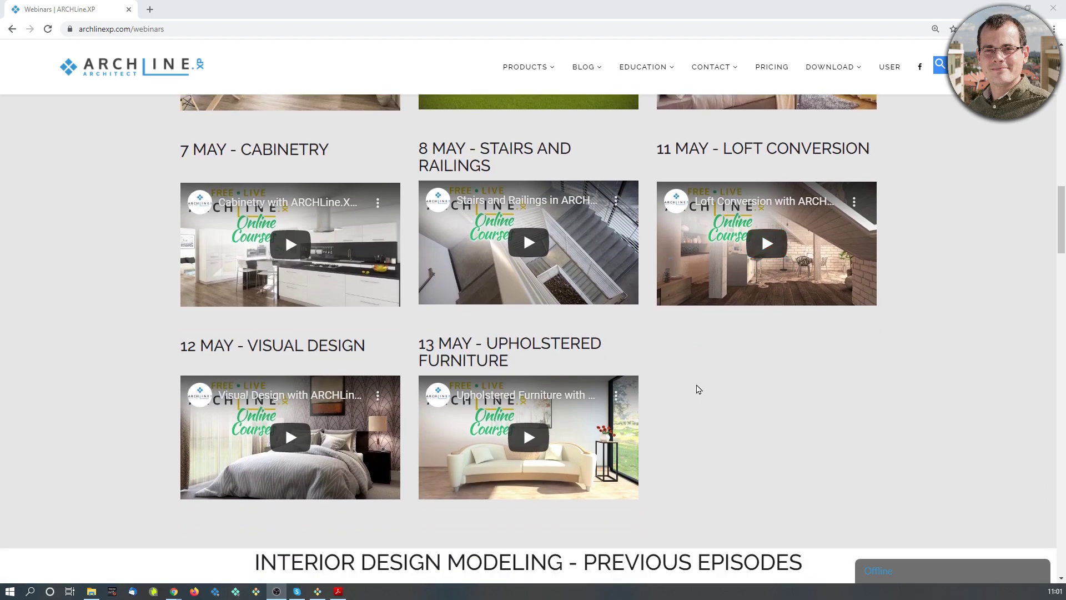
- Look through the upcoming and previous course episodes and the download links on the webinars page
scroll(698, 390, "down", 9)
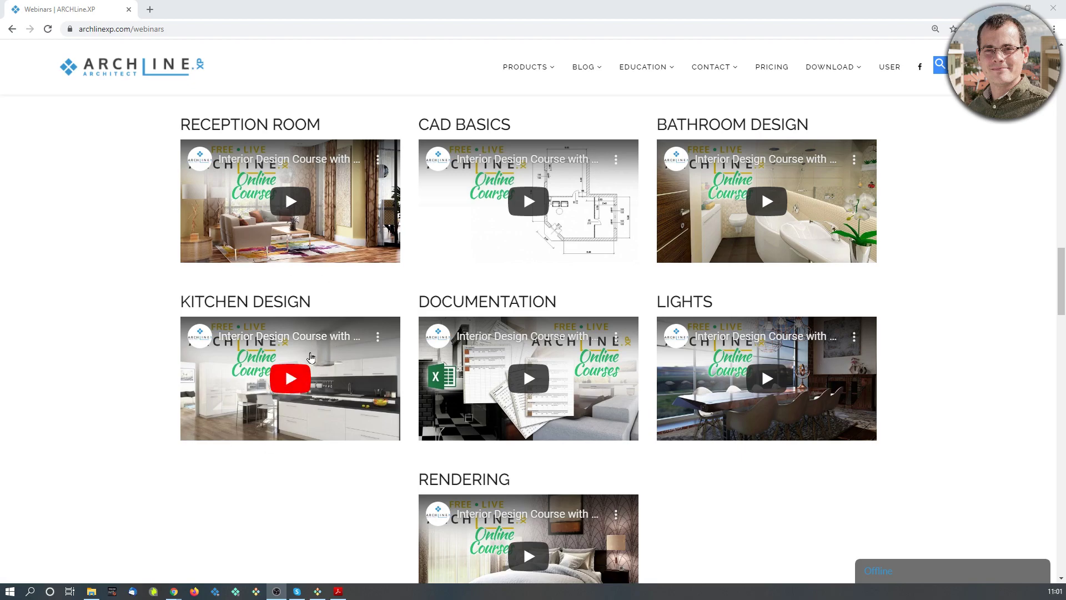
scroll(310, 357, "up", 13)
scroll(311, 357, "up", 5)
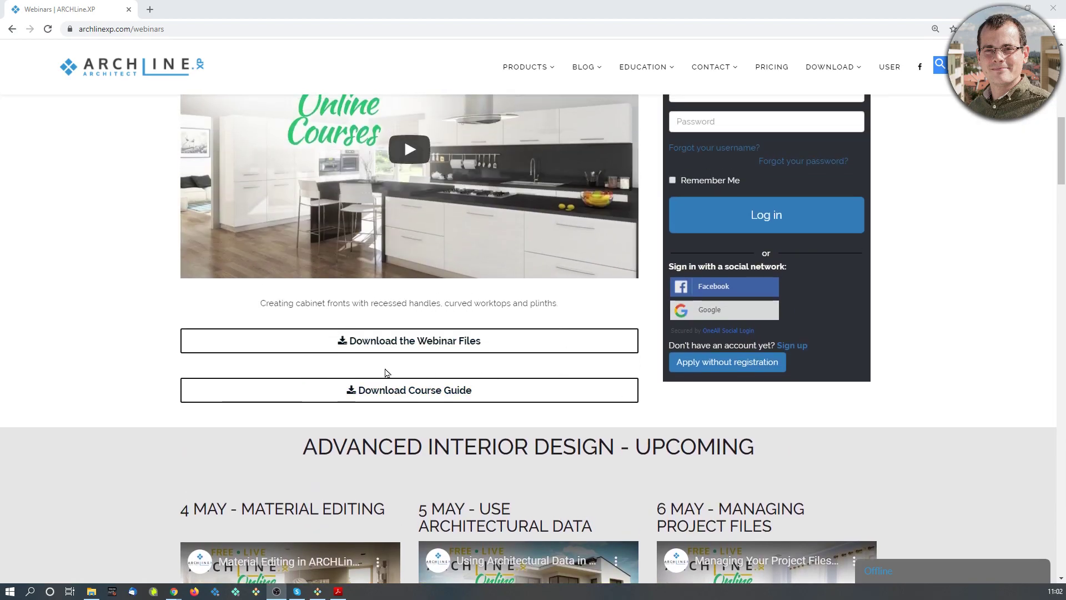
- Switch to Adobe Acrobat Reader and read the course guide's section 4.1 on adding drawers and changing fronts
left_click(338, 592)
scroll(606, 395, "down", 5)
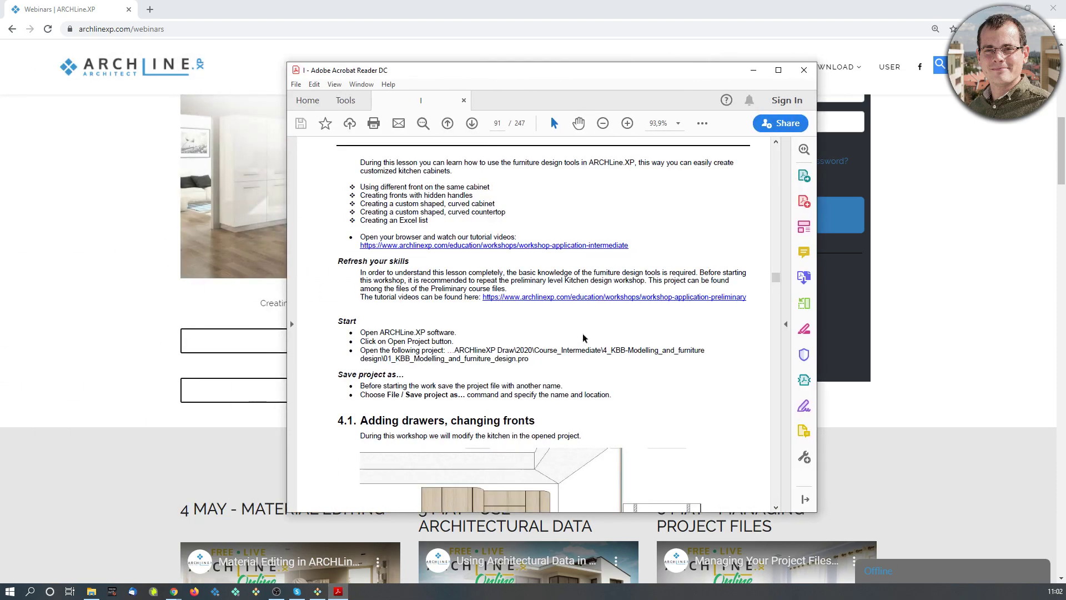
scroll(605, 395, "down", 10)
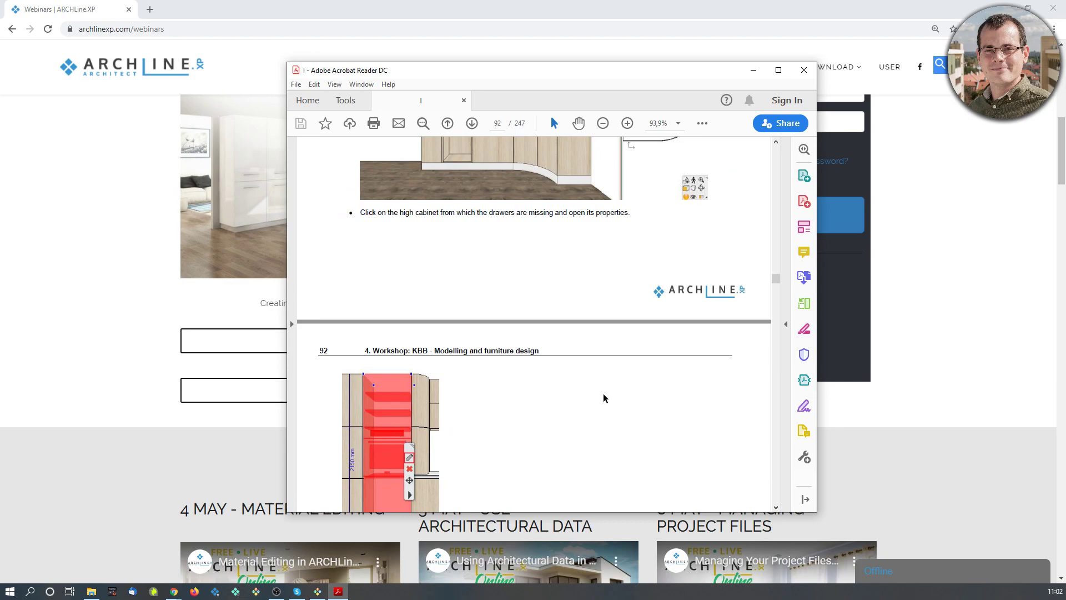
scroll(597, 392, "down", 10)
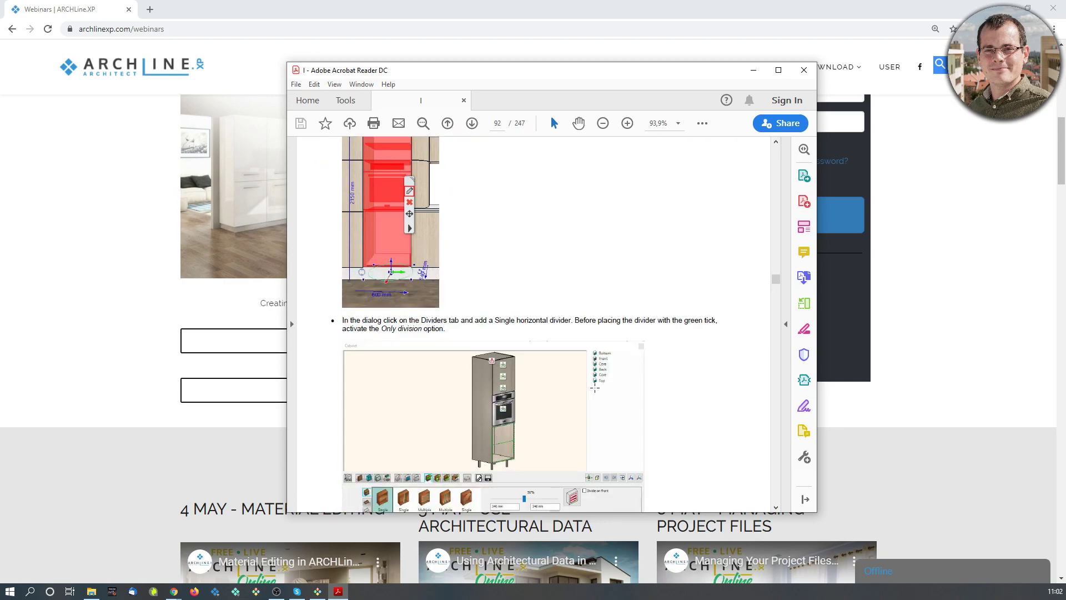
scroll(591, 393, "down", 4)
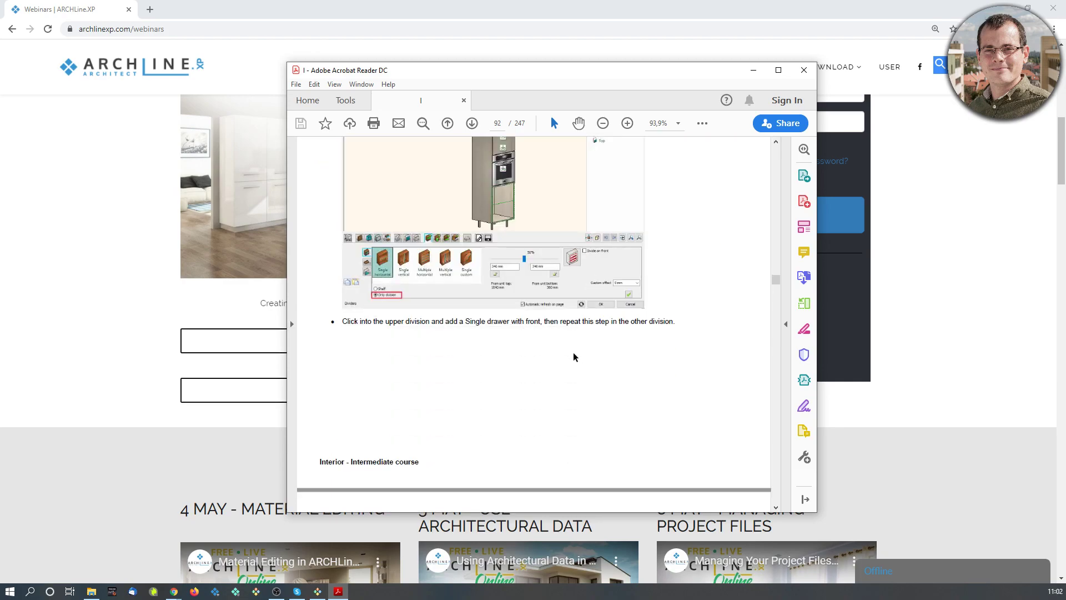
scroll(576, 360, "up", 14)
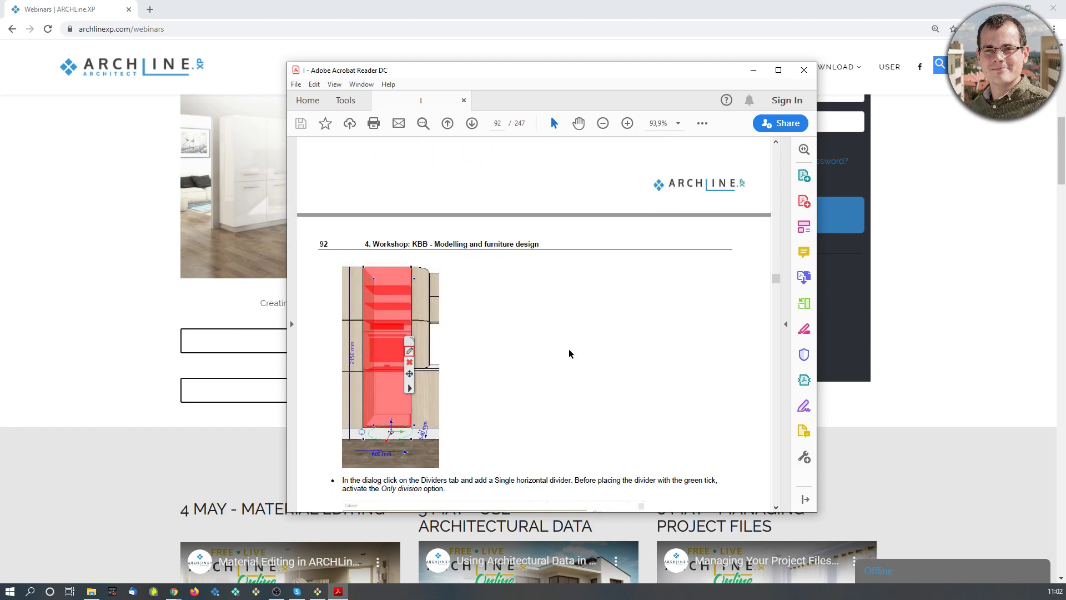
scroll(571, 360, "up", 3)
left_click_drag(614, 73, 0, 100)
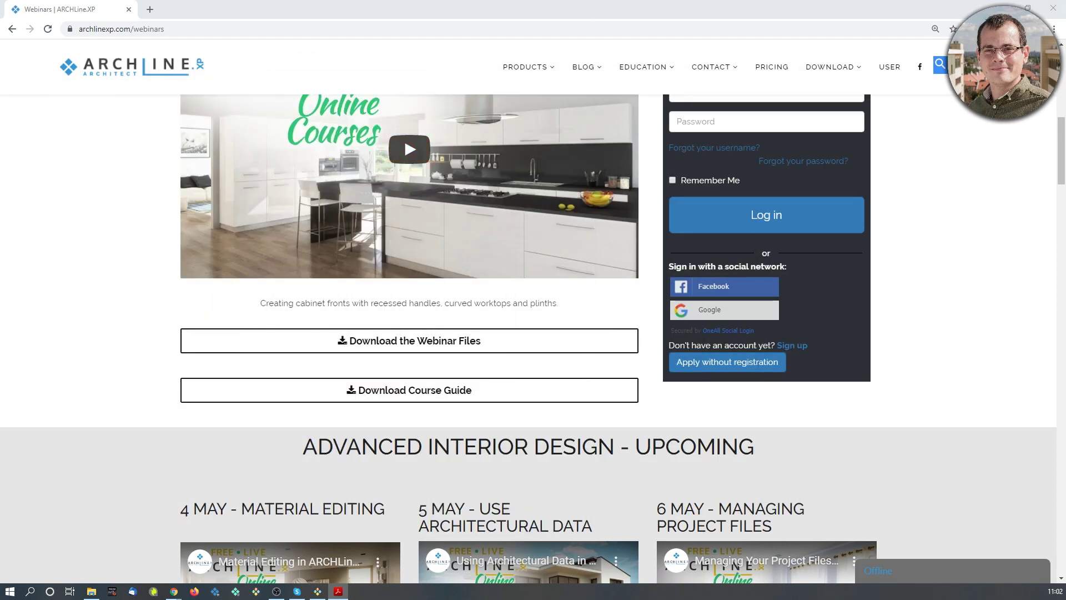
- Switch to ARCHLine.XP and examine the finished kitchen's tall oven cabinets and the recessed handle profile between their fronts
left_click(1003, 7)
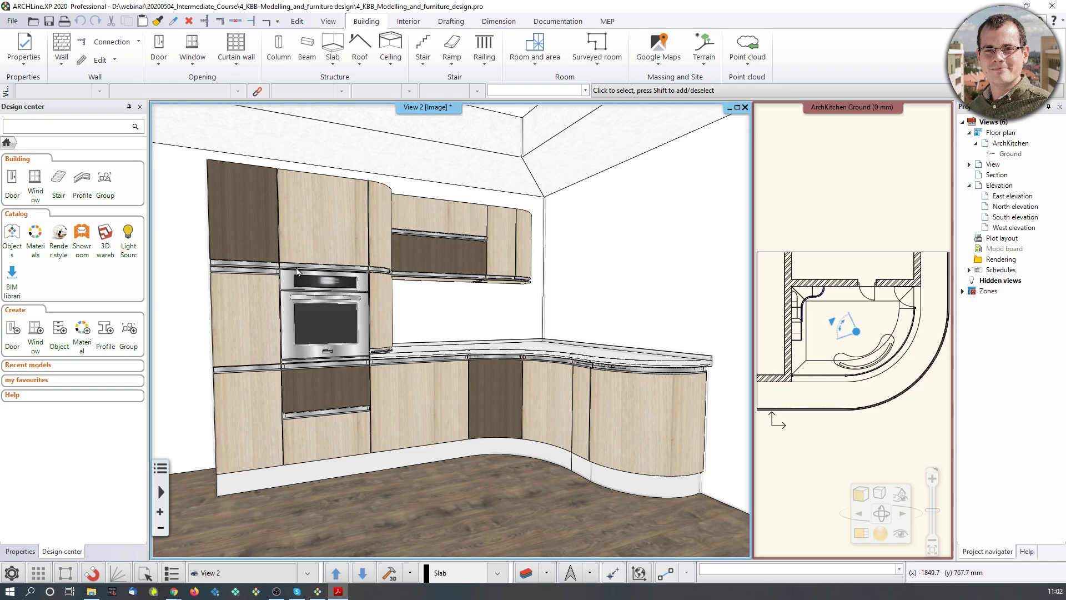
middle_click_drag(296, 268, 324, 262)
scroll(371, 443, "up", 2)
scroll(371, 444, "up", 2)
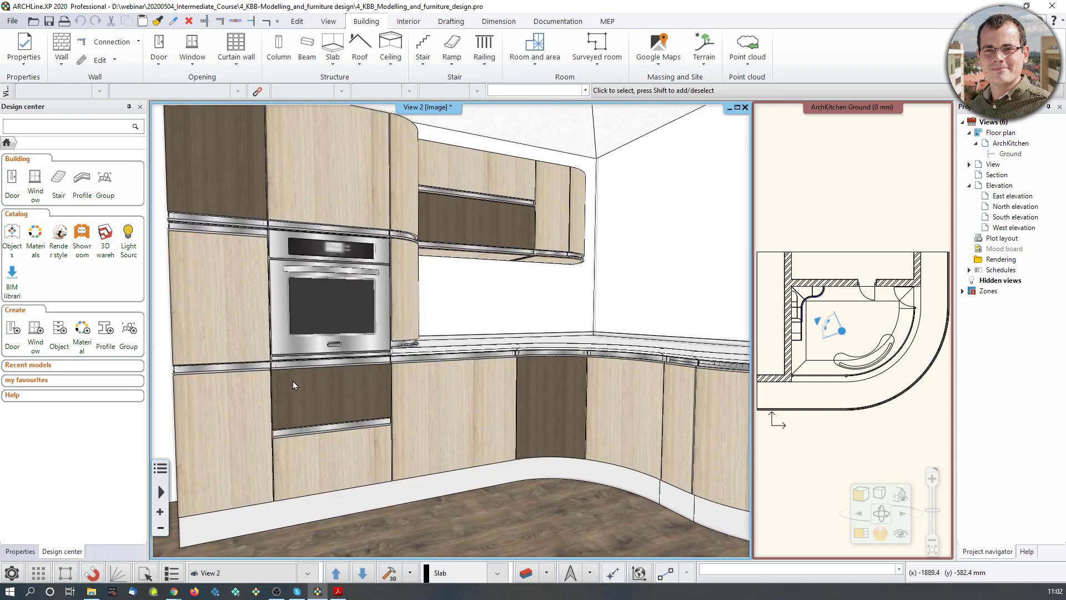
scroll(361, 392, "up", 3)
middle_click_drag(290, 358, 421, 367)
scroll(420, 378, "up", 4)
middle_click_drag(364, 391, 433, 368)
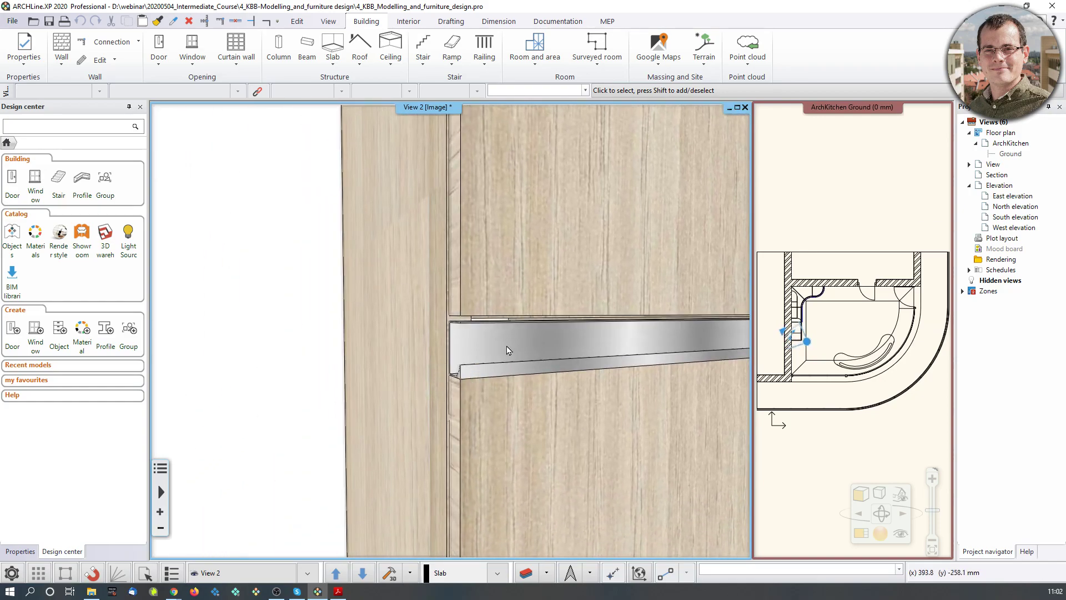
scroll(501, 349, "down", 6)
scroll(486, 370, "down", 1)
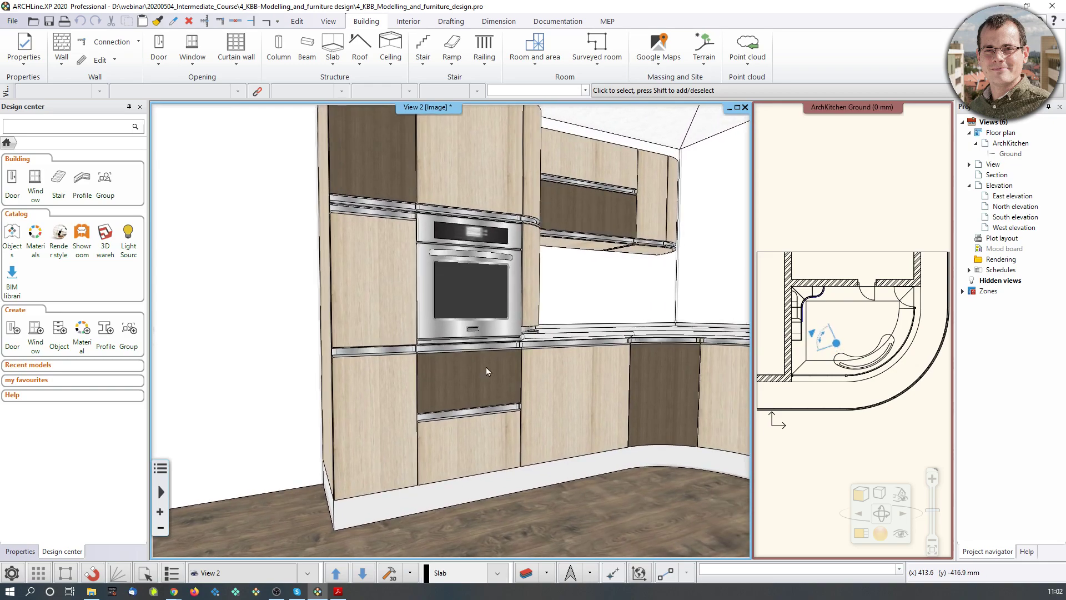
- Examine the finished kitchen's wall cabinets, curved base cabinets, countertop and the handle joint between the dark and light corner fronts
middle_click_drag(390, 177, 407, 214)
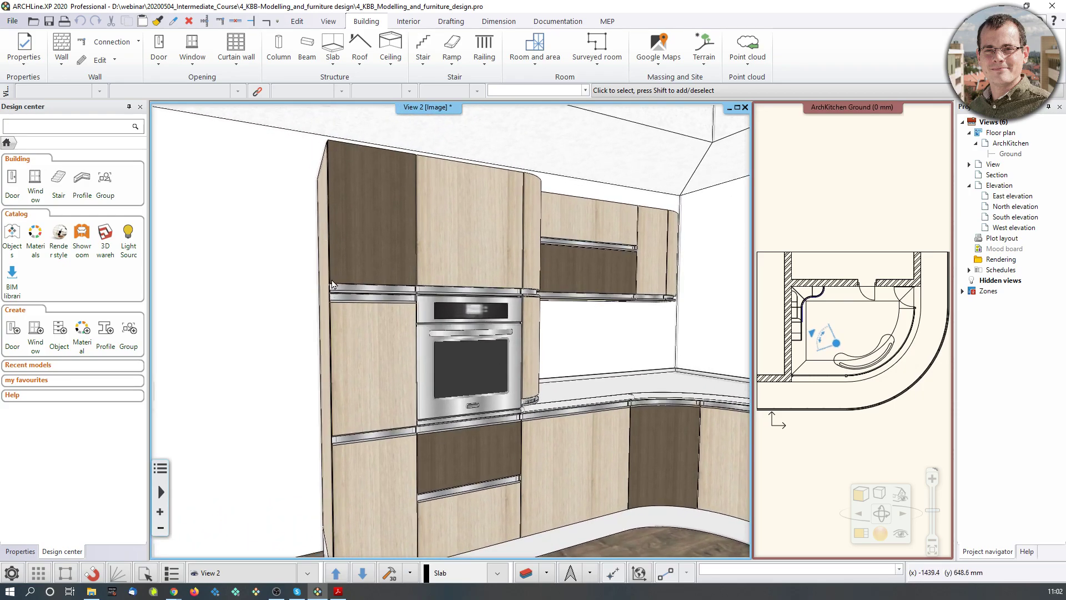
middle_click_drag(614, 319, 474, 400)
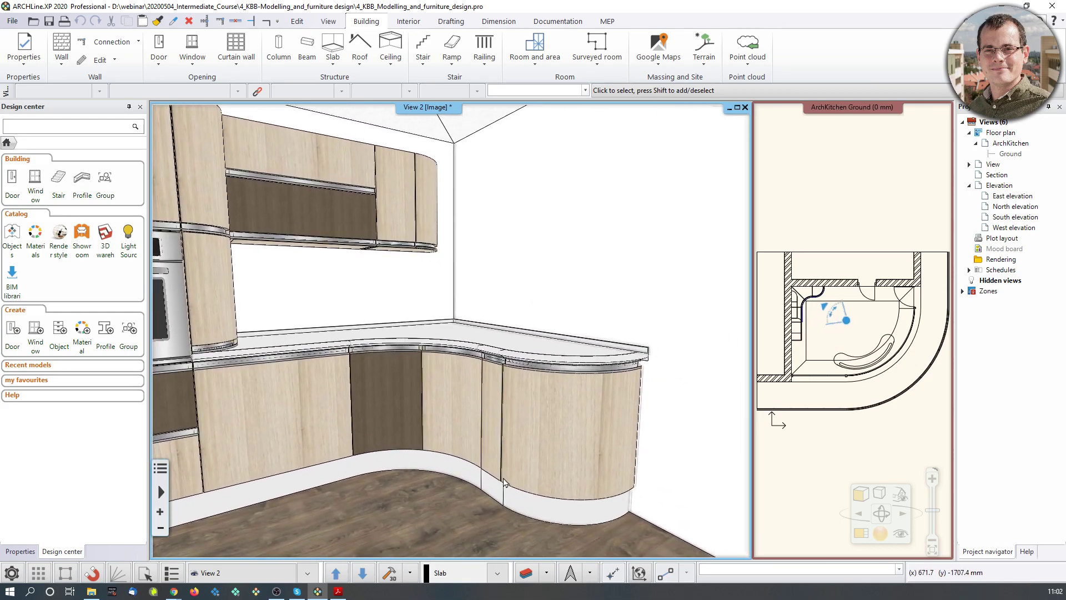
middle_click_drag(417, 366, 490, 385)
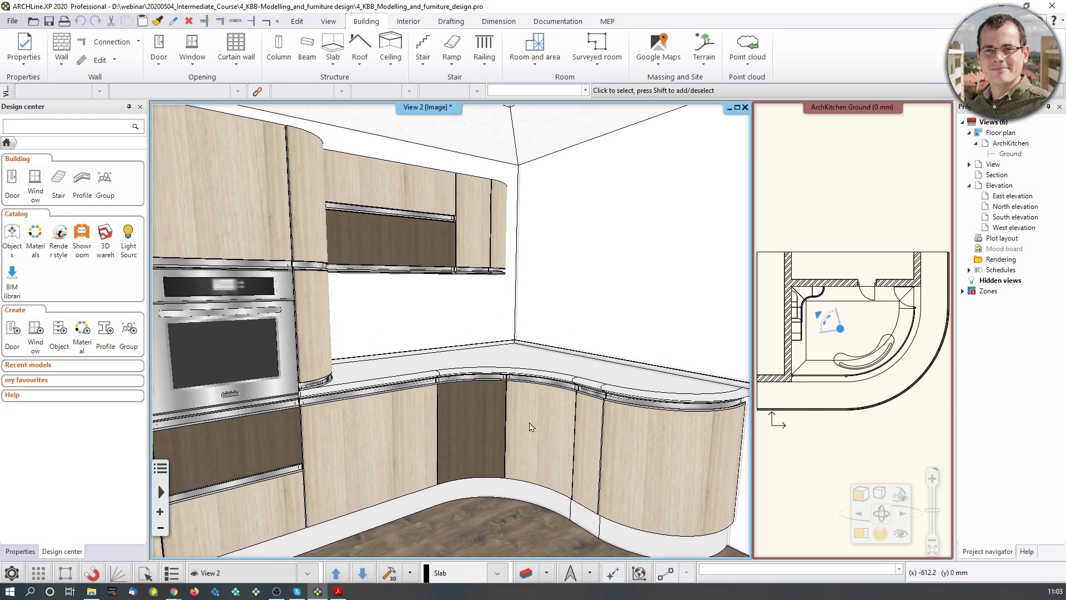
scroll(409, 382, "up", 3)
middle_click_drag(701, 474, 479, 526)
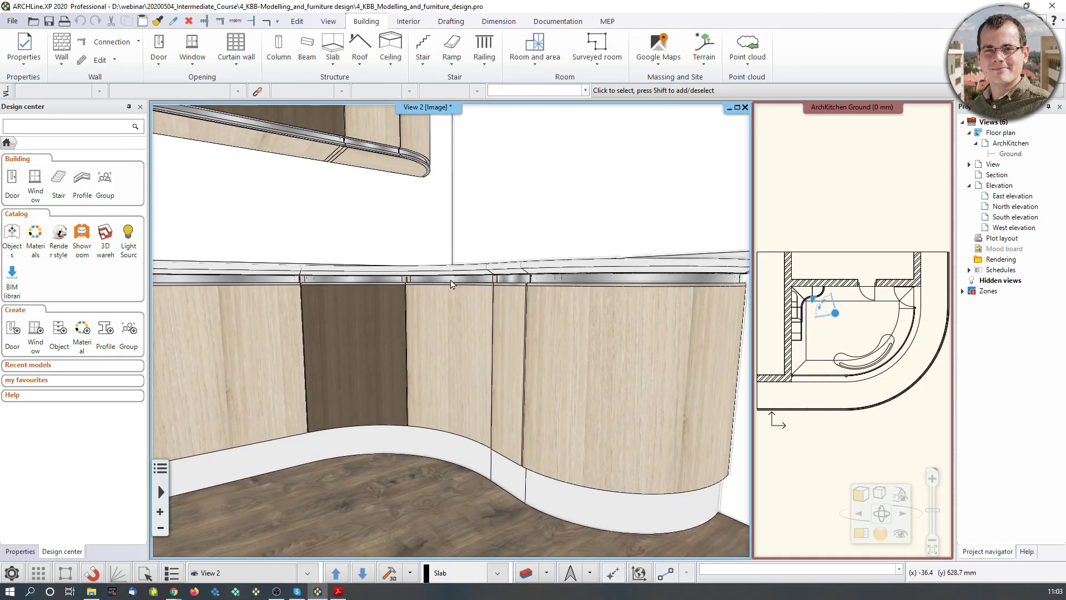
scroll(452, 284, "up", 5)
scroll(483, 339, "up", 2)
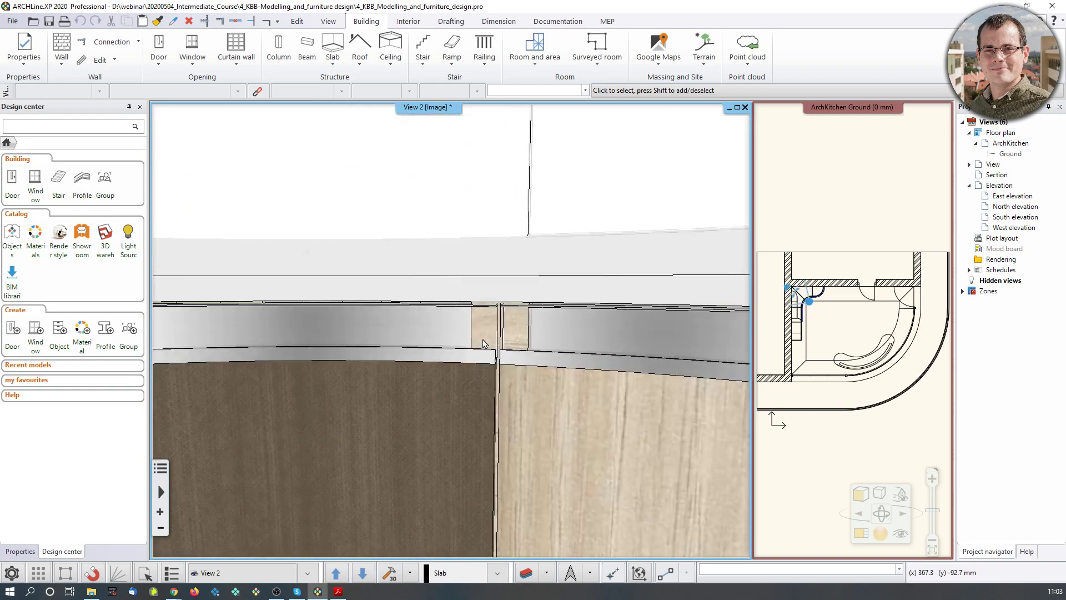
middle_click_drag(522, 322, 465, 329)
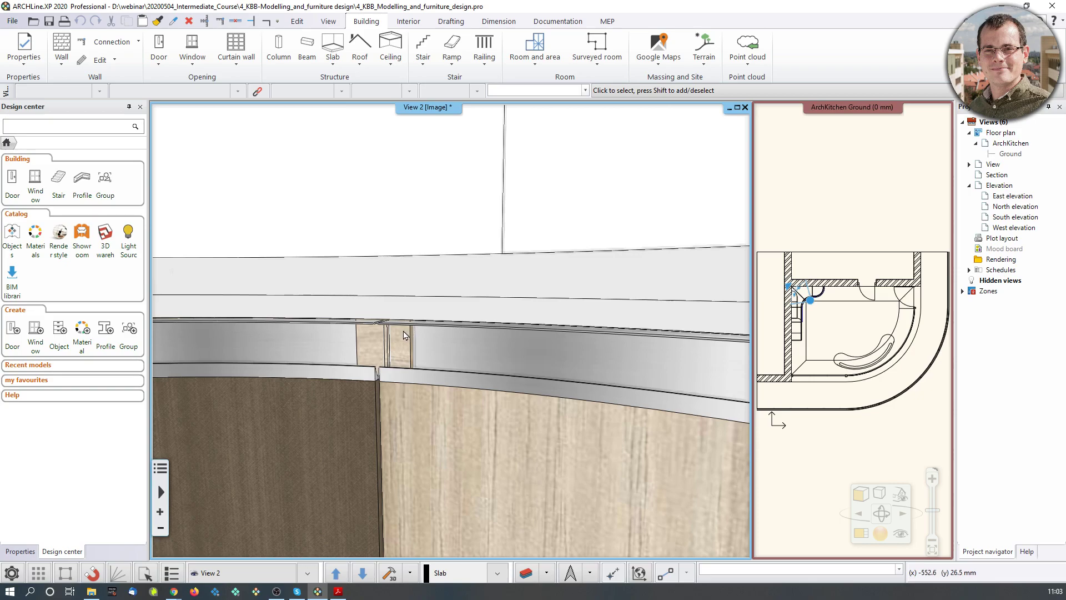
scroll(404, 334, "down", 8)
middle_click_drag(468, 278, 483, 287)
- Open the project 1_KBB_Modelling_and_furniture_design.pro from the webinar folder, closing the current project without saving
left_click(92, 590)
left_click_drag(0, 135, 259, 135)
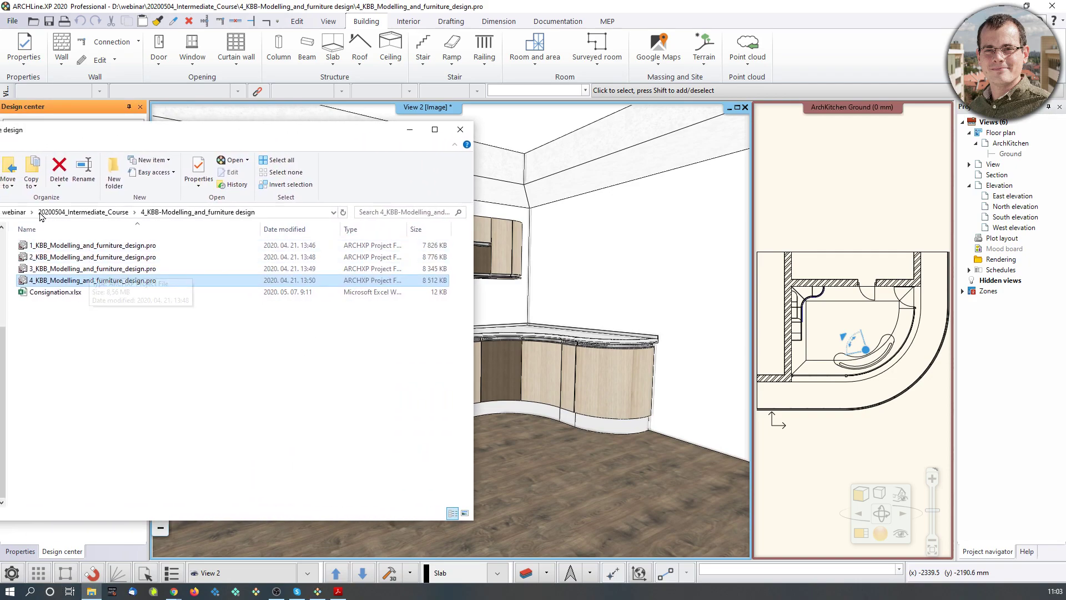
left_click_drag(194, 136, 0, 136)
left_click_drag(0, 233, 533, 263)
left_click(444, 437)
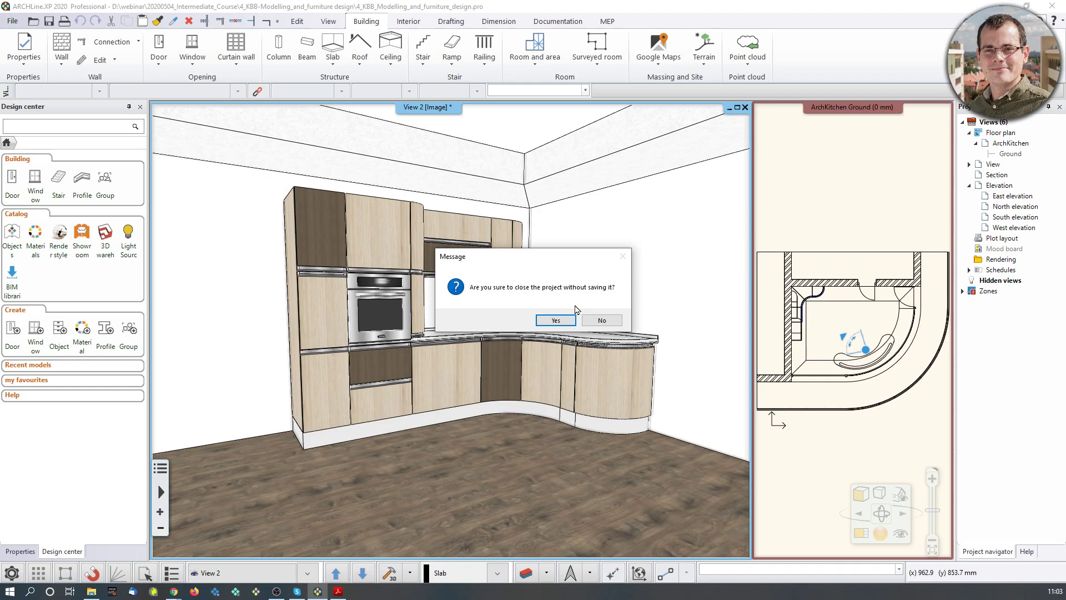
left_click(557, 316)
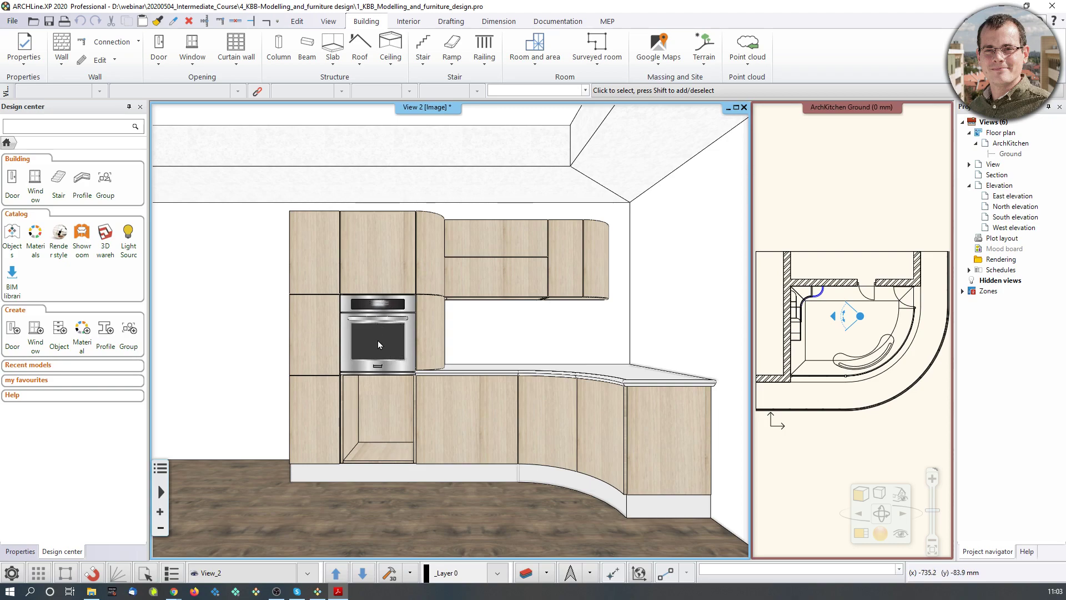
- Edit the tall oven cabinet and add a Single horizontal divider at 50% below the oven as Only division
middle_click_drag(378, 328, 390, 322)
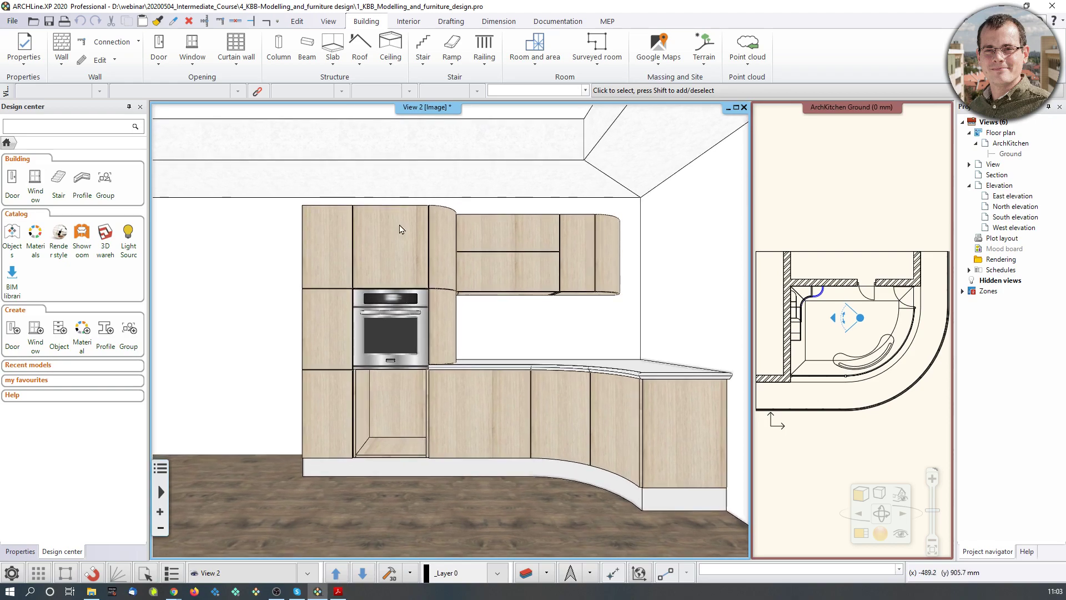
left_click(392, 230)
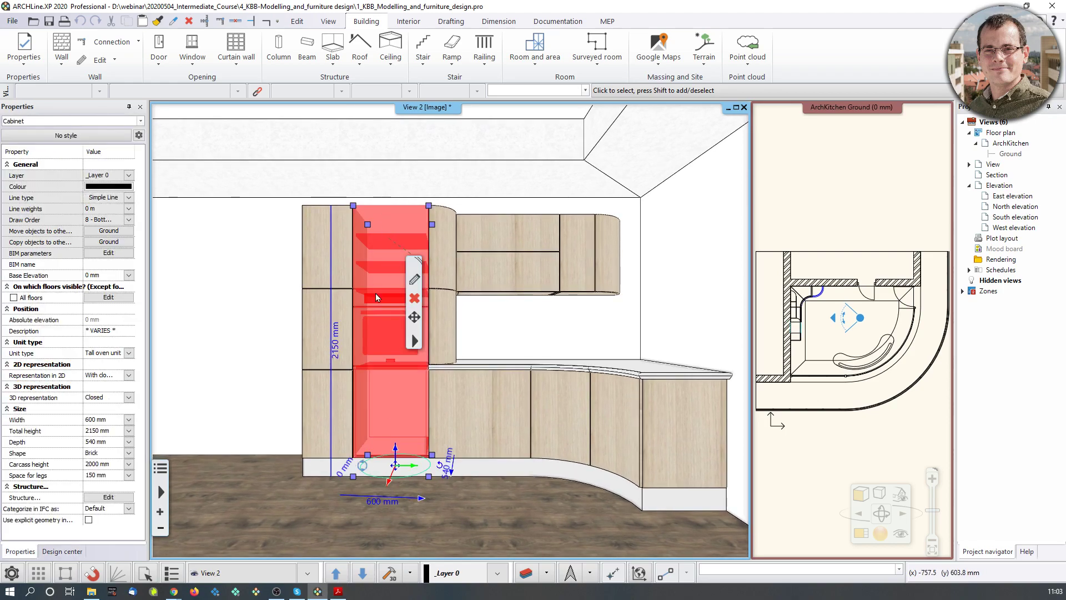
left_click(415, 278)
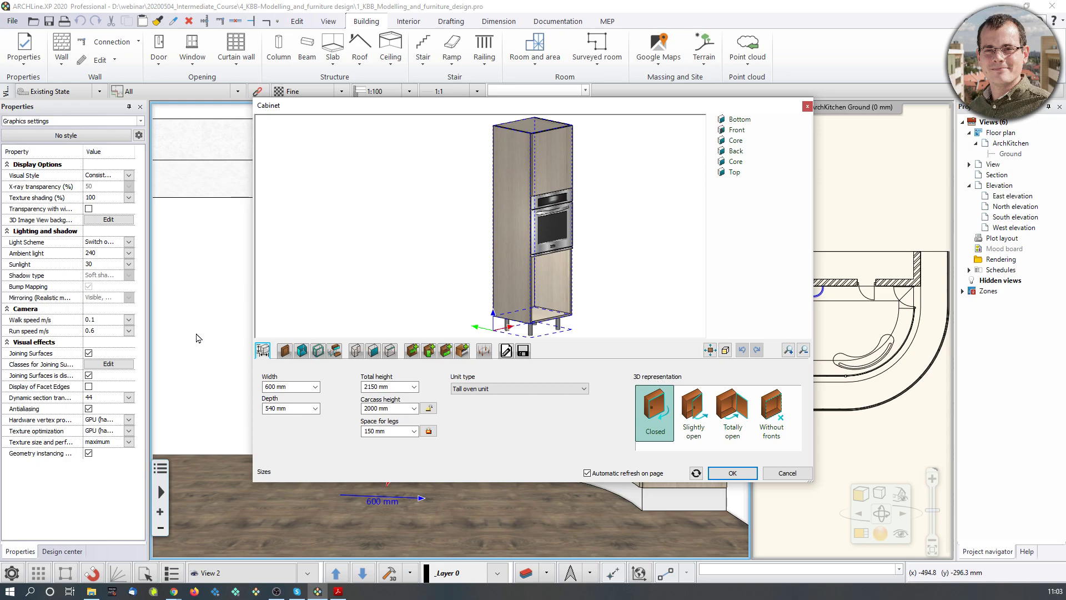
left_click(411, 351)
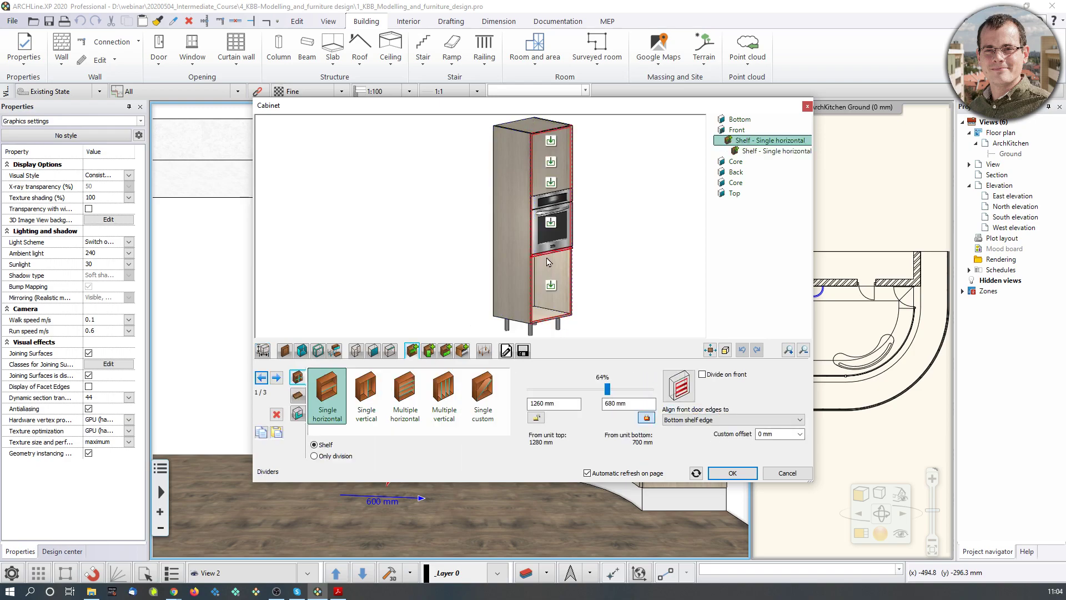
left_click(550, 286)
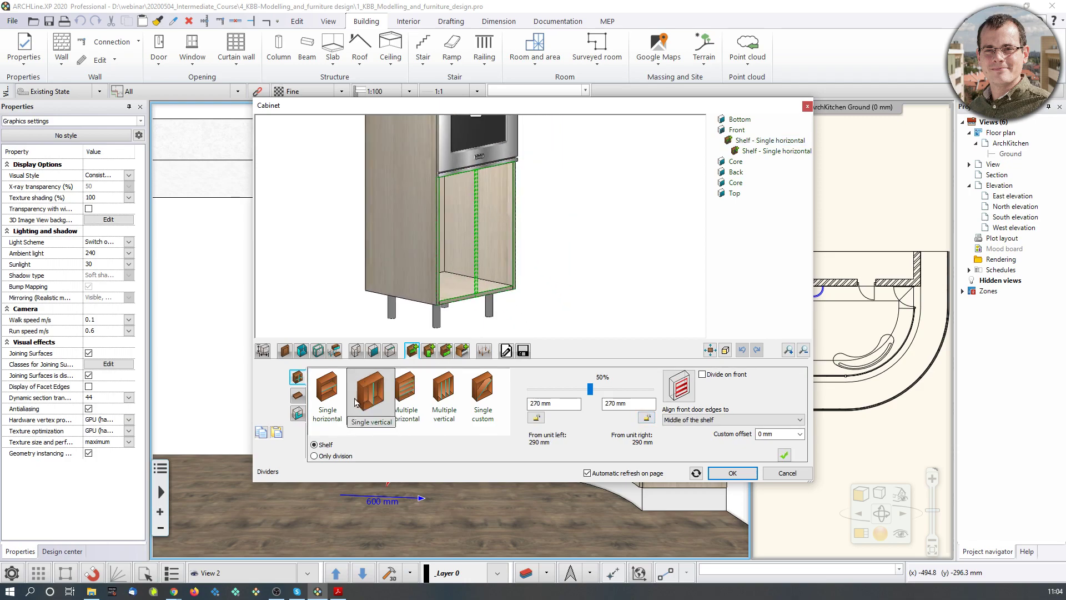
left_click(327, 393)
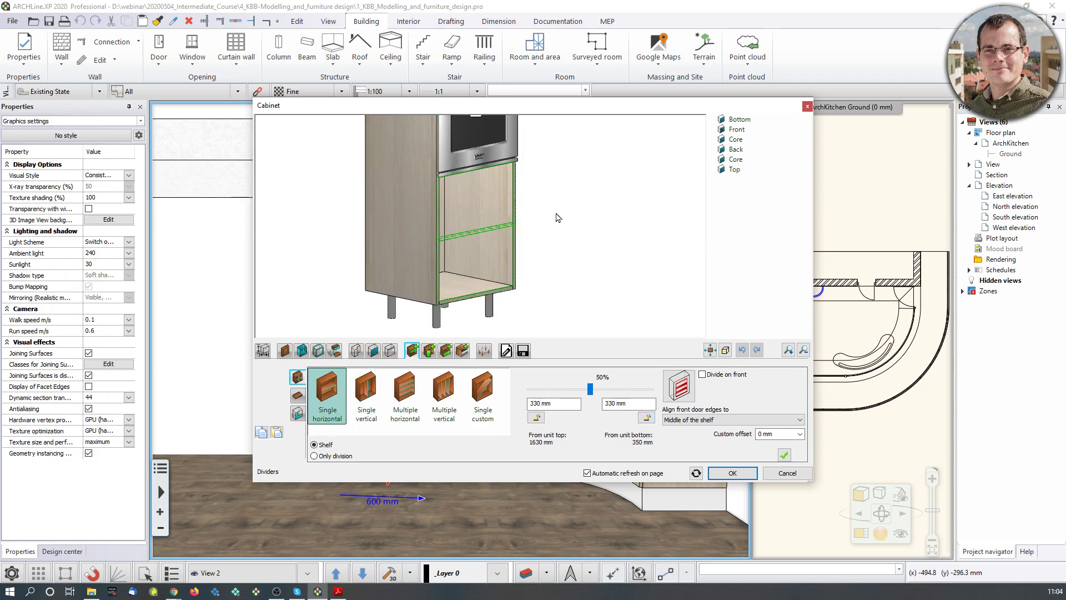
left_click(314, 455)
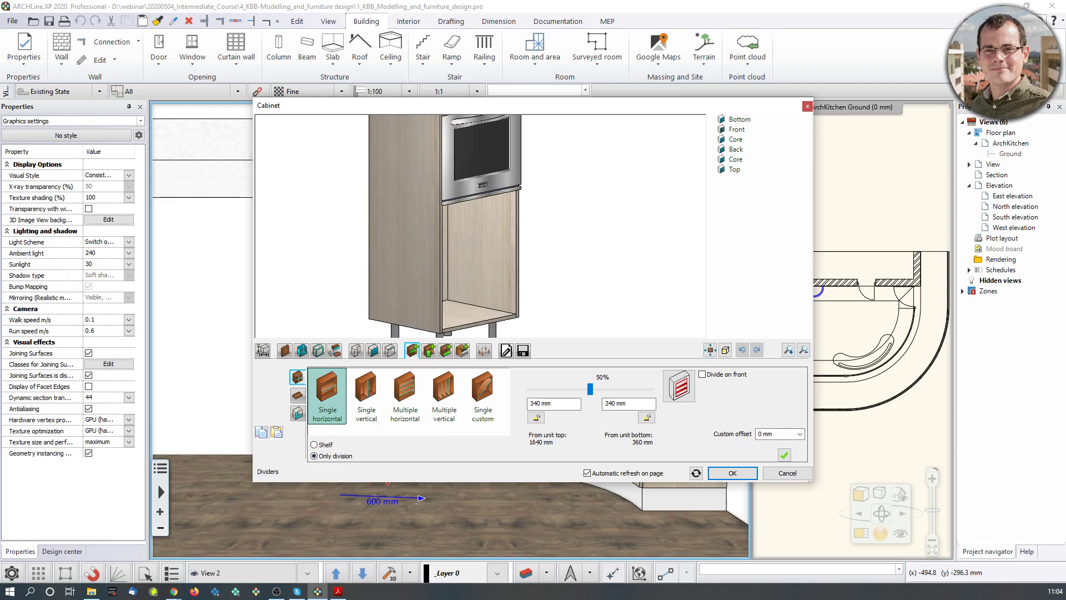
left_click(783, 455)
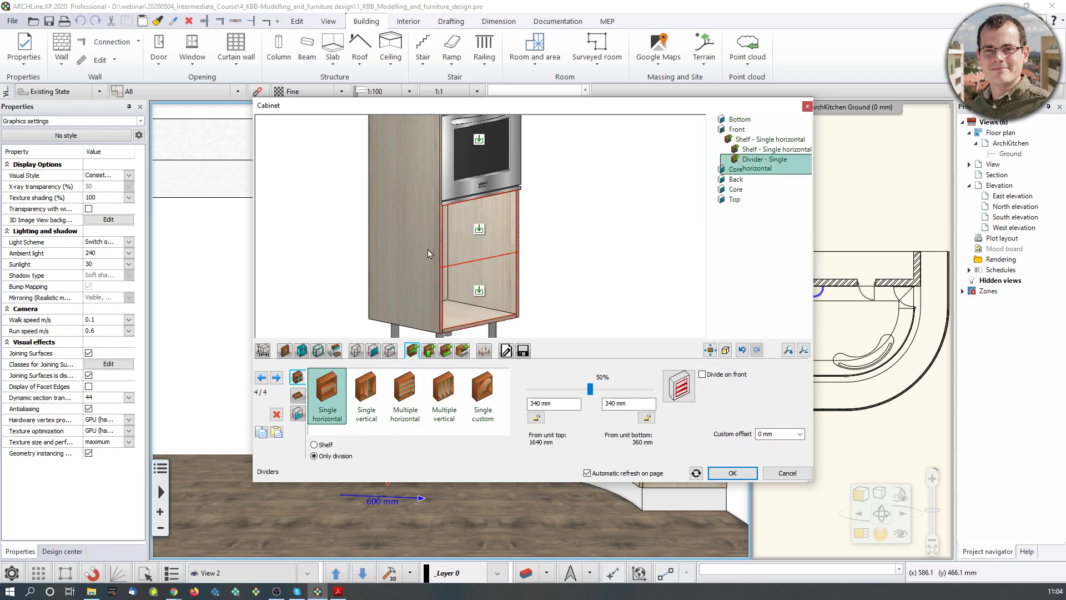
- Add a Single with front drawer, Full Overlay, to both the upper and lower divisions below the oven
mouse_move(438, 243)
middle_mouse_down()
mouse_move(493, 260)
mouse_move(448, 260)
mouse_move(456, 242)
middle_mouse_up()
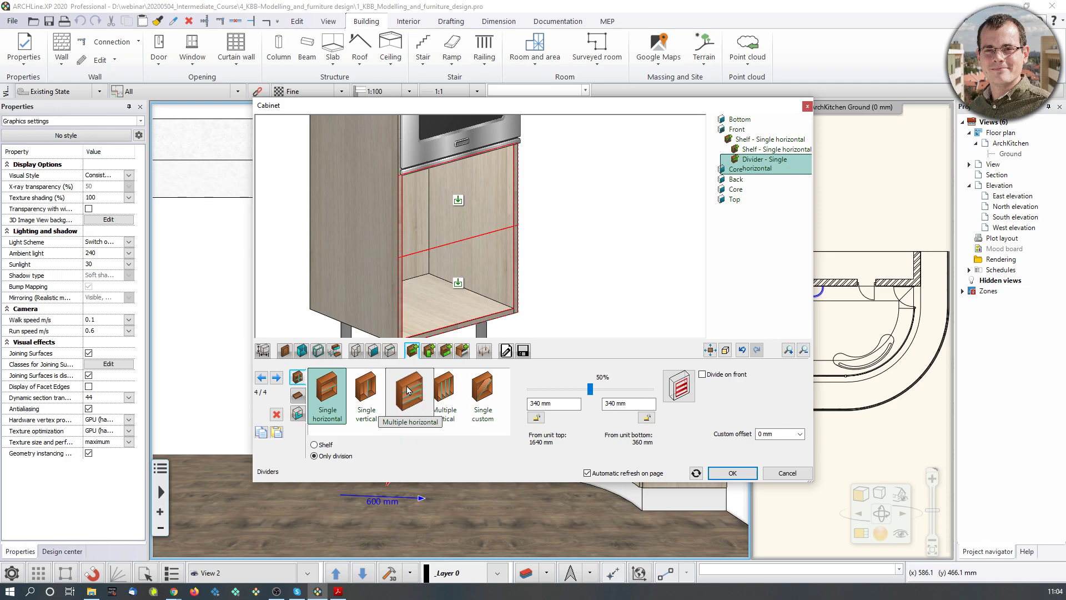
left_click(446, 350)
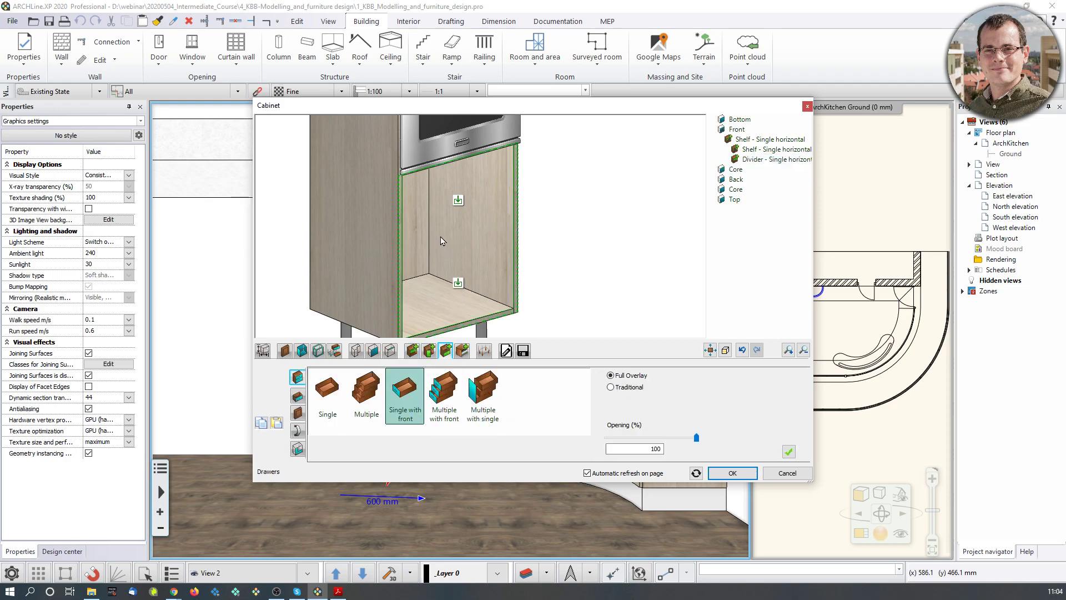
left_click(459, 201)
left_click(788, 451)
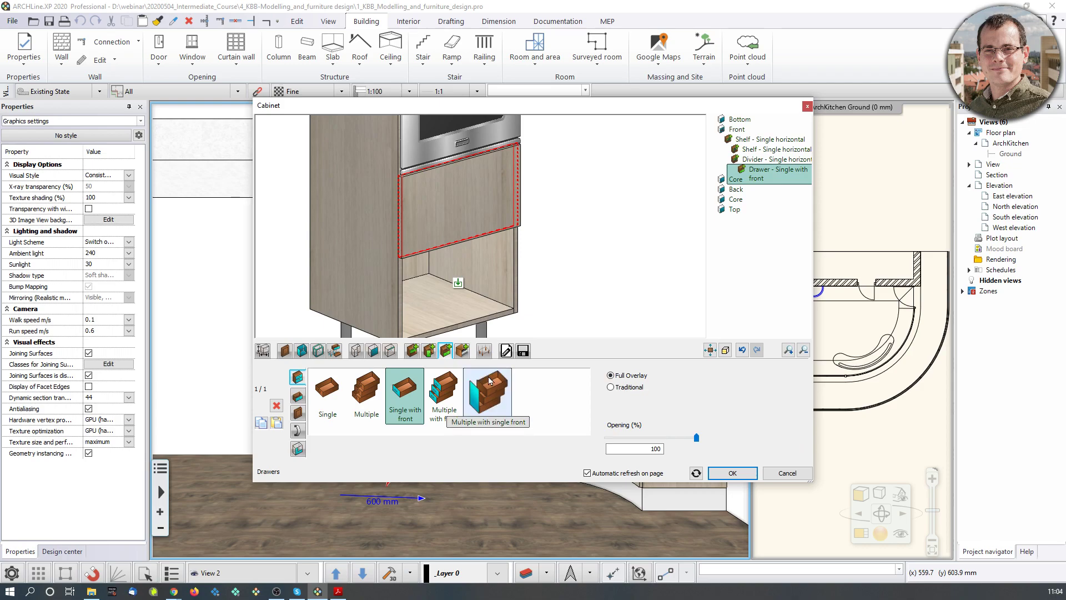
left_click(458, 283)
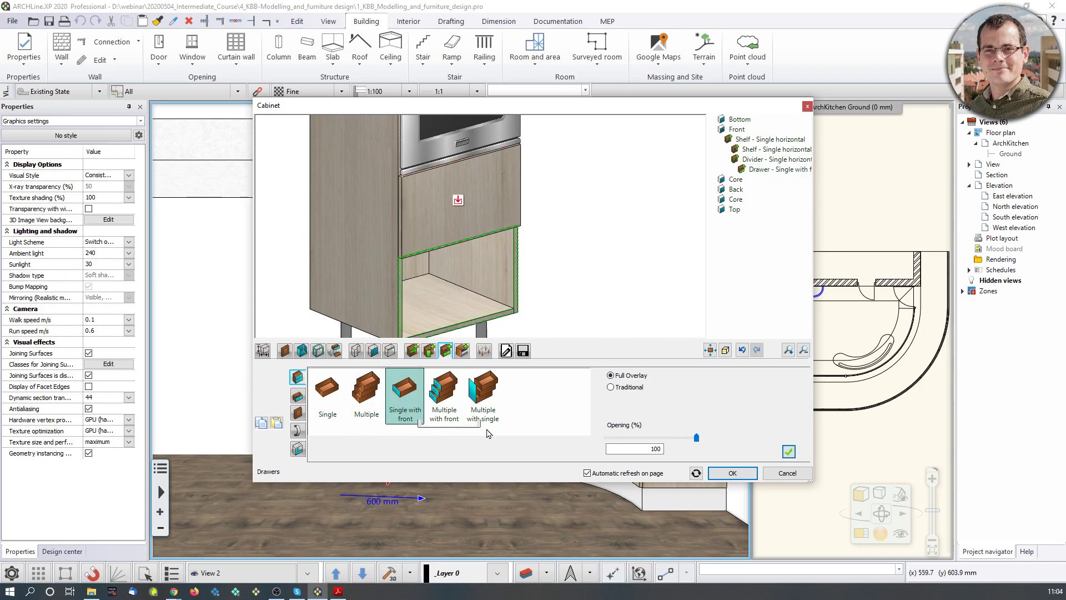
left_click(789, 451)
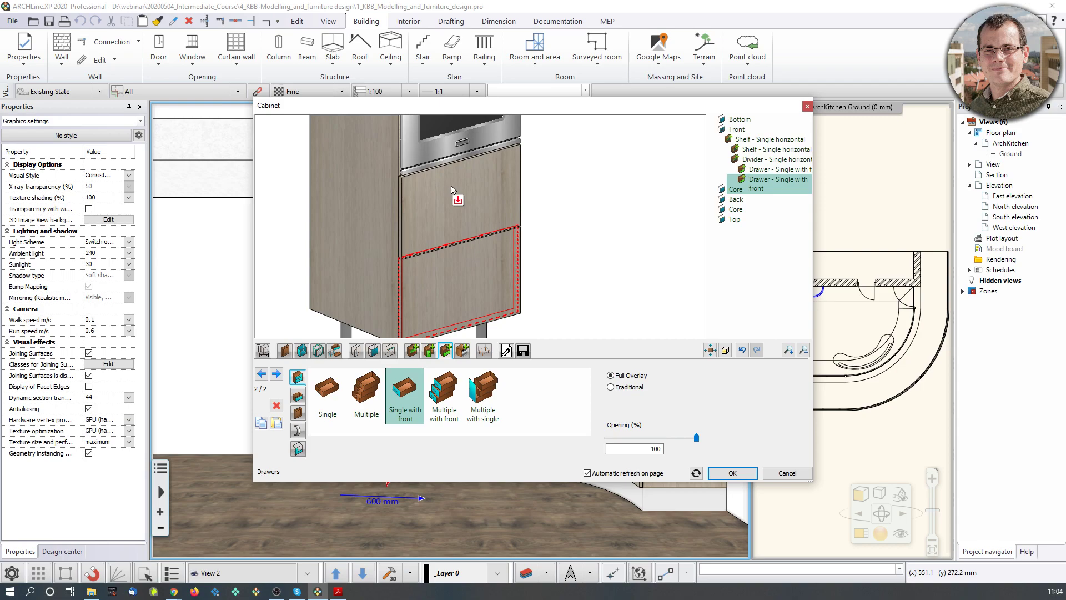
- Override the default front of the upper drawer below the oven with Wood11 front and apply the cabinet changes
left_click(456, 219)
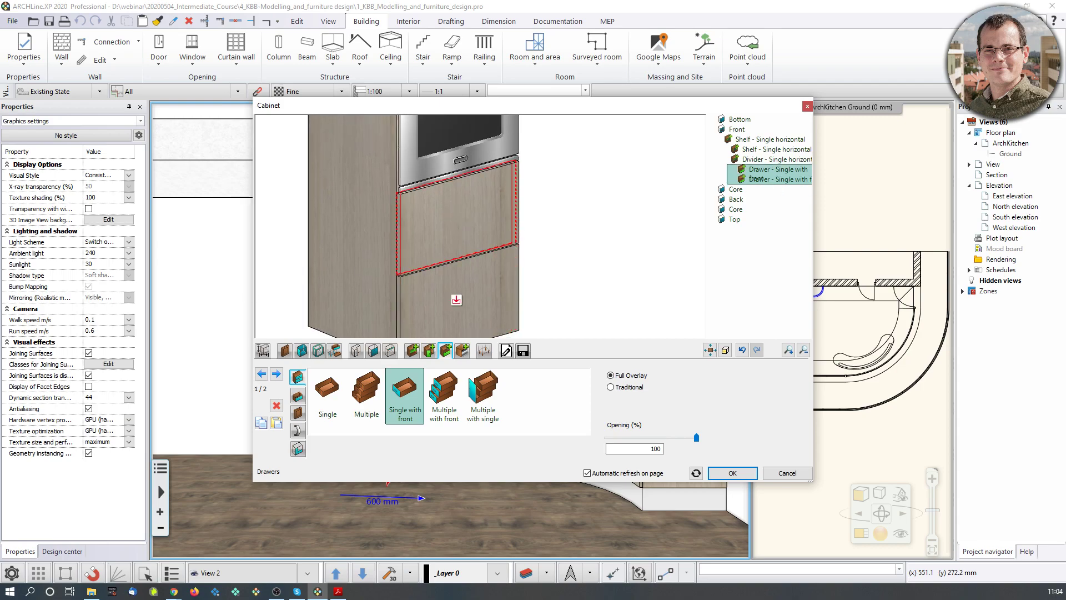
left_click(298, 413)
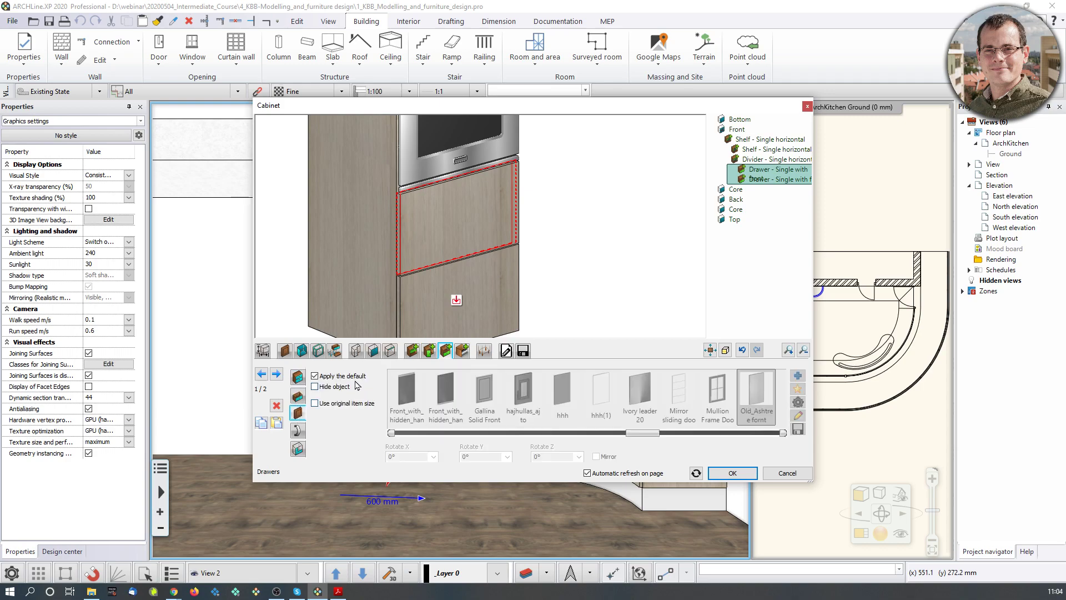
left_click(315, 378)
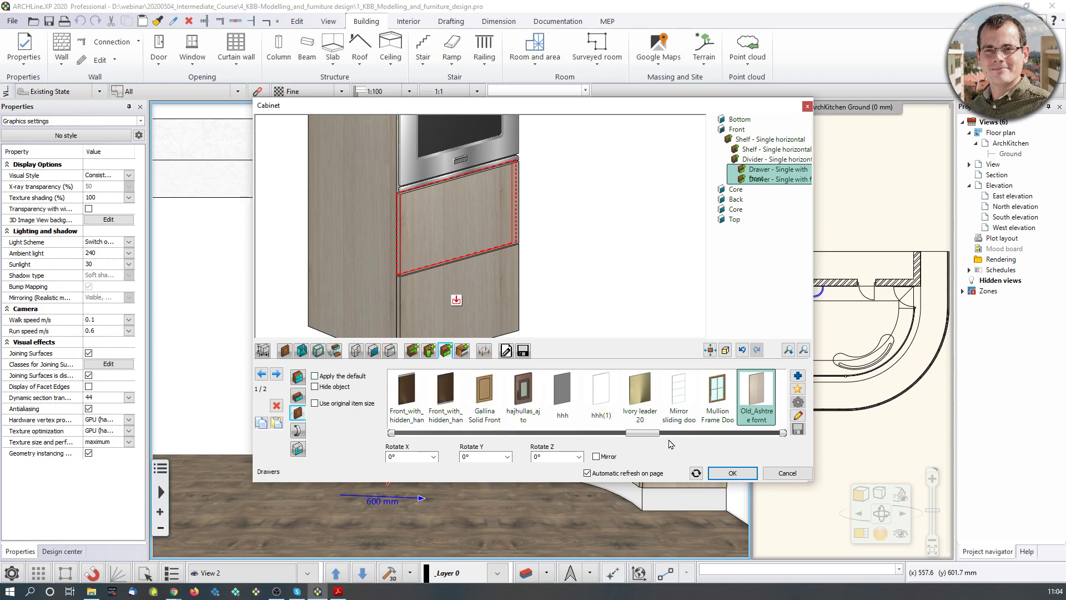
left_click_drag(642, 435, 742, 438)
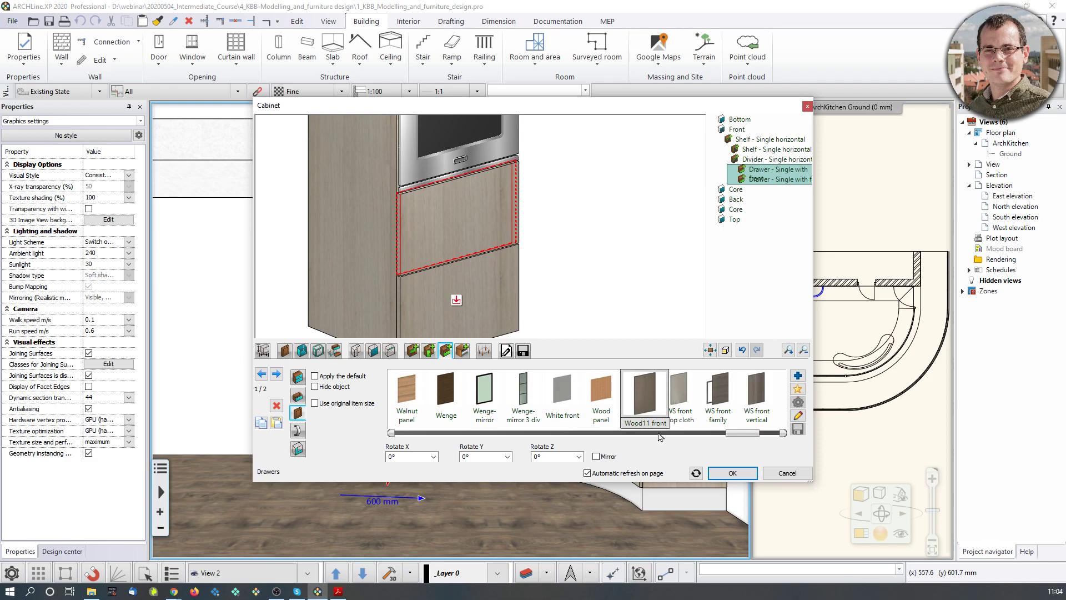
left_click(640, 391)
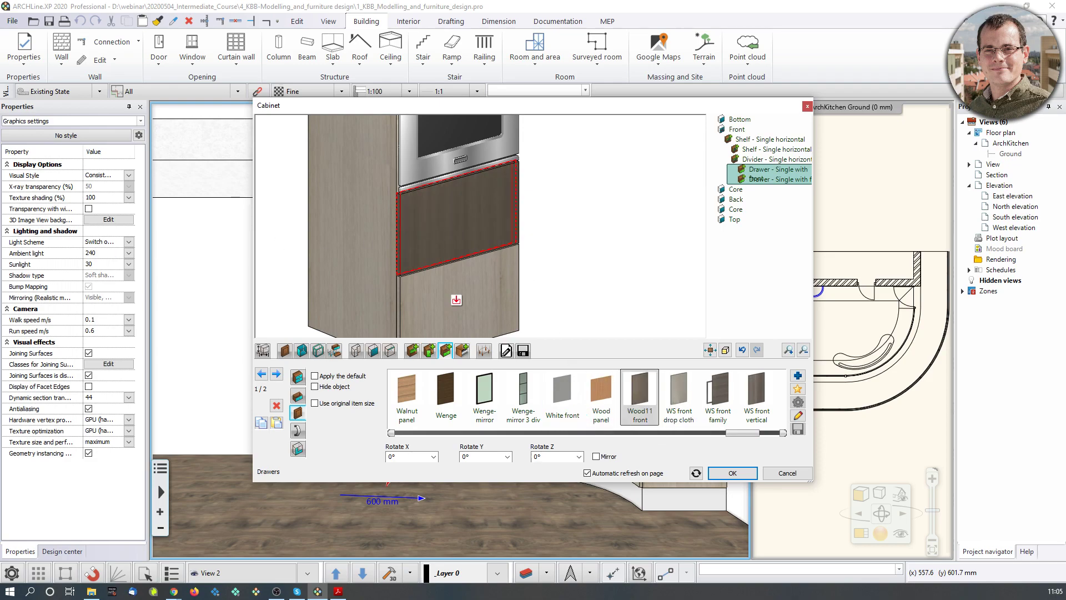
scroll(464, 186, "down", 3)
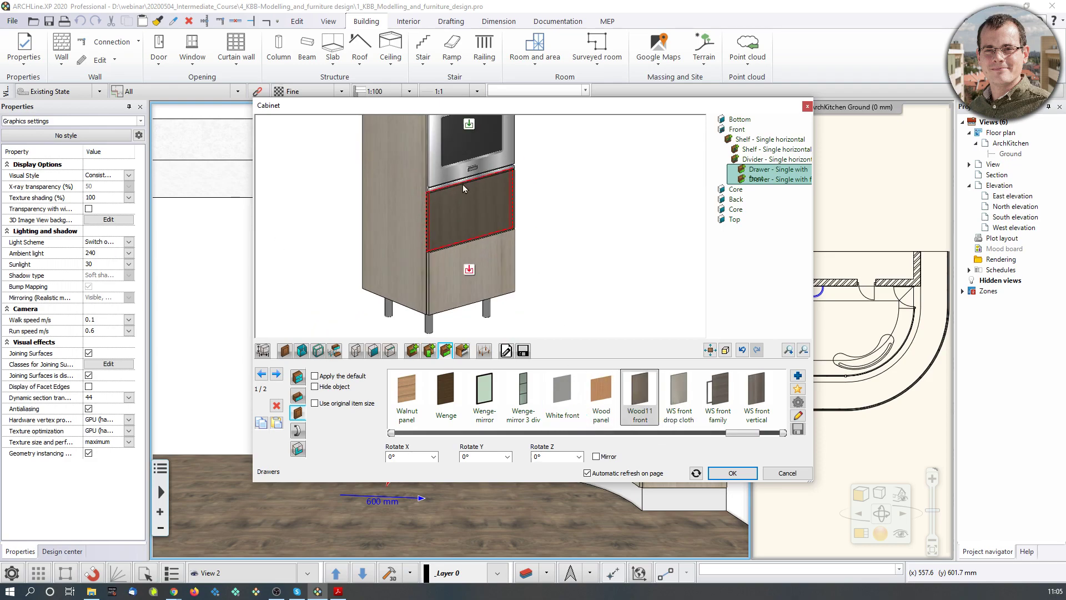
scroll(468, 237, "down", 2)
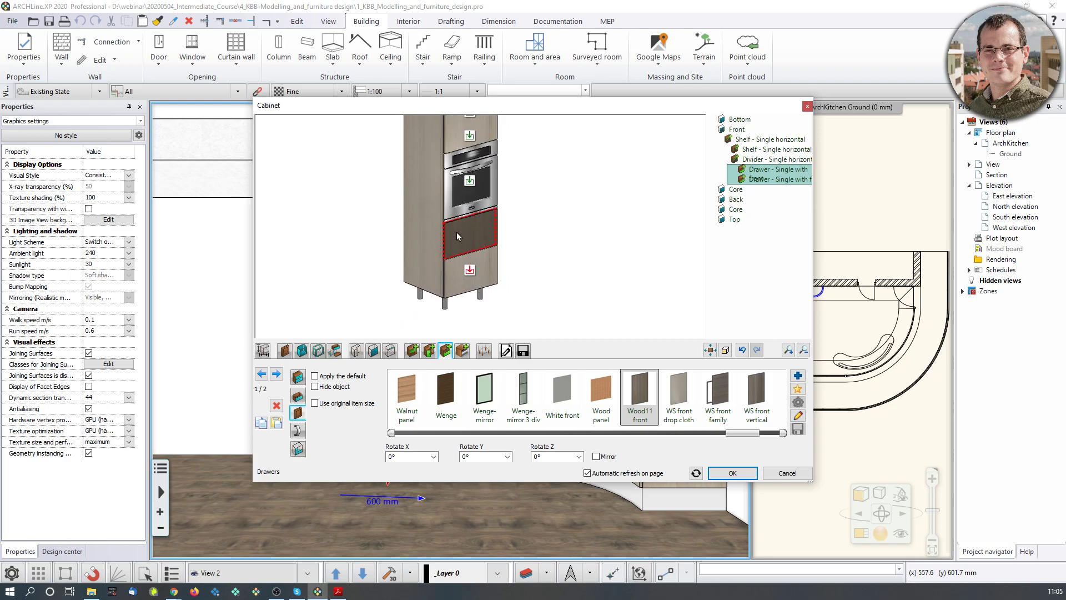
left_click(732, 473)
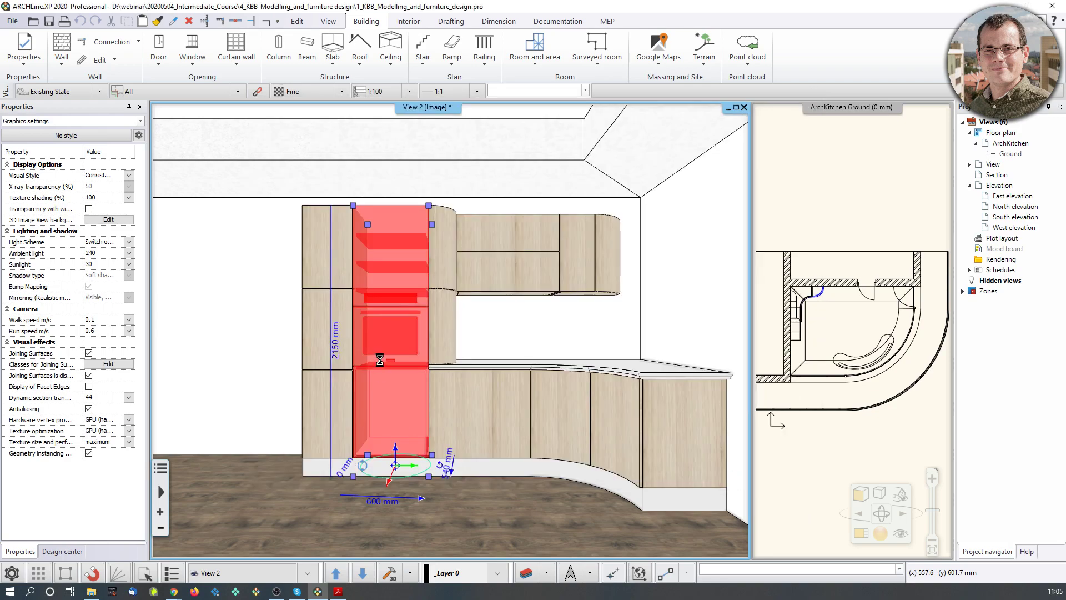
- Search the design library for wood_11 and wood11 to locate the dark wood front
scroll(371, 345, "up", 3)
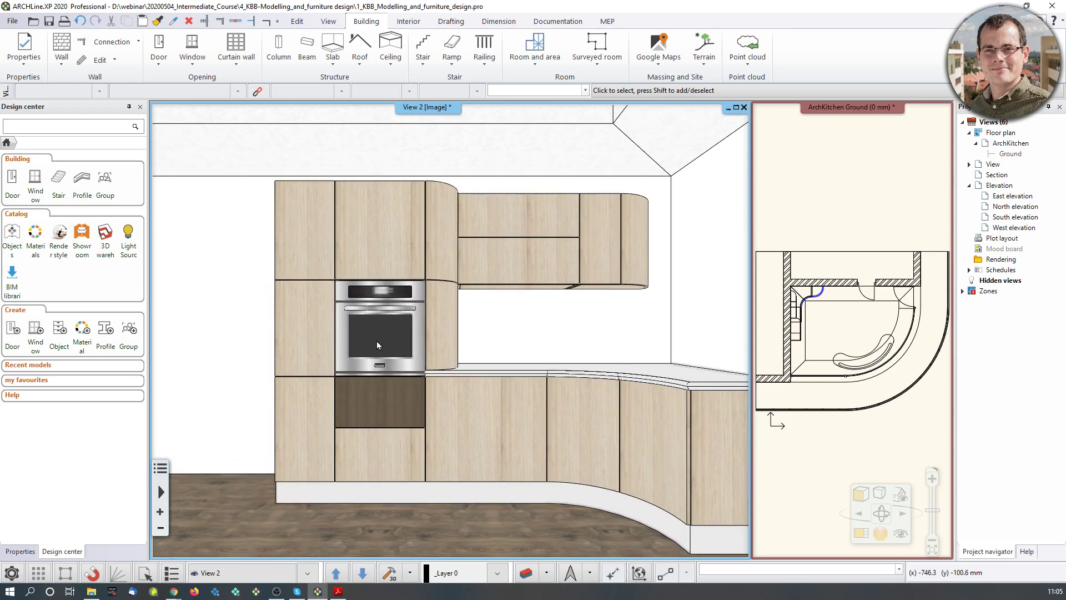
scroll(377, 340, "up", 1)
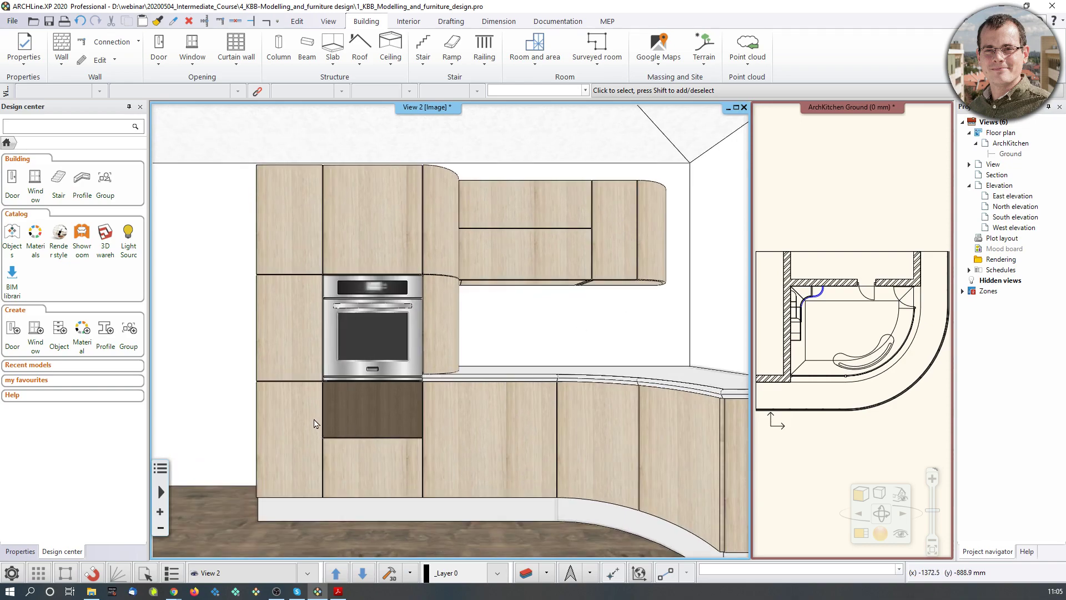
left_click(62, 127)
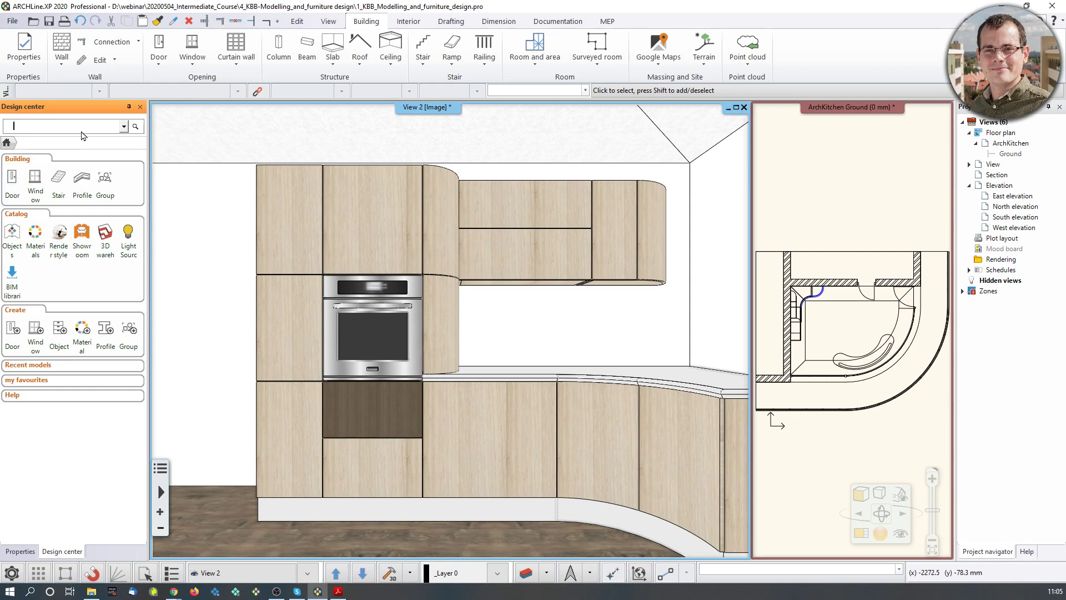
type("wood_11")
key("Return")
type("woo")
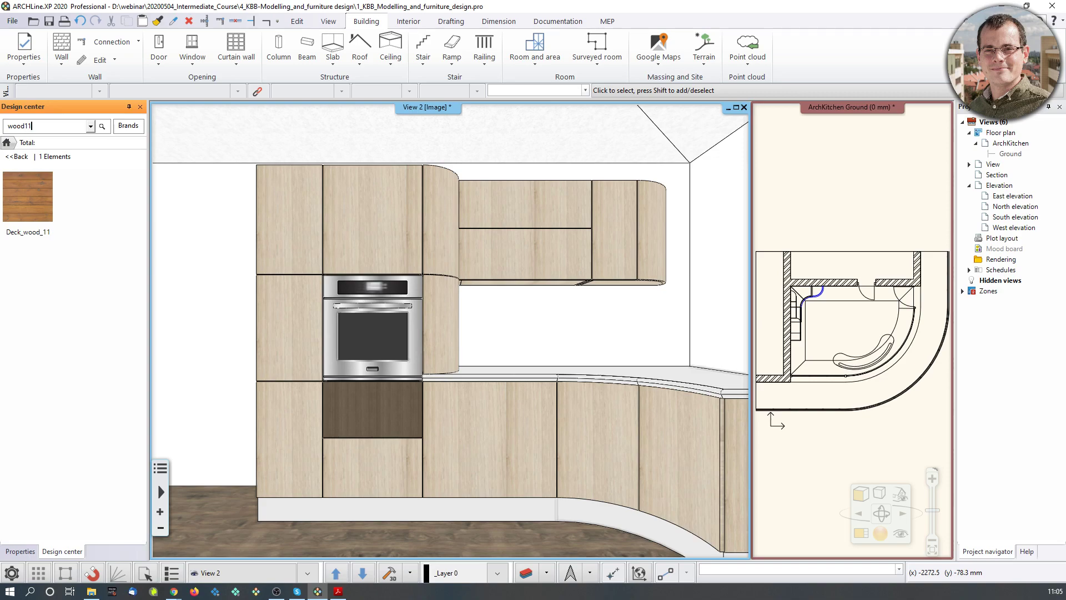
type("d11")
key("Return")
- Try Wood11 front as the carcass front of the narrow tall cabinet beside the oven, and undo that change
mouse_move(46, 231)
left_click_drag(43, 231, 293, 225)
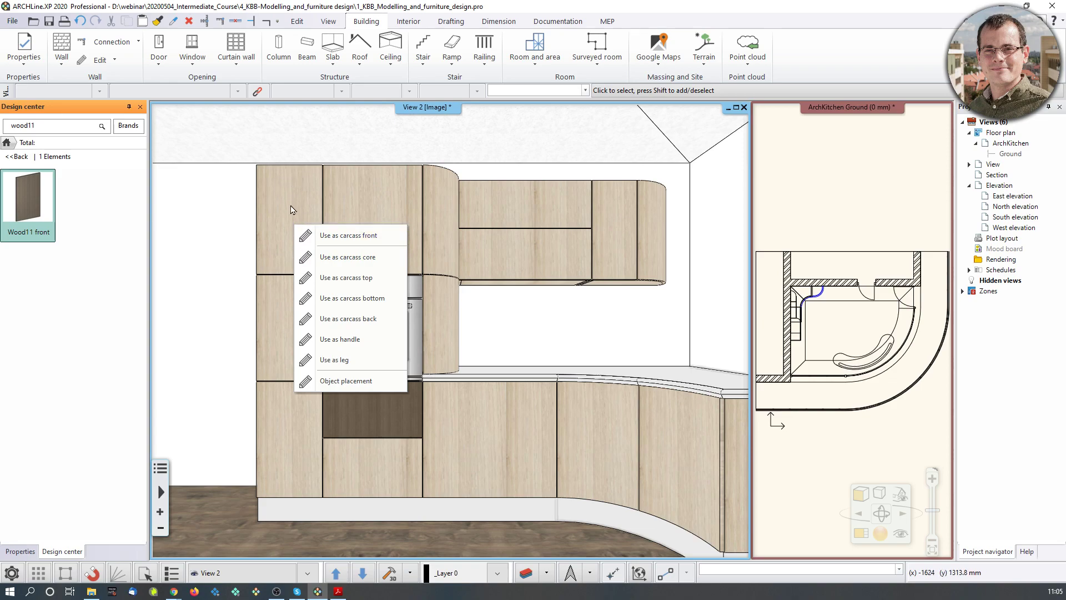
left_click(327, 236)
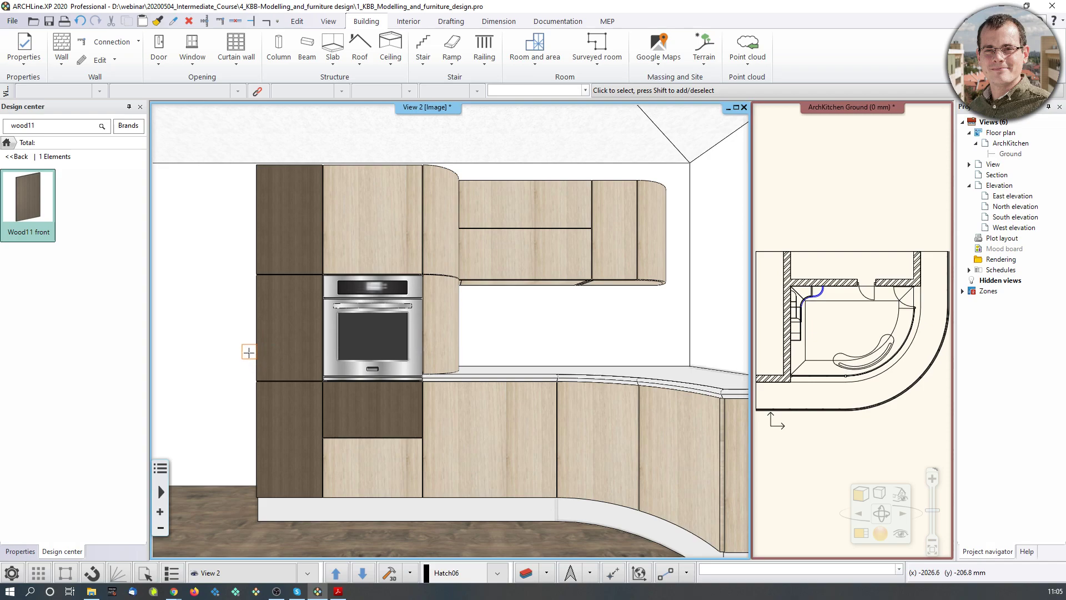
left_click_drag(28, 200, 289, 206)
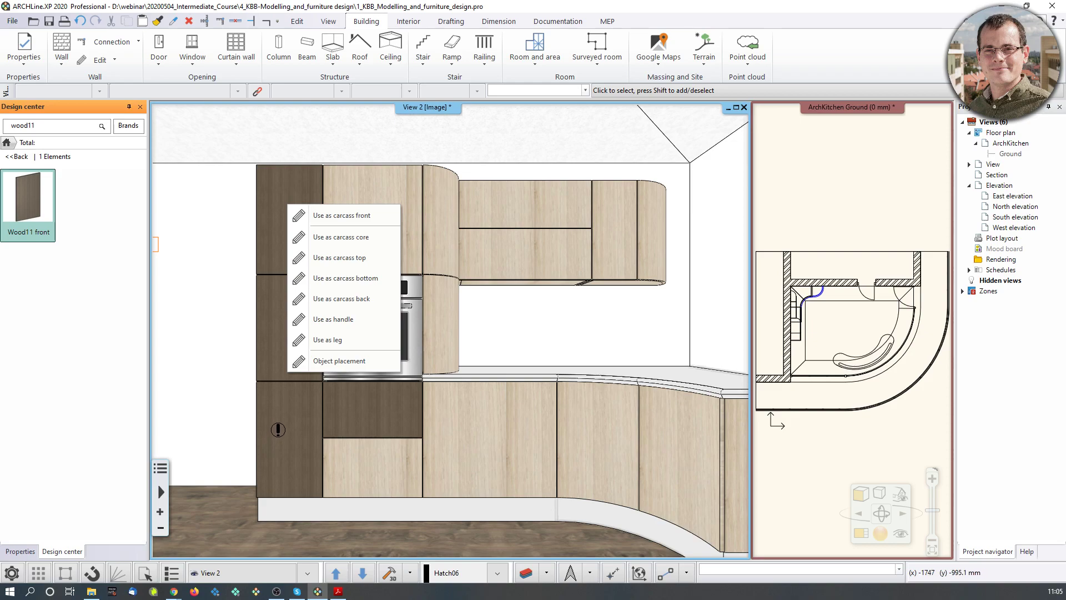
left_click(222, 339)
middle_click_drag(222, 335, 450, 334)
key("ctrl+z")
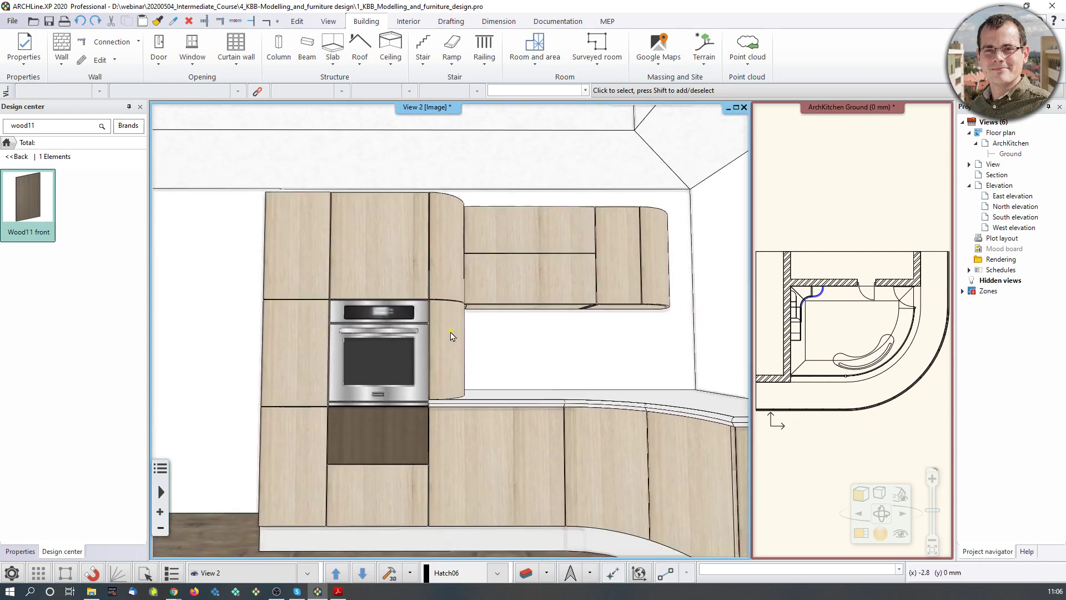
- Edit the narrow tall cabinet beside the oven and replace only its top door's default front with Pine011 front
middle_click_drag(395, 477, 319, 395)
middle_click_drag(301, 354, 309, 357)
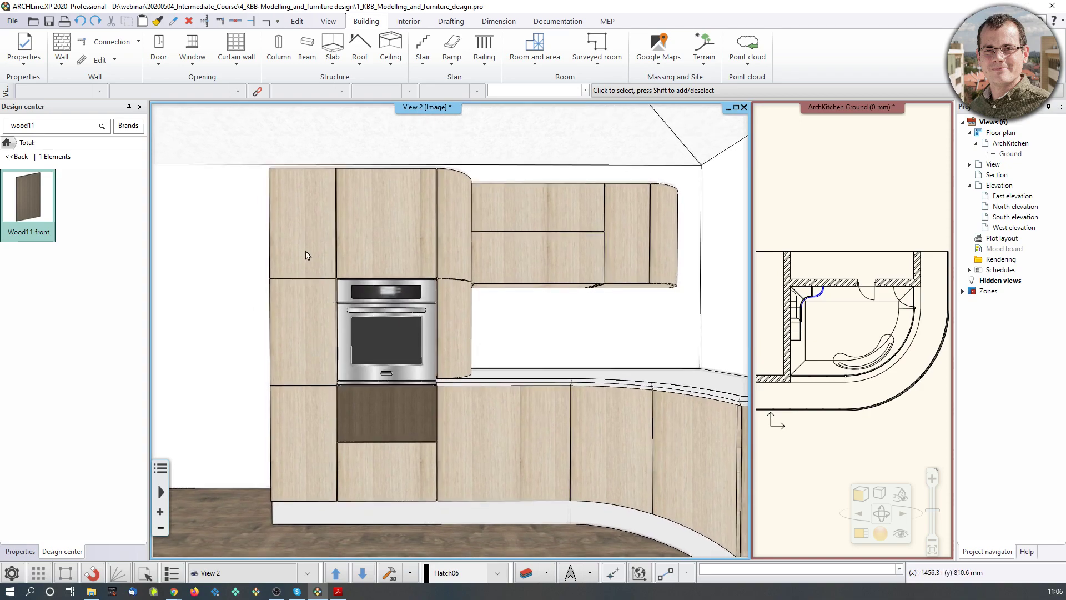
left_click(304, 250)
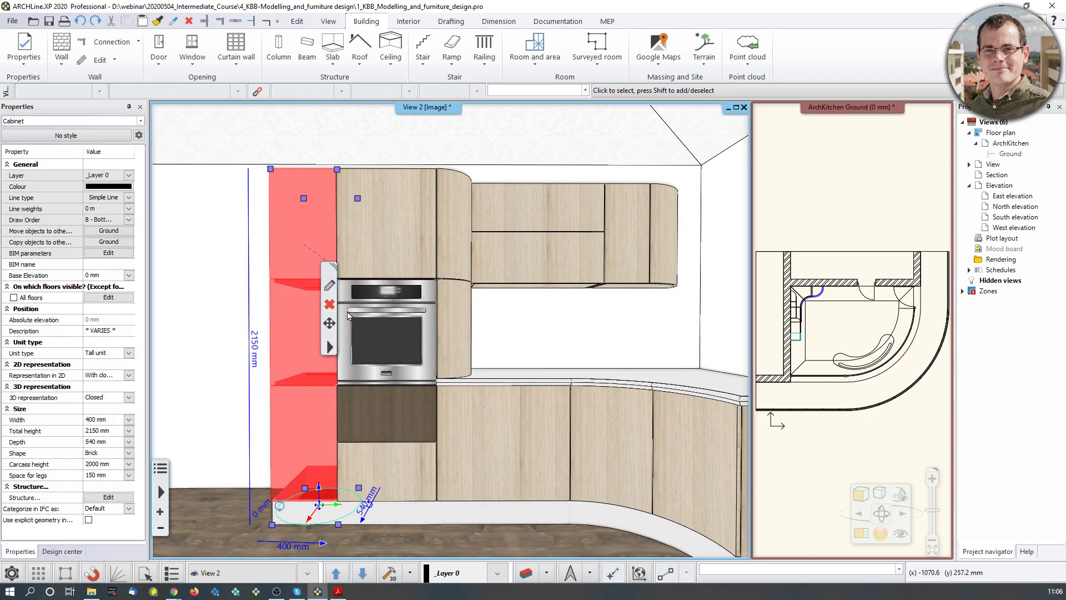
left_click(328, 286)
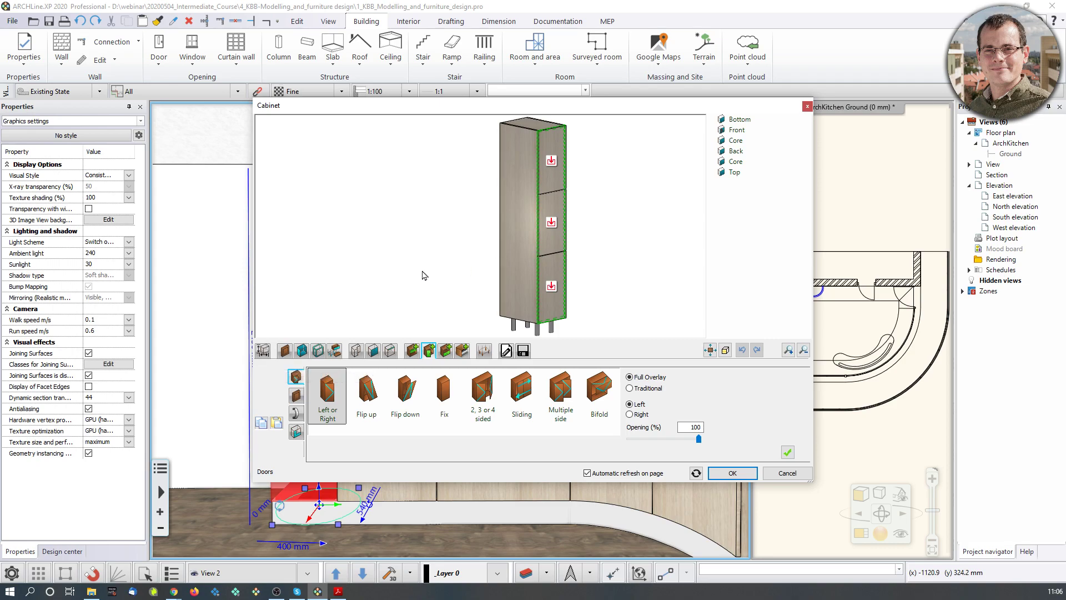
left_click(262, 349)
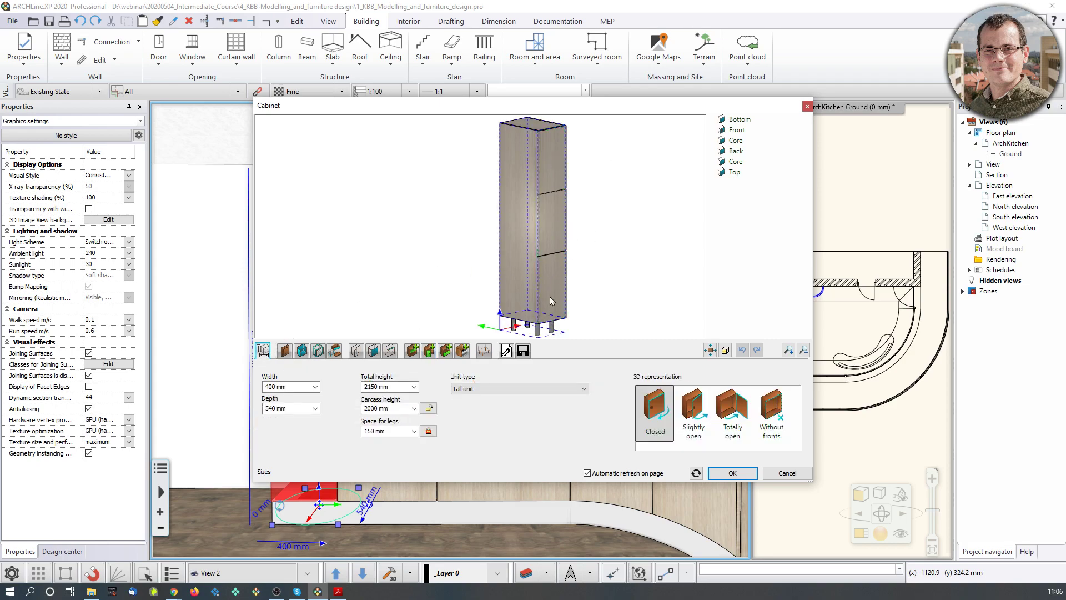
left_click(549, 156)
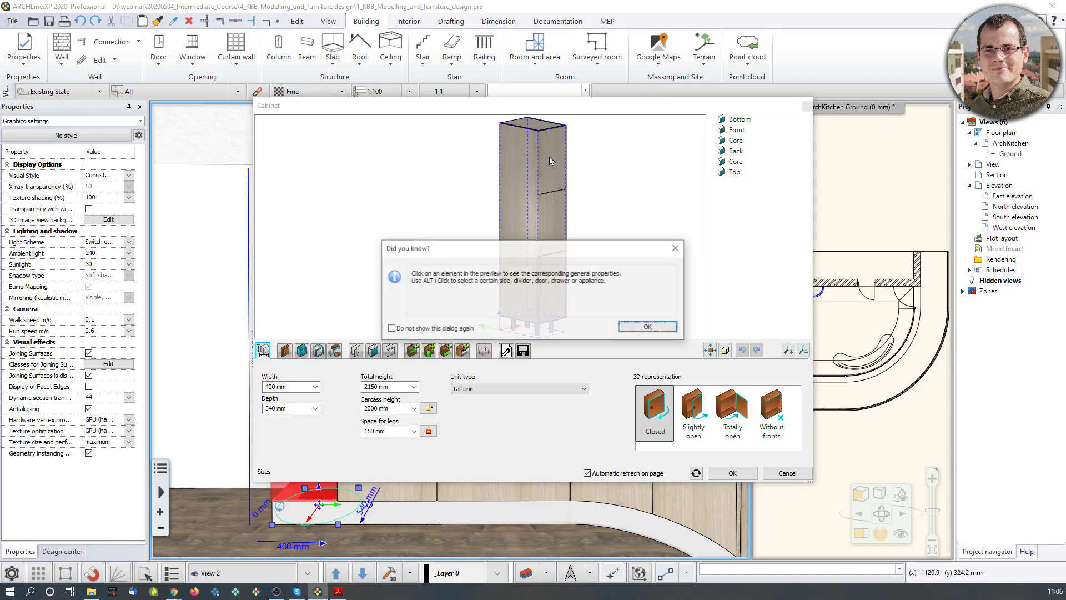
left_click(648, 327)
scroll(559, 172, "up", 2)
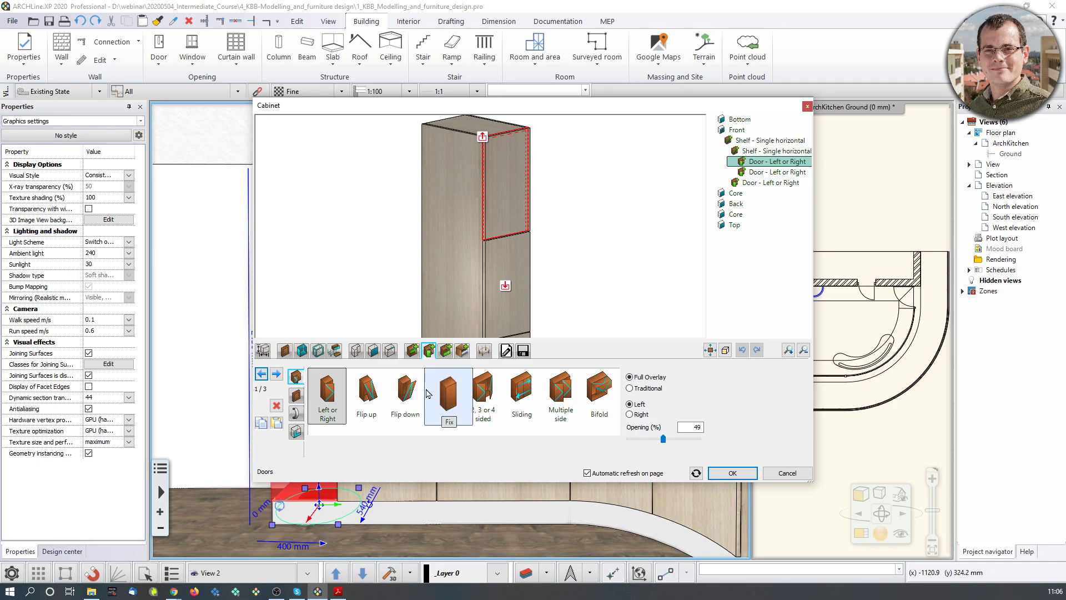
left_click(296, 397)
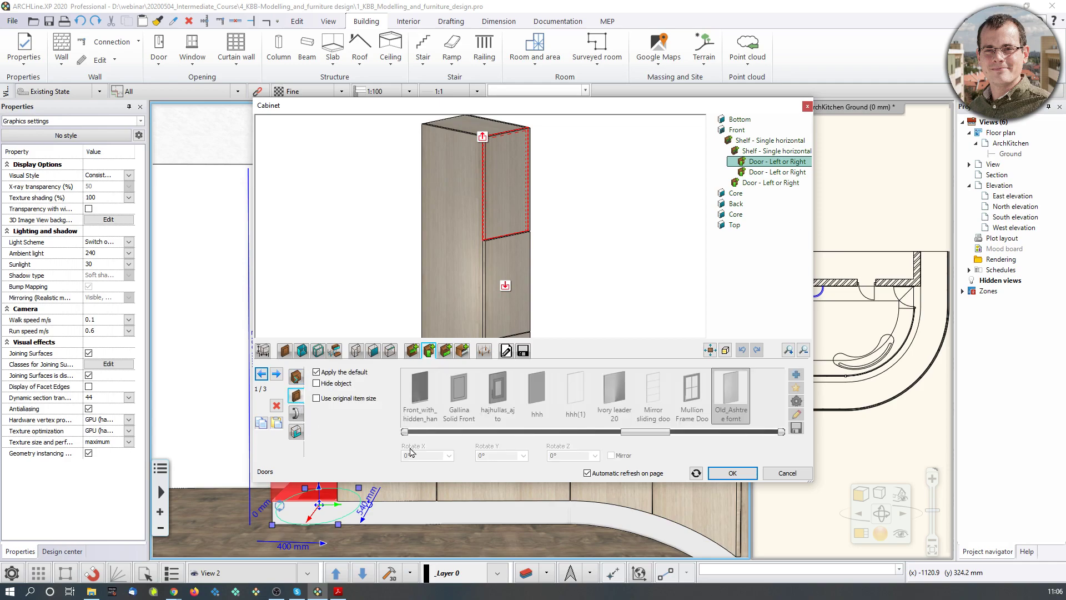
left_click(343, 373)
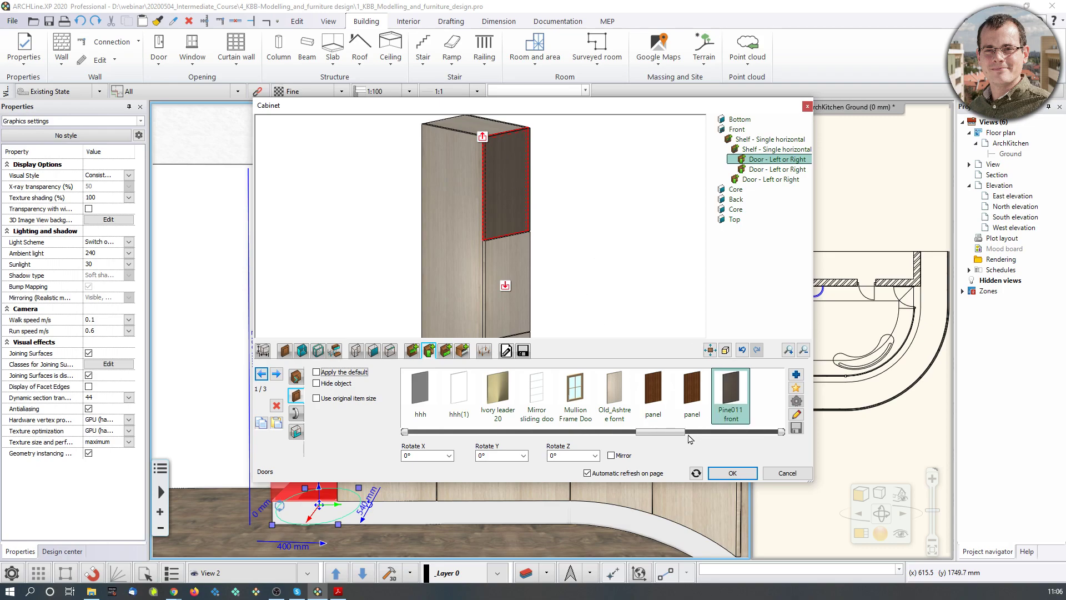
mouse_move(670, 432)
left_mouse_down()
mouse_move(693, 437)
mouse_move(679, 436)
left_mouse_up()
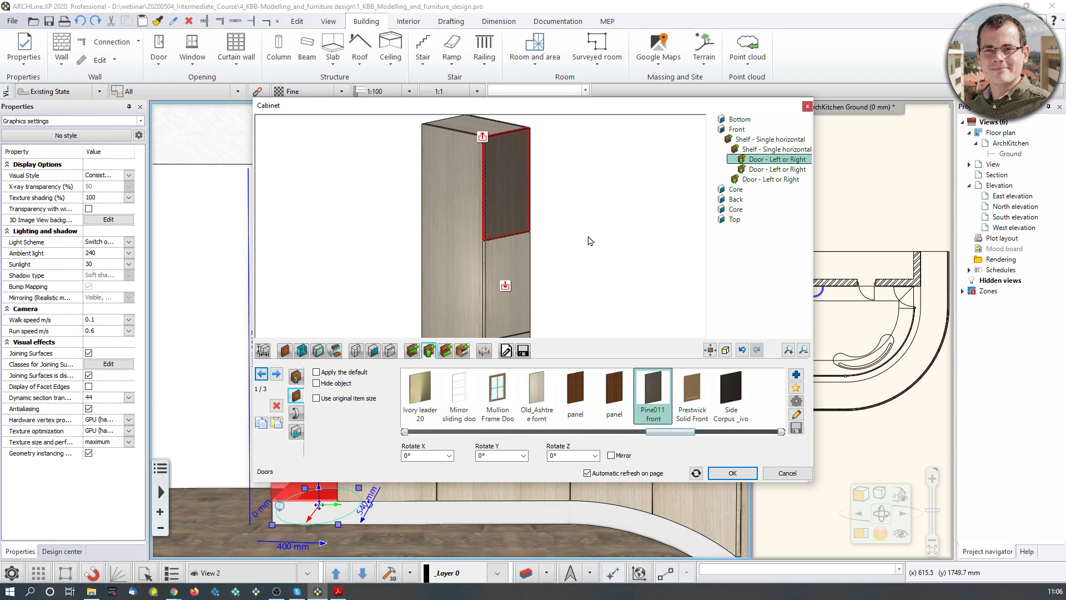
left_click(732, 473)
- Check the reference picture in the workshop PDF in Adobe Acrobat Reader and give the wide wall cabinet's lower flip-up door the Pine011 front
key("alt+Tab")
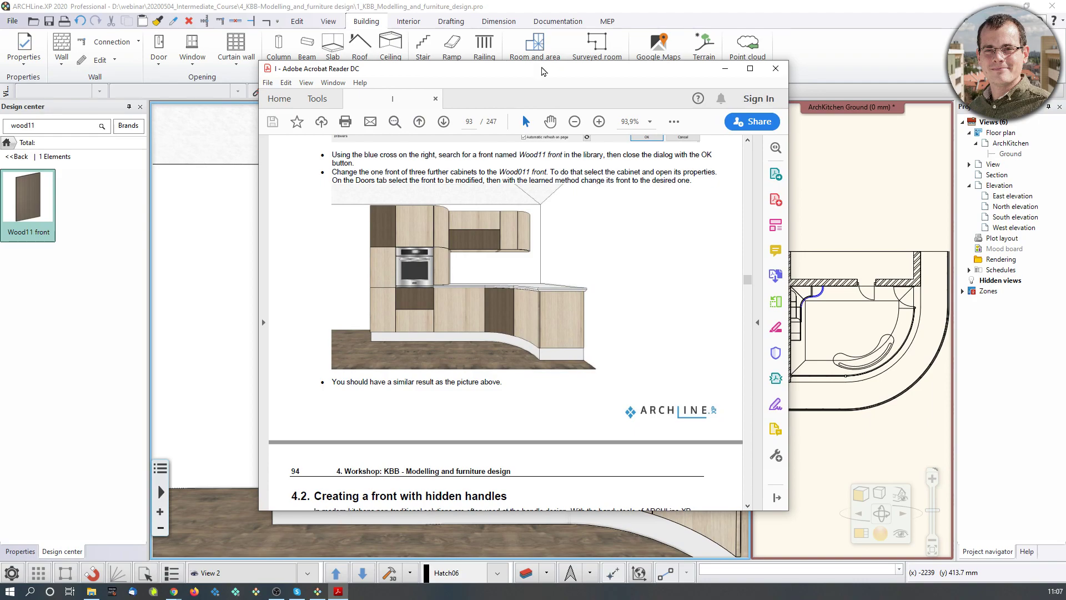
left_click_drag(542, 73, 0, 83)
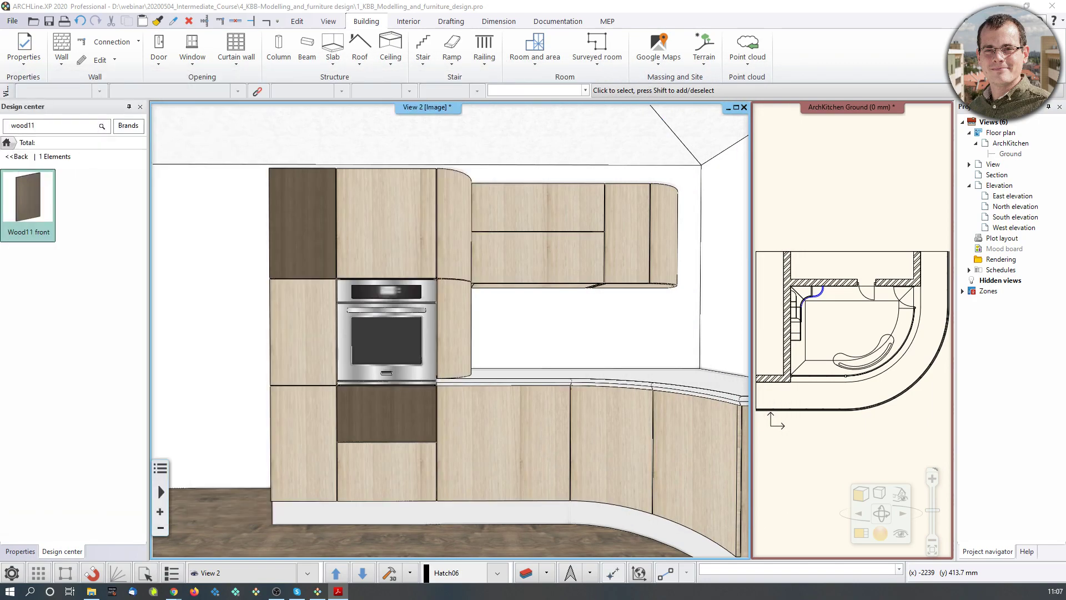
left_click(536, 283)
left_click(545, 278)
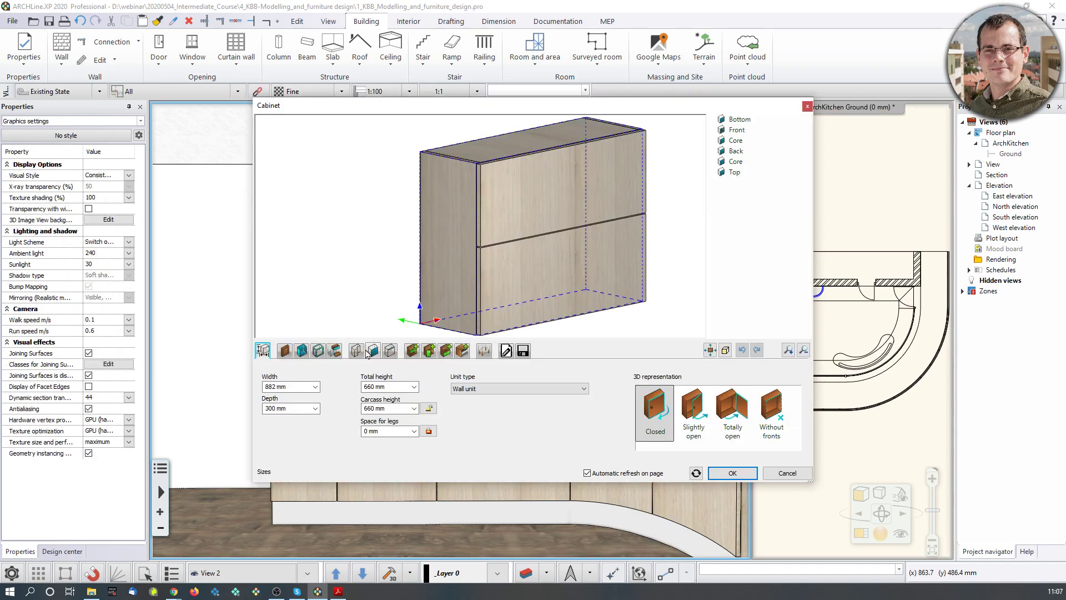
left_click(571, 277)
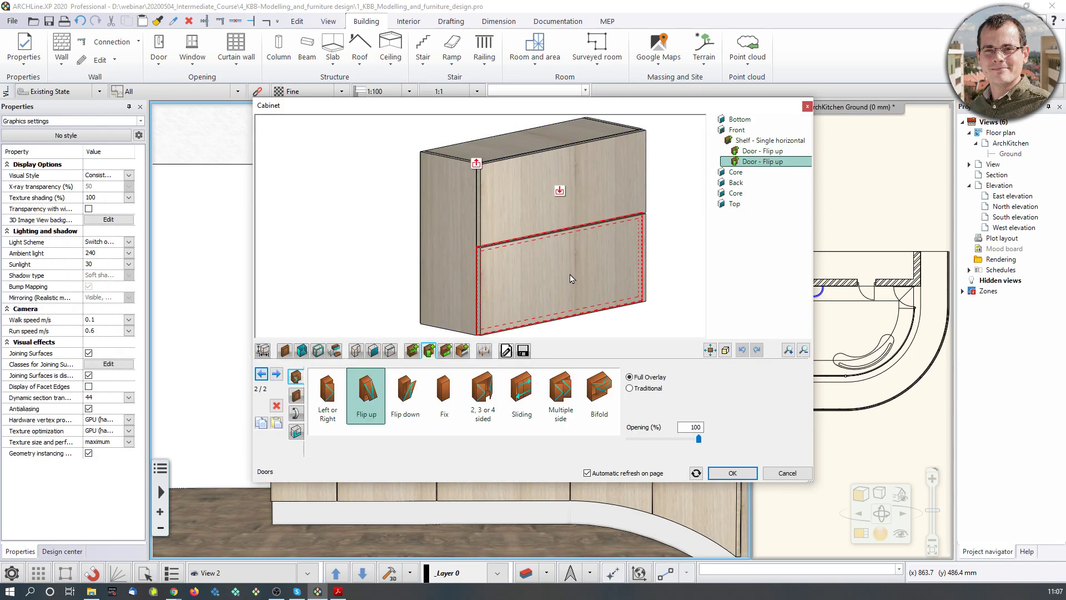
left_click(296, 395)
left_click(326, 372)
left_click(325, 373)
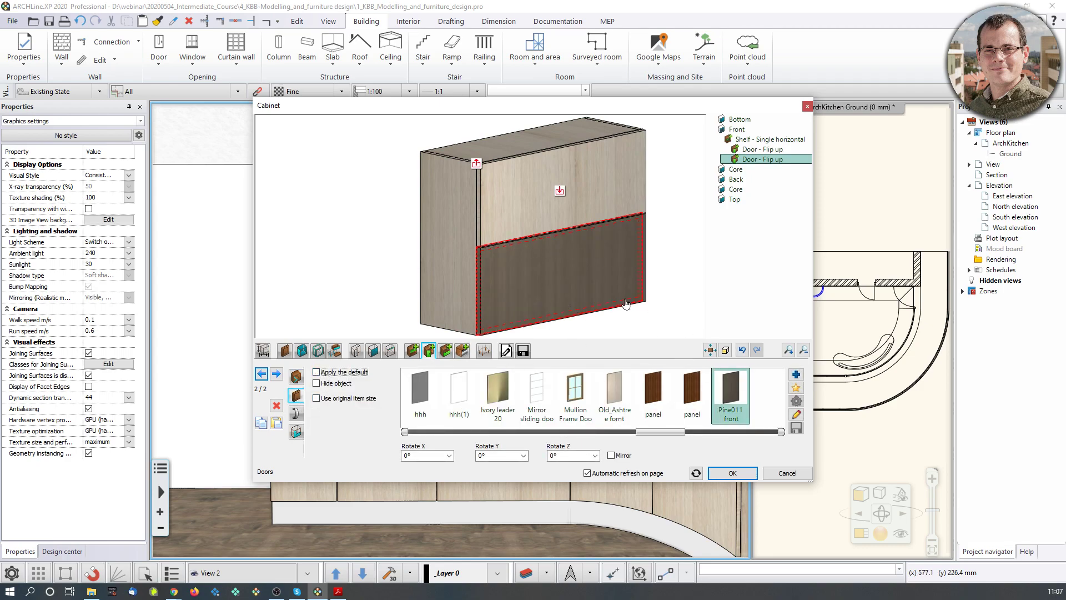
left_click(725, 478)
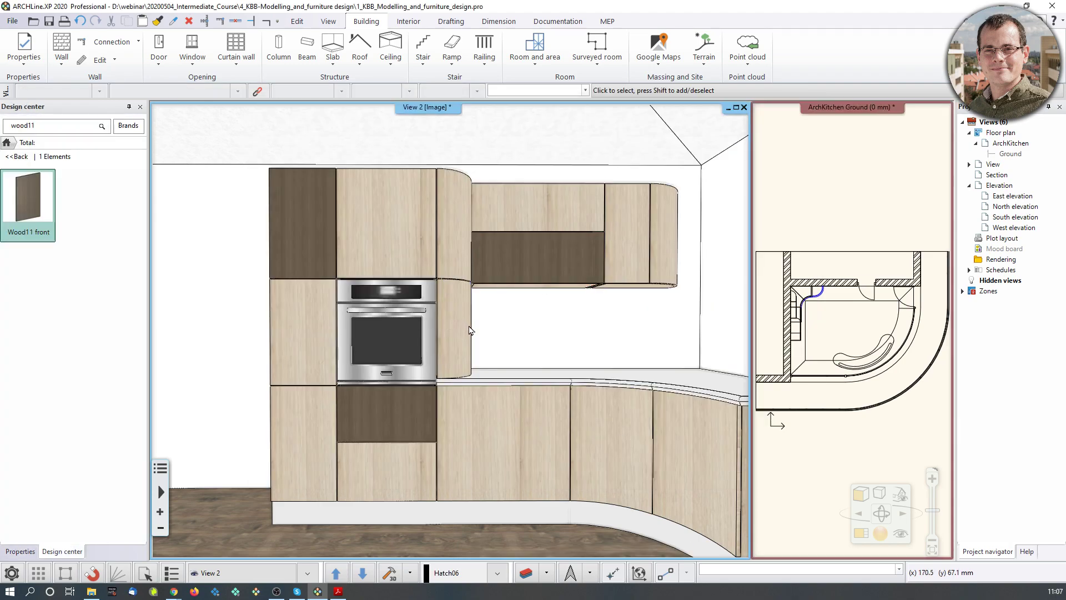
- Edit the curved corner base cabinet and replace its door's default front with Pine011 front
left_click(627, 437)
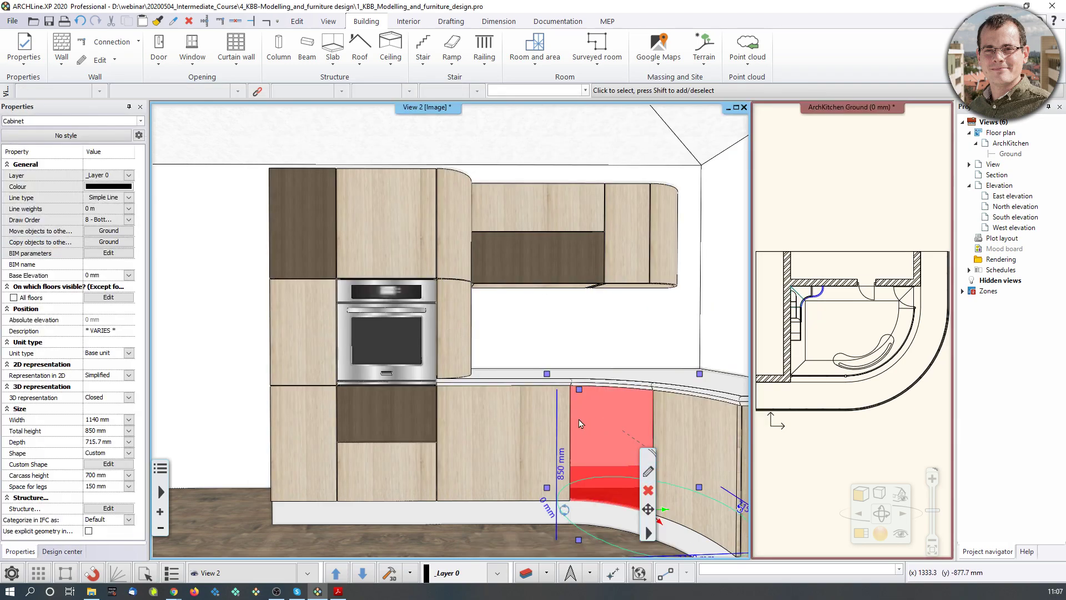
left_click(648, 472)
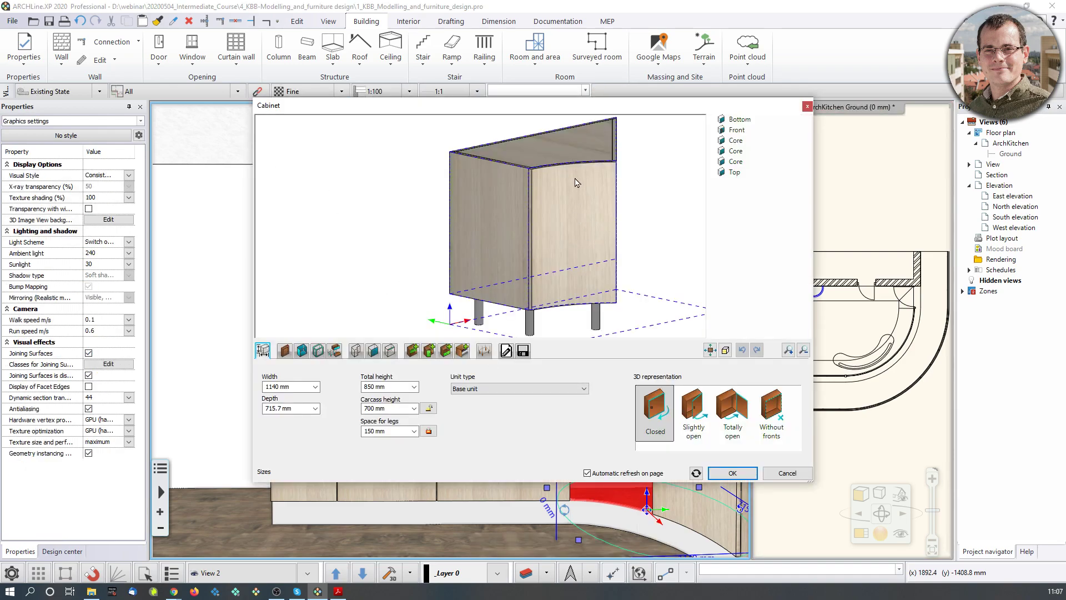
mouse_move(580, 191)
left_mouse_down()
mouse_move(495, 197)
mouse_move(527, 224)
mouse_move(564, 190)
left_mouse_up()
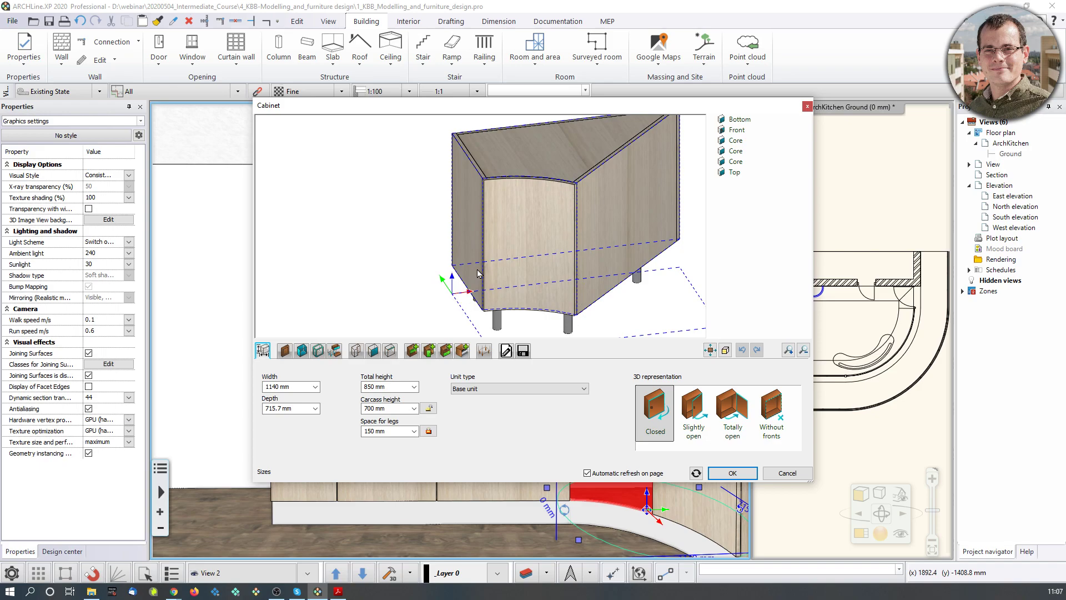
left_click(532, 217)
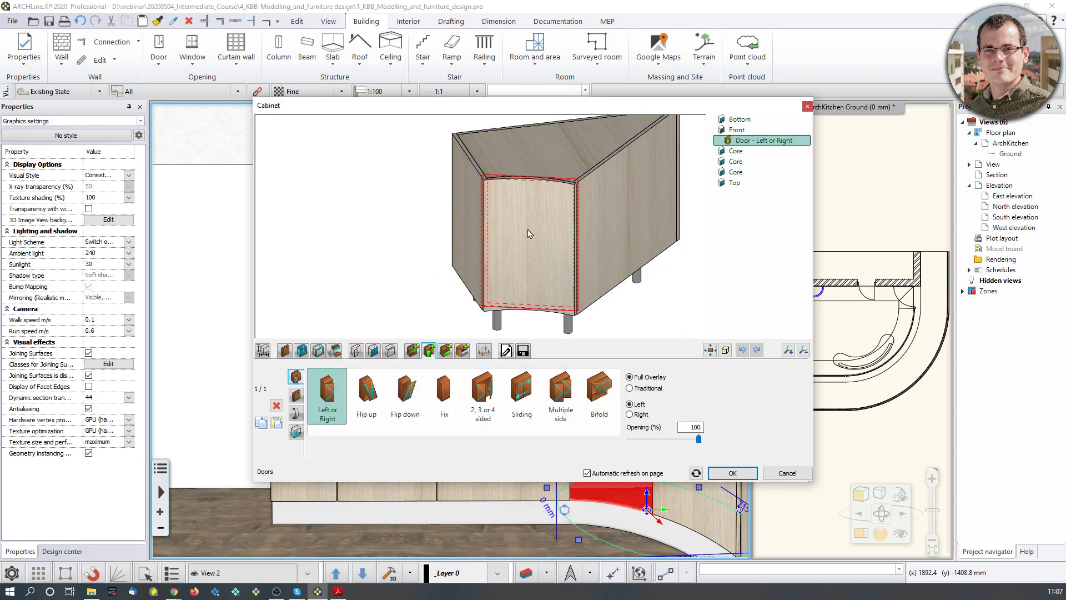
left_click(296, 397)
left_click(361, 375)
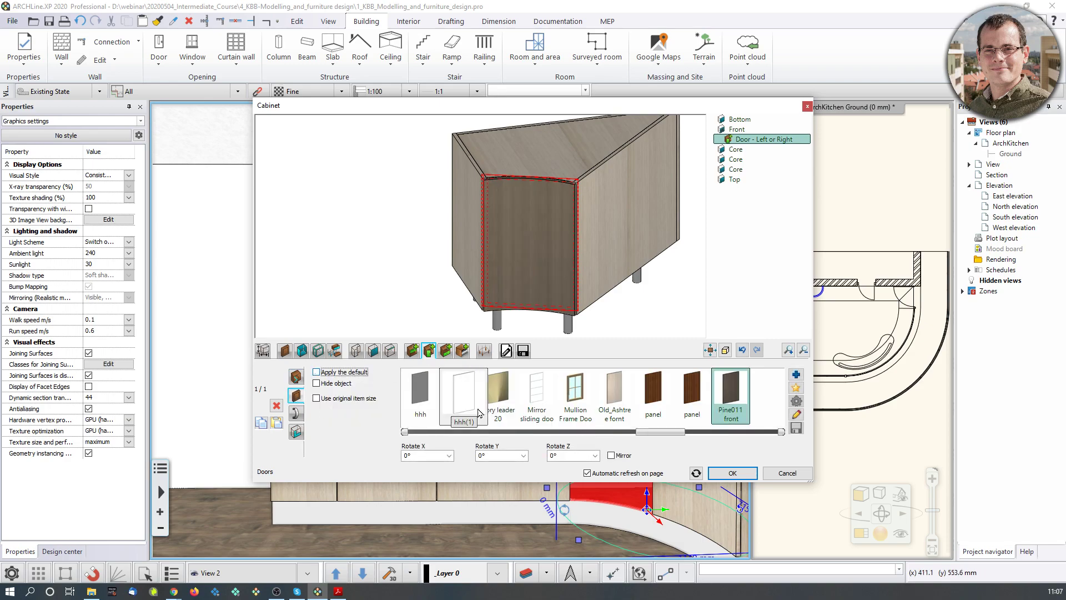
left_click(732, 472)
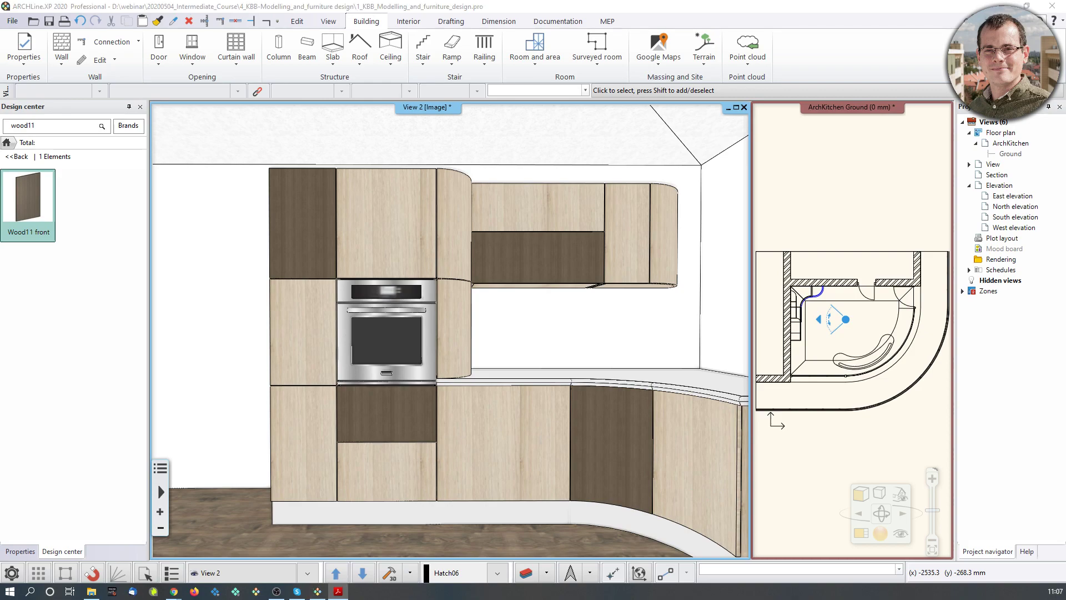
- Examine the light and dark wood fronts of the kitchen cabinets from close up and from a distance
middle_click_drag(479, 400, 520, 407)
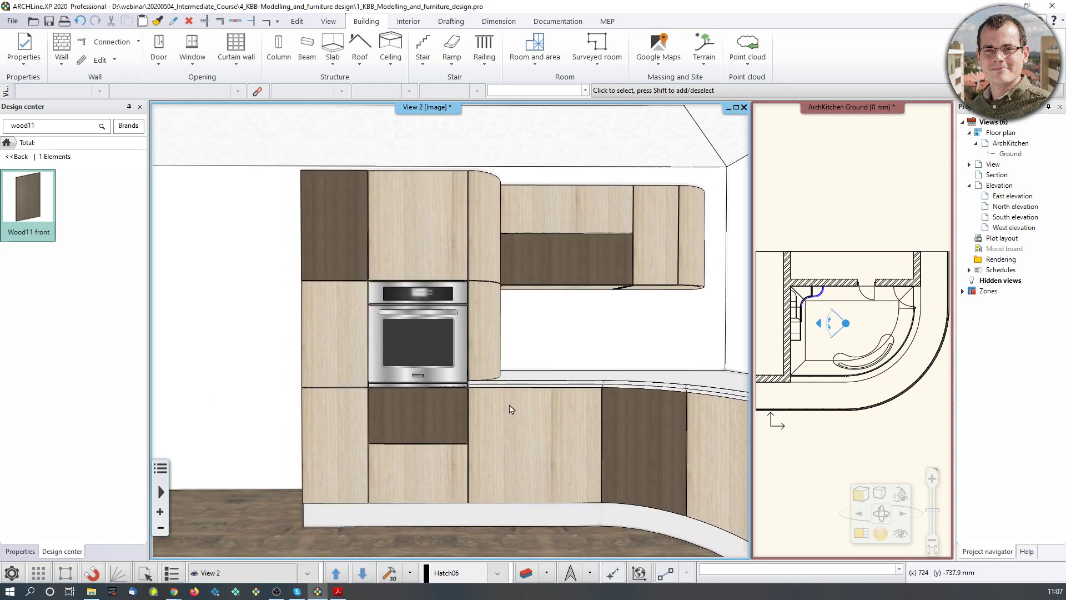
scroll(316, 286, "up", 3)
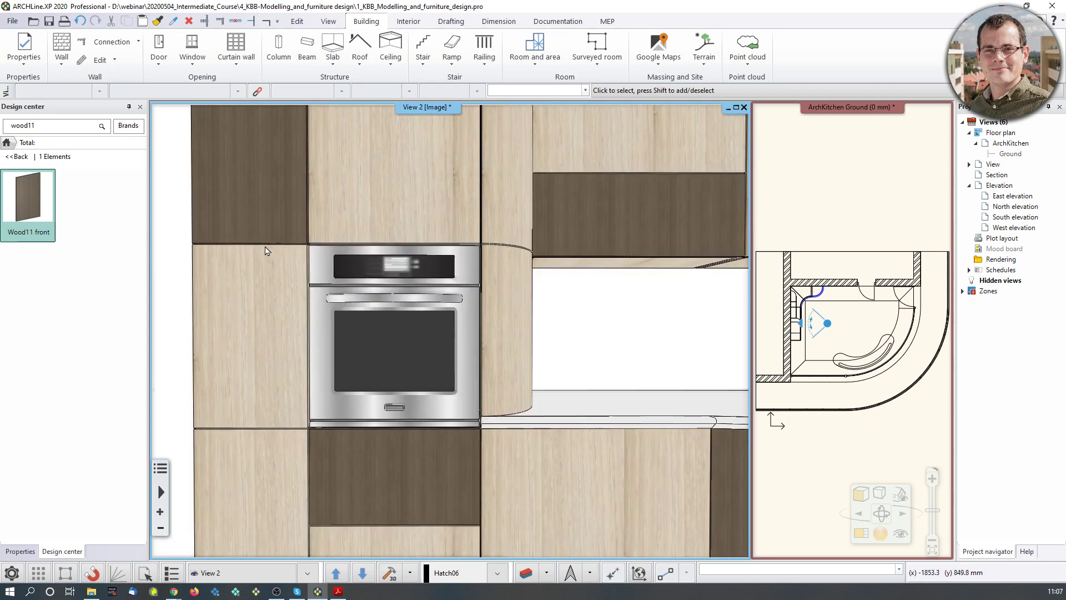
scroll(576, 493, "up", 5)
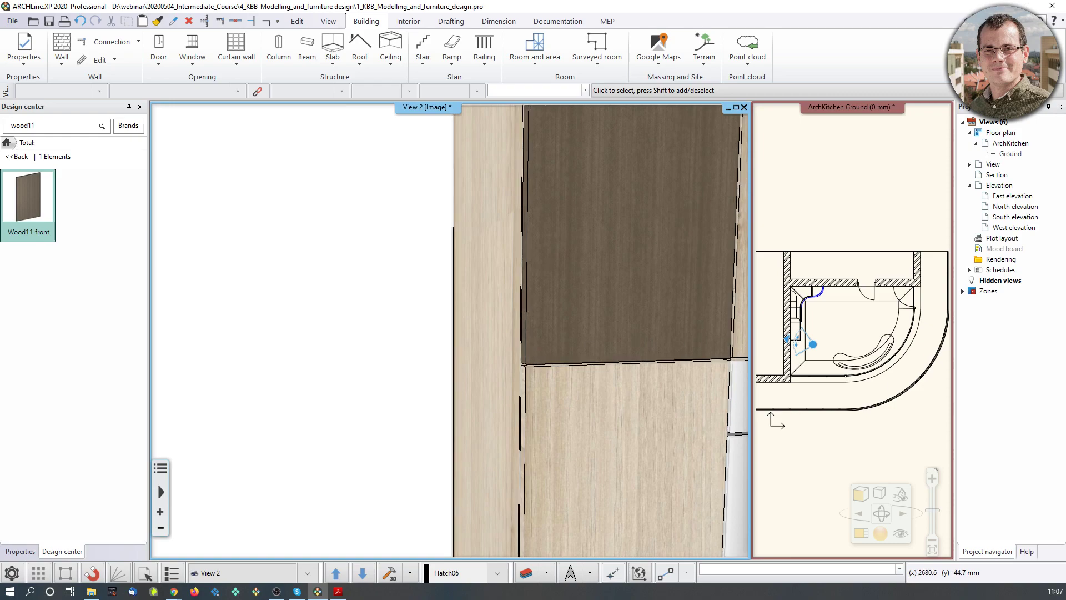
middle_click_drag(545, 346, 502, 346)
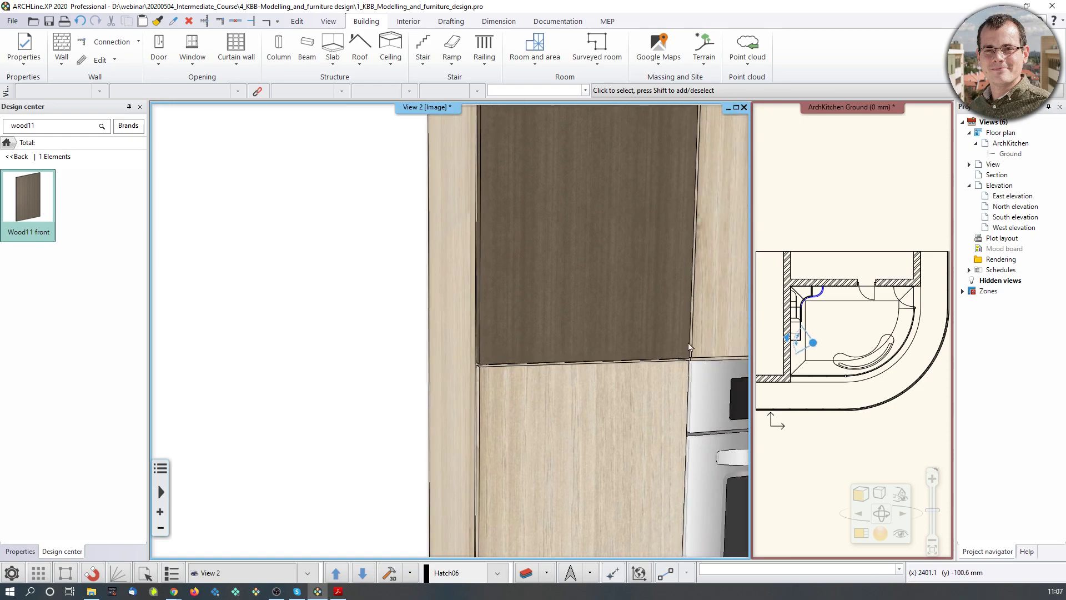
scroll(684, 349, "down", 5)
scroll(684, 349, "down", 8)
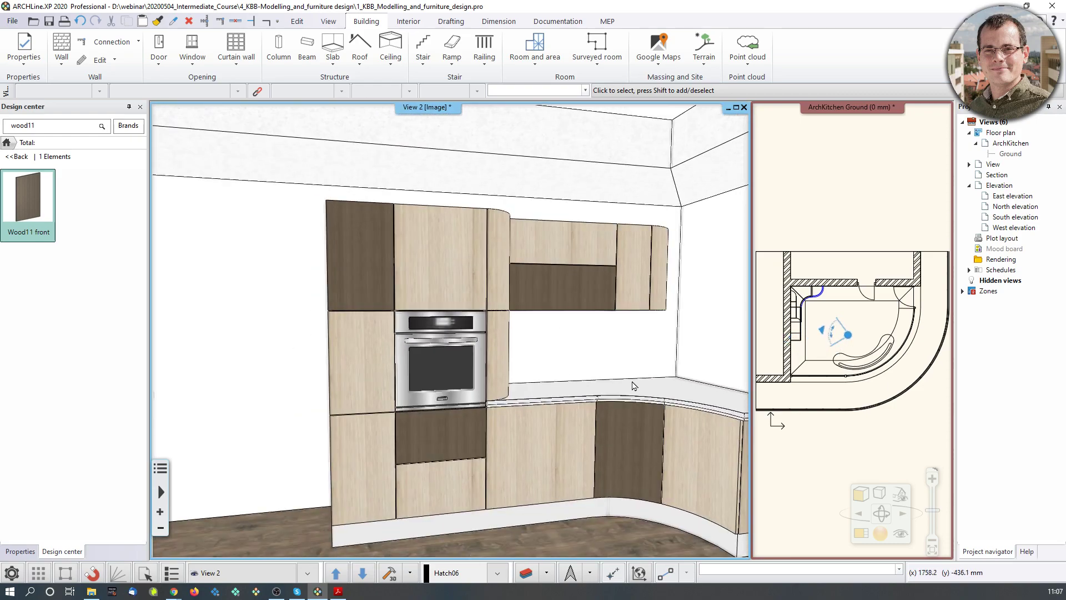
middle_click_drag(510, 269, 488, 259)
left_click(28, 205)
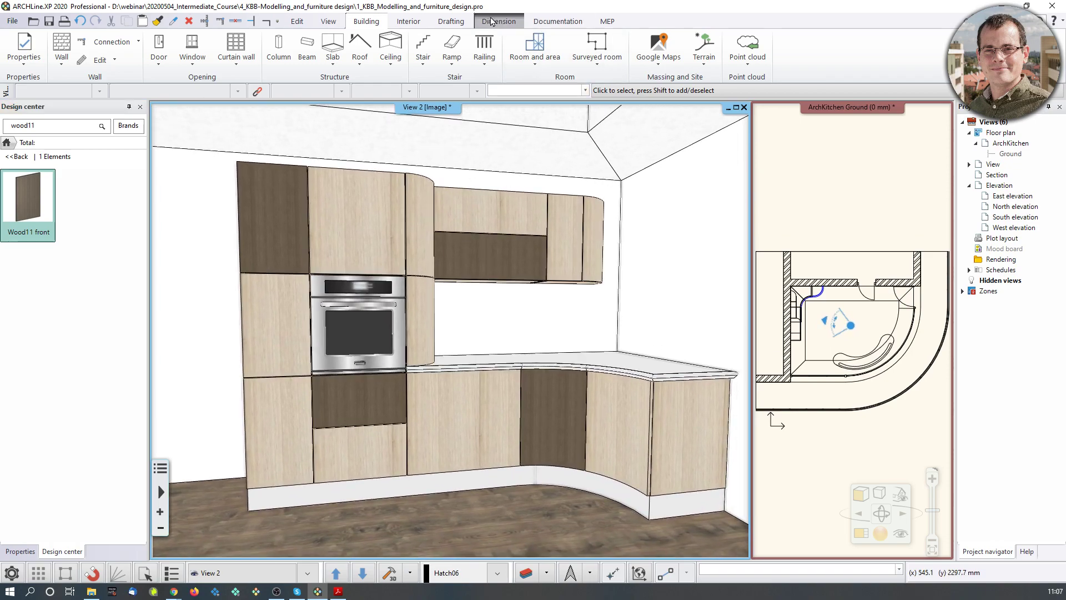
- Start a new cabinet door, try the guitar, front_slant and front_milano frontal profiles, and discard the door
left_click(408, 21)
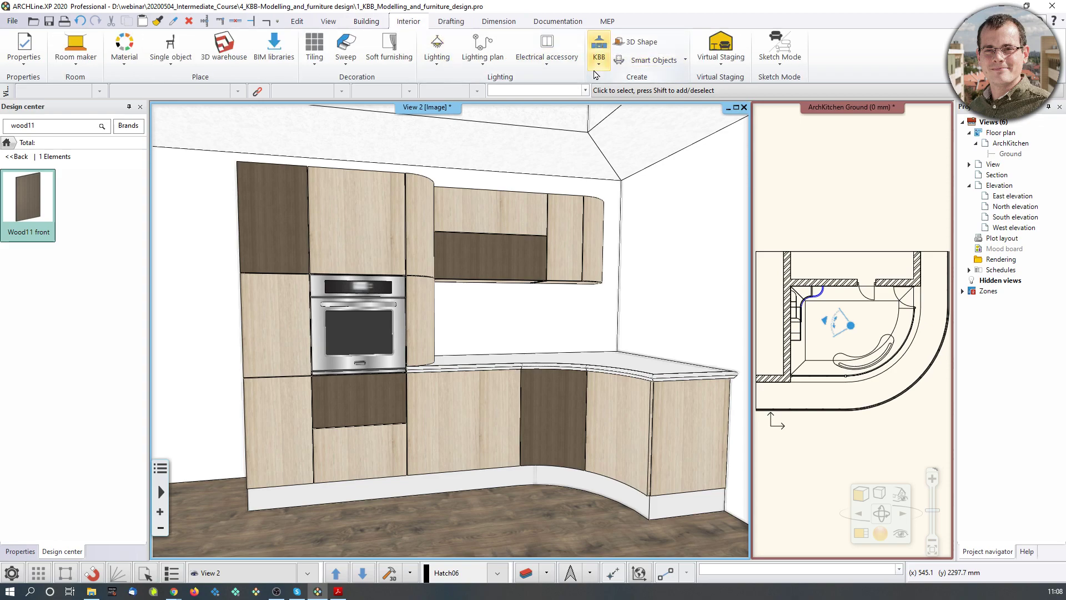
left_click(598, 51)
left_click(654, 152)
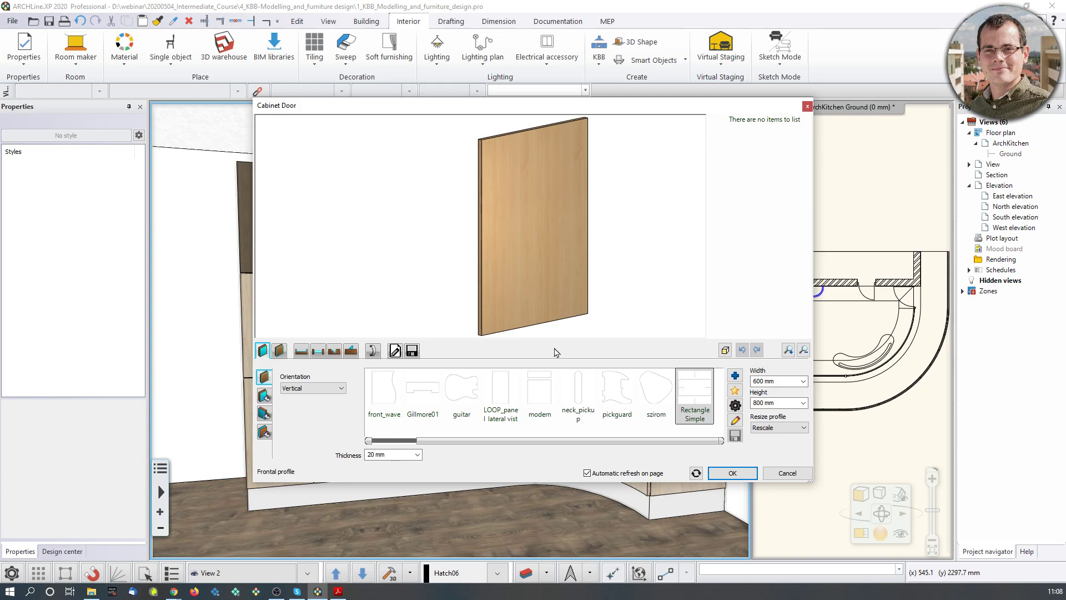
left_click(461, 393)
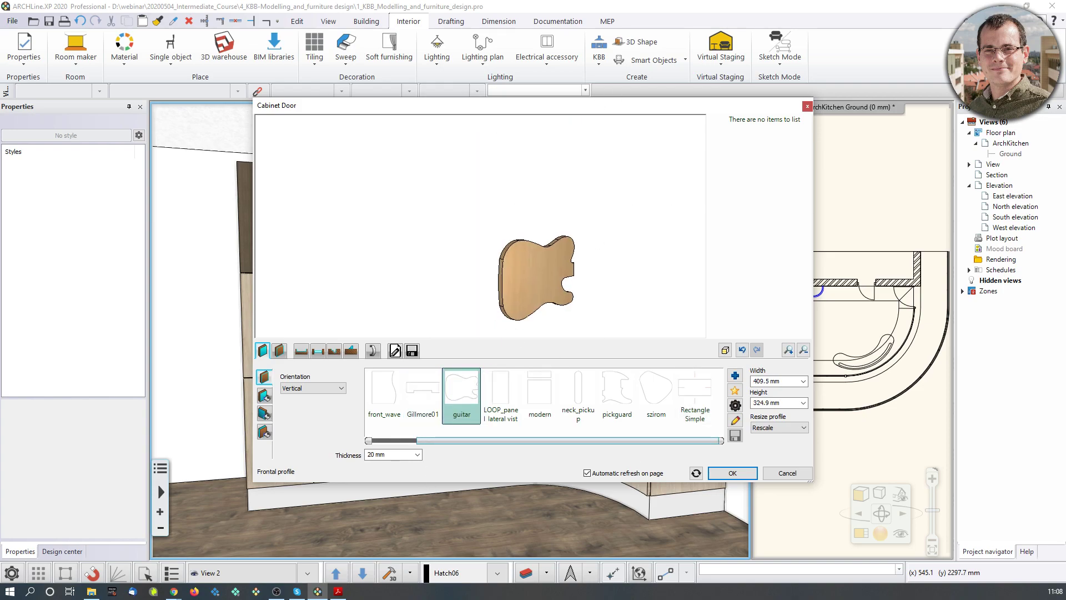
scroll(461, 389, "up", 3)
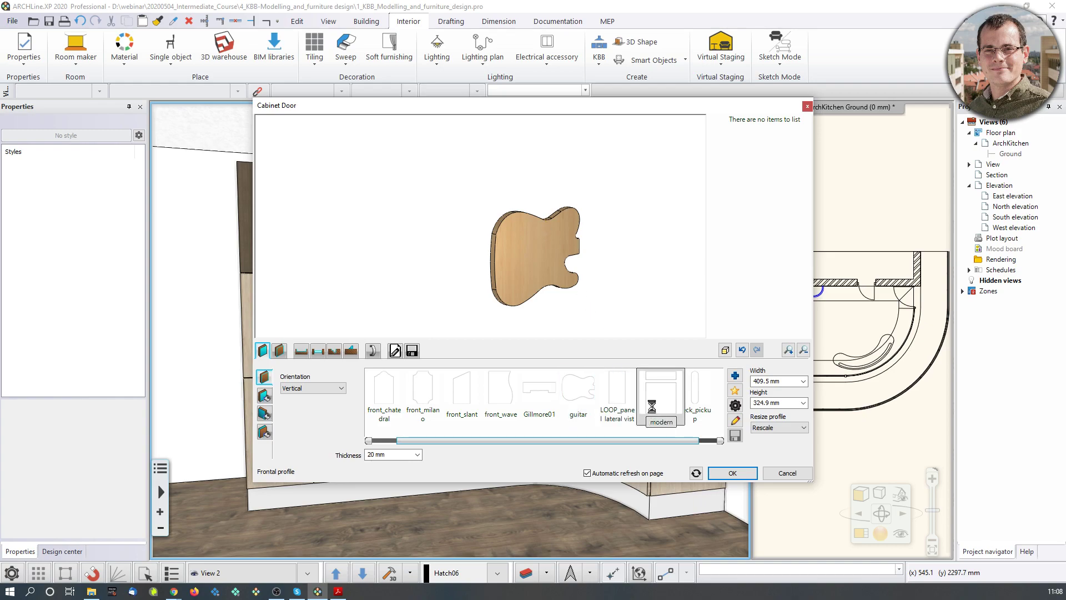
left_click(459, 392)
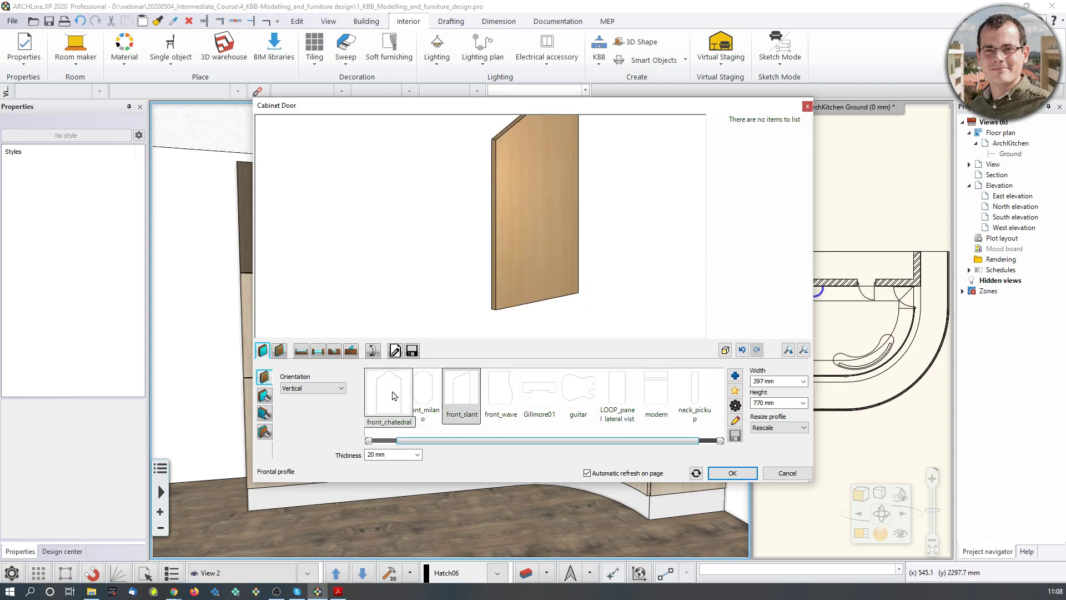
left_click(410, 389)
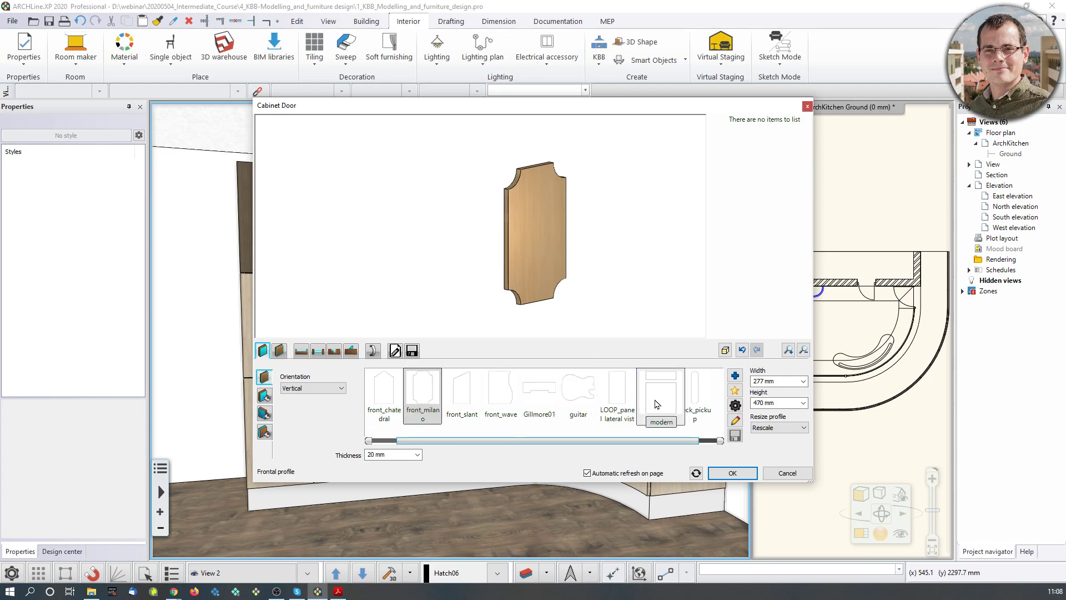
left_click_drag(674, 444, 687, 444)
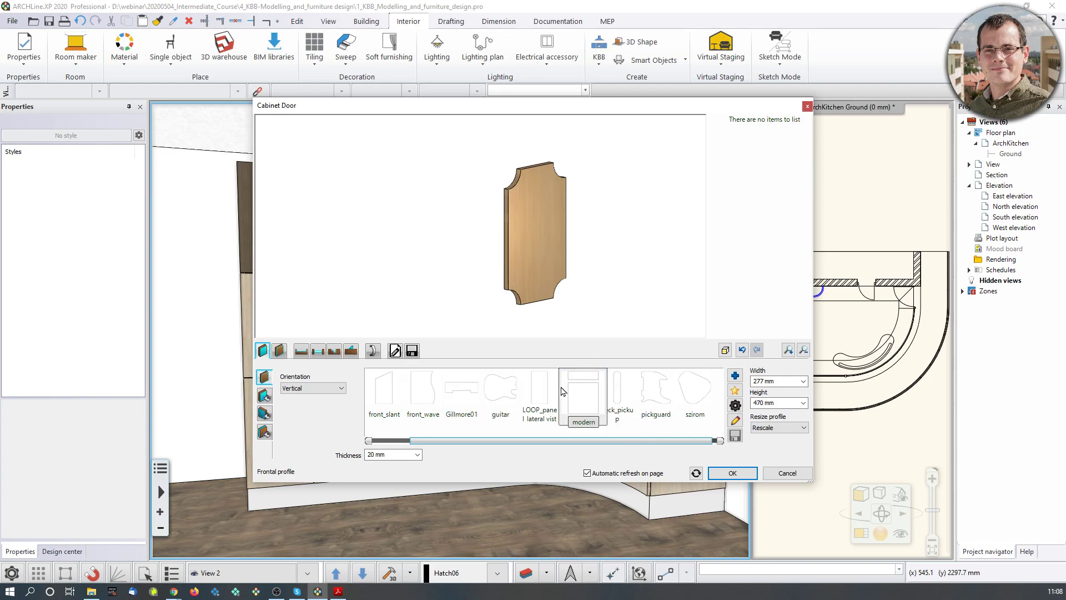
left_click(807, 105)
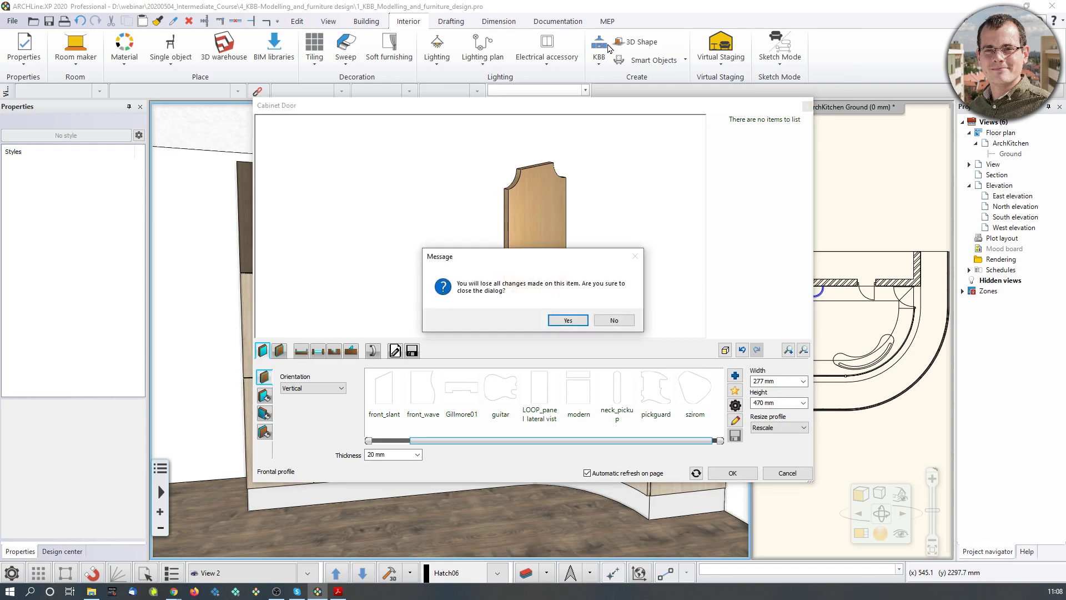
left_click(613, 320)
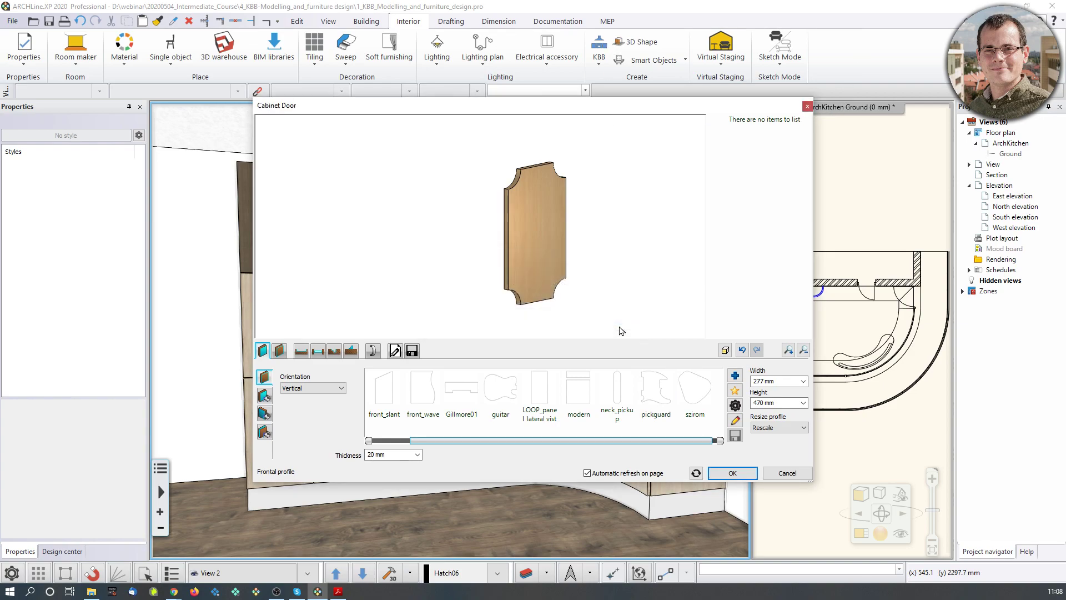
left_click(786, 473)
left_click(561, 317)
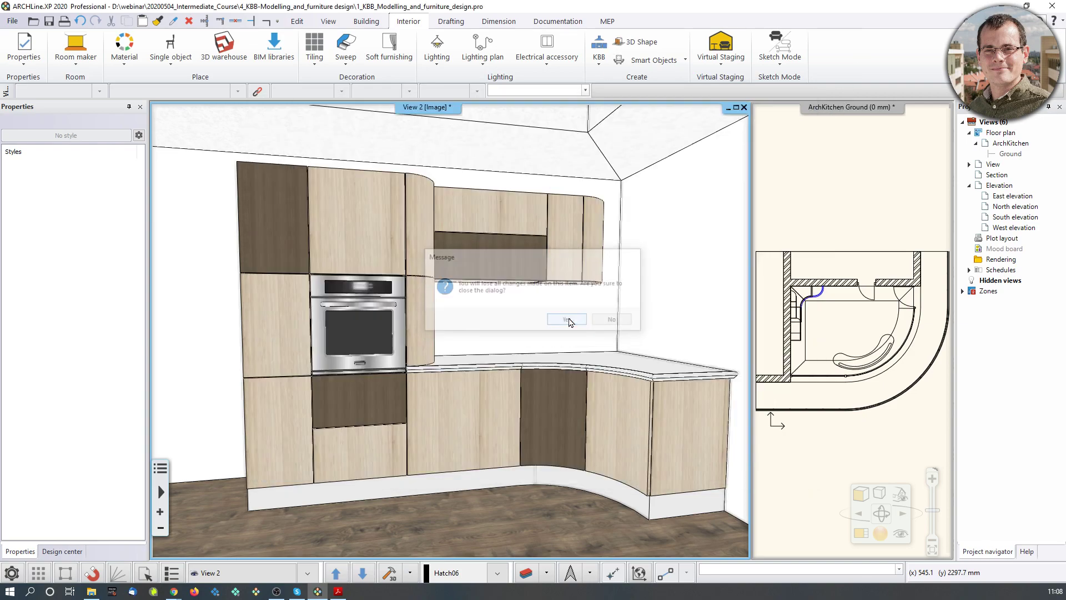
- Start a new cabinet door with the Rectangle Simple frontal profile
left_click(600, 56)
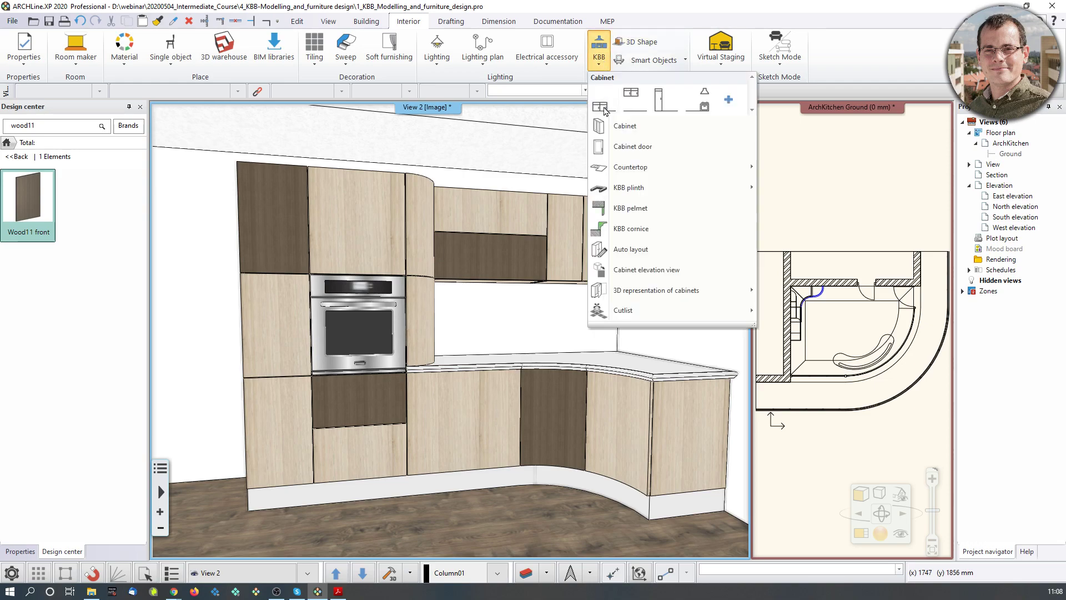
left_click(616, 149)
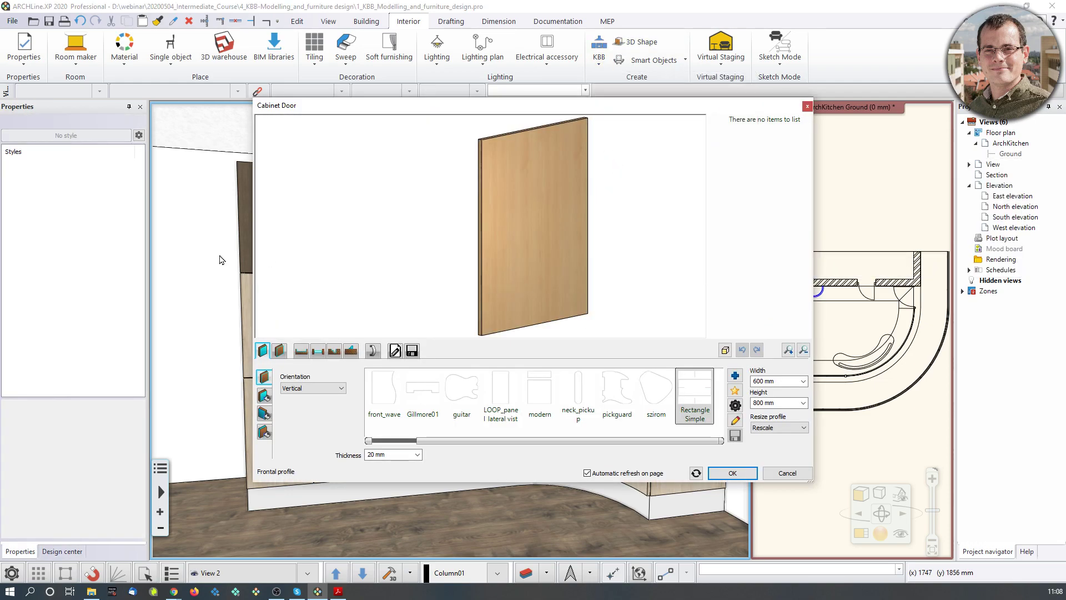
middle_click_drag(483, 142, 470, 185)
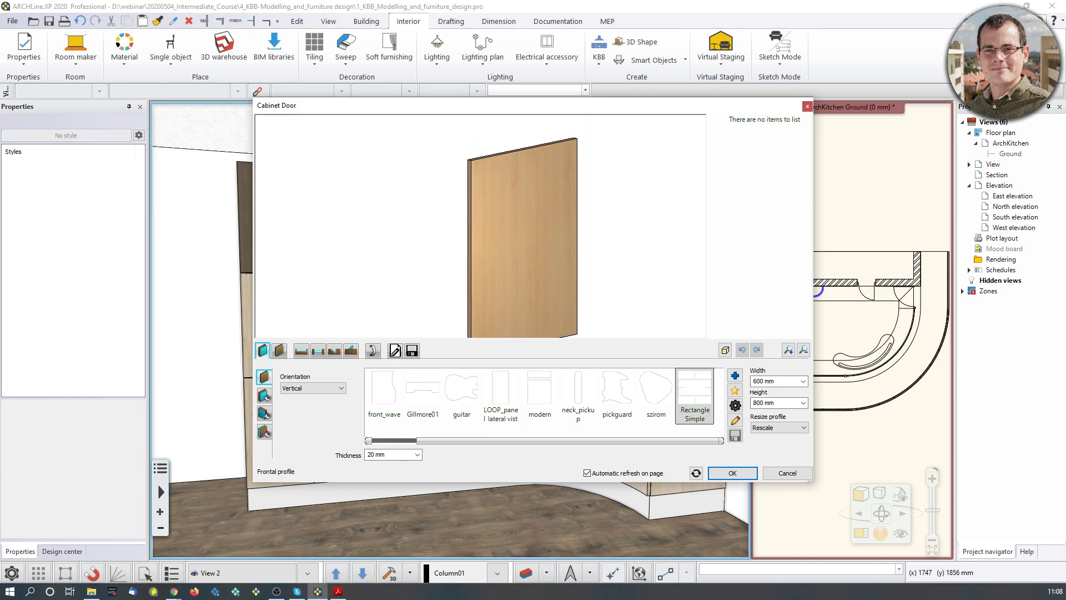
scroll(471, 186, "up", 1)
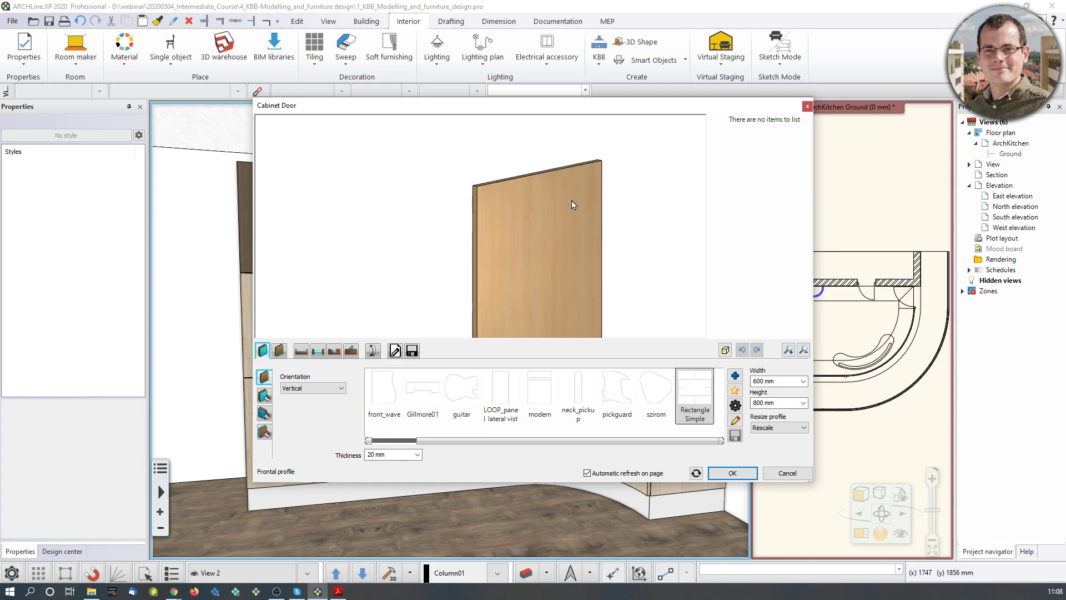
scroll(572, 201, "down", 1)
middle_click_drag(520, 253, 520, 195)
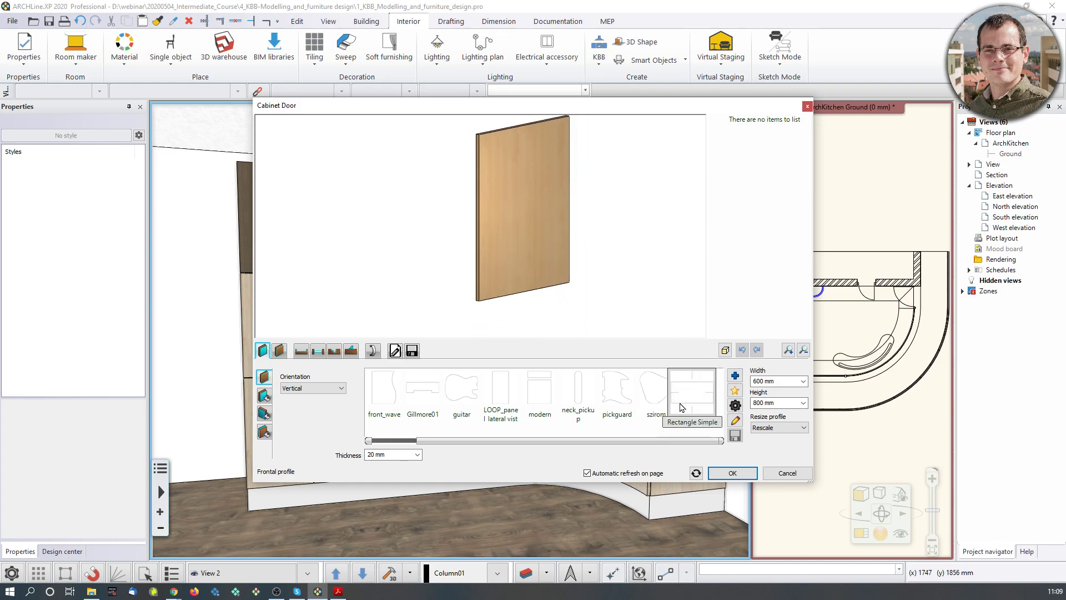
left_click(683, 411)
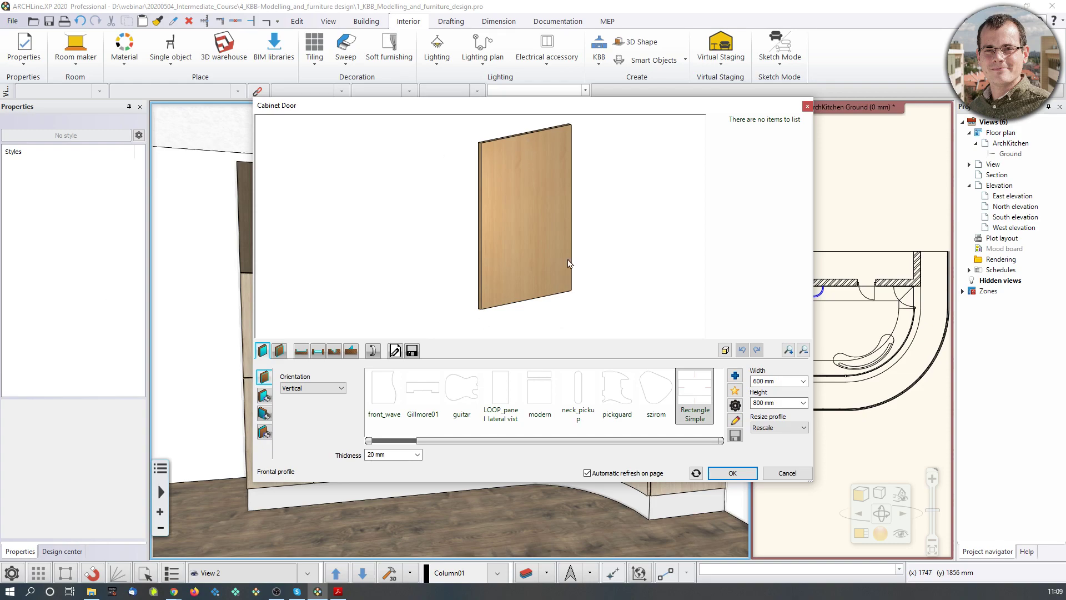
mouse_move(503, 111)
left_mouse_down()
mouse_move(896, 121)
mouse_move(509, 119)
left_mouse_up()
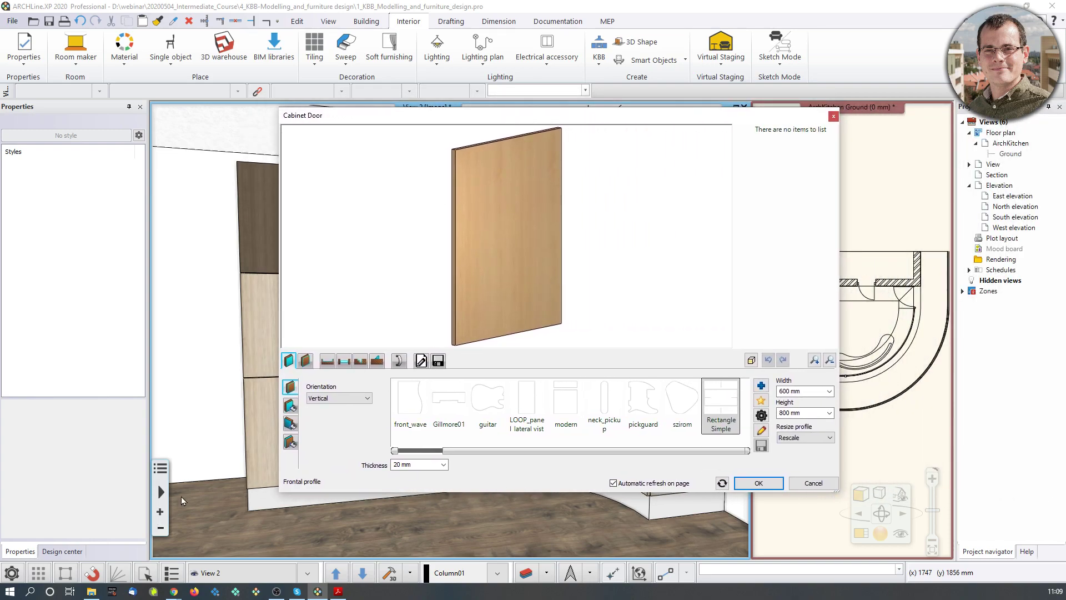
- Search the materials for ash and apply Old_ashtree to the new cabinet door
left_click(290, 406)
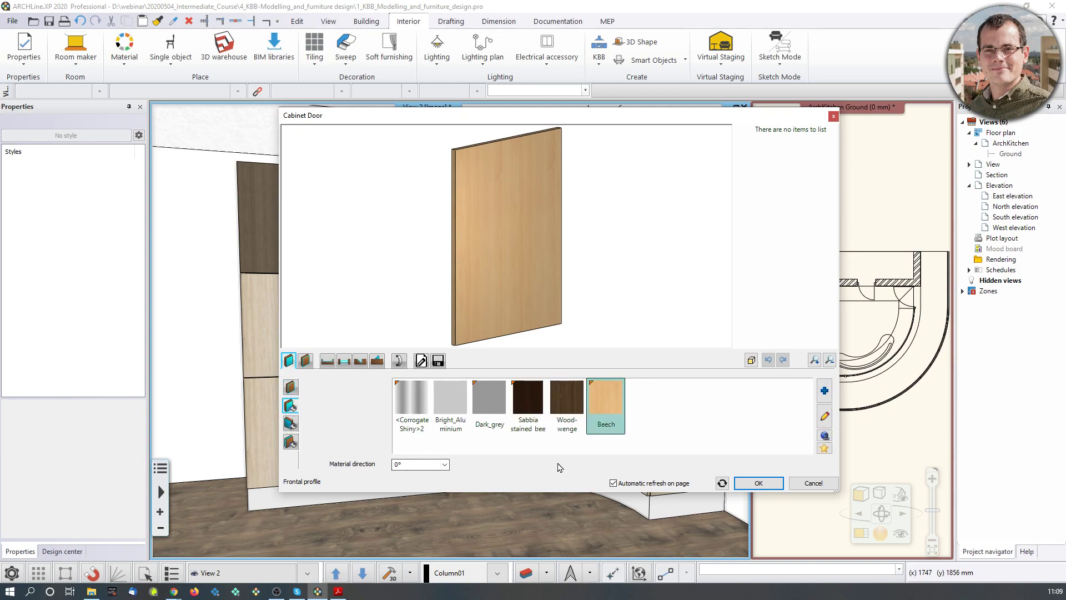
left_click(825, 391)
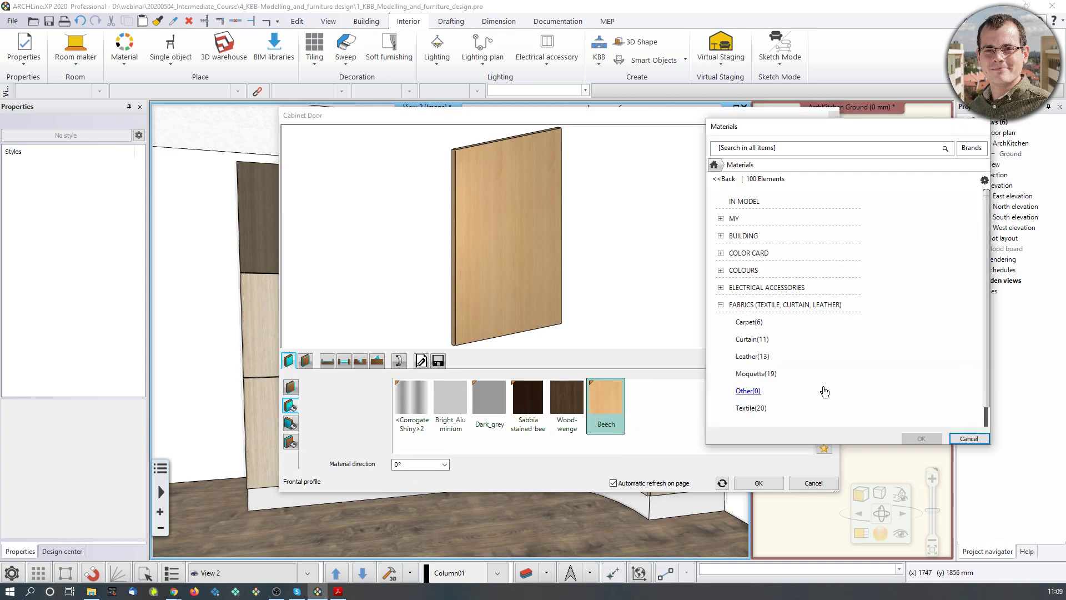
left_click(730, 151)
type("ash")
key("Return")
left_click(845, 222)
left_click(921, 438)
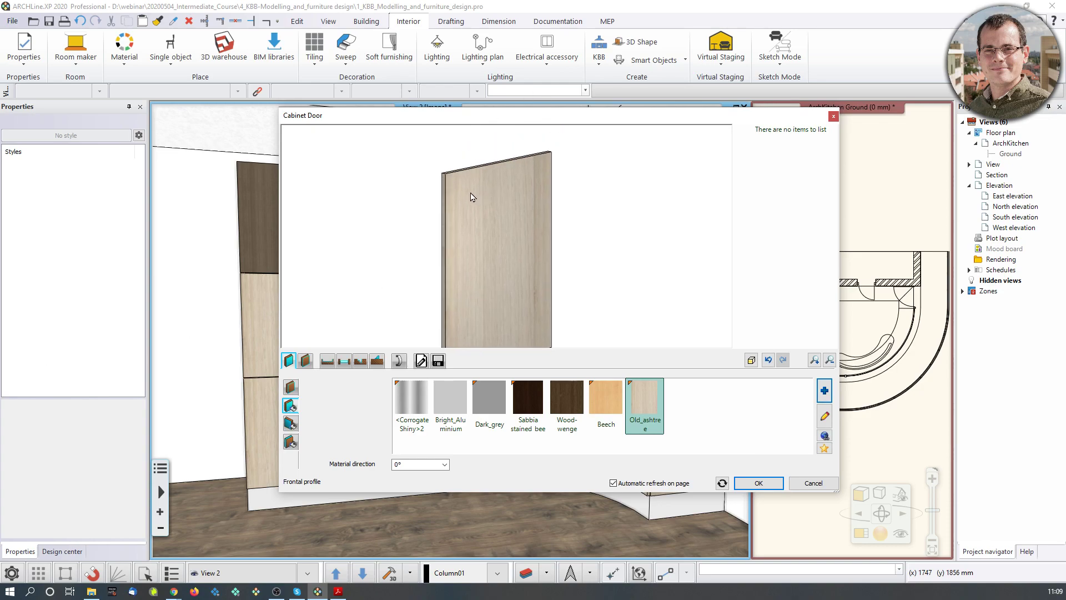
- Try a hole with the automatic profile and 100 mm offsets in the cabinet door, and delete it
scroll(463, 214, "up", 2)
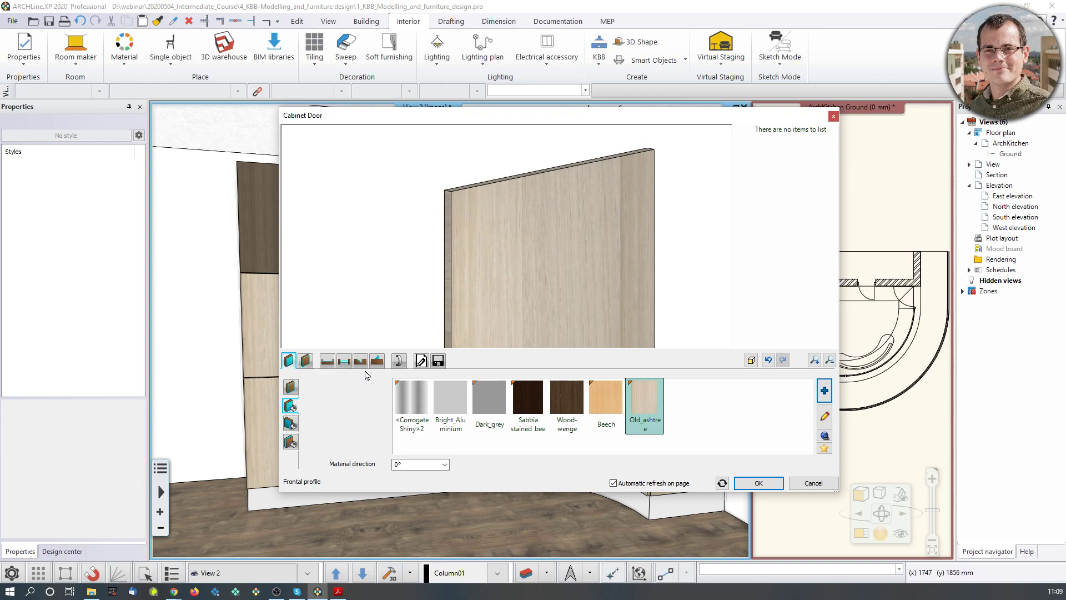
left_click(328, 366)
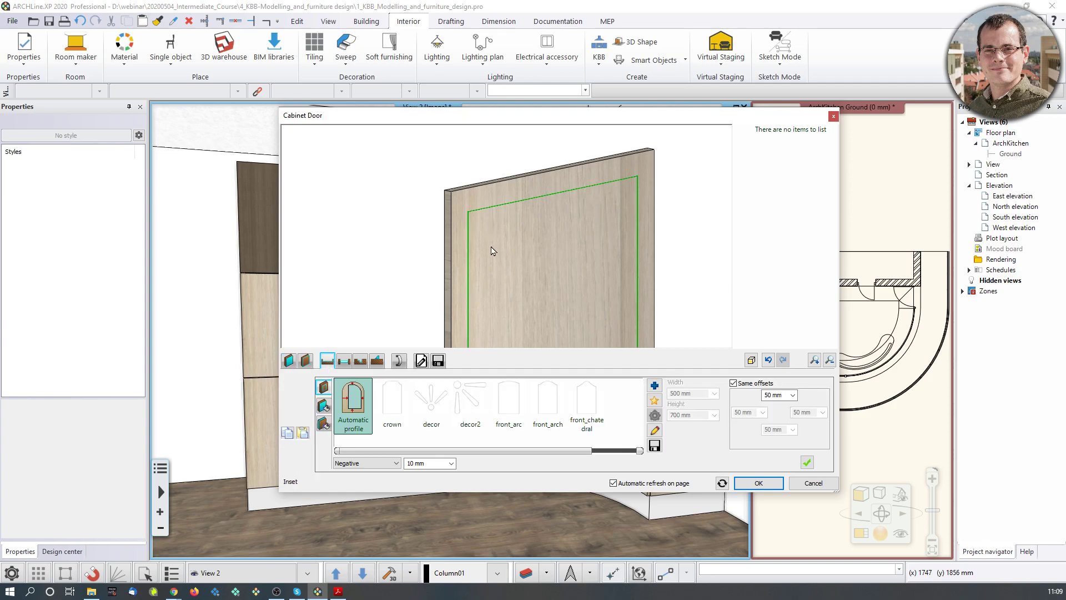
scroll(614, 235, "down", 1)
middle_click_drag(620, 295, 582, 234)
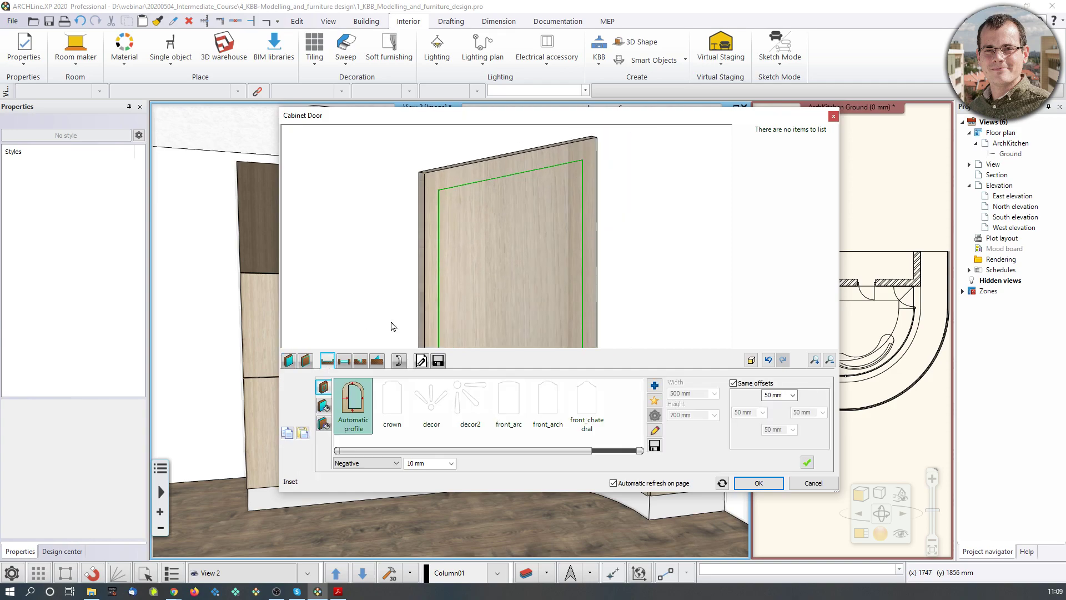
left_click(343, 362)
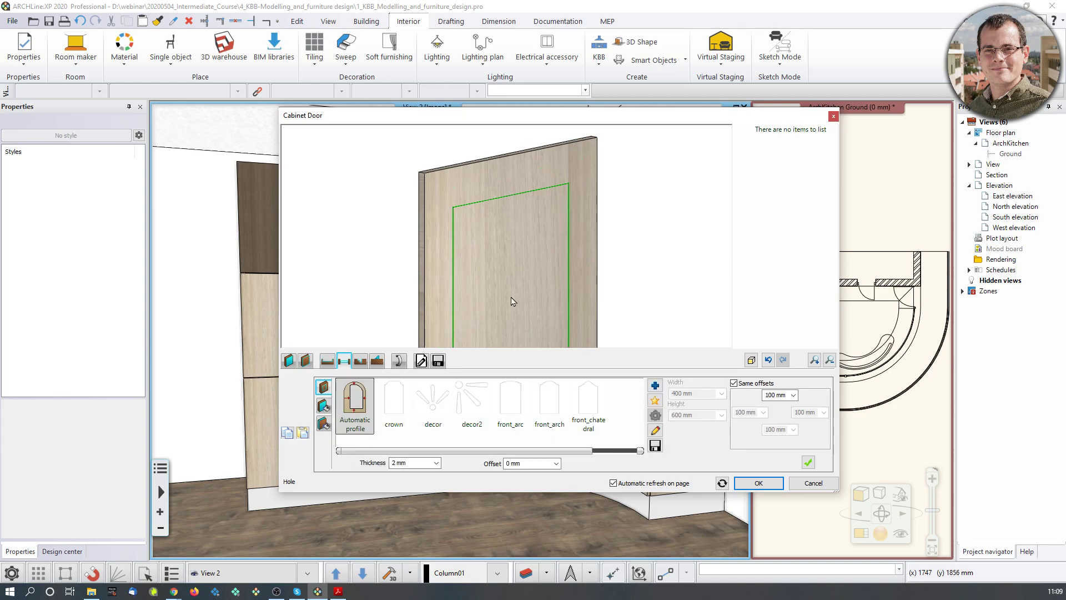
left_click(807, 463)
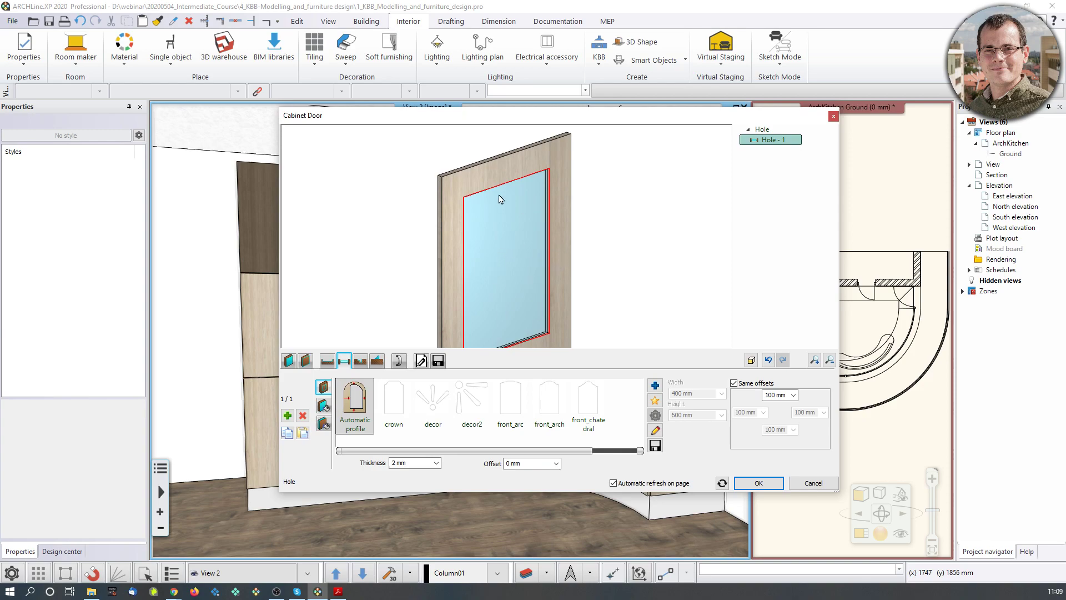
left_click(303, 416)
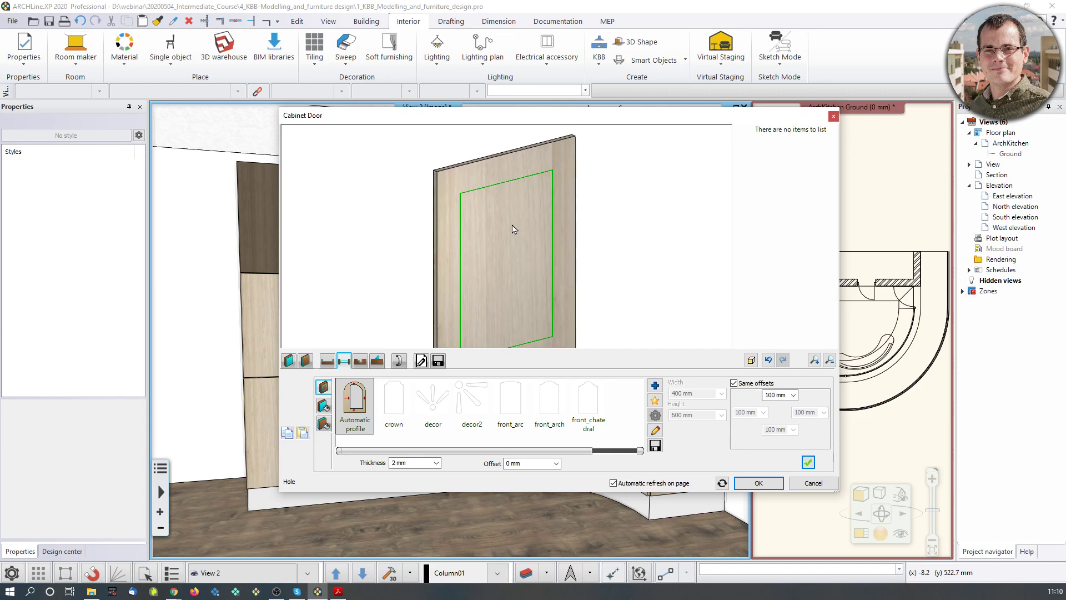
- Try subtracting the oval profile with 20 mm offsets from the cabinet door
left_click(361, 361)
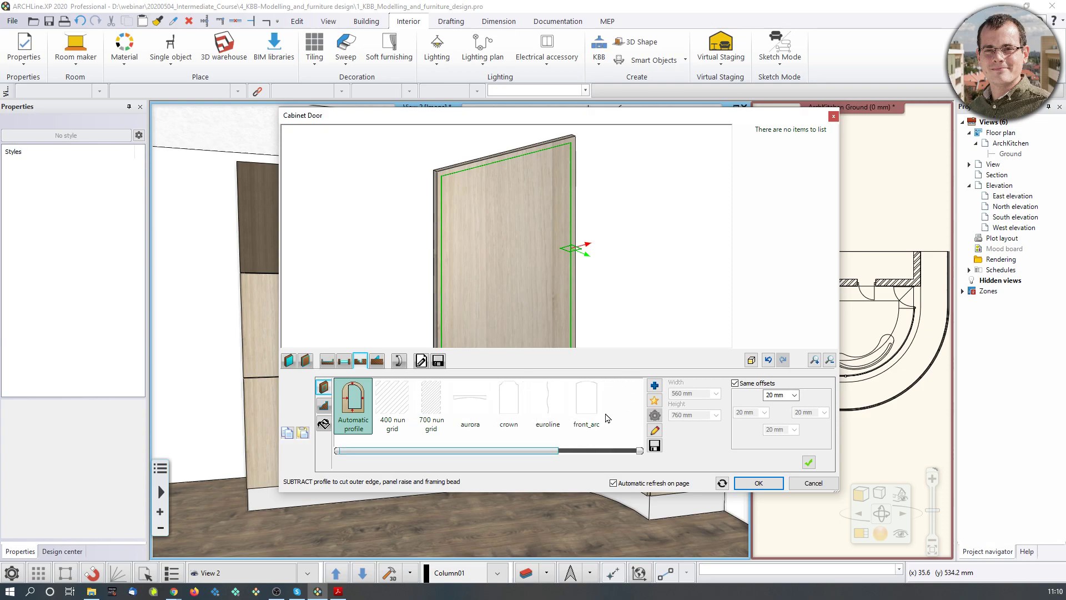
left_click_drag(548, 454, 602, 454)
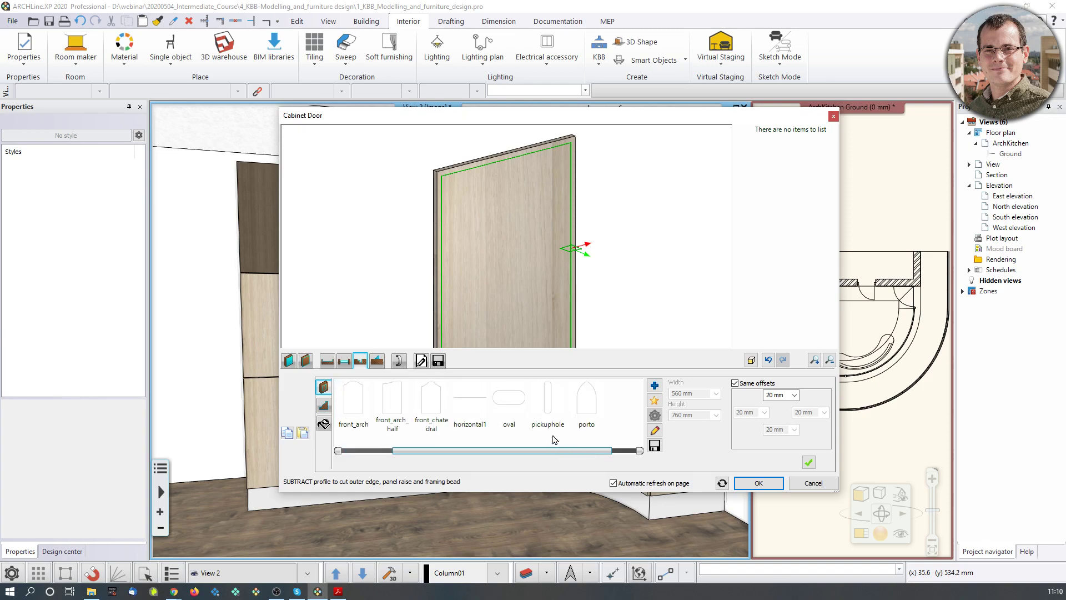
left_click(514, 417)
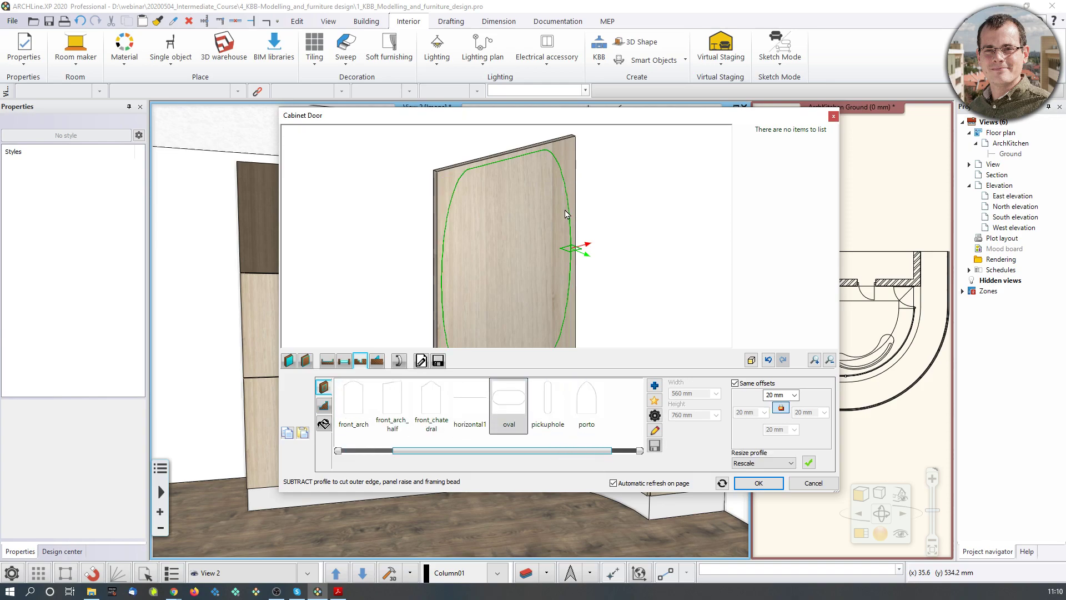
scroll(566, 213, "up", 5)
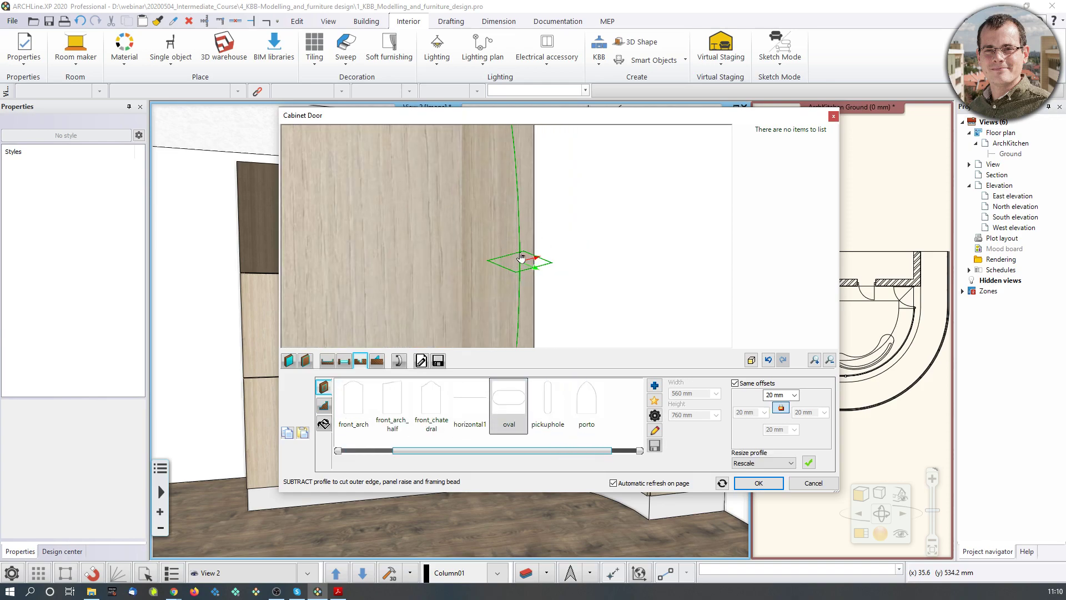
scroll(468, 192, "down", 3)
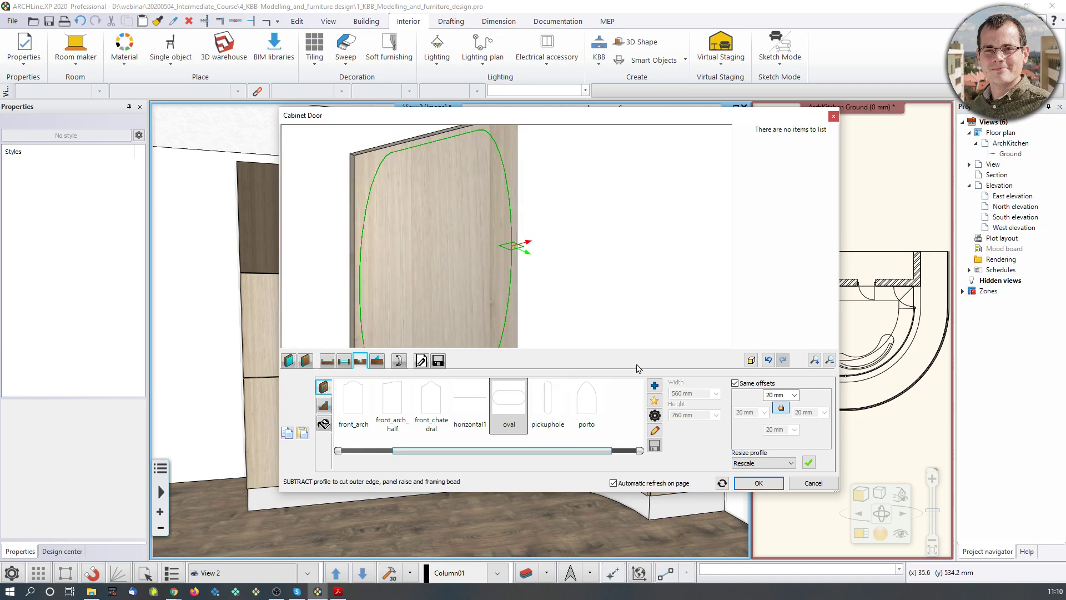
left_click(809, 461)
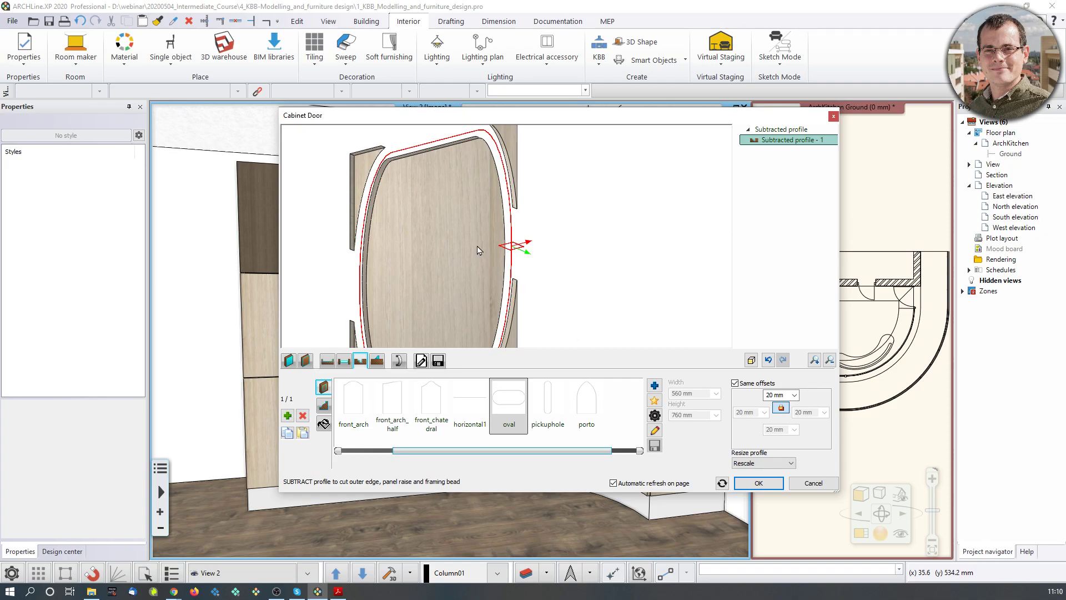
- Examine the oval cut and its section marker at the door's edge, and delete the subtracted profile
left_click_drag(477, 246, 462, 246)
scroll(502, 249, "up", 3)
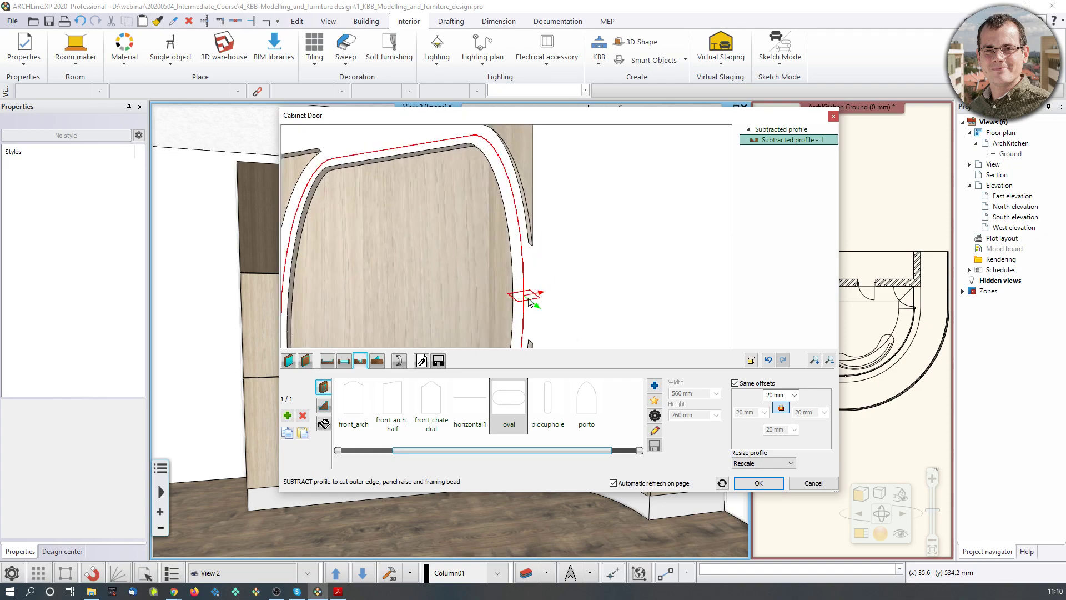
scroll(524, 304, "up", 2)
left_click_drag(524, 304, 492, 243)
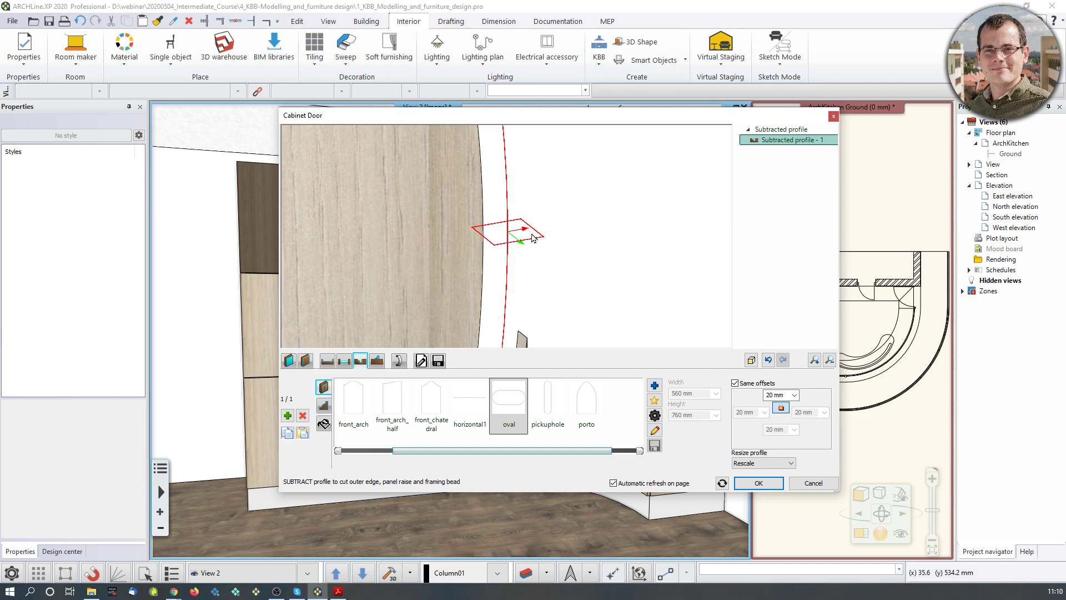
scroll(521, 236, "down", 5)
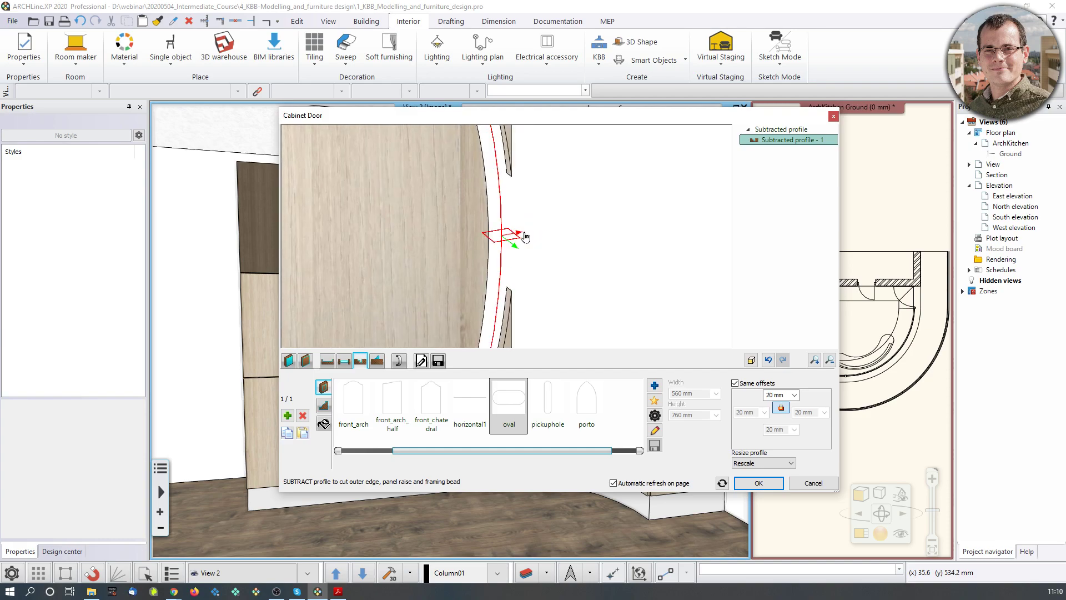
scroll(491, 242, "down", 1)
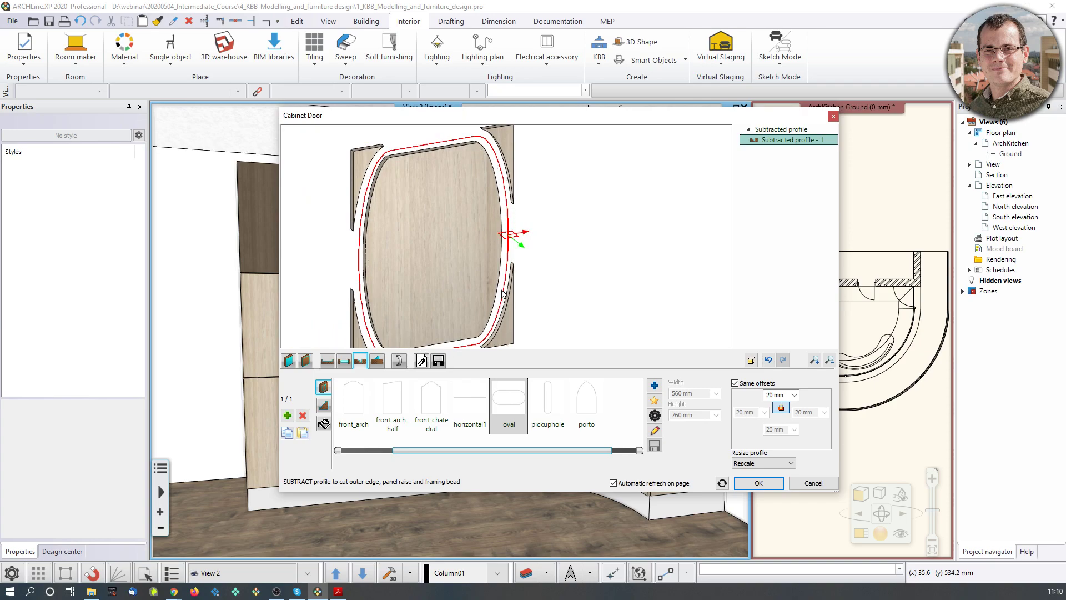
middle_click_drag(502, 292, 528, 267)
left_click(301, 415)
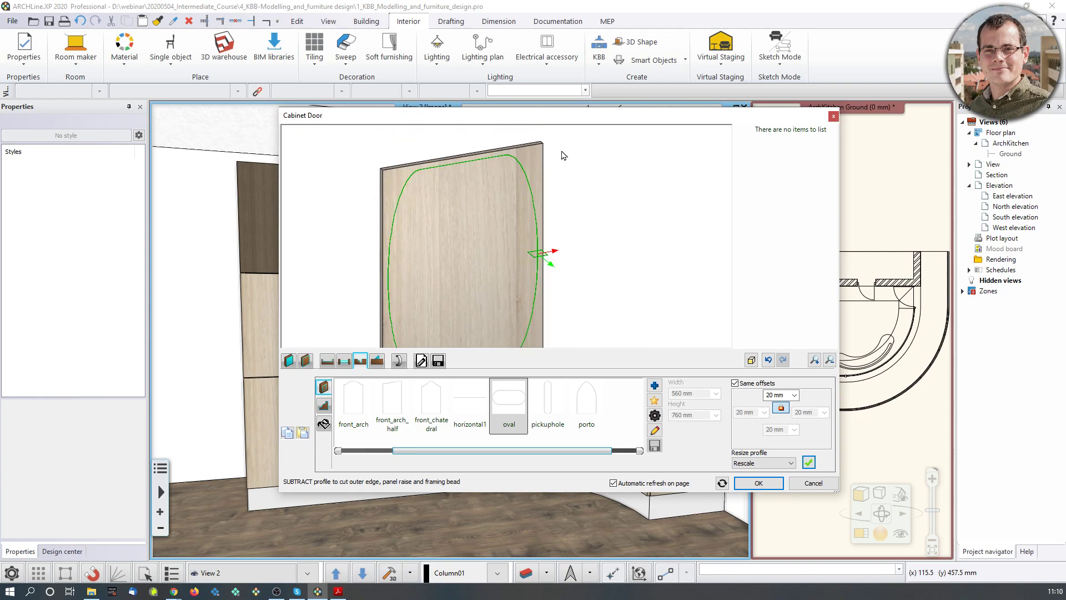
- Choose the horizontal1 profile for subtraction, try the cut across the door, and delete that cut
left_click(471, 407)
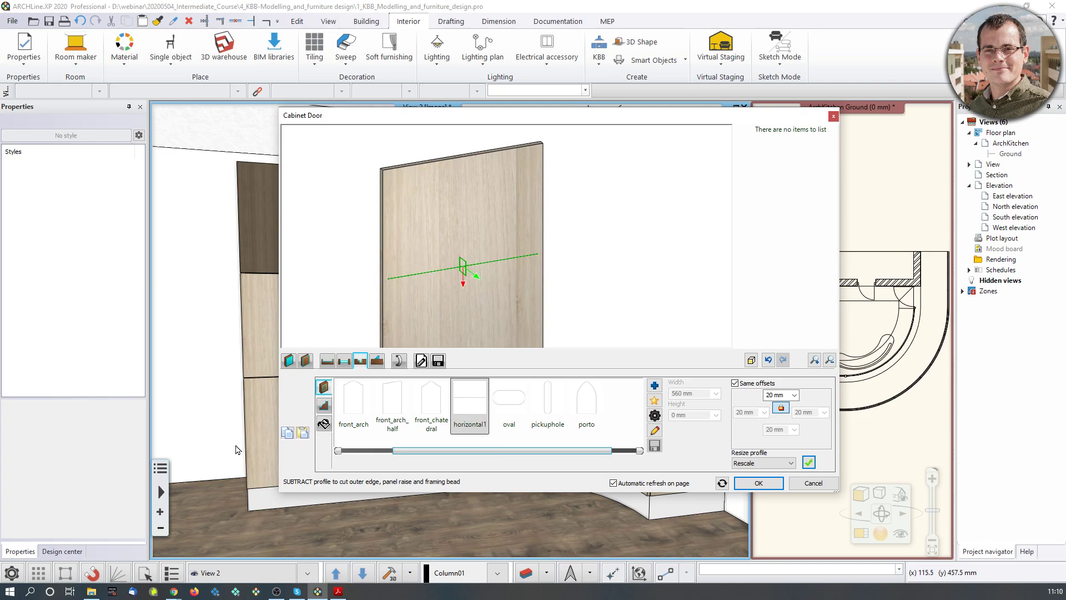
left_click(808, 462)
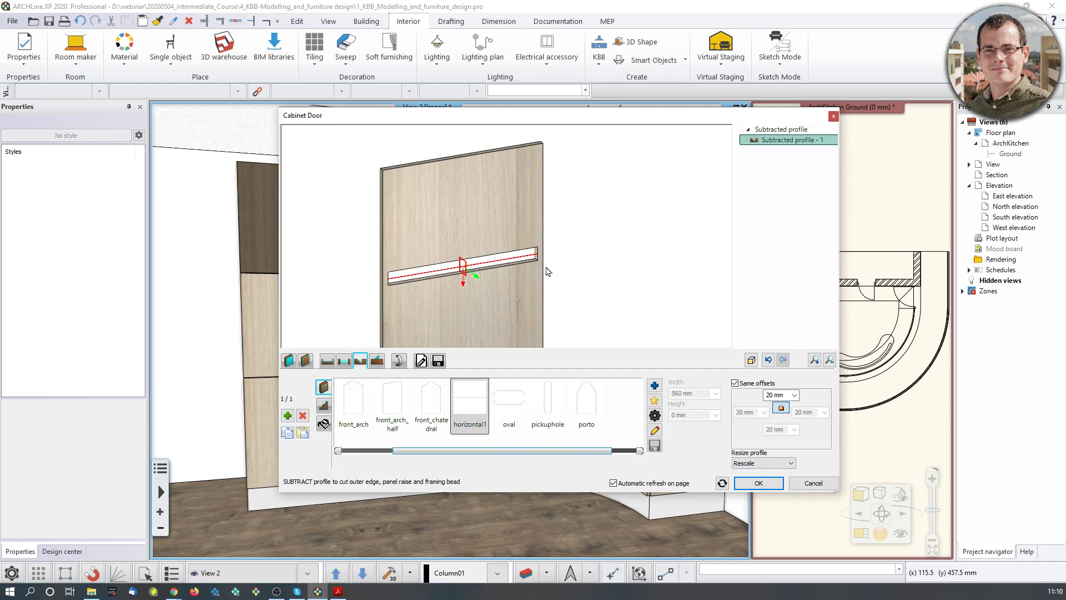
left_click_drag(407, 268, 421, 263)
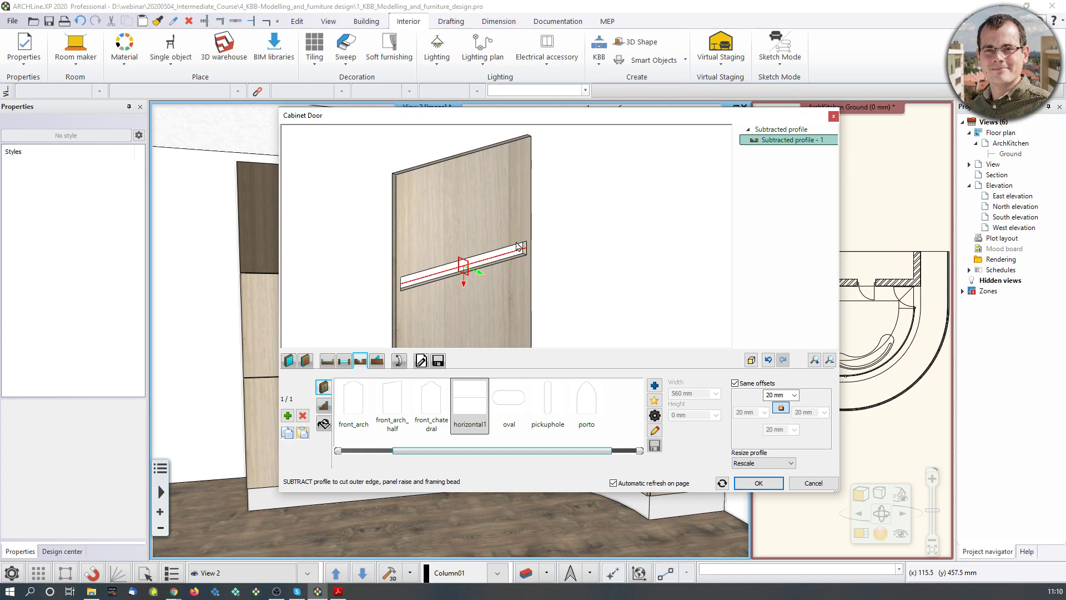
left_click(303, 415)
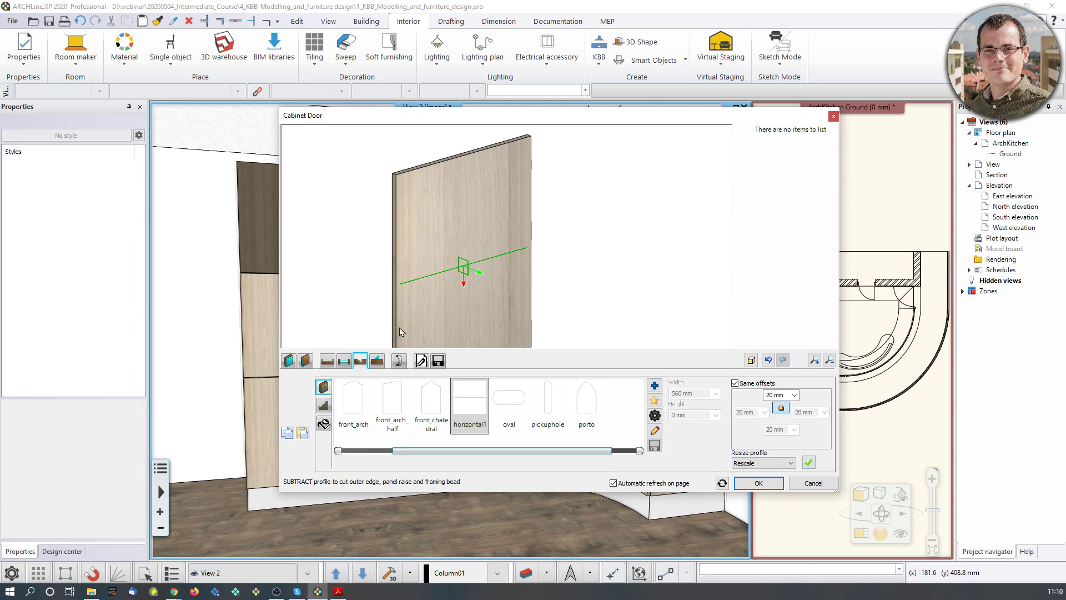
- Turn off Same offsets and set both side offsets of the horizontal1 profile to 0 mm
scroll(395, 290, "up", 4)
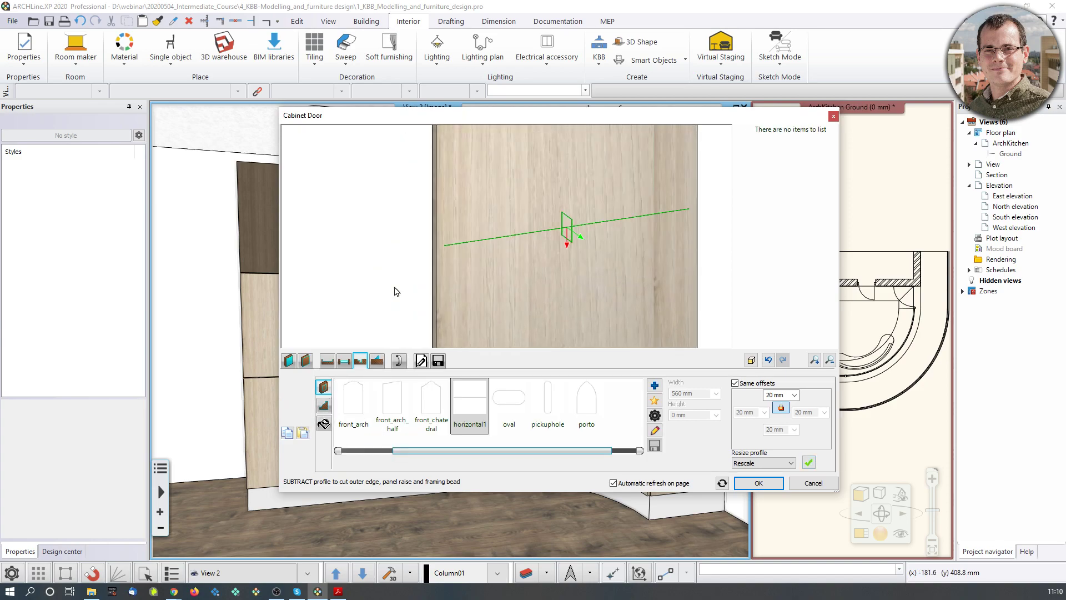
middle_click_drag(748, 201, 698, 216)
scroll(654, 219, "down", 2)
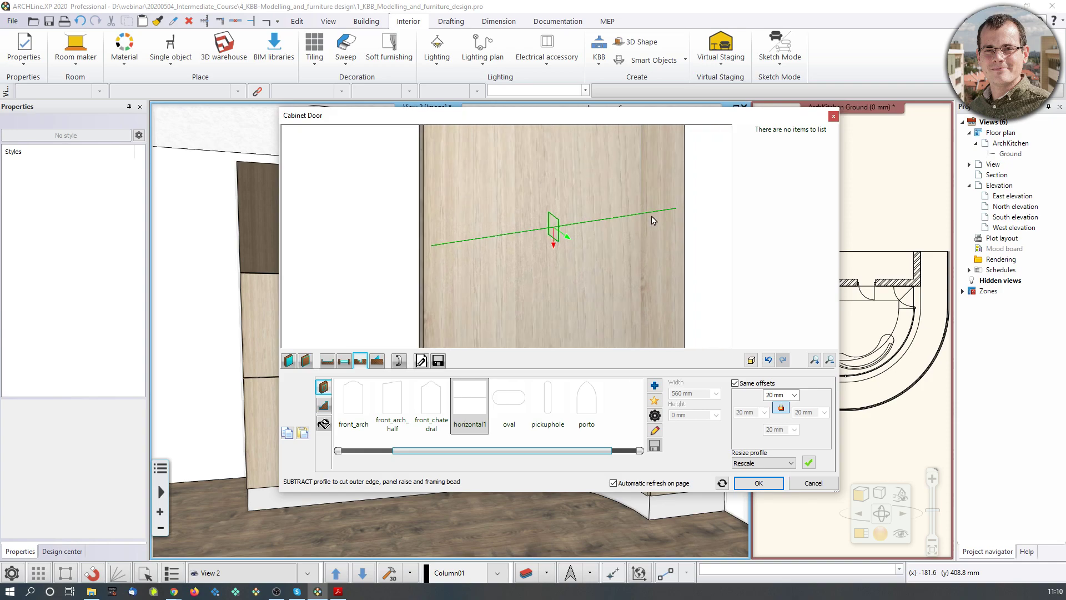
left_click(750, 385)
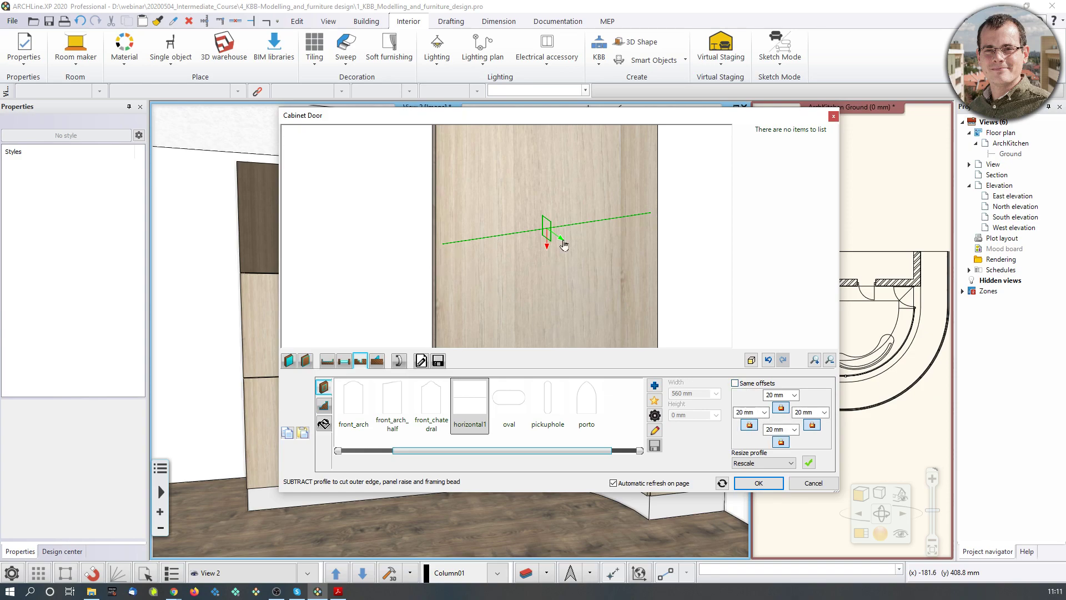
left_click(754, 412)
type("0")
left_click(816, 411)
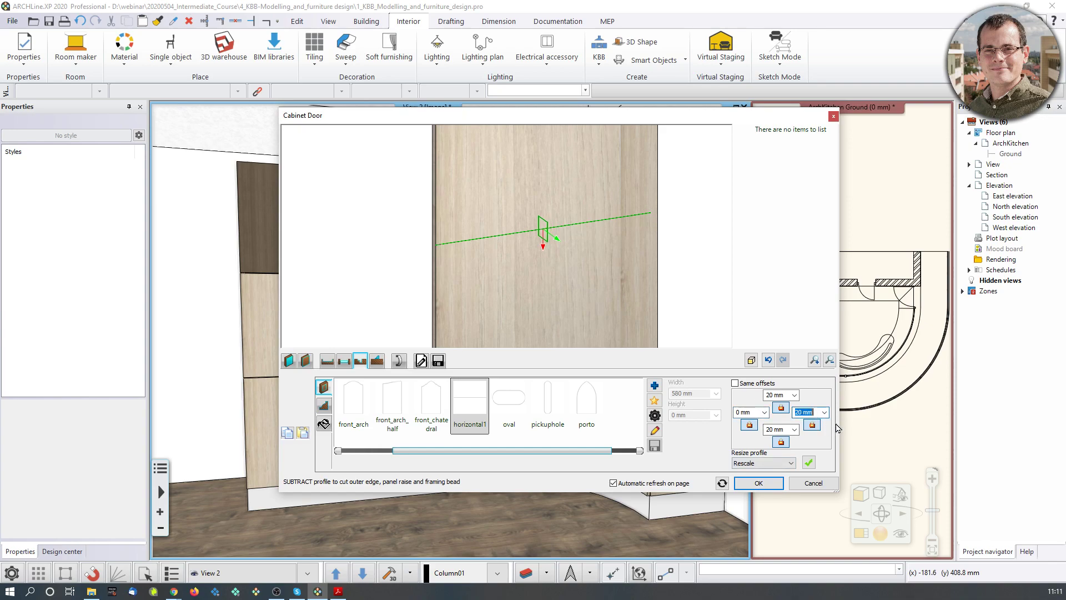
type("0")
middle_click_drag(634, 195, 637, 240)
scroll(637, 240, "down", 3)
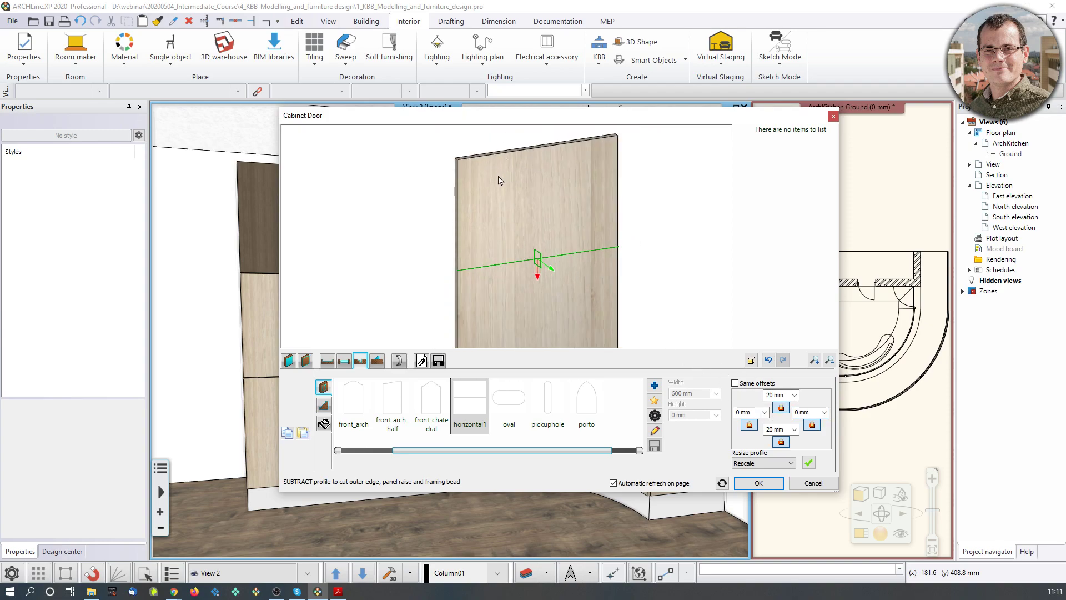
- Release the horizontal1 profile's bottom offset and set its top offset to 200 mm
left_click(781, 442)
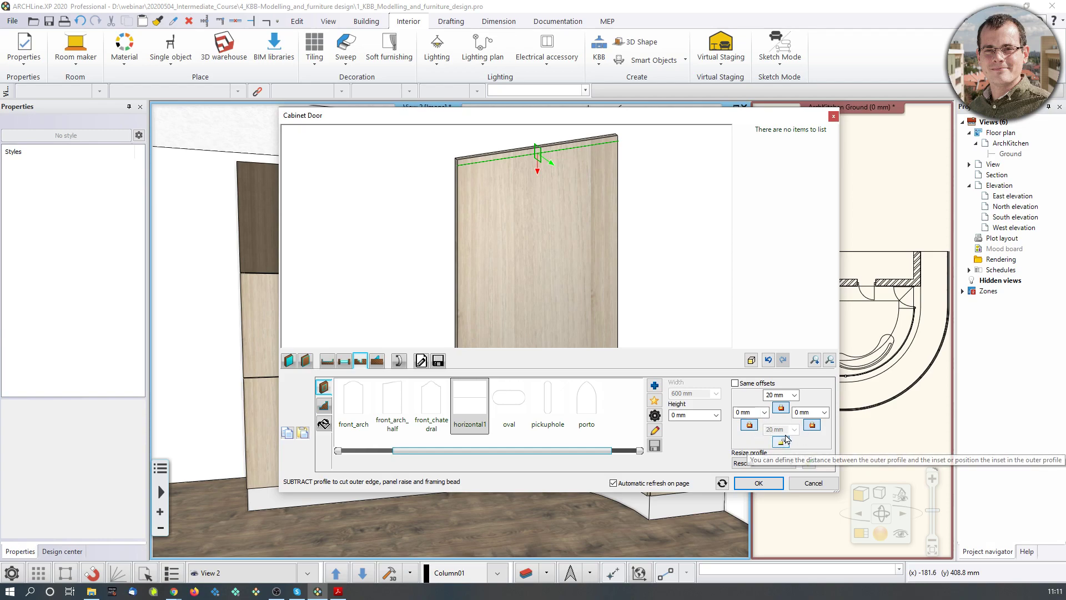
left_click(776, 395)
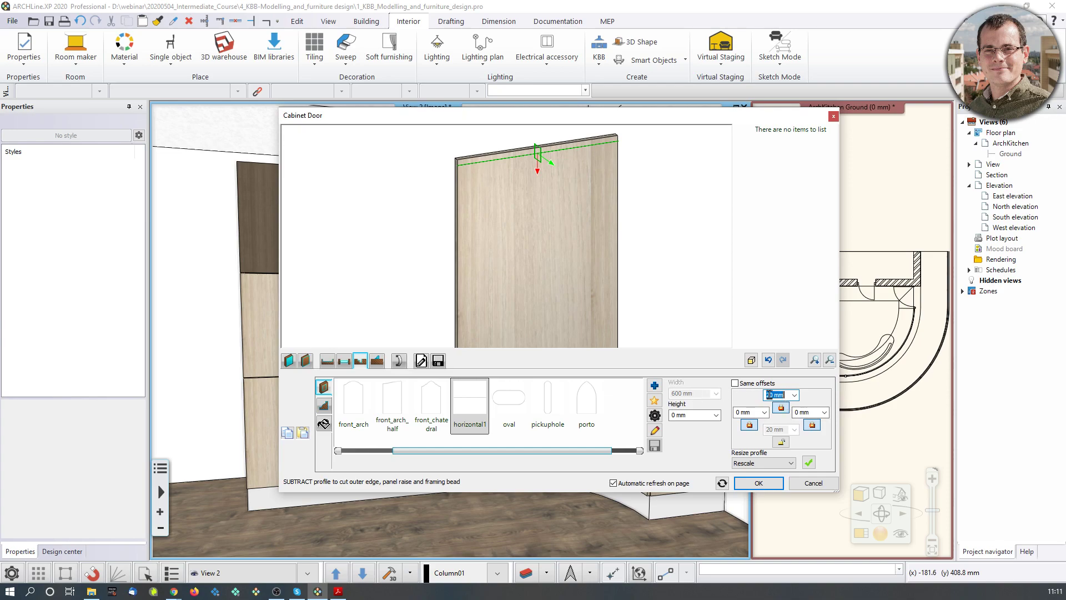
type("2")
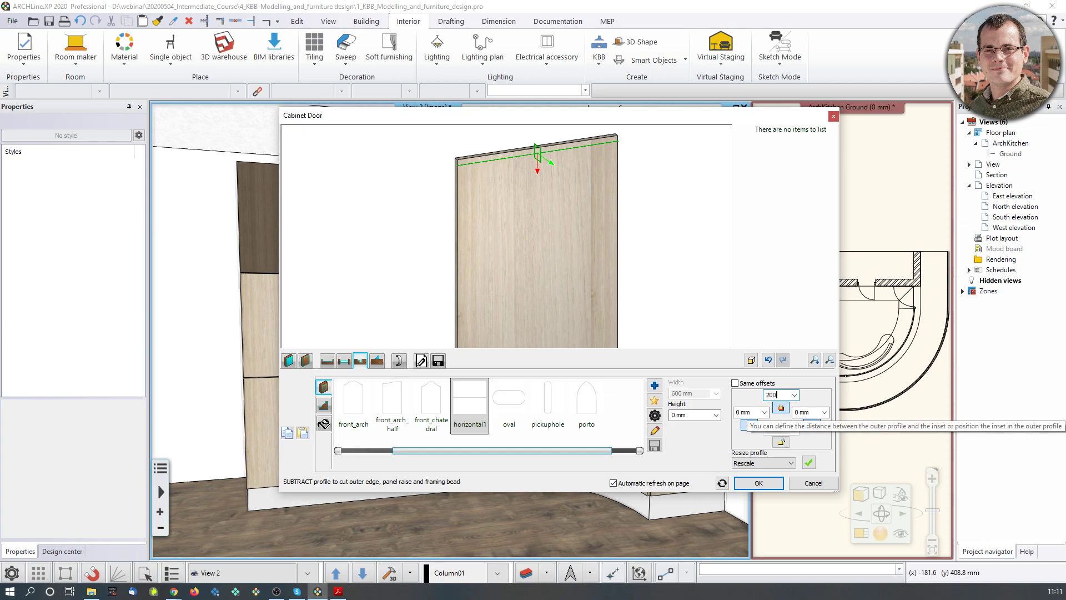
type("00")
key("Return")
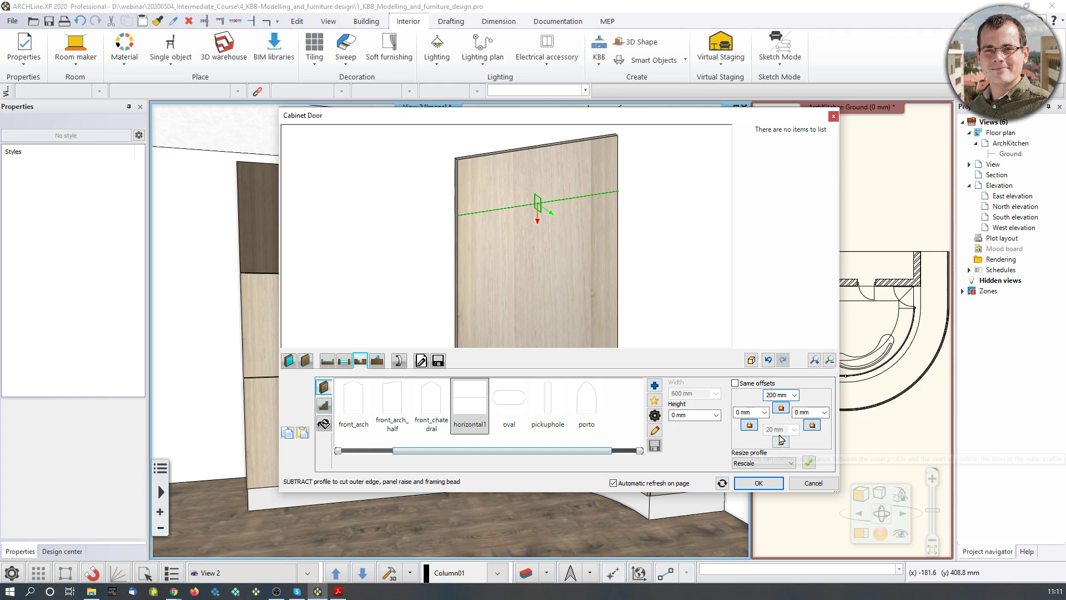
- Set the horizontal1 profile's top offset to 0 mm and inspect the section marker on the door's upper edge
double_click(774, 394)
type("0")
middle_click_drag(511, 170, 513, 217)
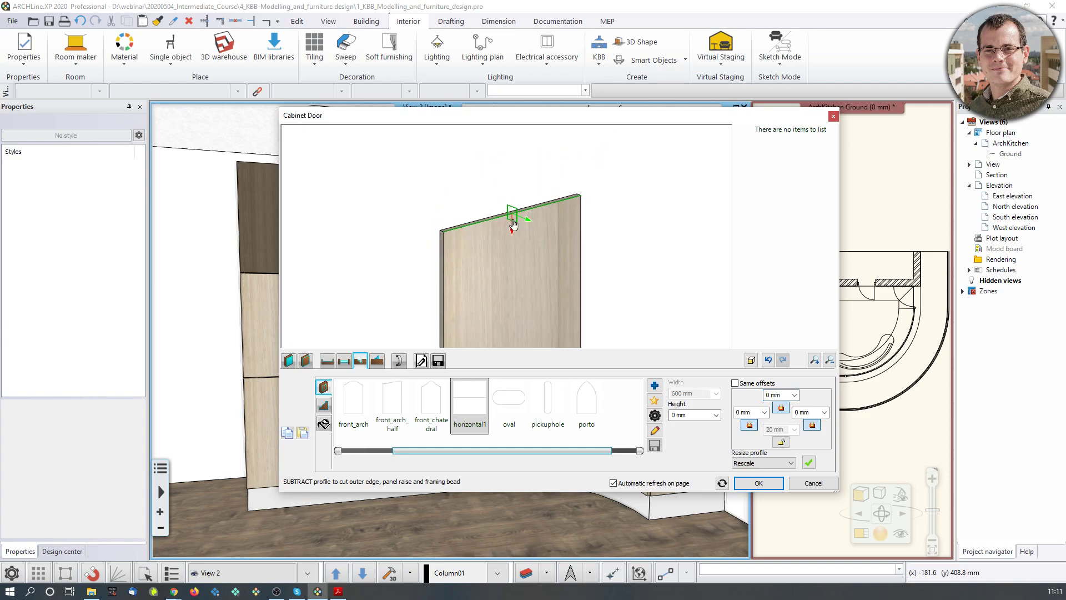
scroll(517, 233, "up", 3)
scroll(493, 240, "up", 2)
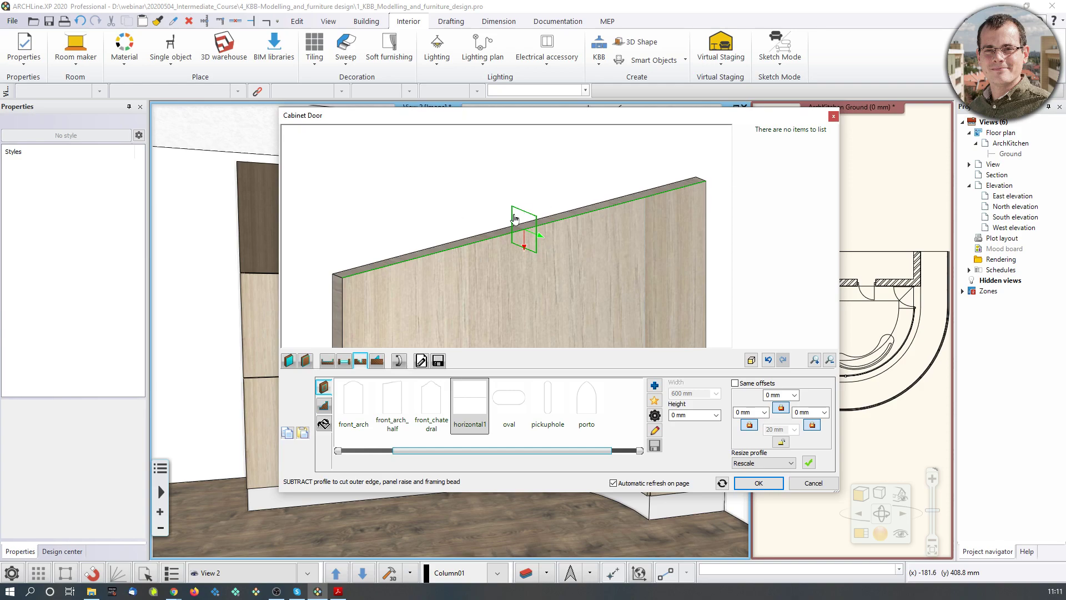
mouse_move(532, 226)
middle_mouse_down()
mouse_move(529, 201)
mouse_move(559, 206)
mouse_move(542, 209)
middle_mouse_up()
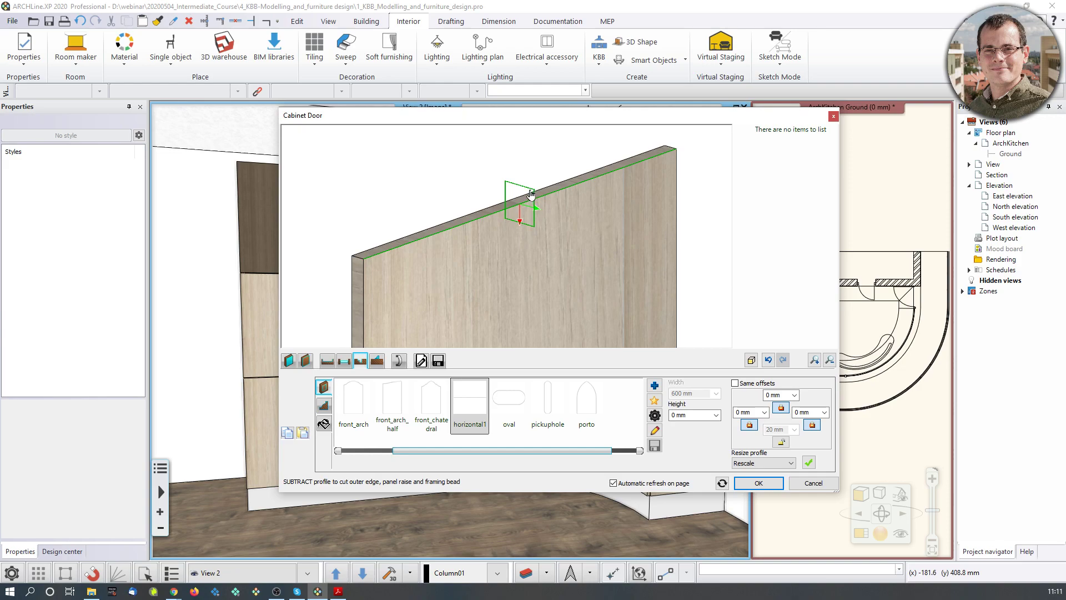
- Choose the Rectangle Simple section for the cut and, with uniform 3D scaling off, set it to 40 mm wide and 20 mm high
left_click(323, 410)
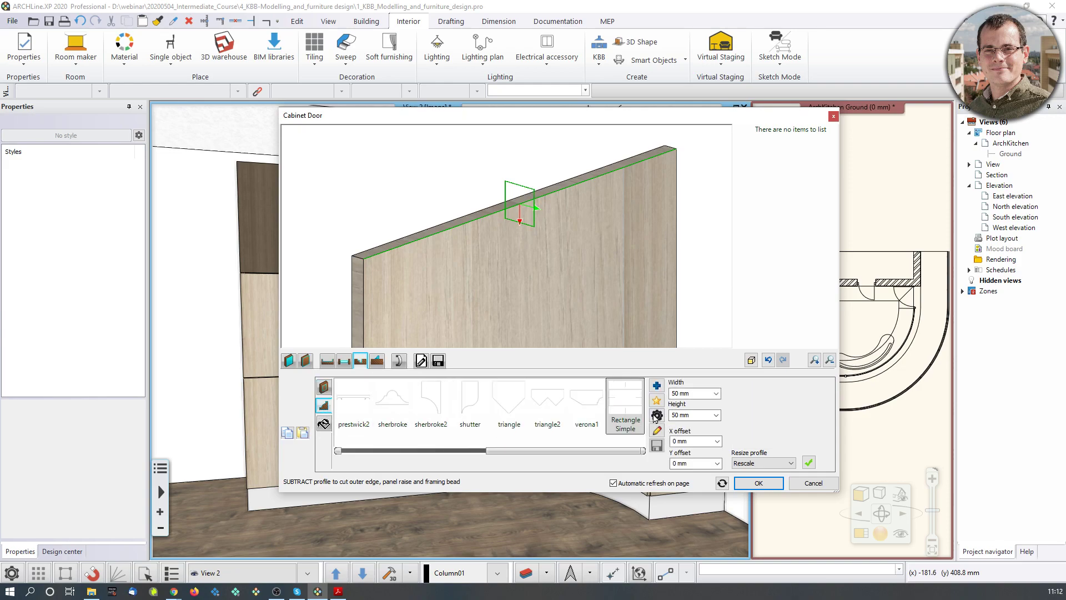
left_click(641, 417)
left_click(658, 416)
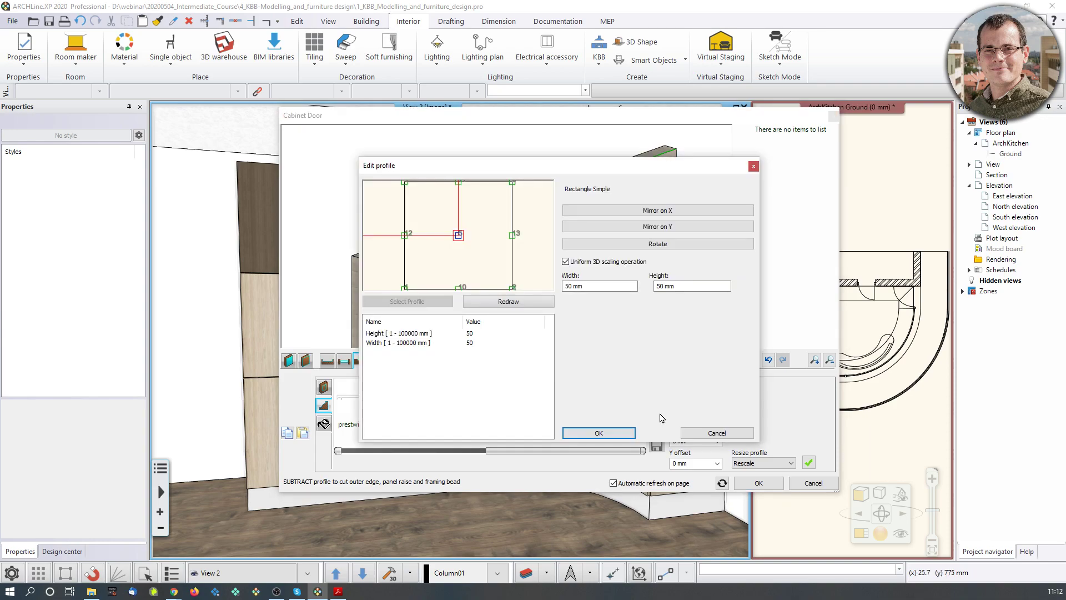
left_click(591, 286)
type("40")
left_click(692, 286)
left_click(565, 261)
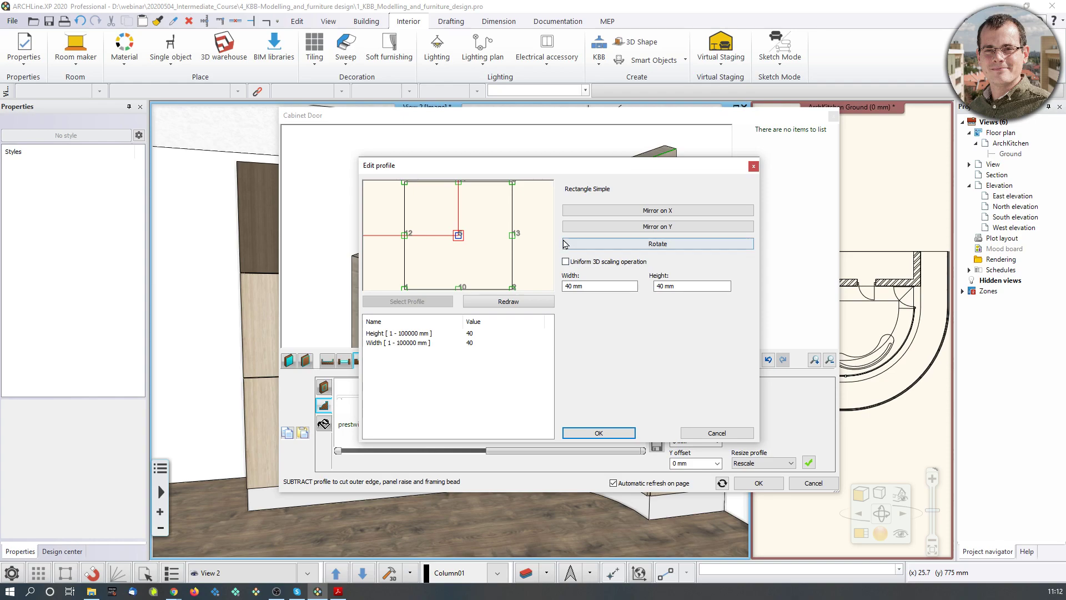
left_click(681, 286)
type("20")
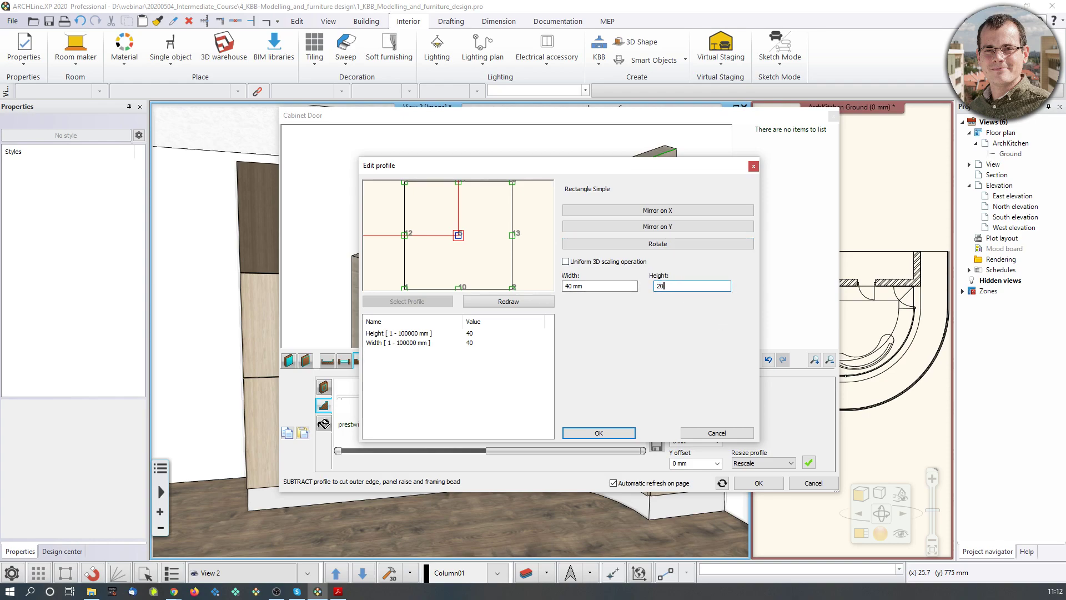
key("Return")
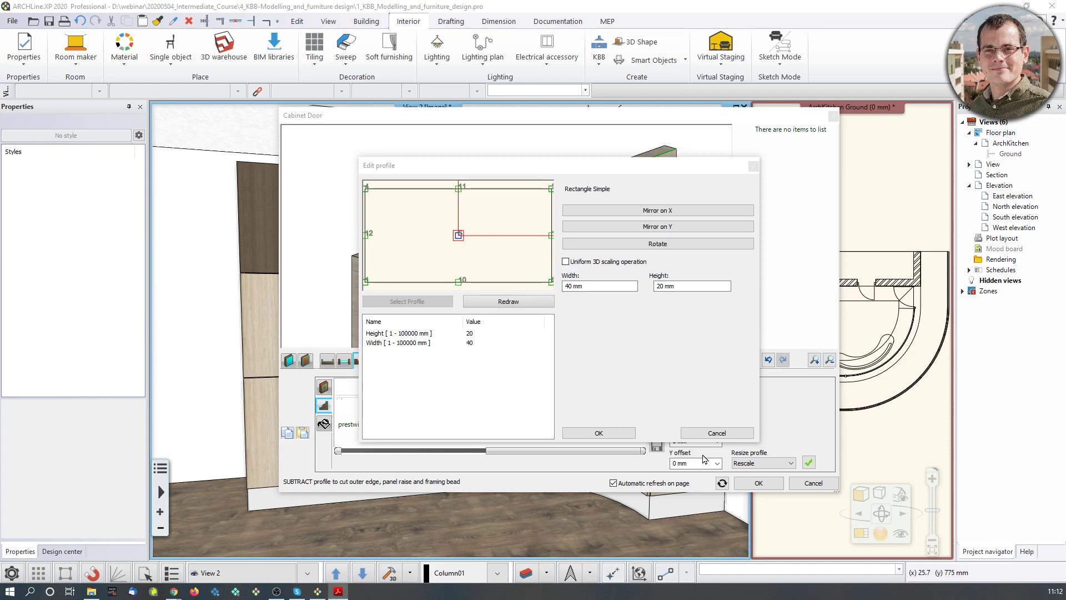
left_click(599, 432)
- Subtract the rectangular section along the door's upper edge and inspect the cut from the side
left_click_drag(557, 212, 477, 244)
left_click(810, 463)
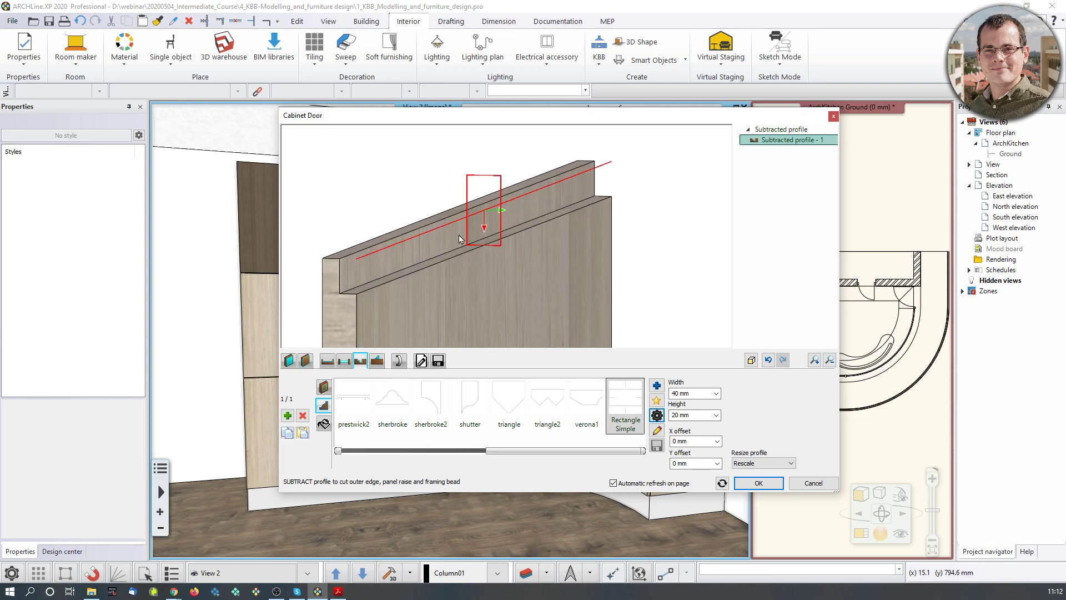
mouse_move(456, 242)
left_mouse_down()
mouse_move(478, 242)
mouse_move(460, 242)
left_mouse_up()
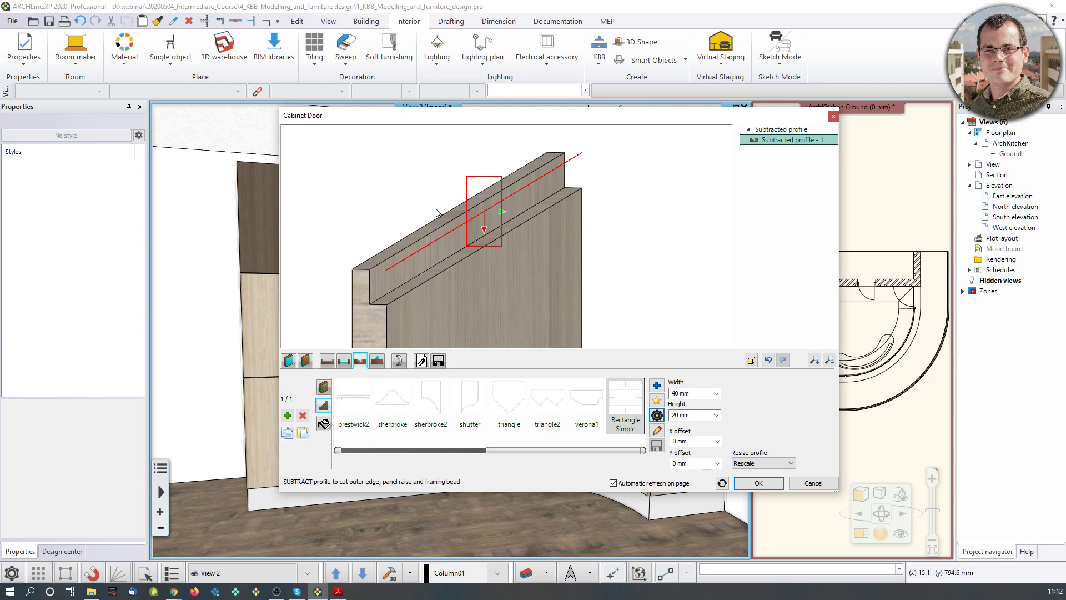
- Move the subtracted rectangle's reference point to its upper-left corner and inspect the updated cut on the whole door
left_click(657, 429)
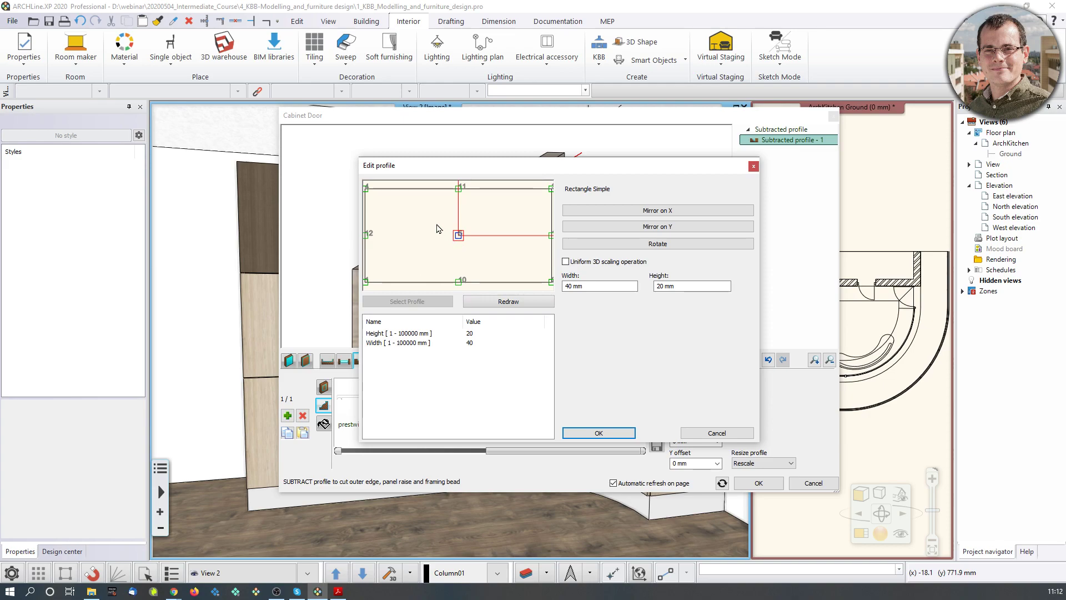
left_click(366, 187)
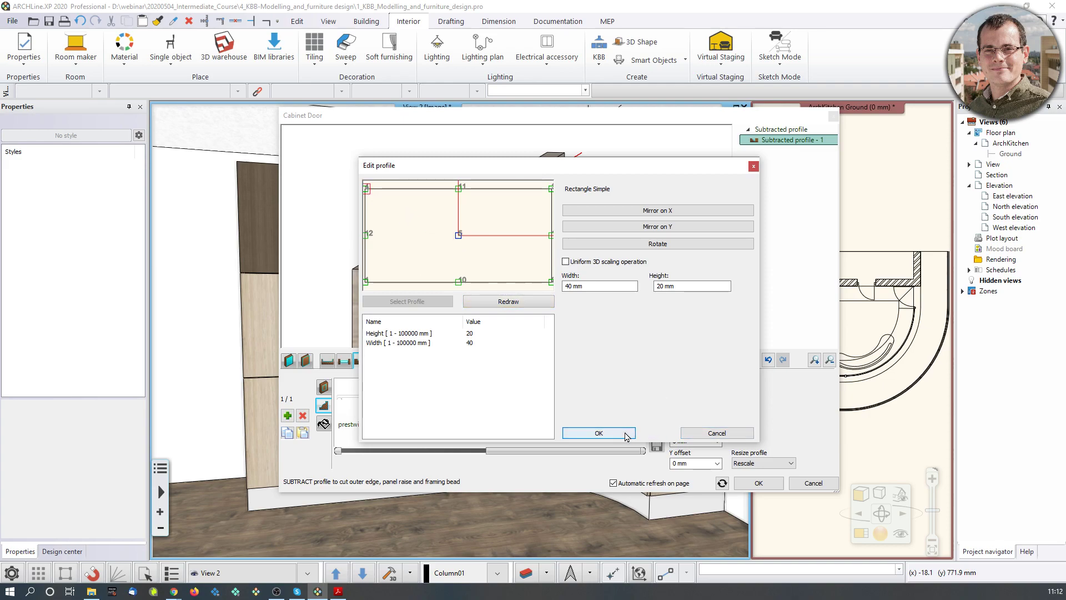
left_click(599, 432)
scroll(561, 309, "down", 6)
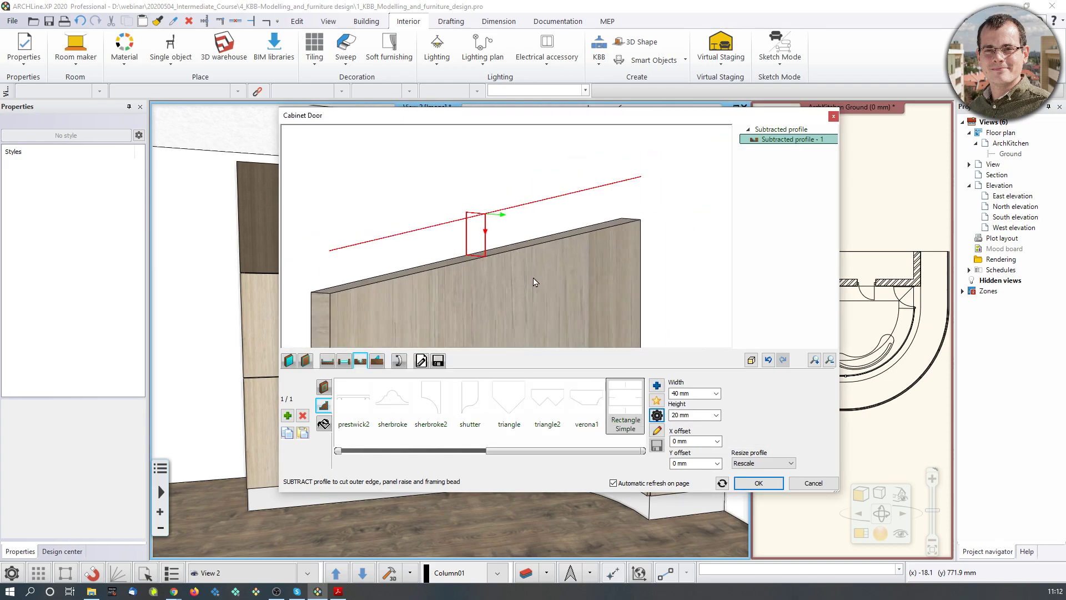
middle_click_drag(512, 251, 524, 204)
scroll(524, 204, "down", 1)
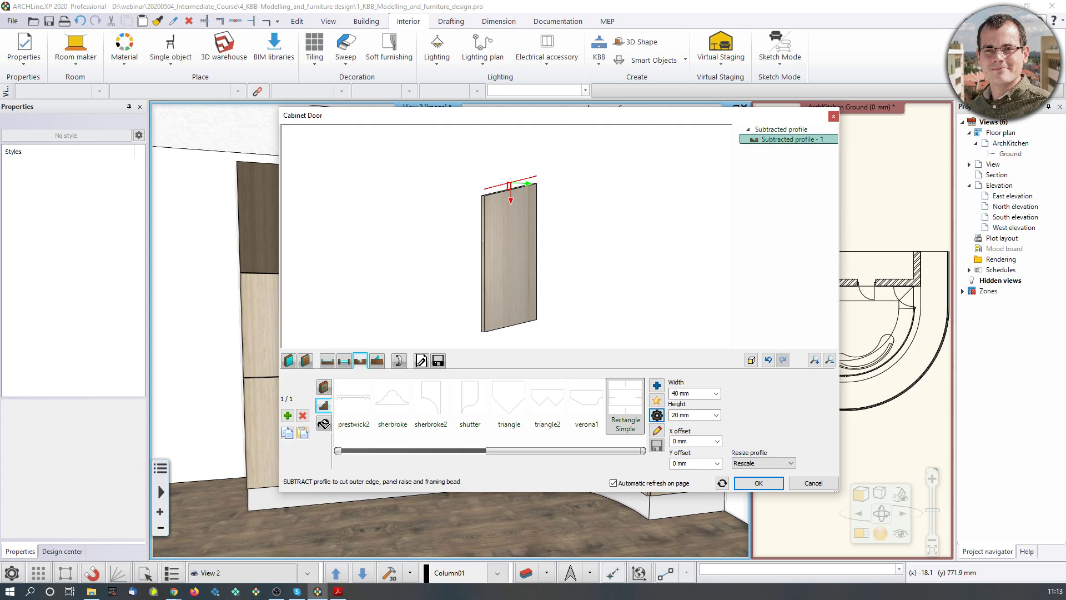
scroll(475, 202, "up", 6)
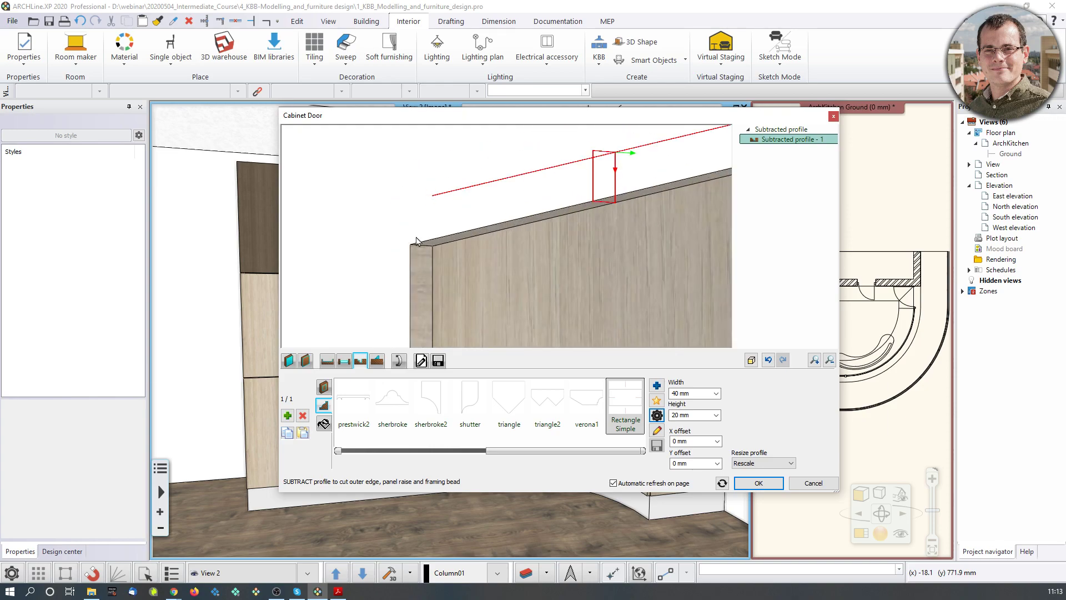
- Switch from subtracting to adding a profile and choose horizontal1 as its path
left_click(377, 361)
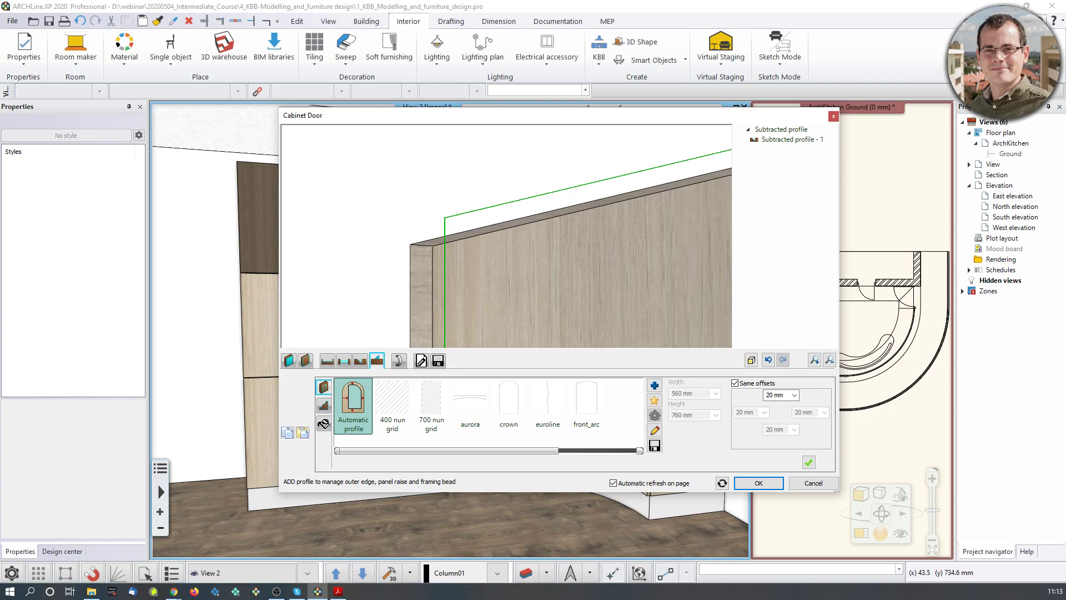
left_click_drag(506, 452, 554, 451)
left_click(507, 403)
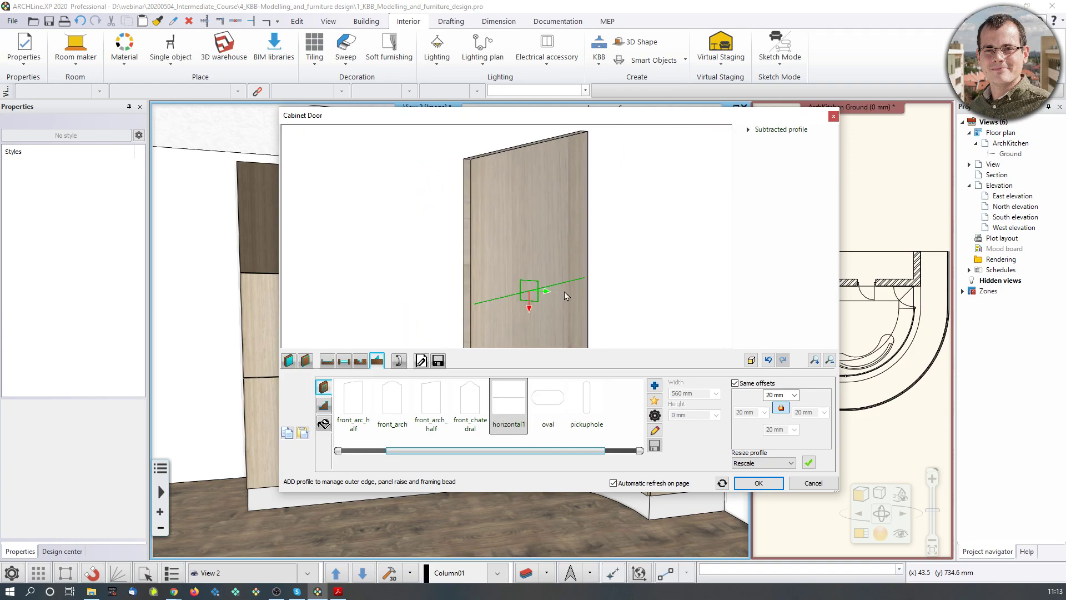
- Set all offsets of the added horizontal1 path to 0 mm, turn off Same offsets, and release the bottom offset
left_click(787, 395)
type("0")
key("Return")
left_click(735, 383)
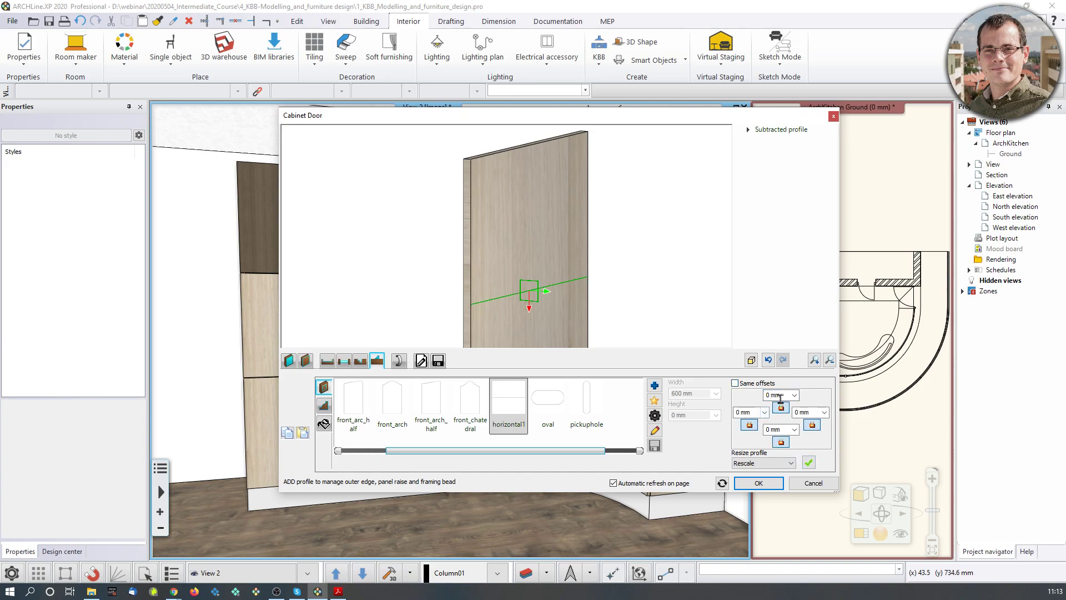
left_click(781, 442)
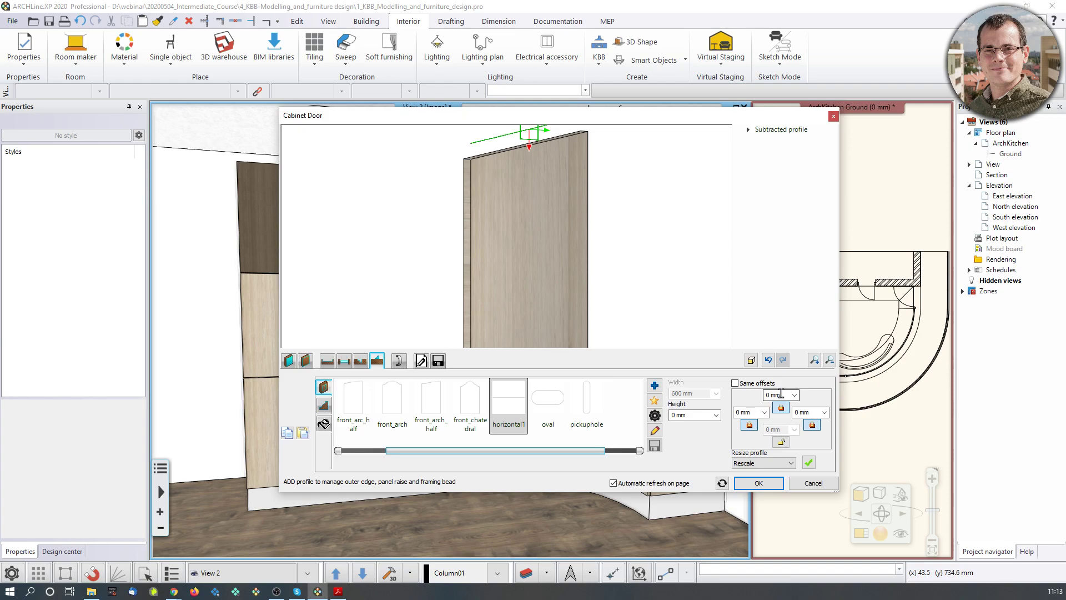
middle_click_drag(539, 146, 524, 238)
scroll(544, 240, "up", 2)
scroll(544, 240, "up", 1)
left_click_drag(505, 246, 515, 256)
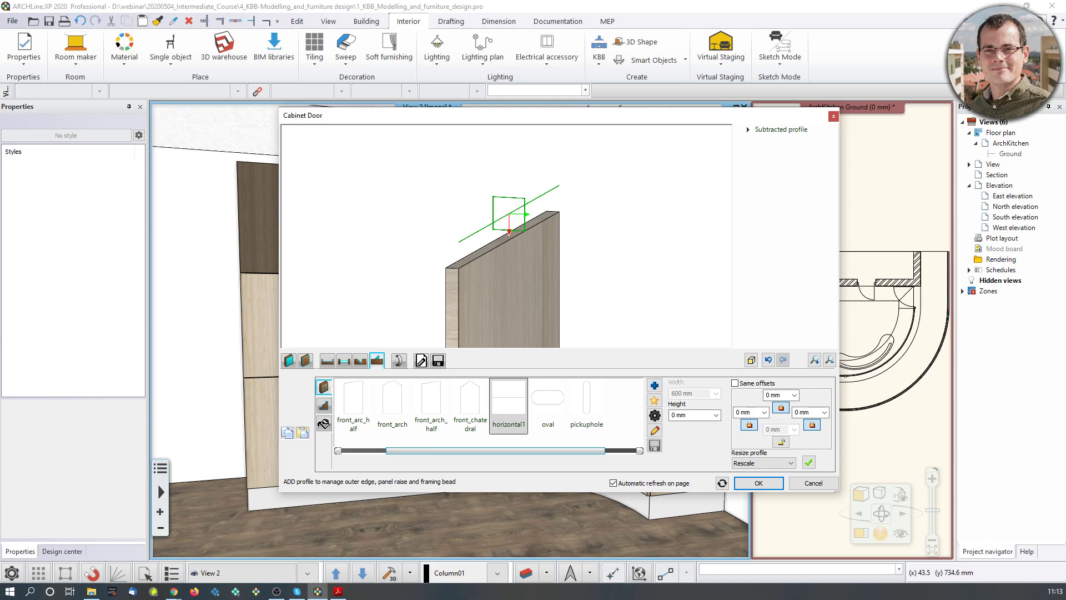
left_click_drag(555, 256, 552, 243)
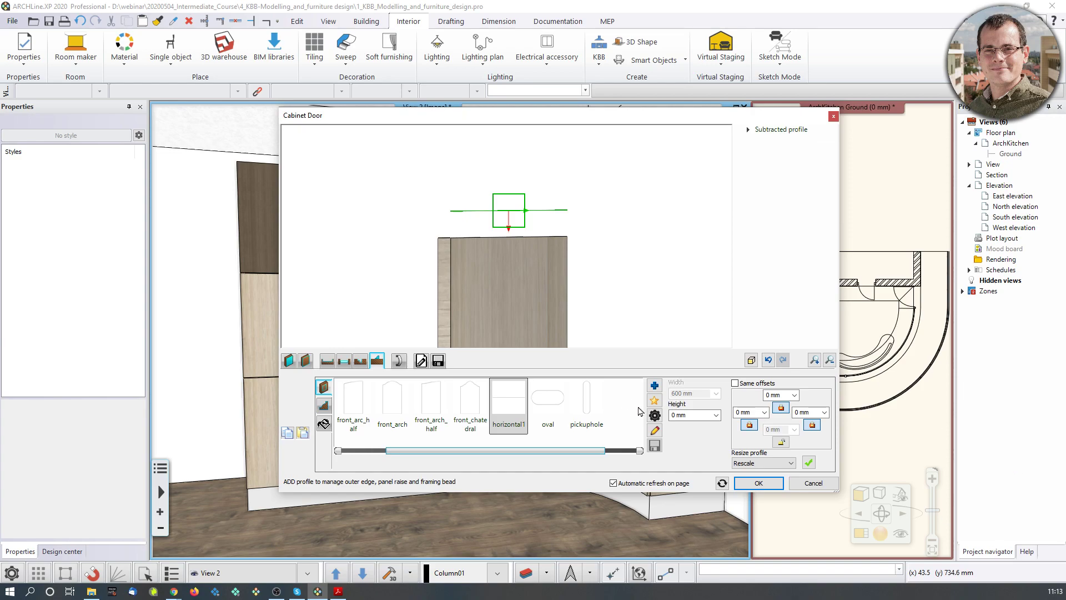
- Try the aluminium2 profile from the library as the added profile's path, and restore horizontal1
left_click(654, 384)
left_click(714, 165)
left_click(747, 149)
type("aluminium")
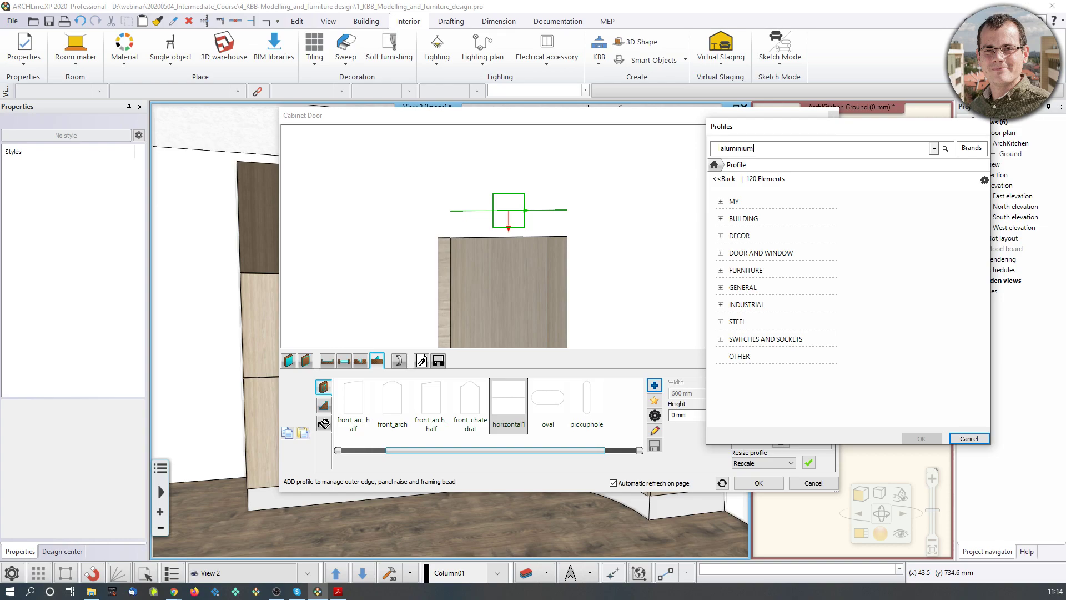
type("2")
key("Return")
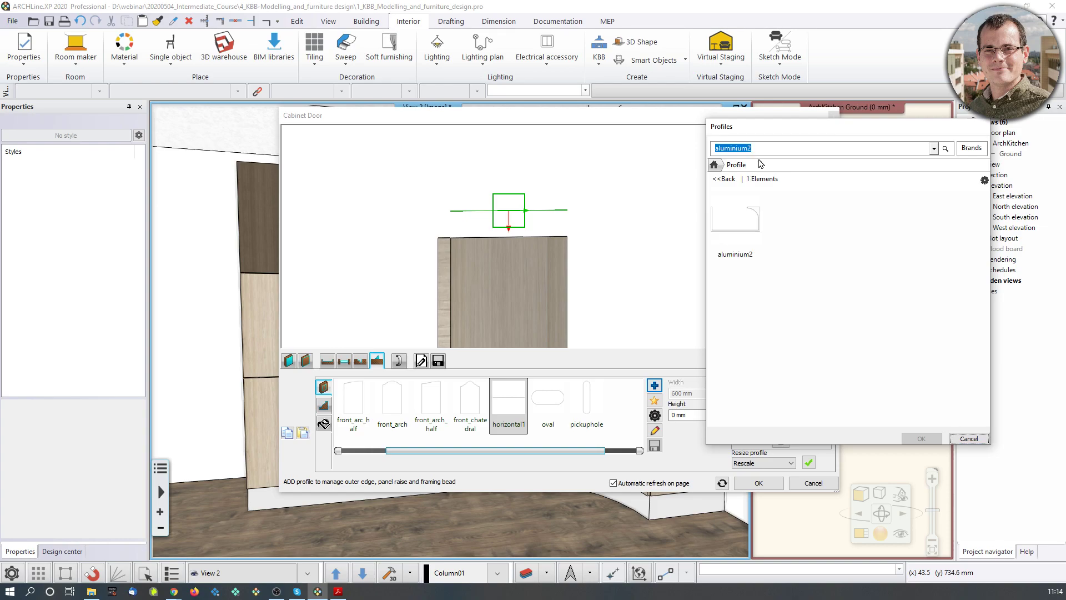
left_click(735, 218)
left_click(921, 438)
mouse_move(497, 206)
middle_mouse_down()
mouse_move(505, 226)
mouse_move(498, 219)
middle_mouse_up()
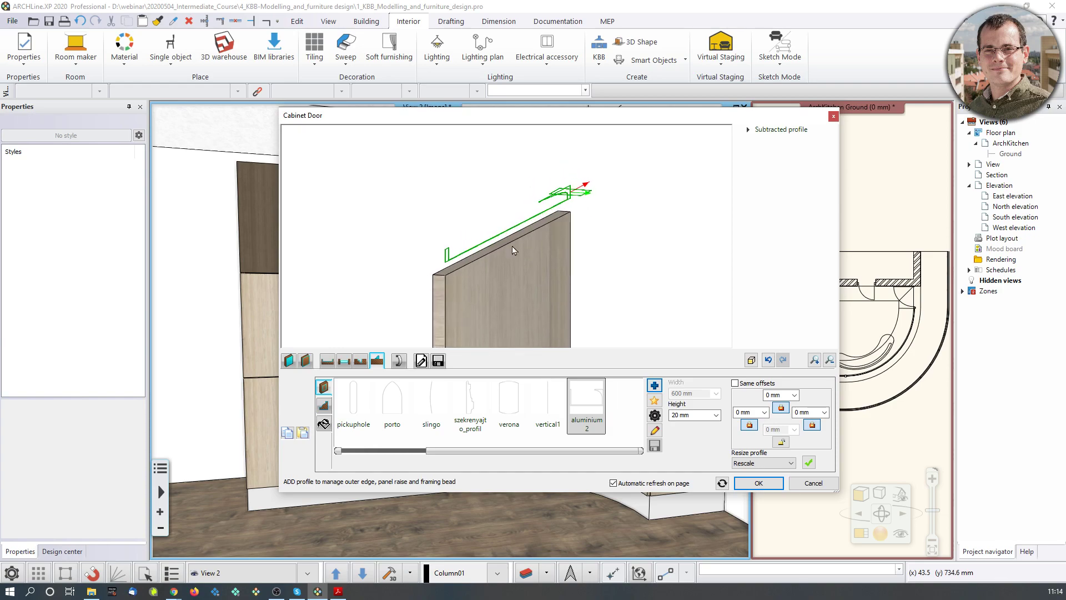
scroll(552, 240, "up", 2)
scroll(541, 247, "down", 1)
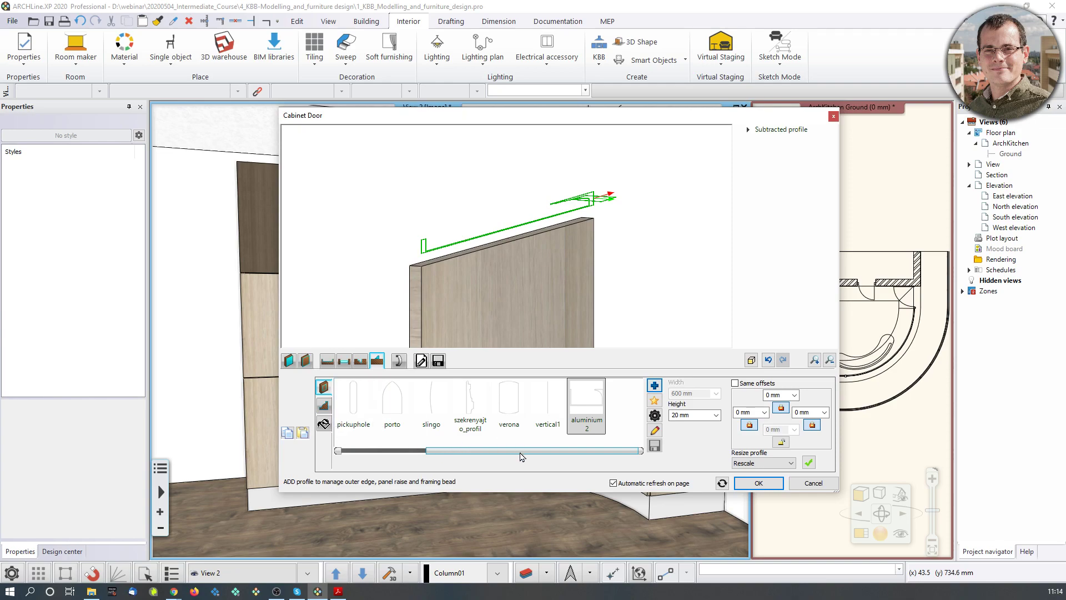
left_click_drag(519, 454, 484, 455)
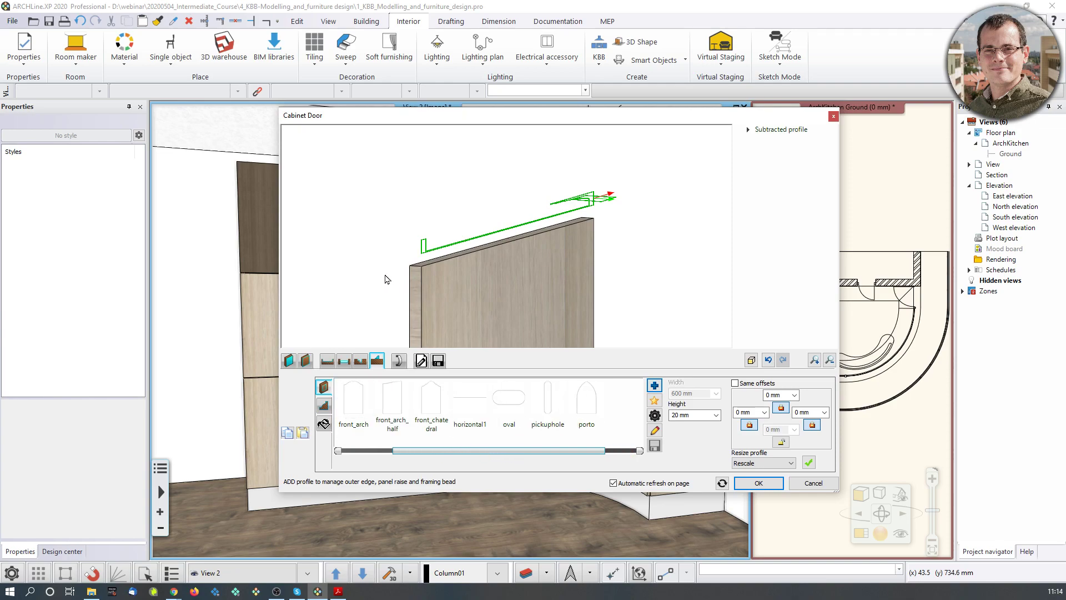
left_click(472, 400)
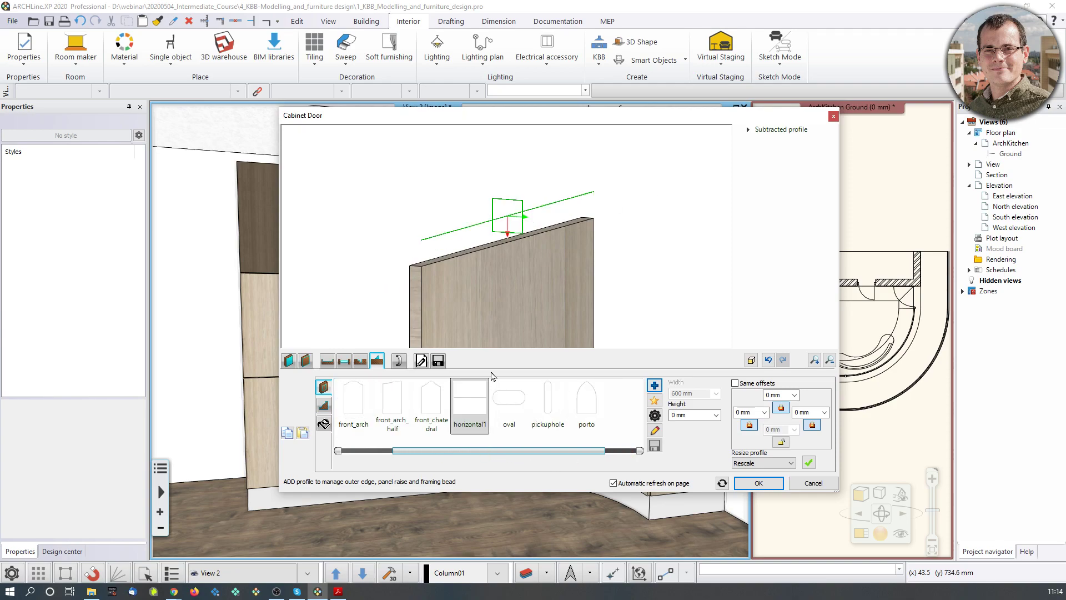
- Load aluminium2 from the profile library as the cross-section of the added profile and inspect its orientation above the door
left_click(324, 405)
left_click(625, 404)
left_click(656, 385)
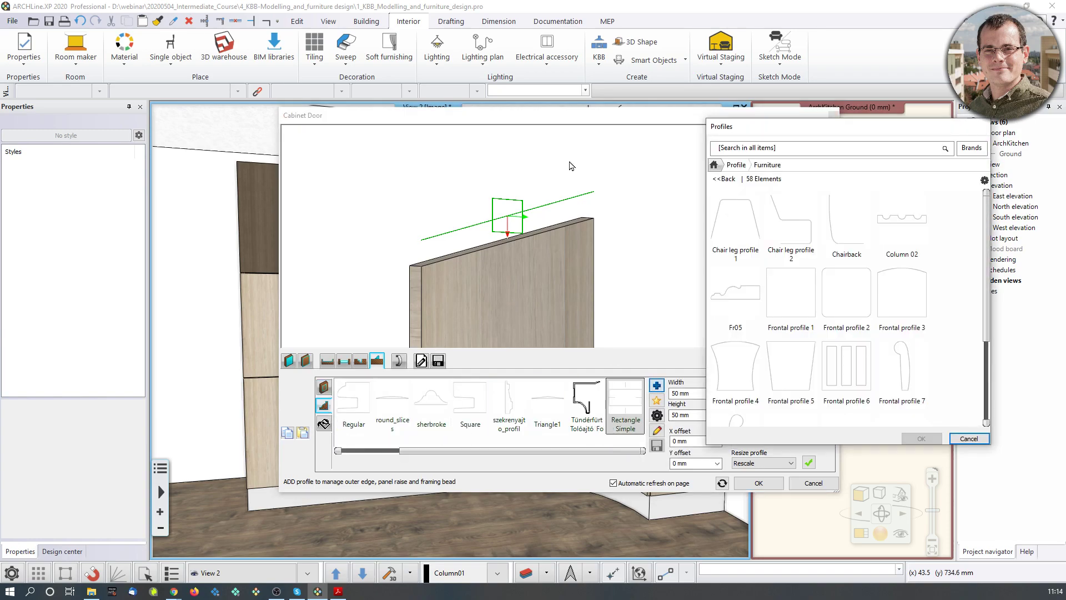
left_click(746, 150)
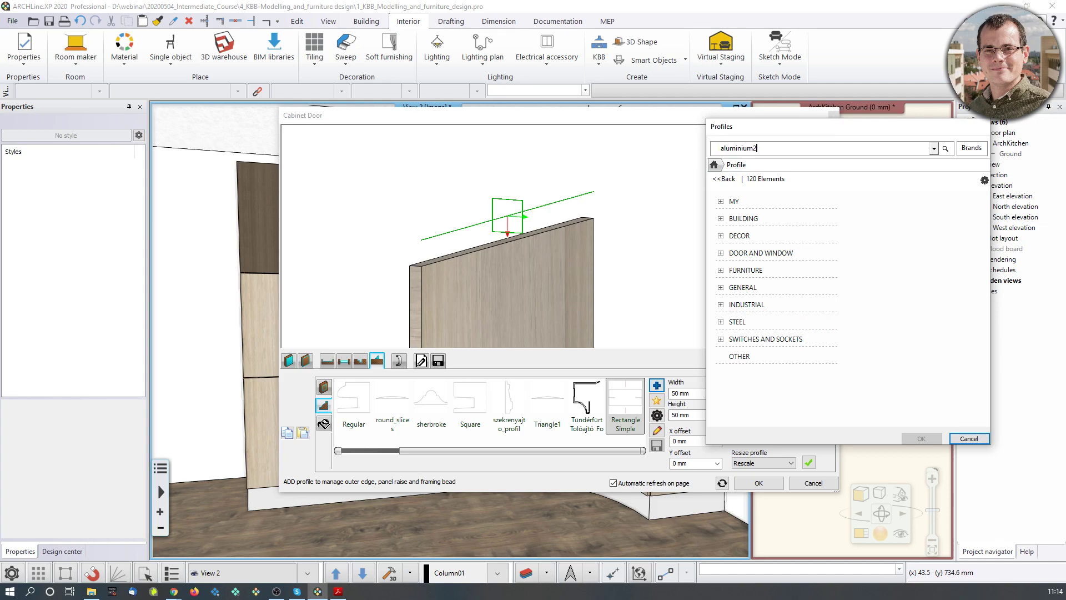
key("Return")
left_click(738, 221)
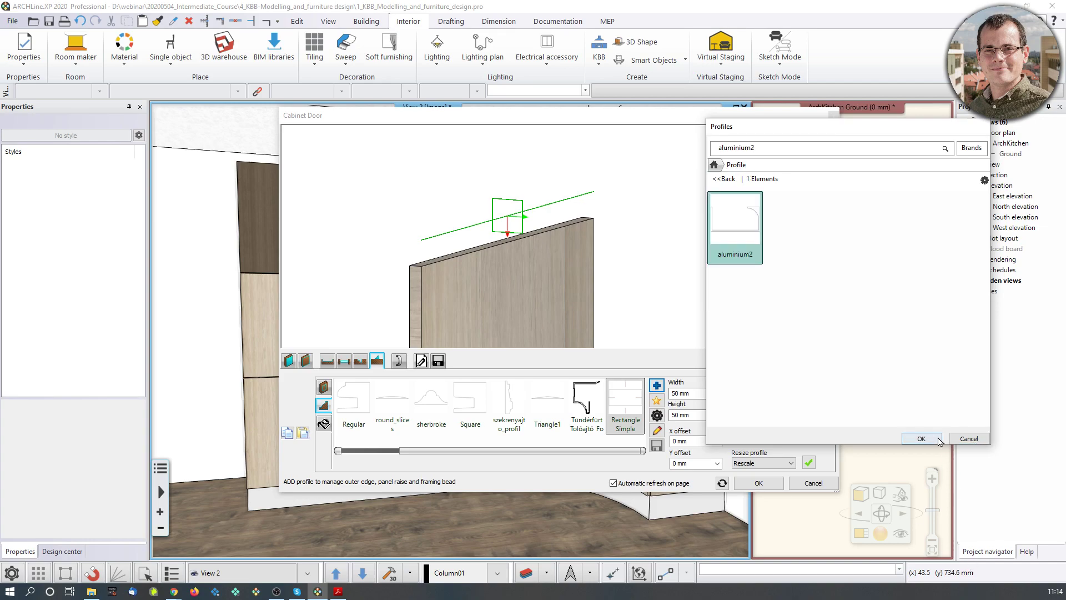
left_click(921, 439)
scroll(506, 232, "up", 3)
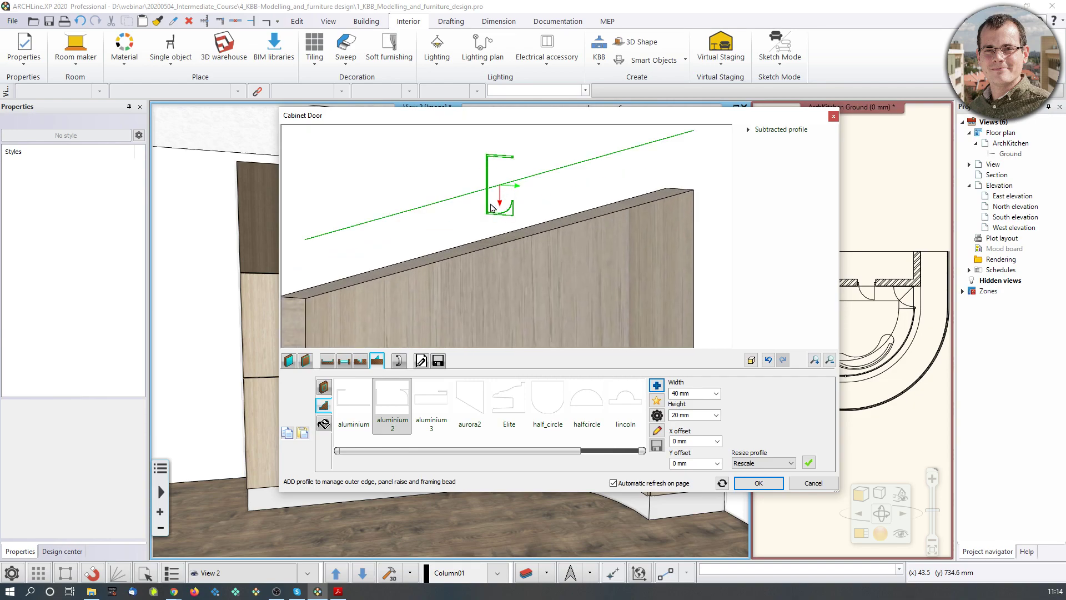
scroll(499, 208, "down", 2)
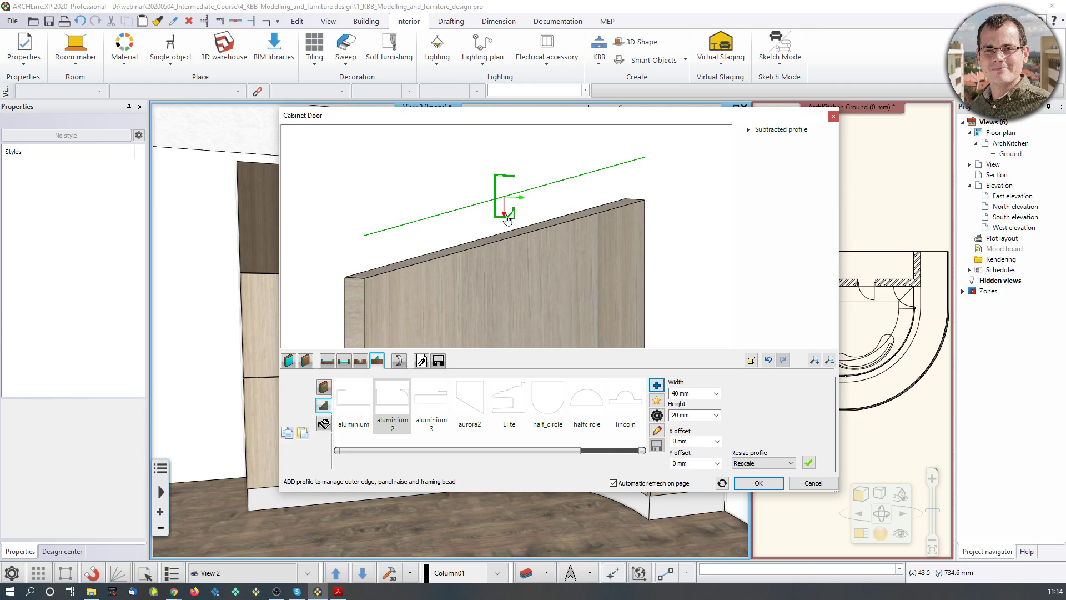
scroll(522, 220, "down", 2)
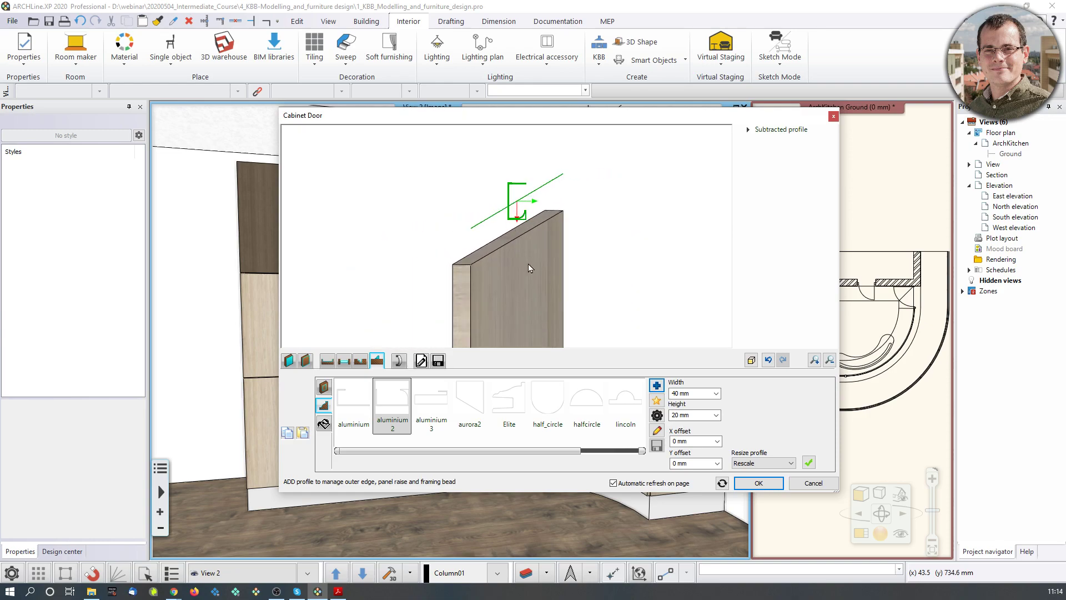
- Set the aluminium2 section's reference point to its upper-left outer corner and add the profile along the door's upper edge
left_click(657, 430)
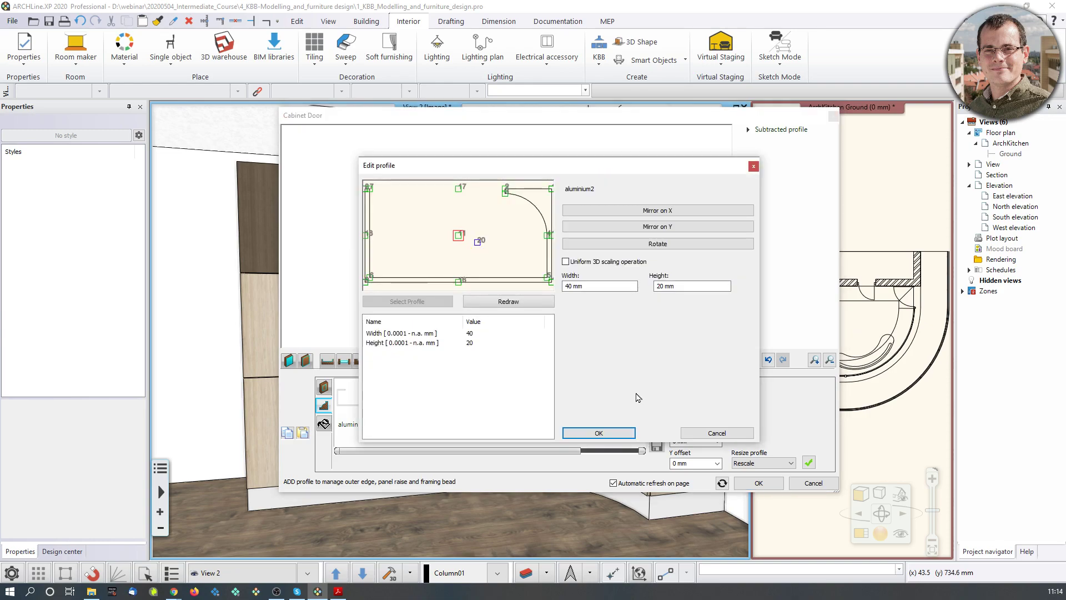
scroll(424, 208, "up", 4)
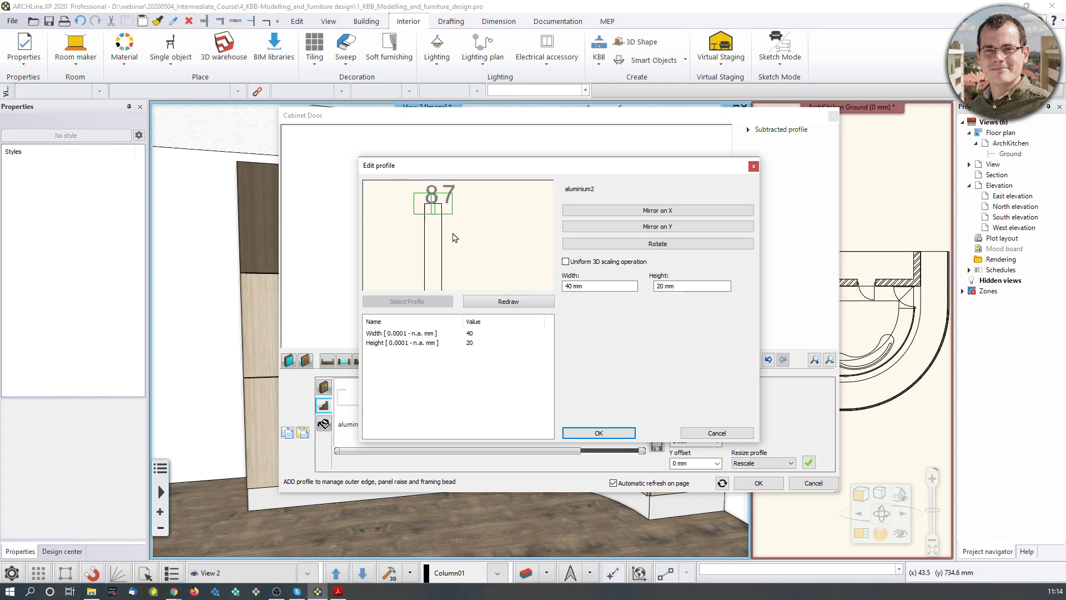
left_click(599, 436)
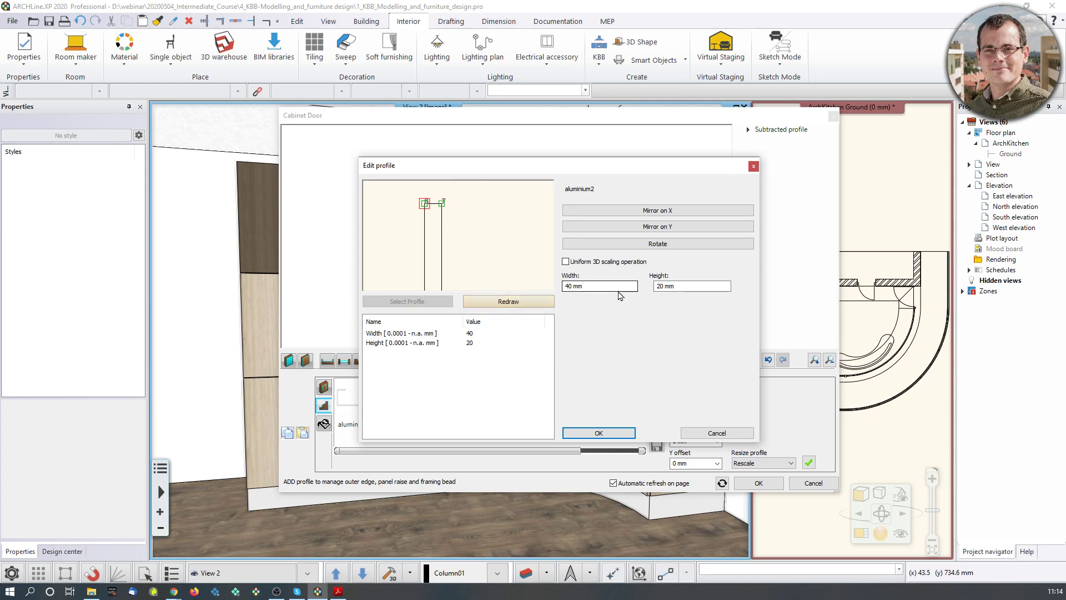
left_click(612, 435)
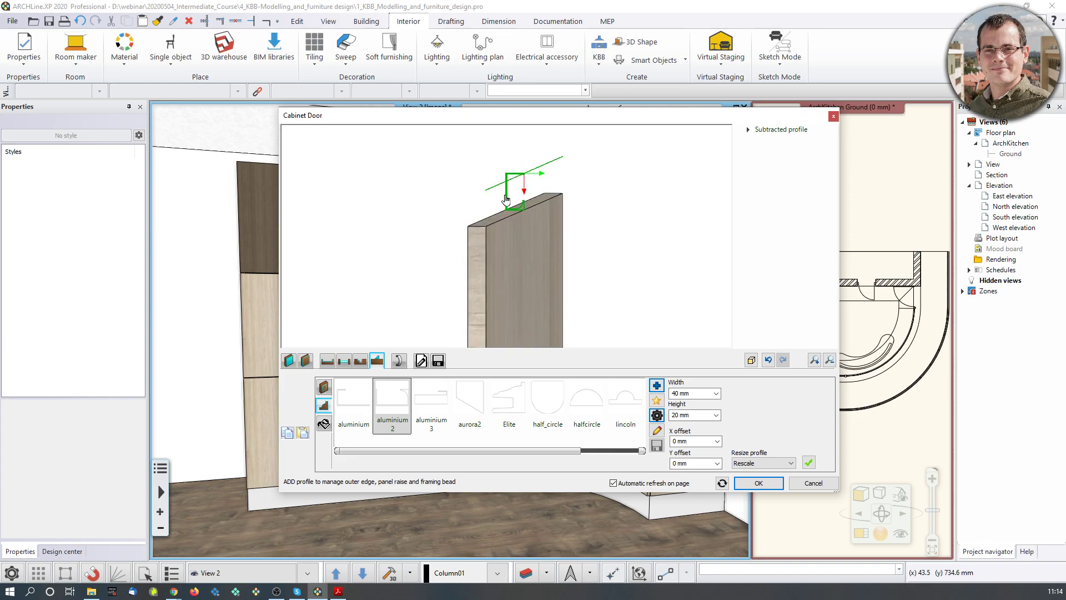
left_click(809, 462)
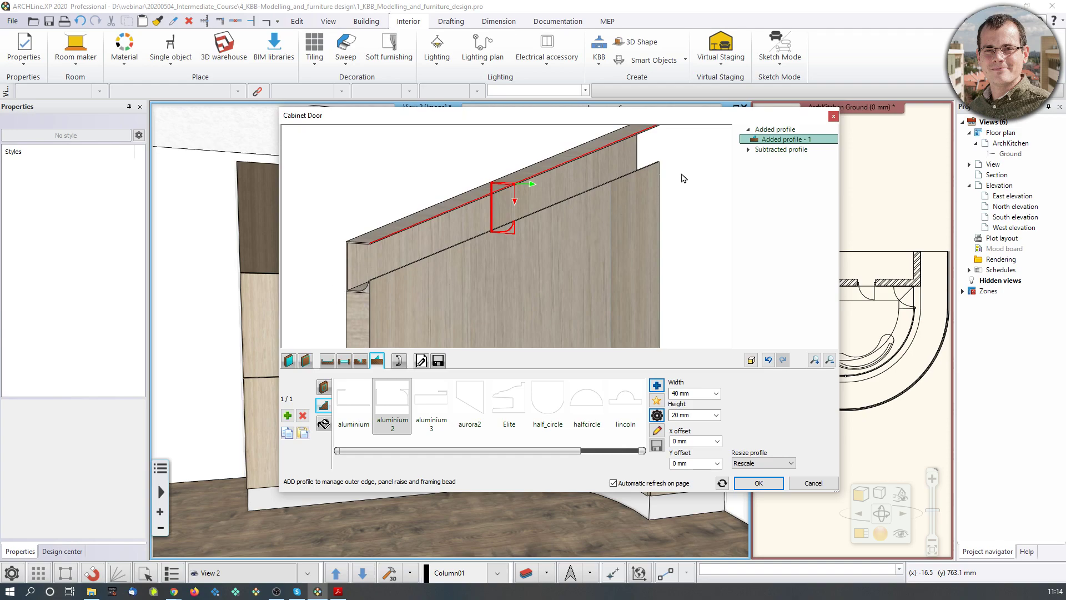
- Give the added profile on the door's upper edge its own custom material, Bright_Aluminium
middle_click_drag(547, 206, 546, 200)
scroll(546, 200, "down", 4)
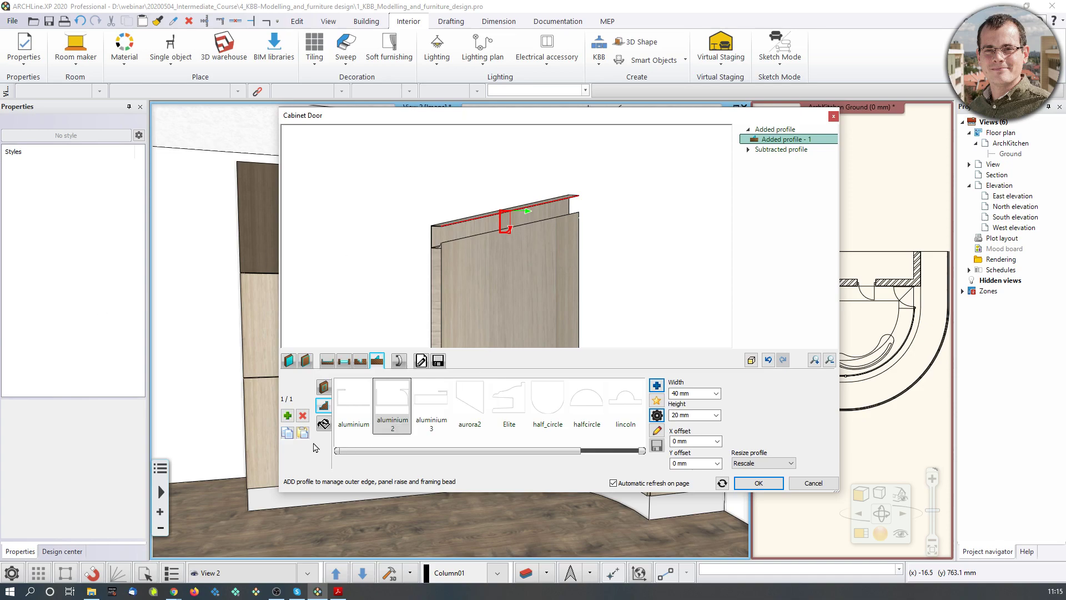
left_click(324, 423)
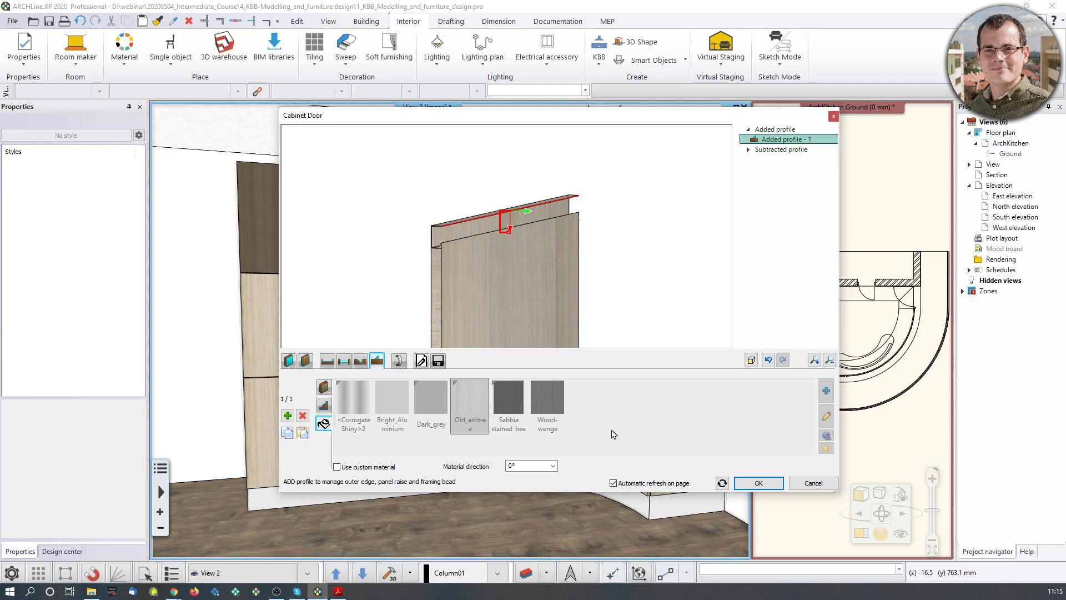
left_click(364, 466)
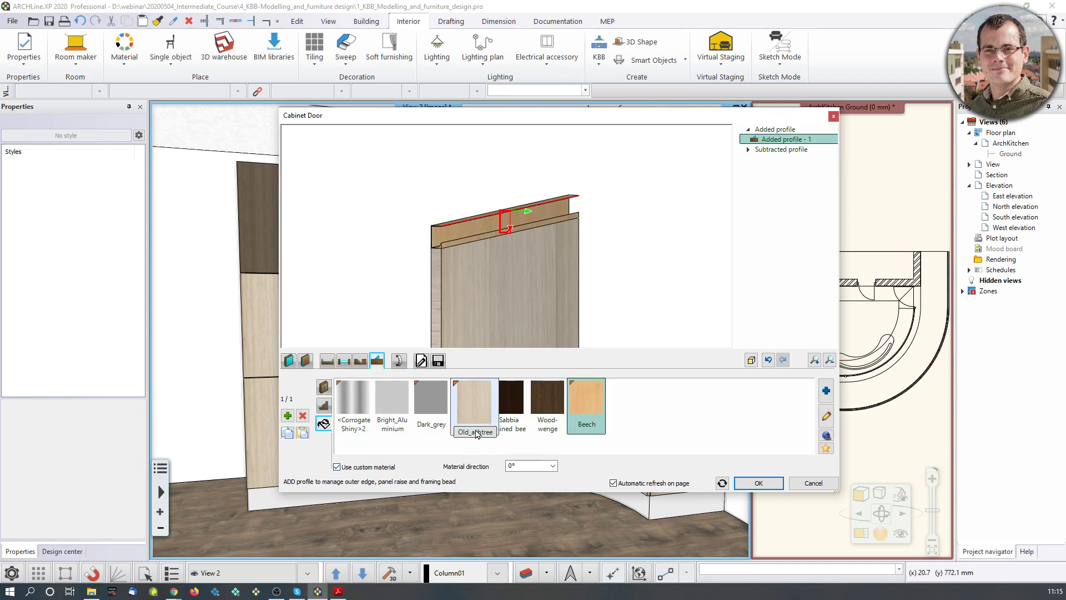
left_click(390, 400)
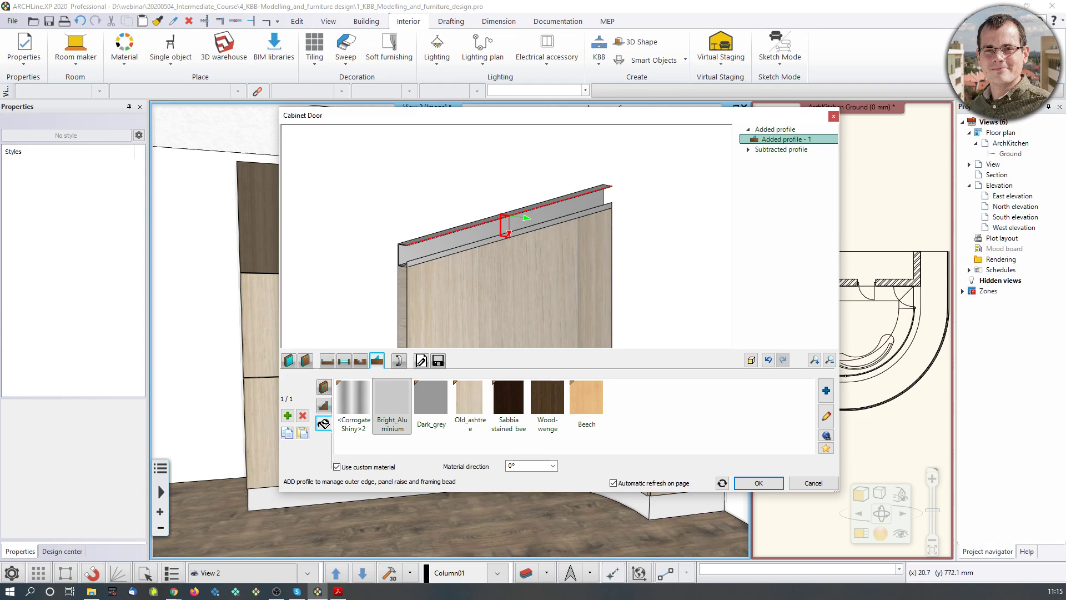
scroll(636, 289, "down", 5)
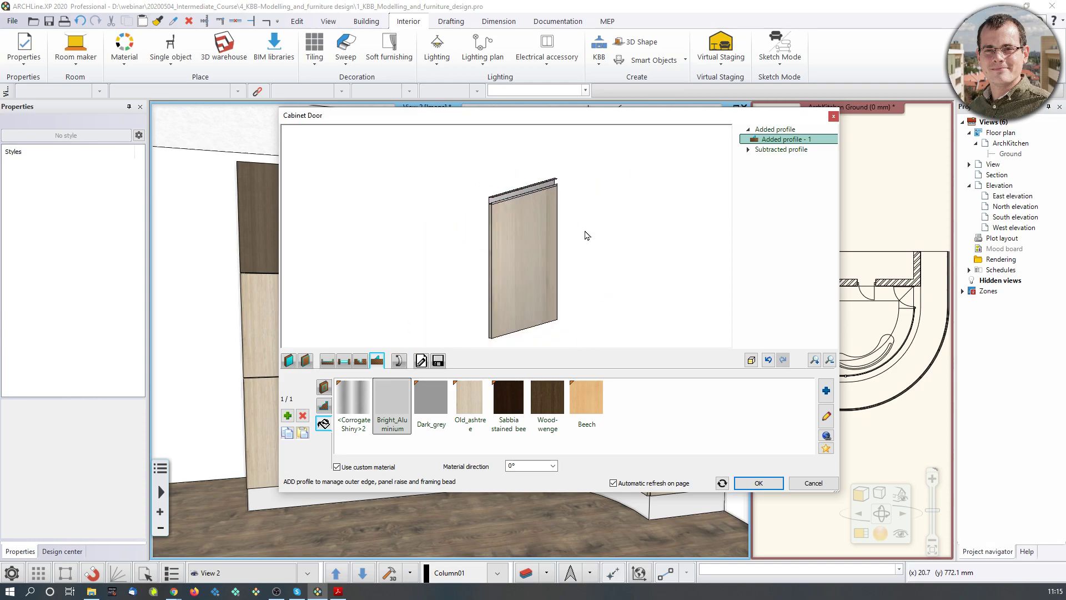
- Start saving the door as a new library item and name it Front_Hidden_Ash_Top
left_click(438, 362)
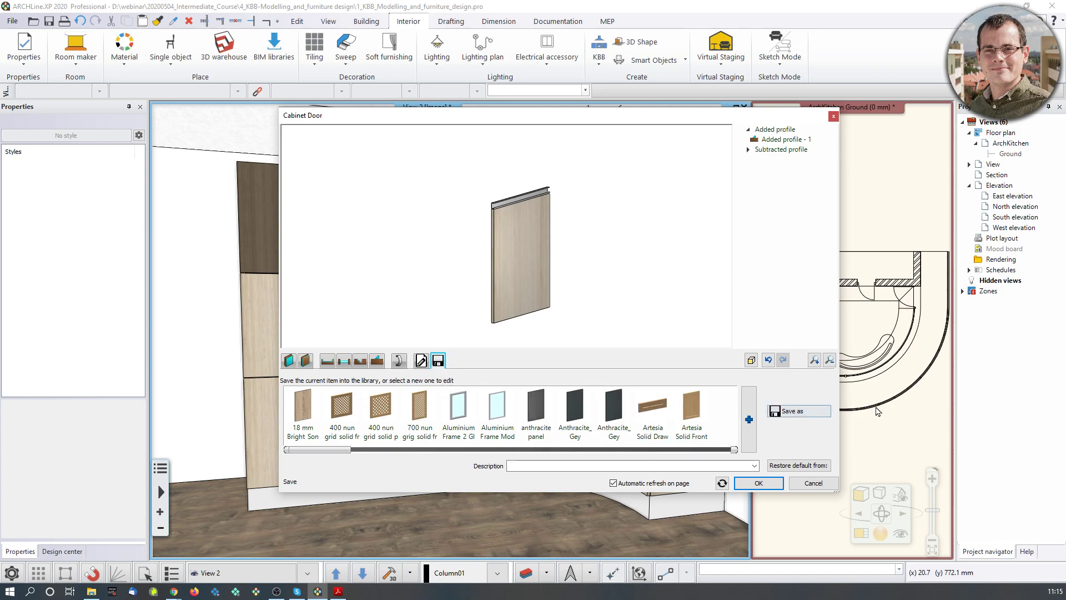
left_click(821, 412)
left_click_drag(493, 236, 251, 93)
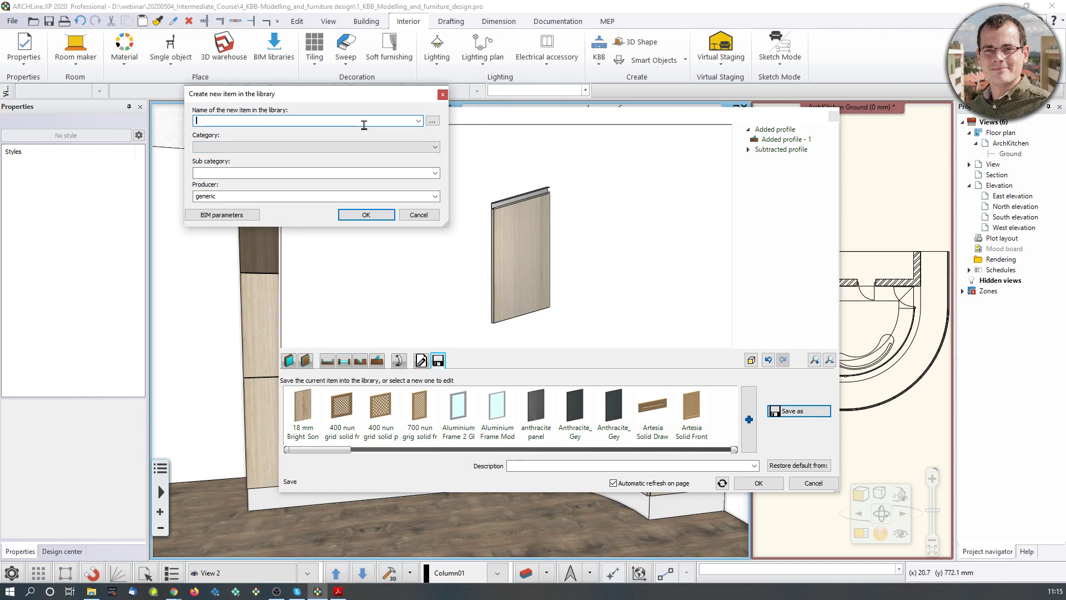
type("Fron")
type("t_Higg")
key("BackSpace")
type("Ash_")
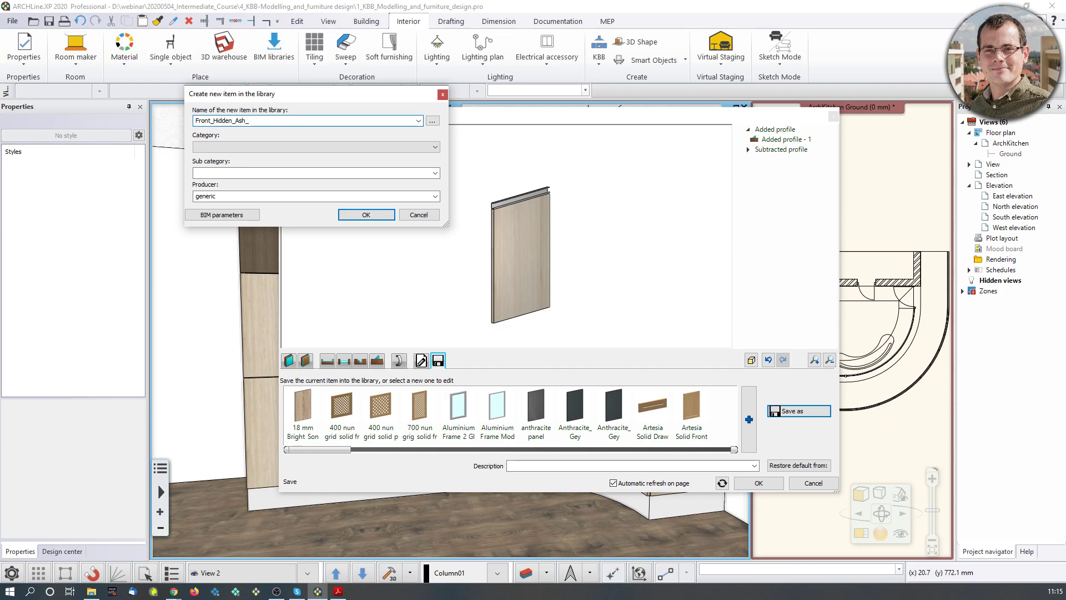
type("Top")
- File the new library item under KITCHEN, _Front modern, and leave the door editor without placing the door in the kitchen
left_click(224, 147)
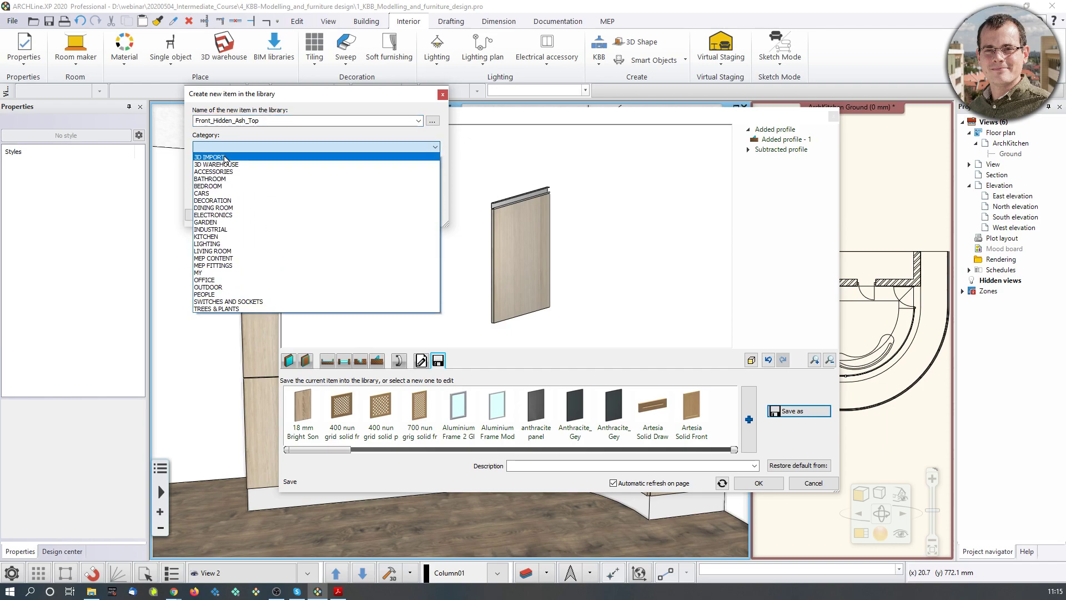
left_click(213, 236)
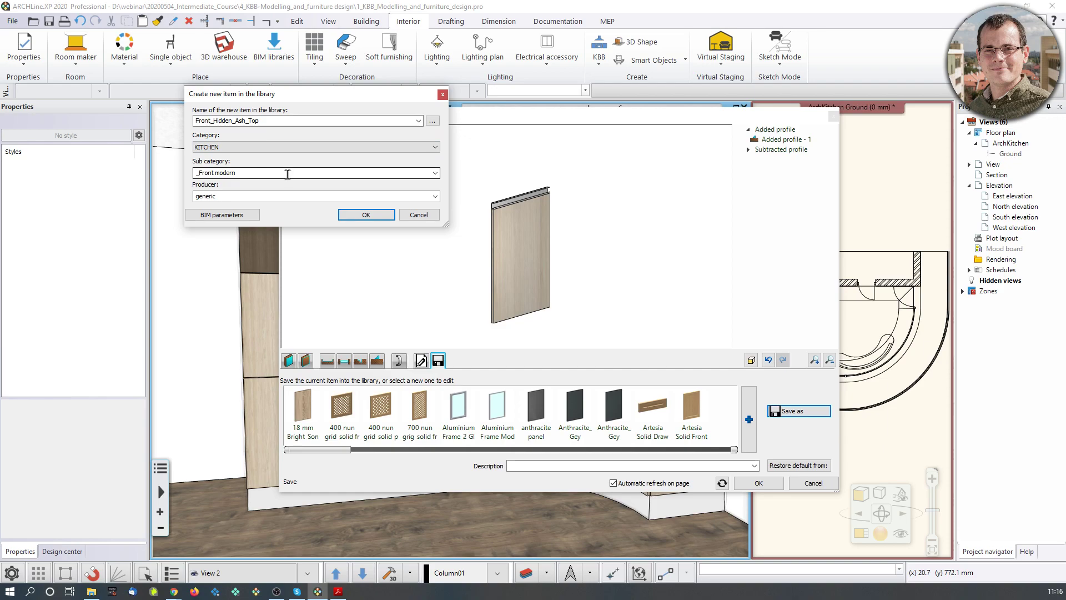
left_click(373, 216)
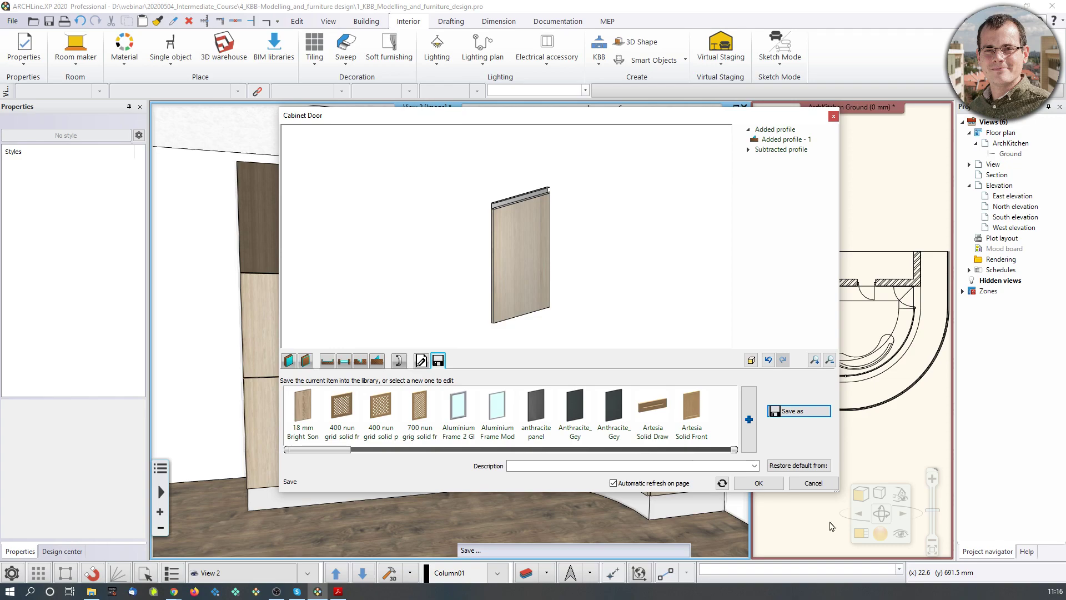
left_click(758, 484)
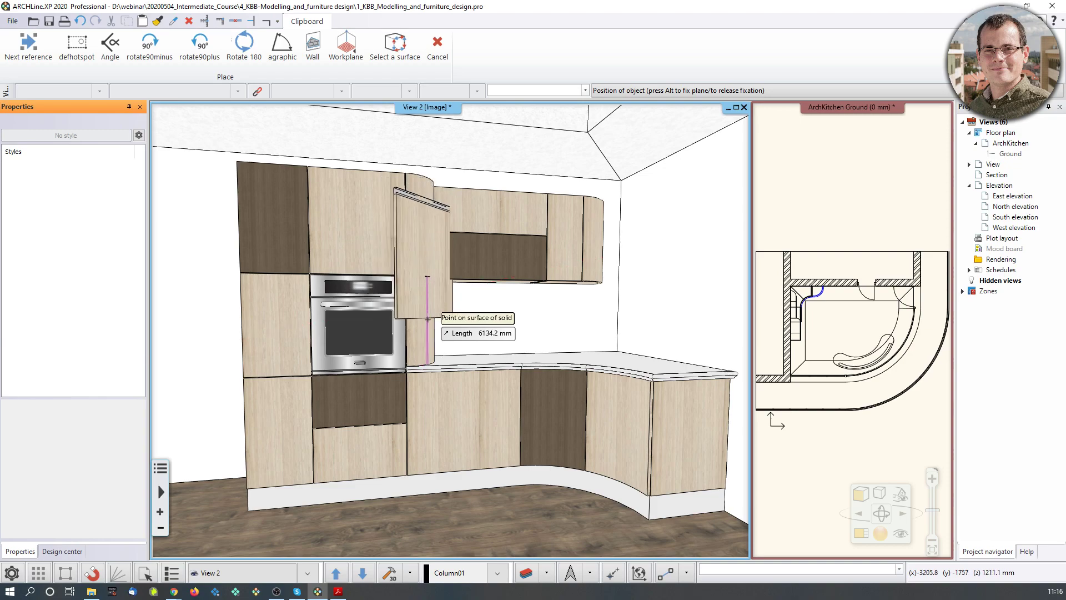
key("Escape")
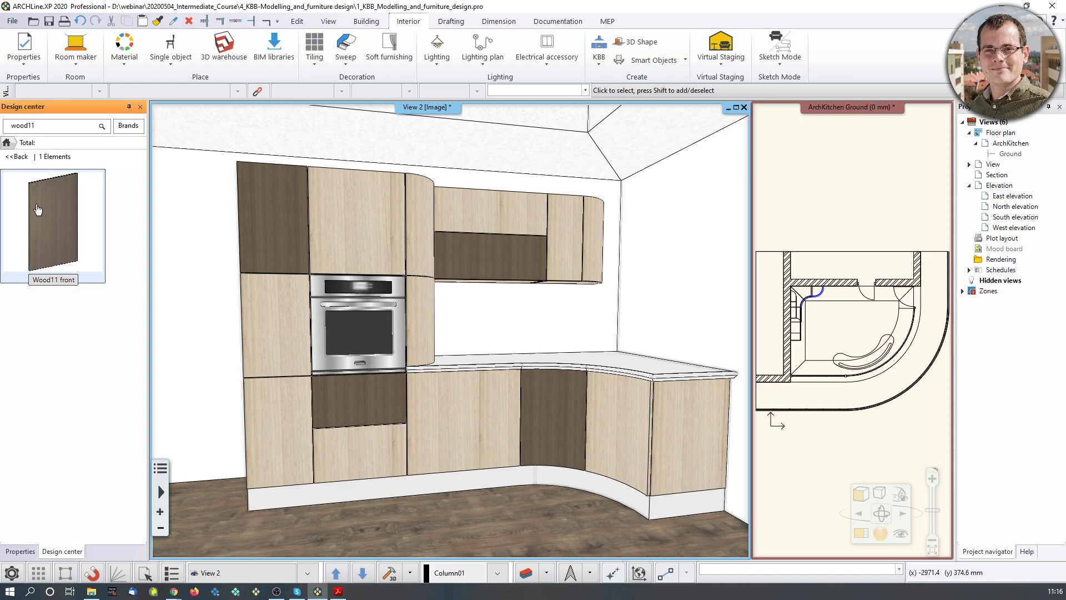
- Search the Design center for front_hidden and open the Front_Hidden_Ash_Top door for editing
left_click(7, 144)
left_click(37, 130)
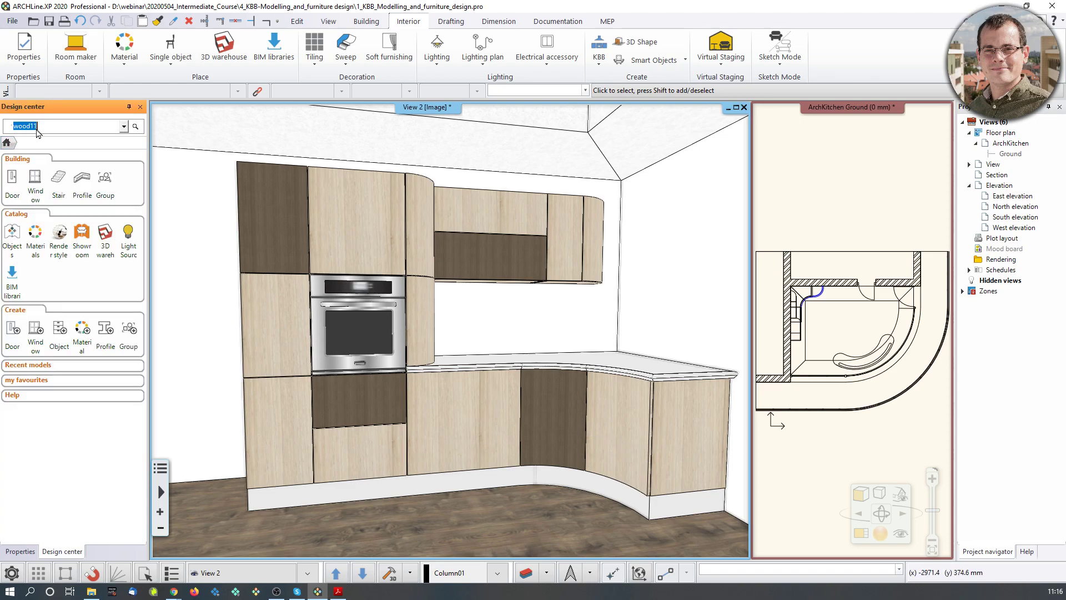
type("front_hidden")
key("Return")
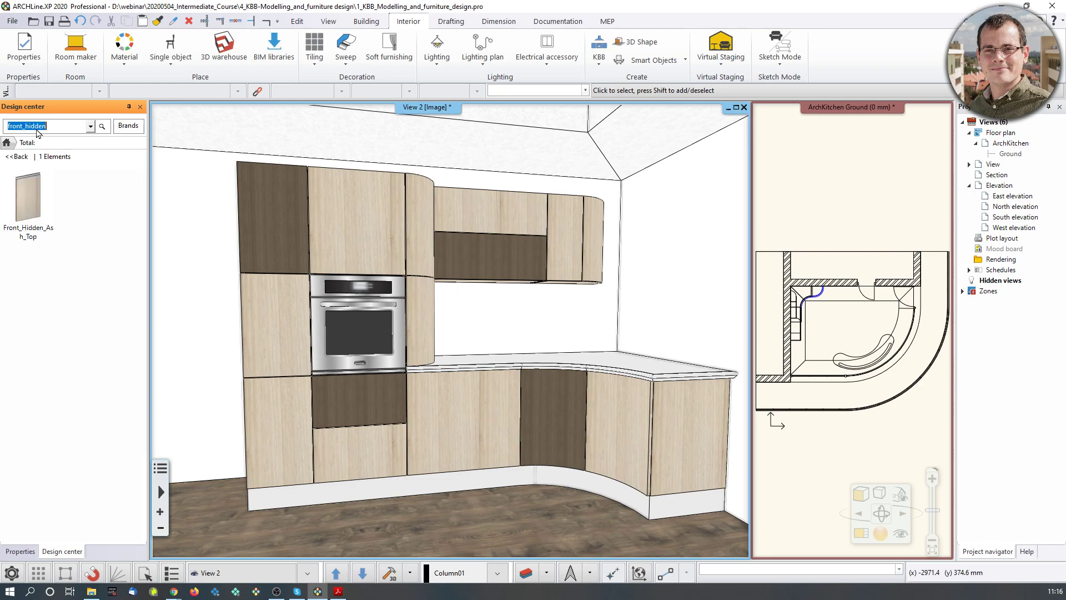
left_click(42, 222)
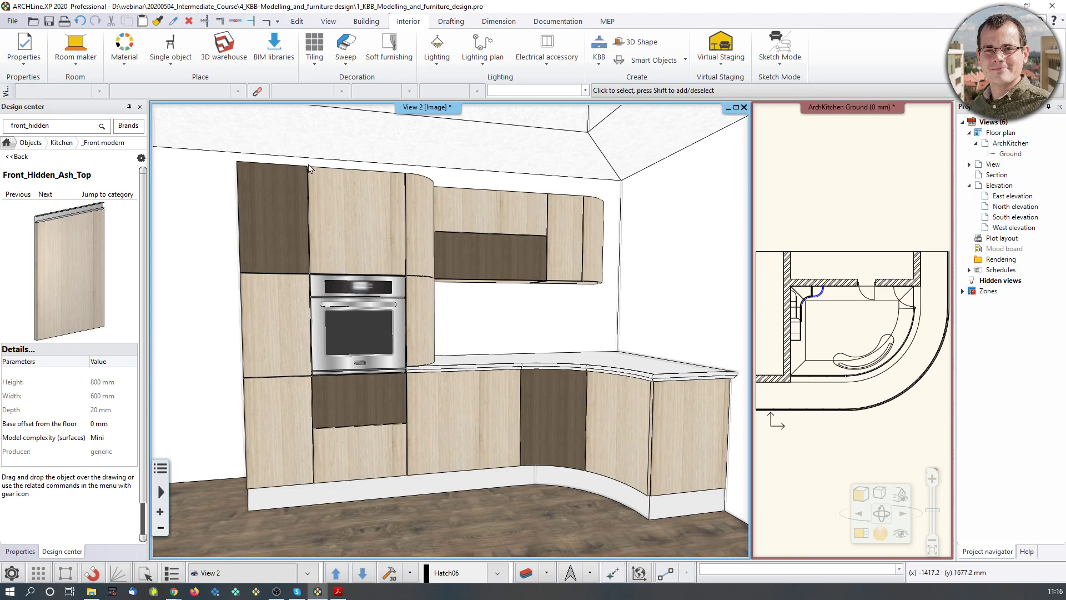
left_click(141, 158)
left_click(179, 164)
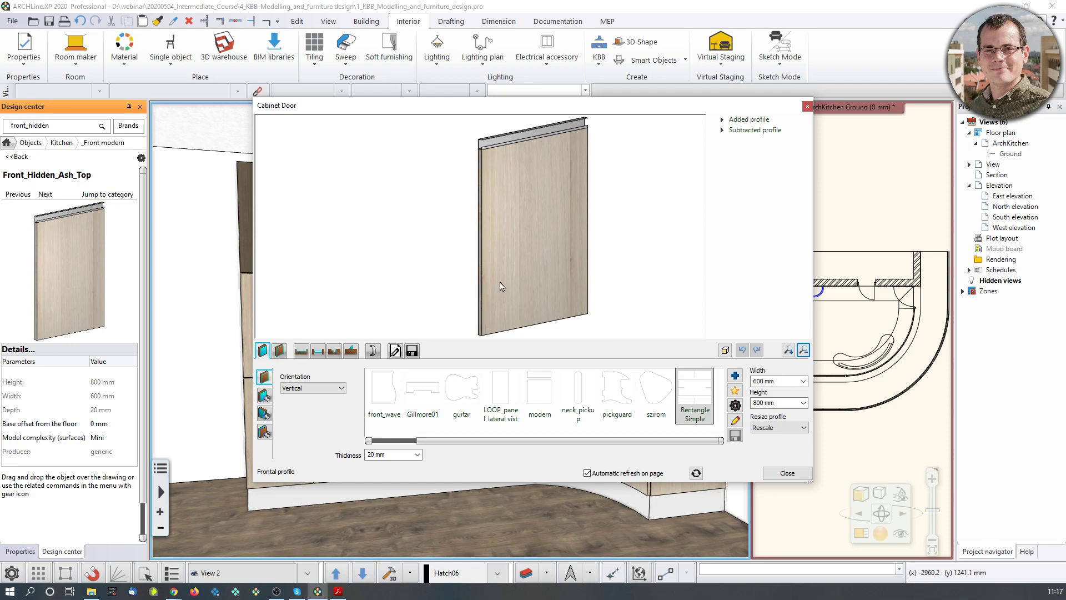
middle_click_drag(506, 139, 504, 146)
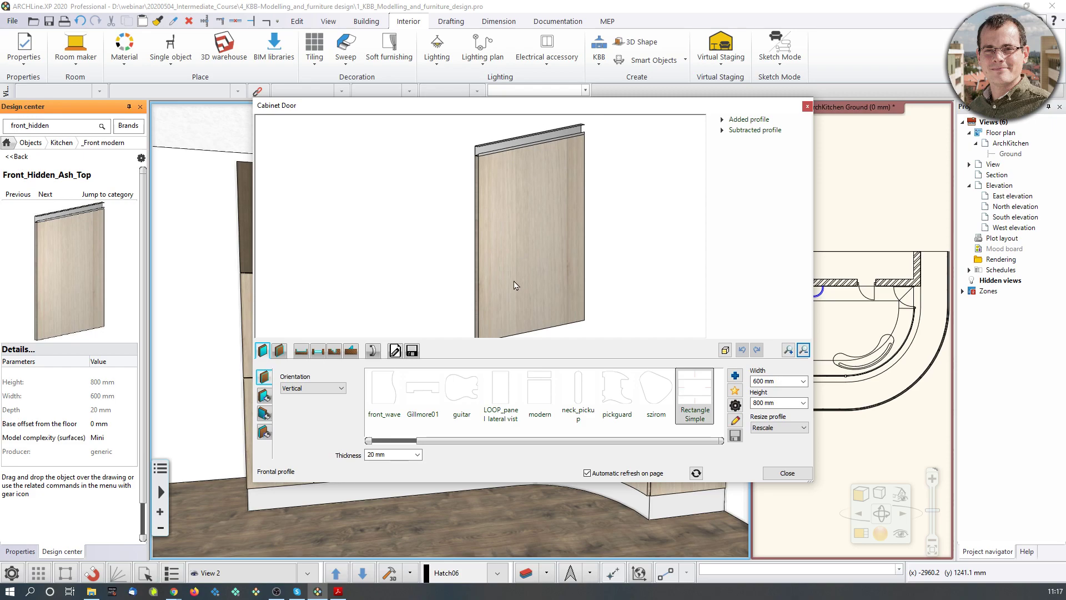
middle_click_drag(496, 327, 504, 293)
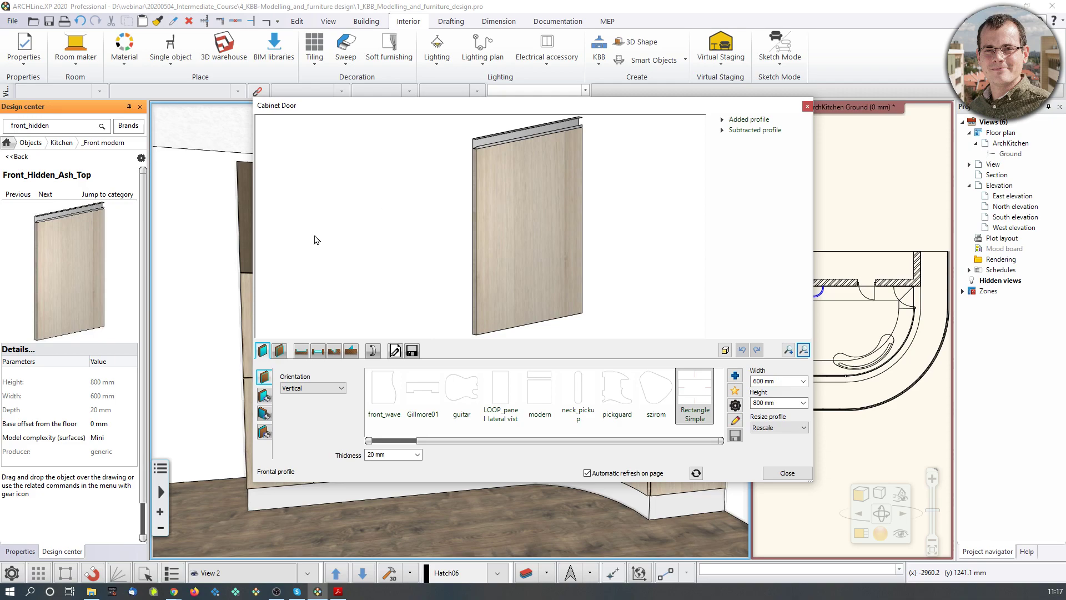
- Change the door front's material to Wood-wenge and save it as a new library item, replacing Ash with Wenge in the name
left_click(264, 396)
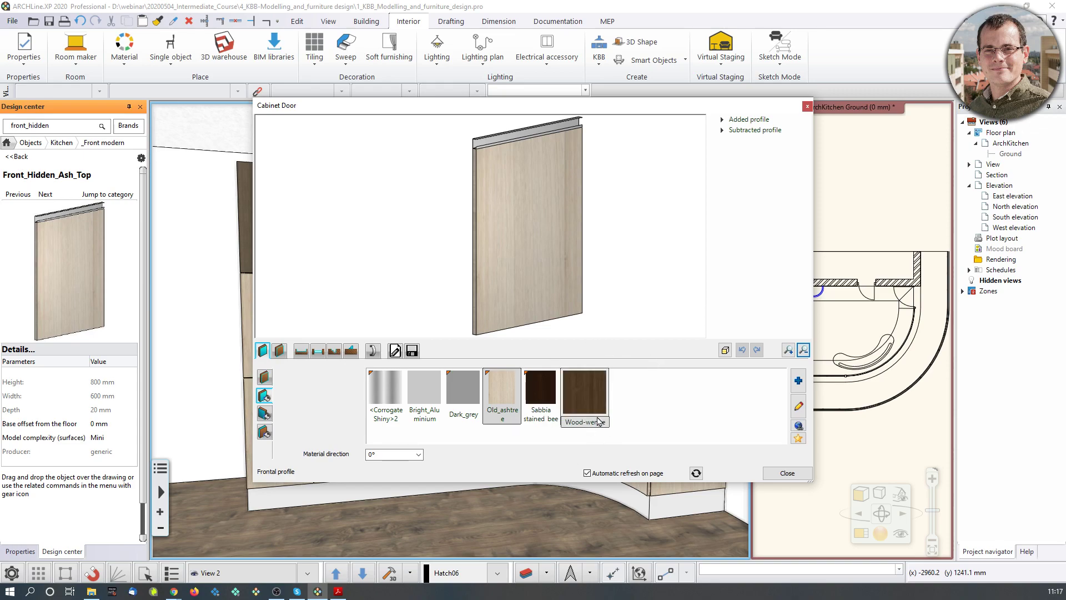
left_click(584, 392)
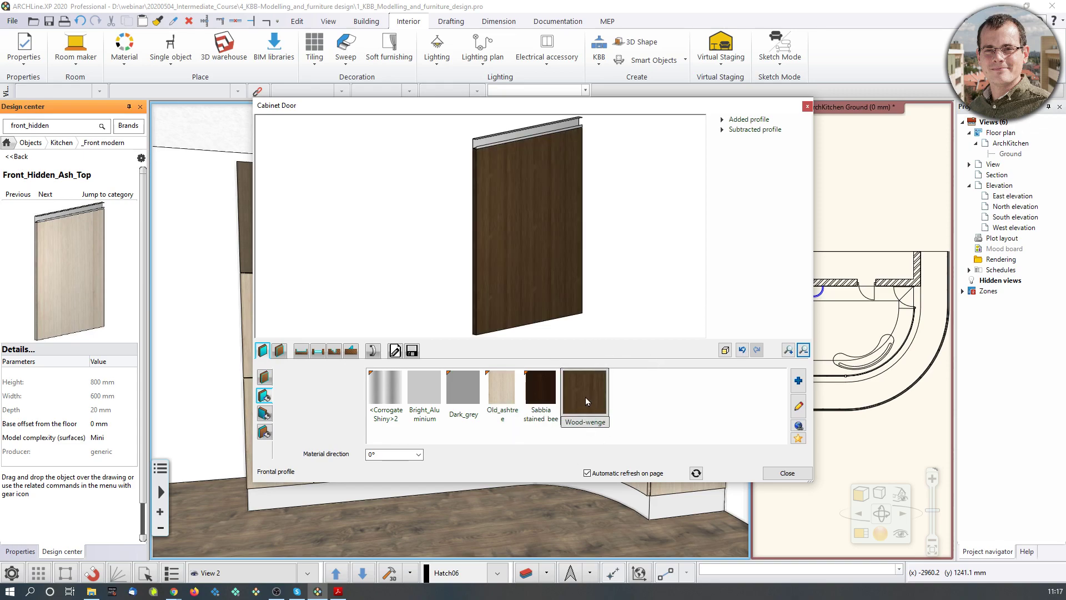
left_click(411, 351)
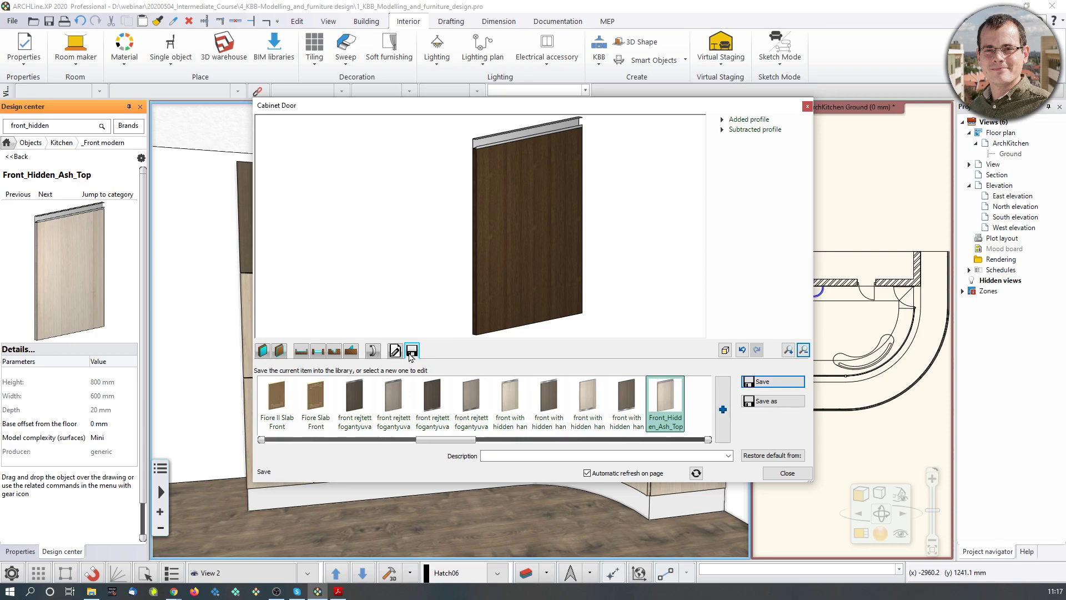
left_click(765, 401)
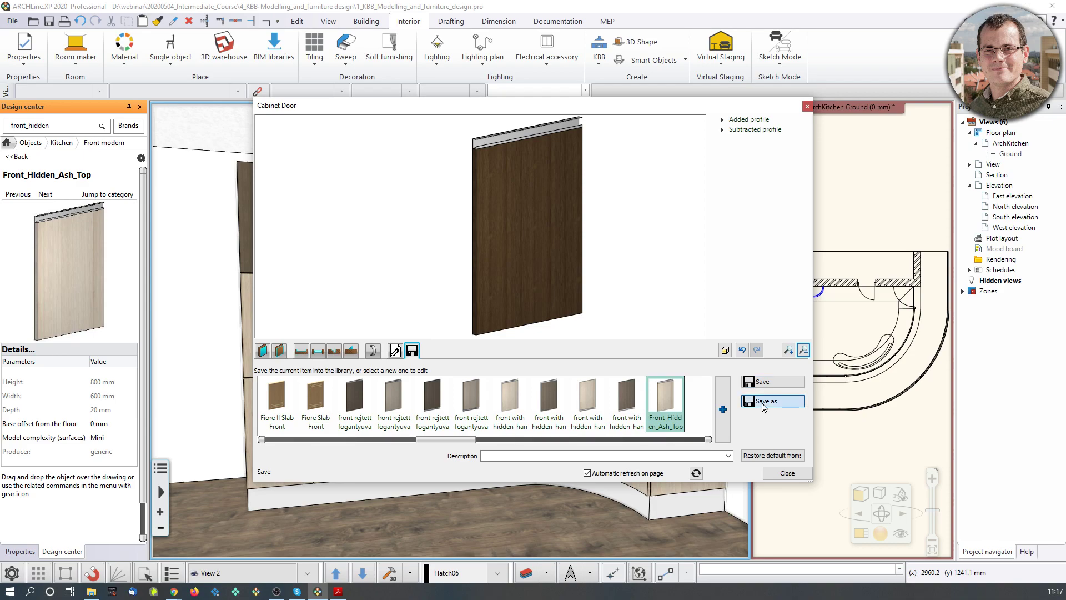
left_click(459, 254)
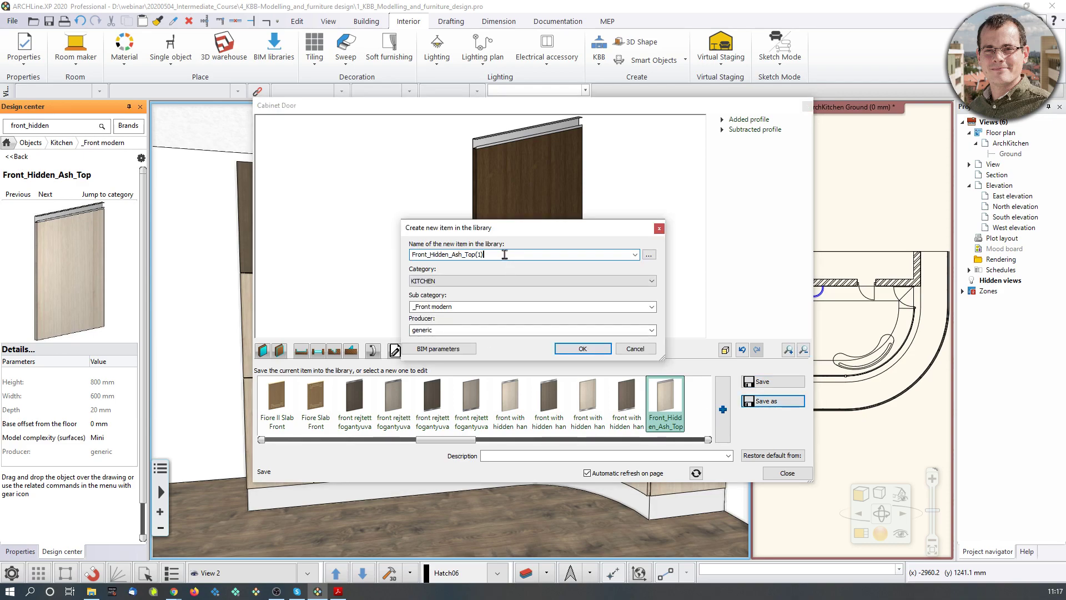
left_click(460, 254)
key("BackSpace")
key("BackSpace")
key("BackSpace")
type("Wenge")
left_click(590, 350)
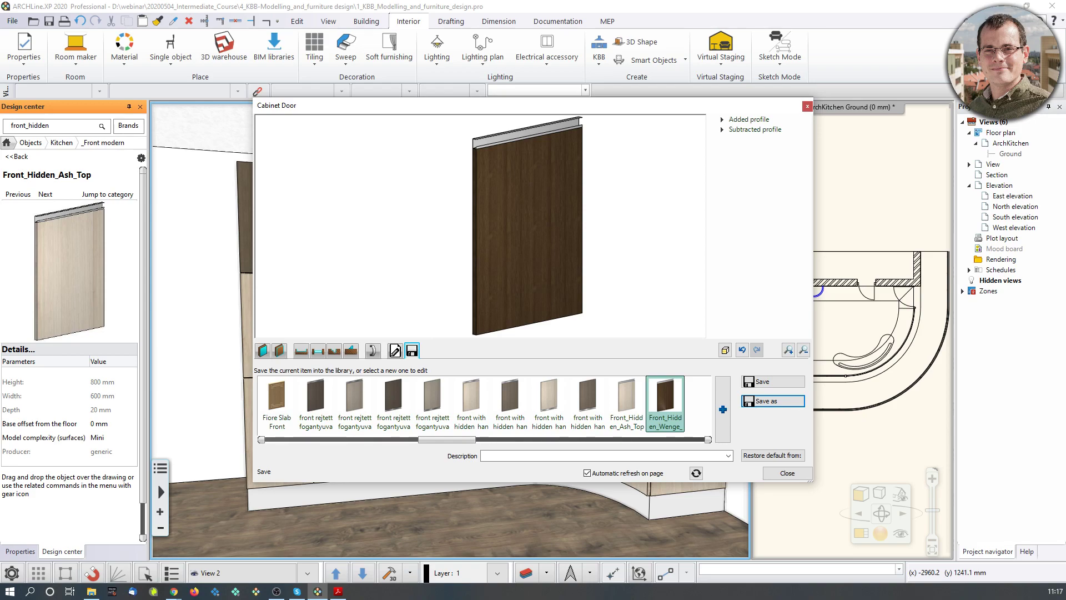
- Move the subtracted profile to the door's lower edge by releasing its top offset and fixing the bottom offset at 0 mm
left_click(335, 351)
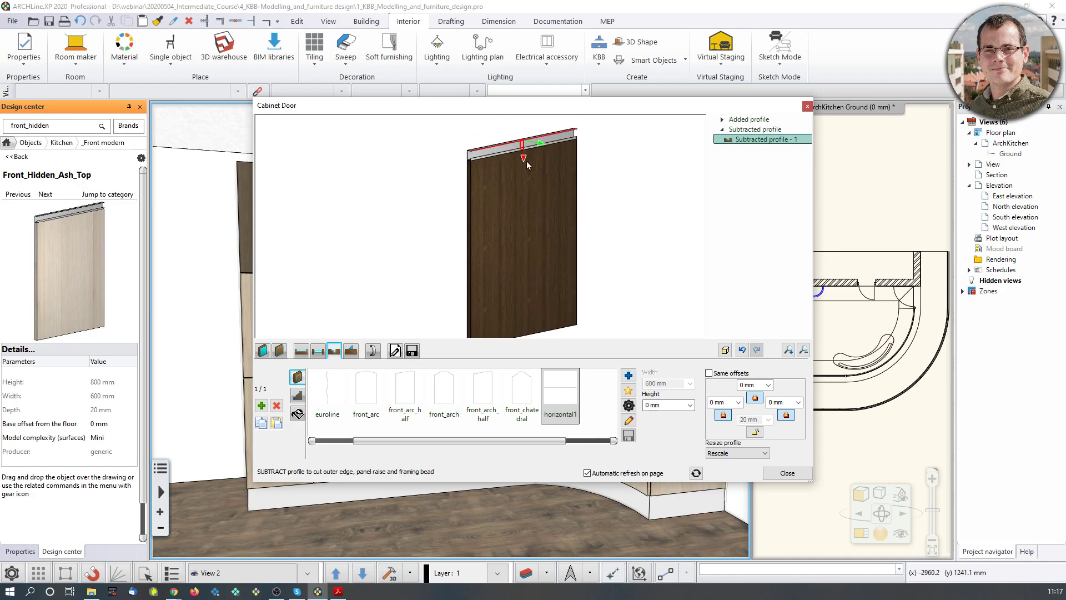
left_click(755, 400)
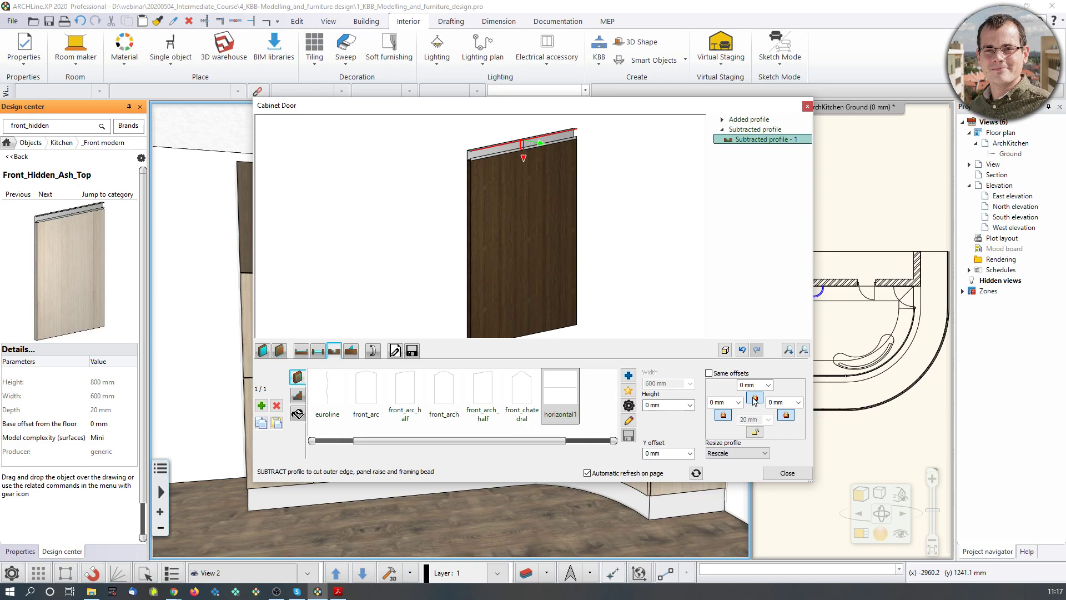
left_click(754, 433)
left_click_drag(763, 420, 716, 423)
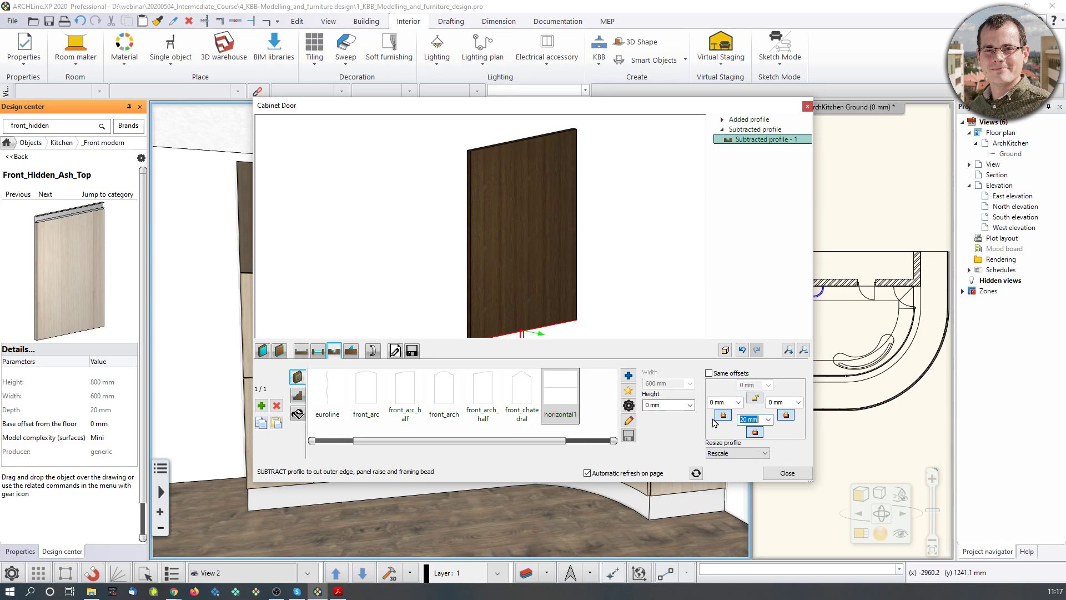
type("0")
key("Return")
middle_click_drag(392, 148, 392, 98)
scroll(582, 320, "up", 3)
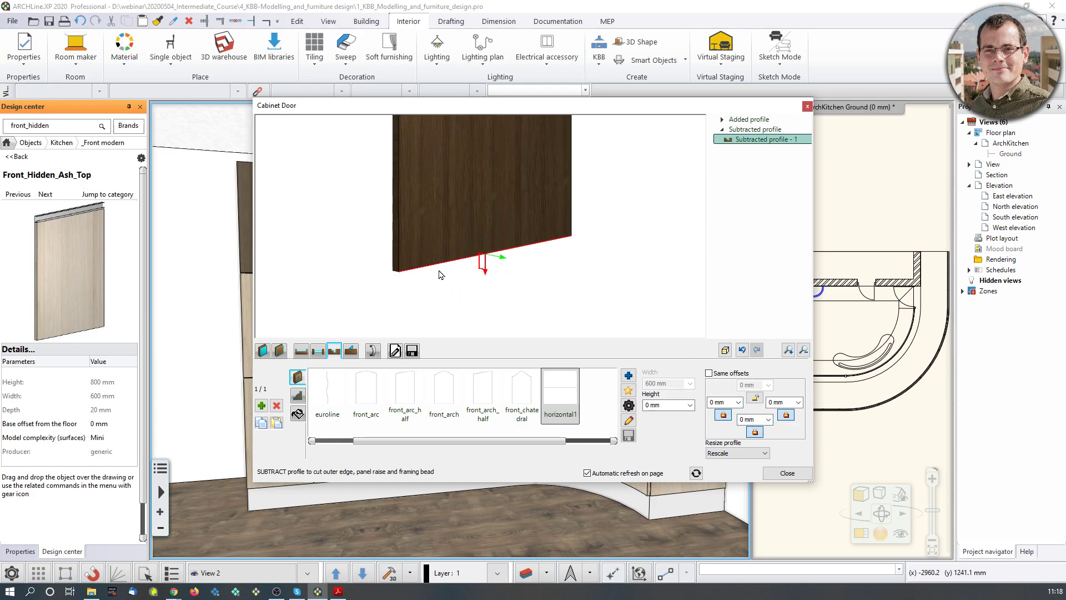
scroll(476, 215, "down", 5)
middle_click_drag(453, 148, 454, 146)
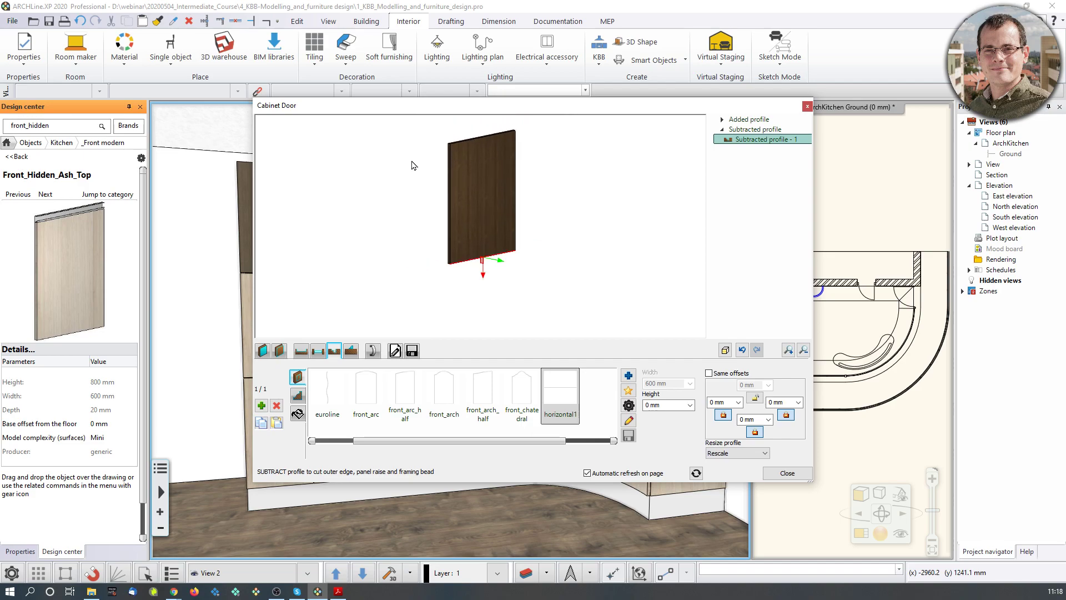
- Move the added aluminium profile to the door's lower edge by releasing its top offset and fixing its bottom offset
left_click(352, 351)
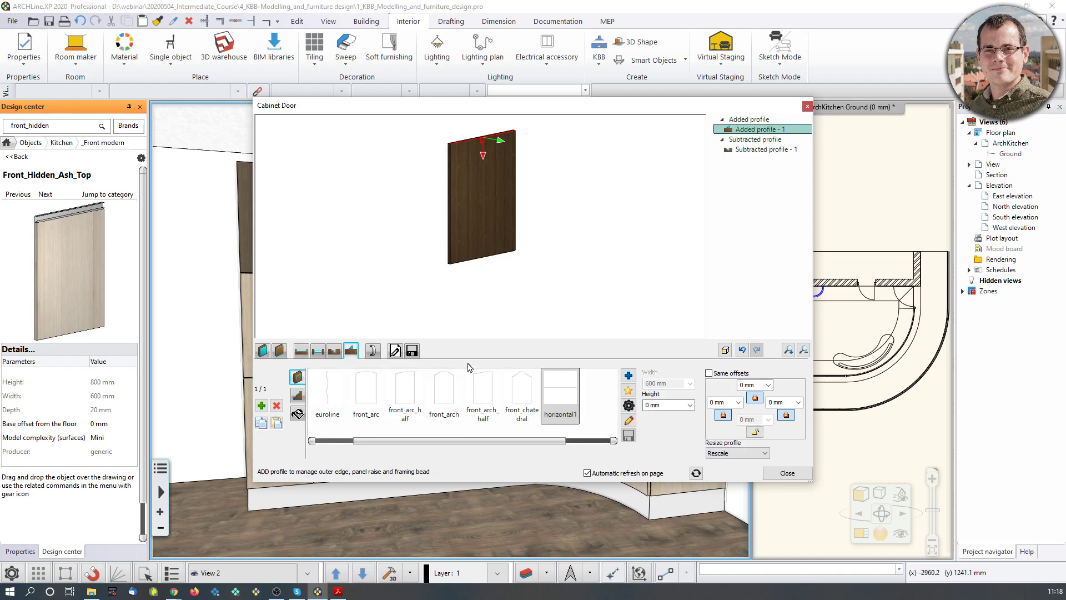
left_click(755, 398)
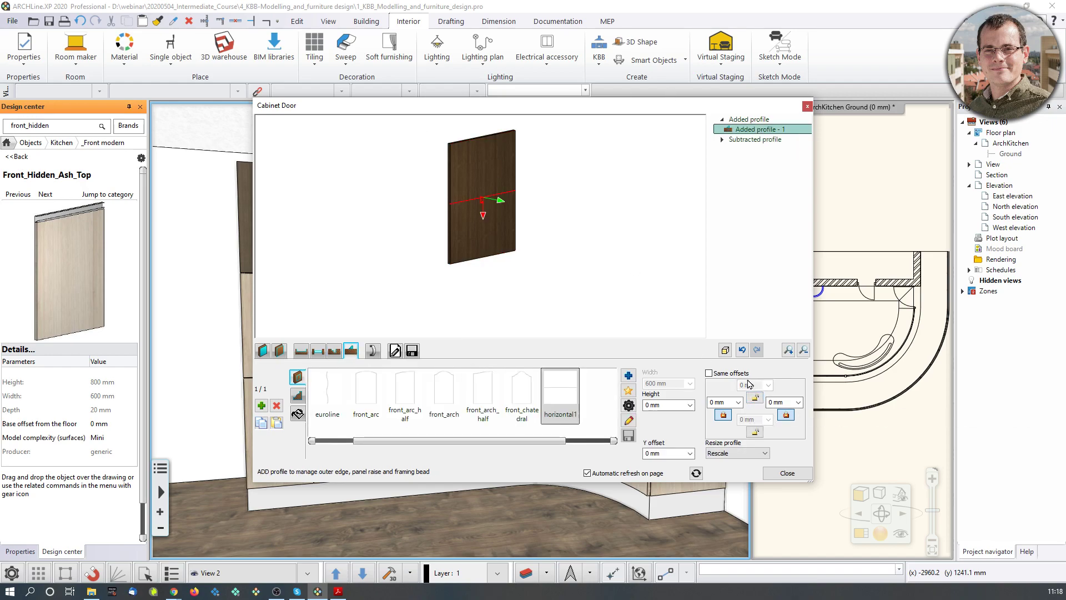
left_click(755, 432)
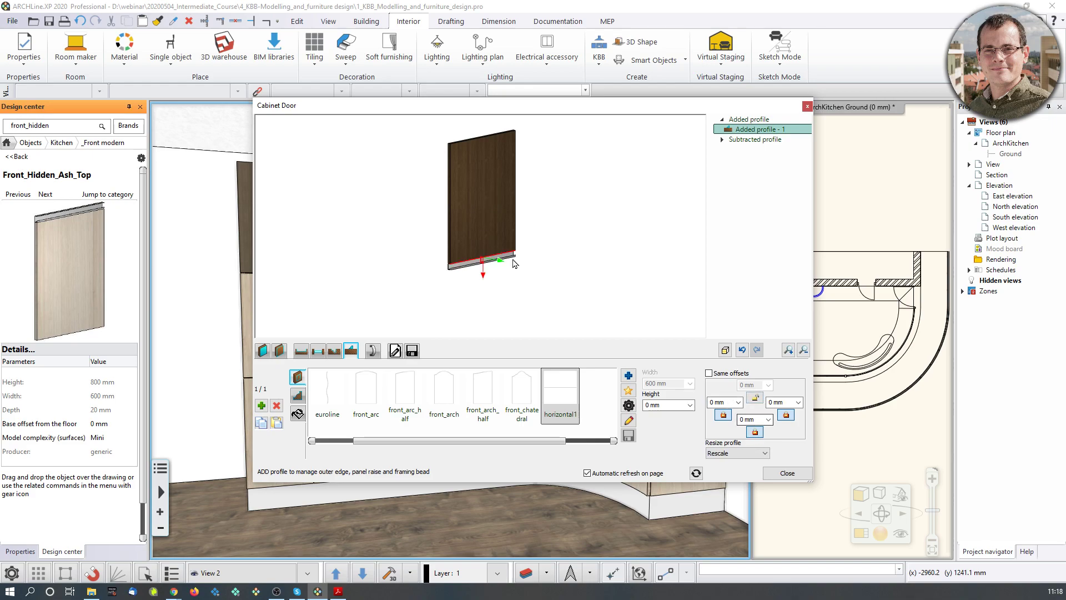
scroll(428, 269, "up", 5)
scroll(452, 278, "down", 2)
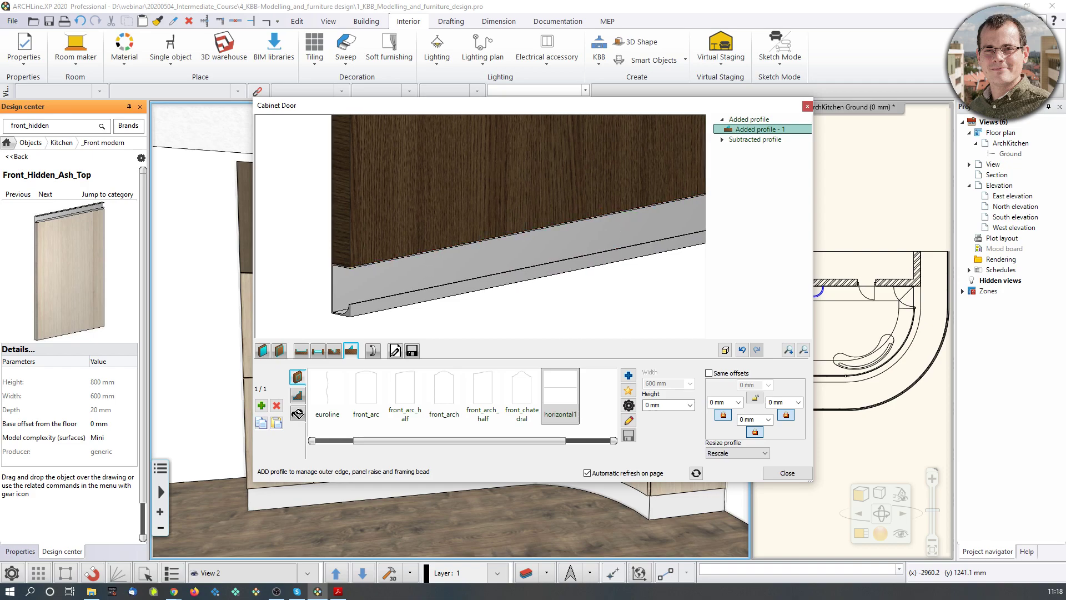
- Save the wenge door with the lower-edge profile as a new library item named Front_Hidden_Wenge_Bottom
left_click(411, 350)
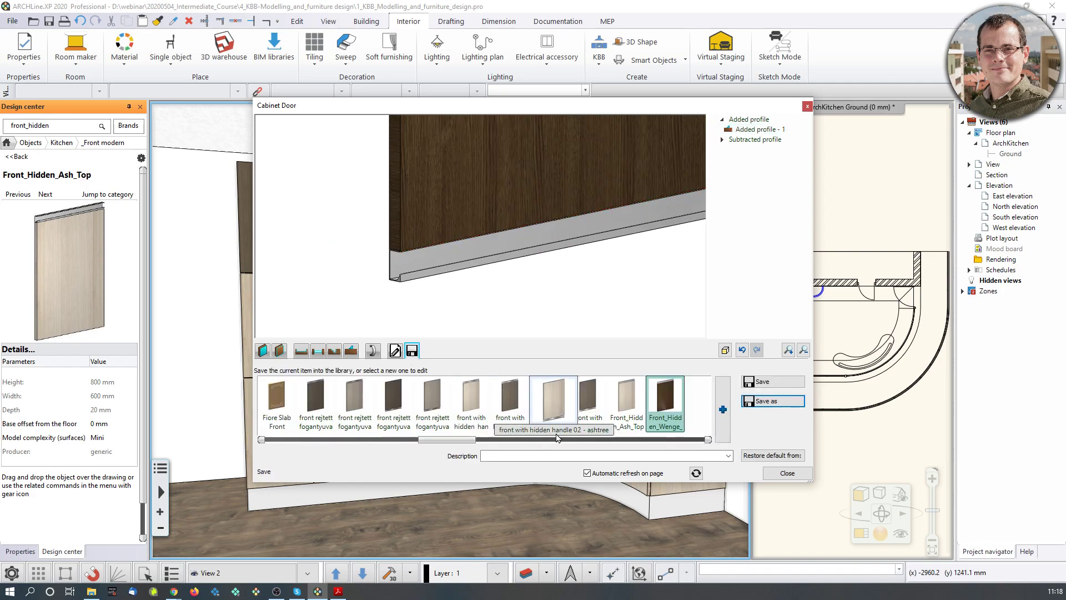
left_click(768, 402)
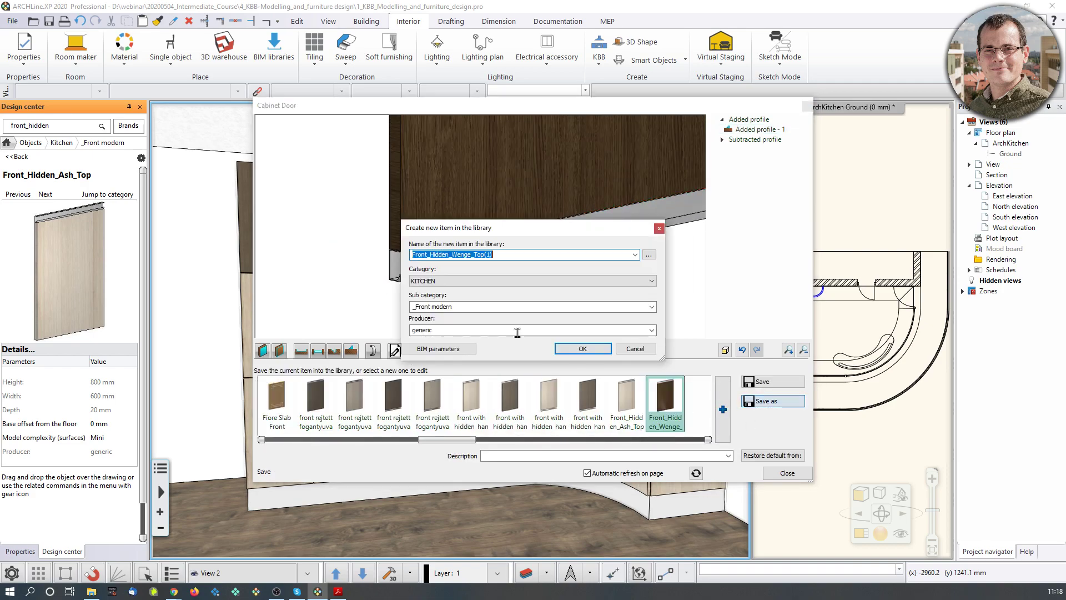
left_click(493, 255)
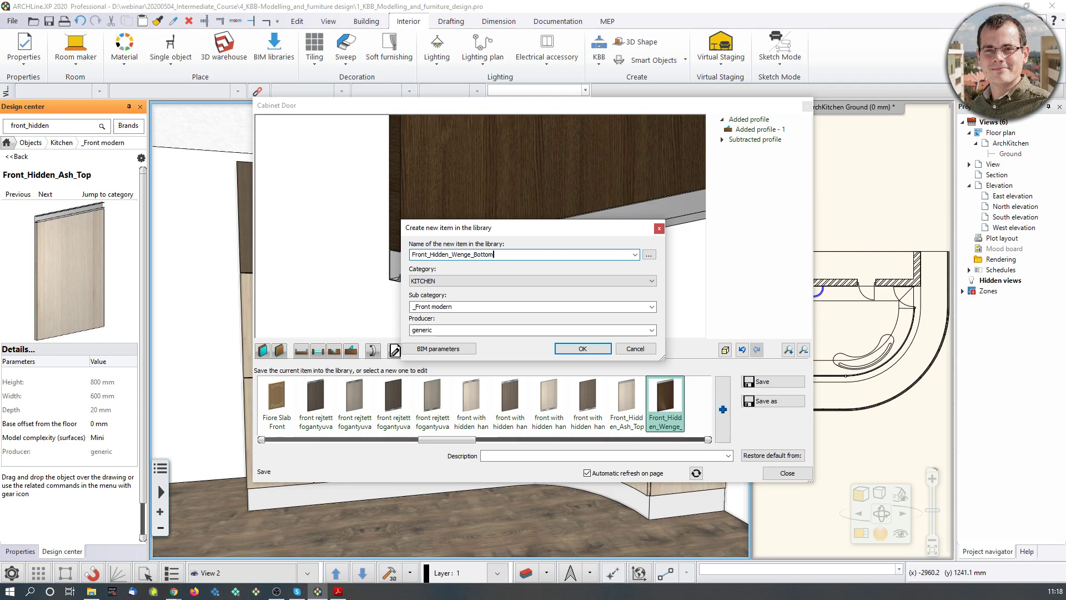
left_click(583, 349)
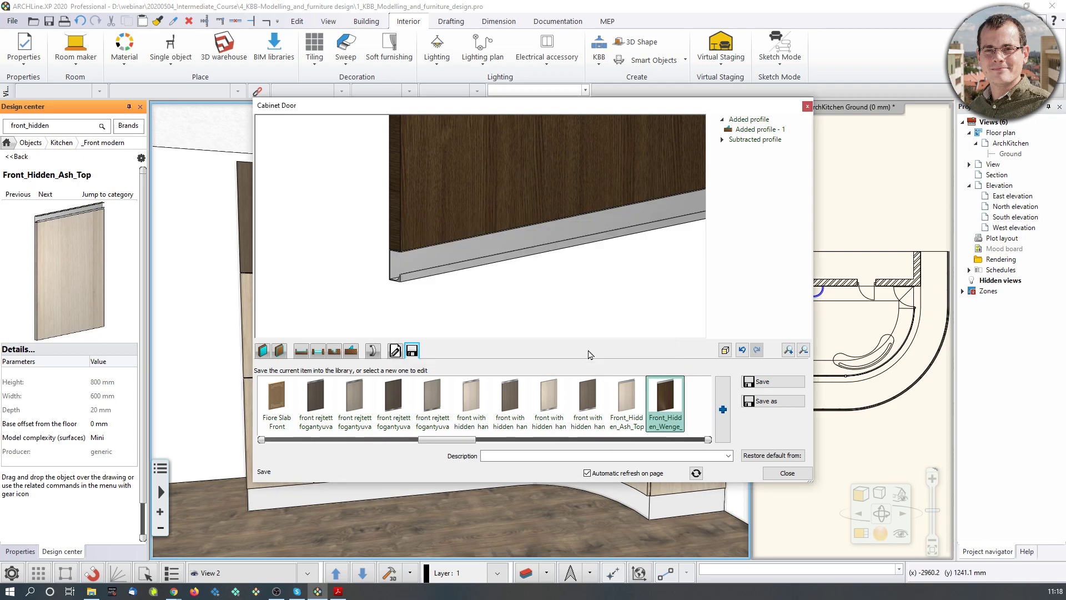
- Change the door front's material to Old_ashtree
scroll(539, 206, "down", 3)
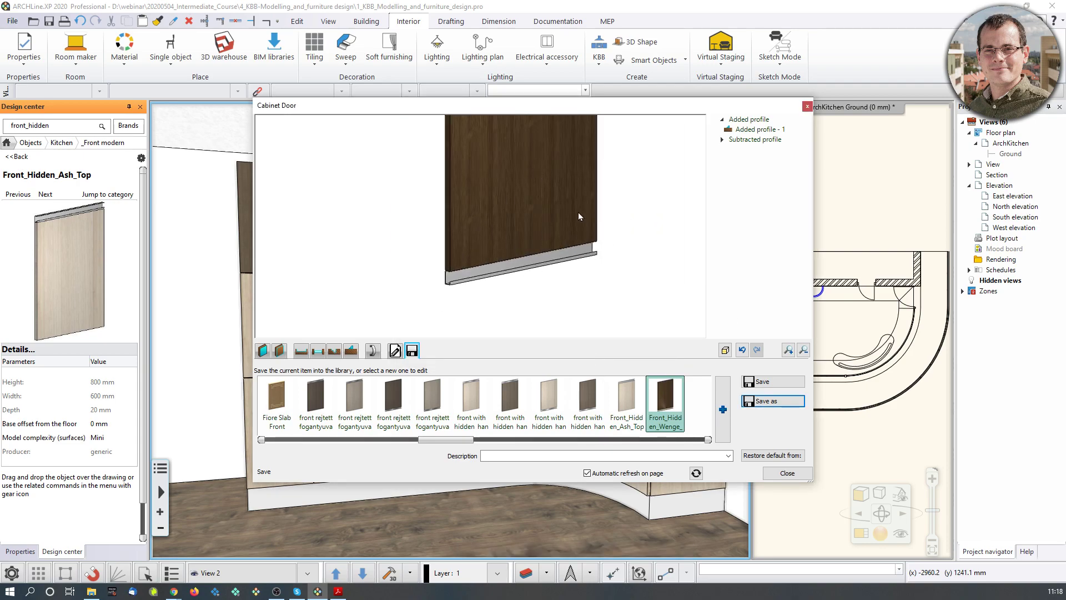
scroll(581, 215, "down", 2)
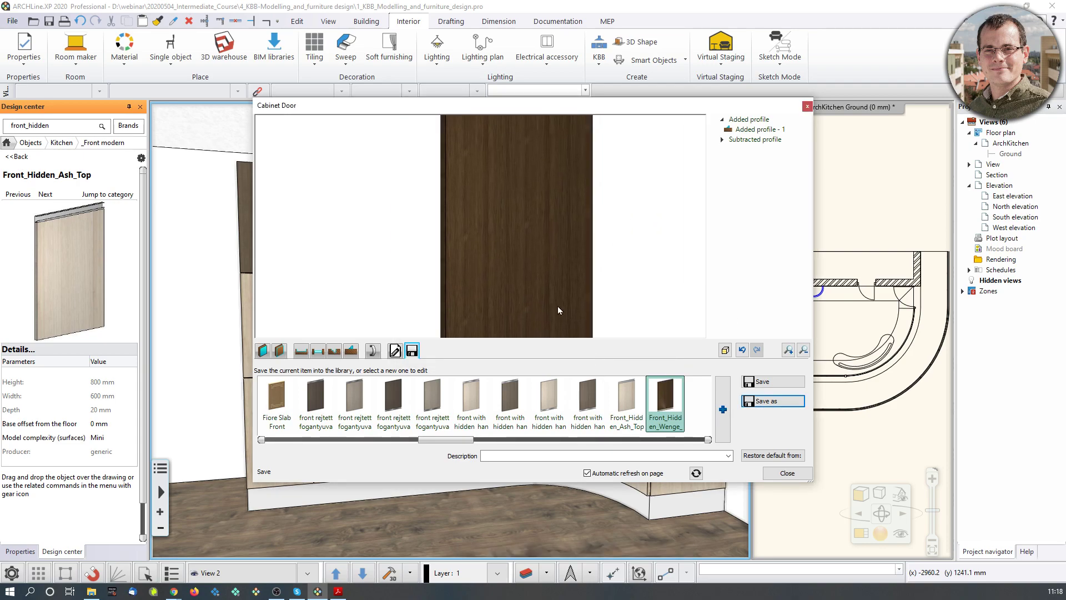
left_click(262, 350)
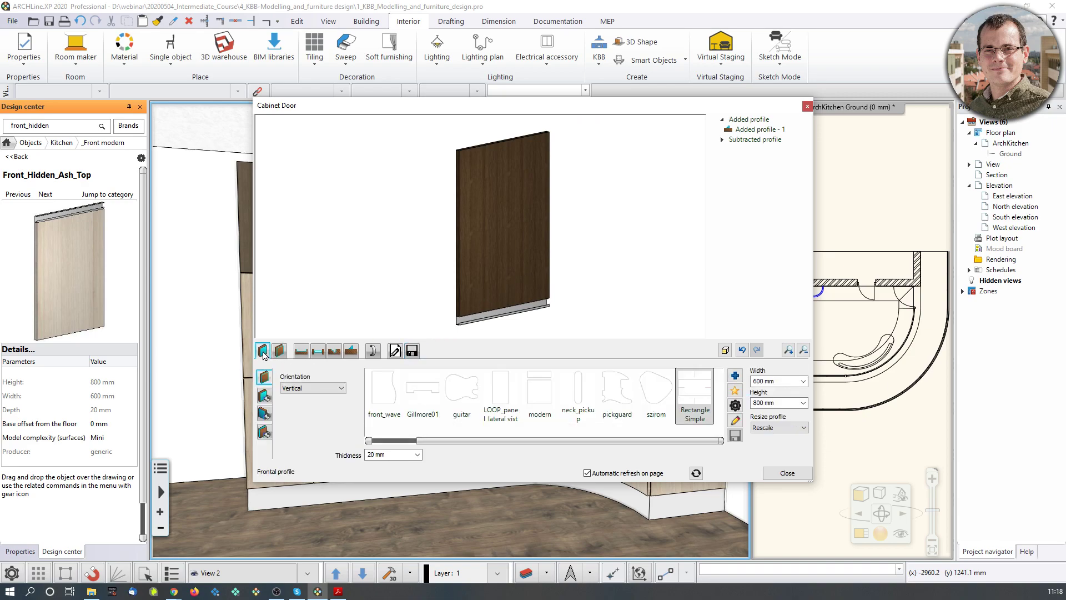
left_click(265, 395)
left_click(502, 397)
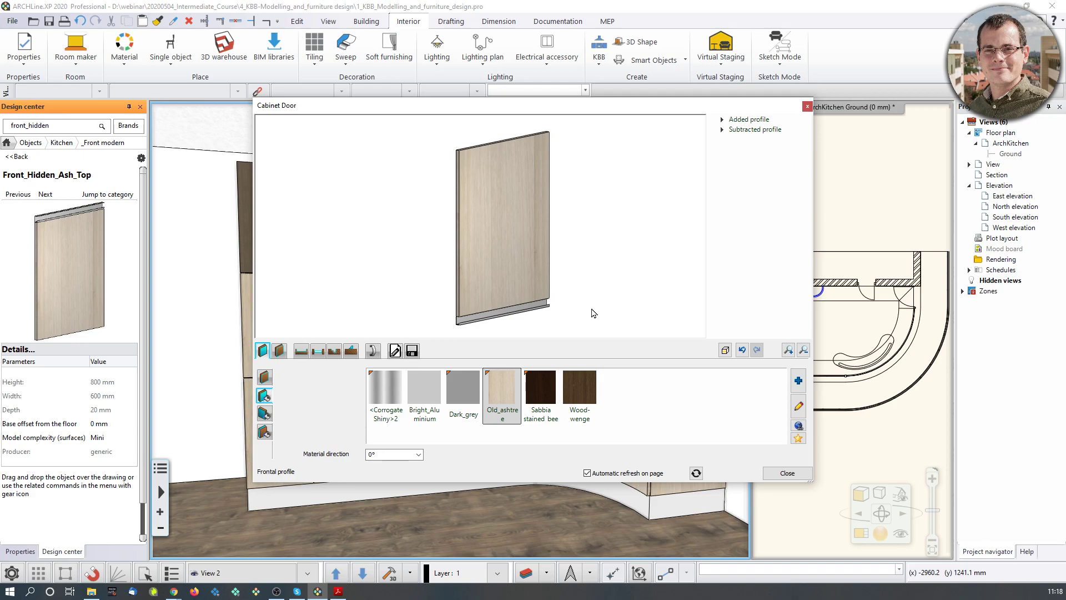
- Save the door as a new library item named Front_Hidden_Ash_Bottom and close the door editor
left_click(412, 350)
left_click(771, 401)
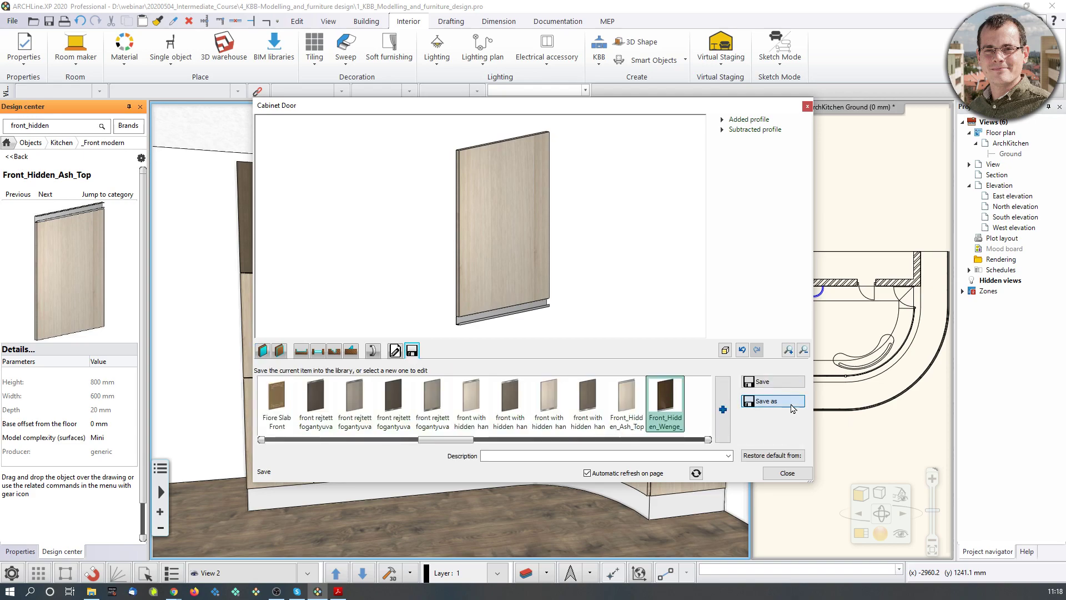
left_click(510, 254)
double_click(460, 257)
left_click(471, 254)
key("BackSpace")
key("BackSpace")
key("BackSpace")
key("BackSpace")
key("BackSpace")
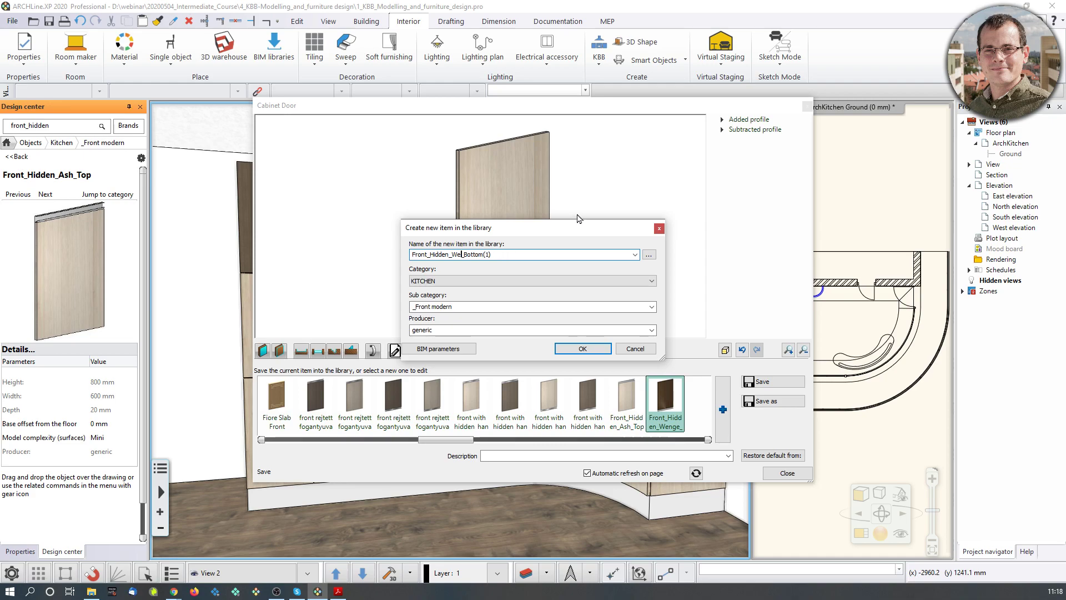
type("Ash")
left_click(582, 348)
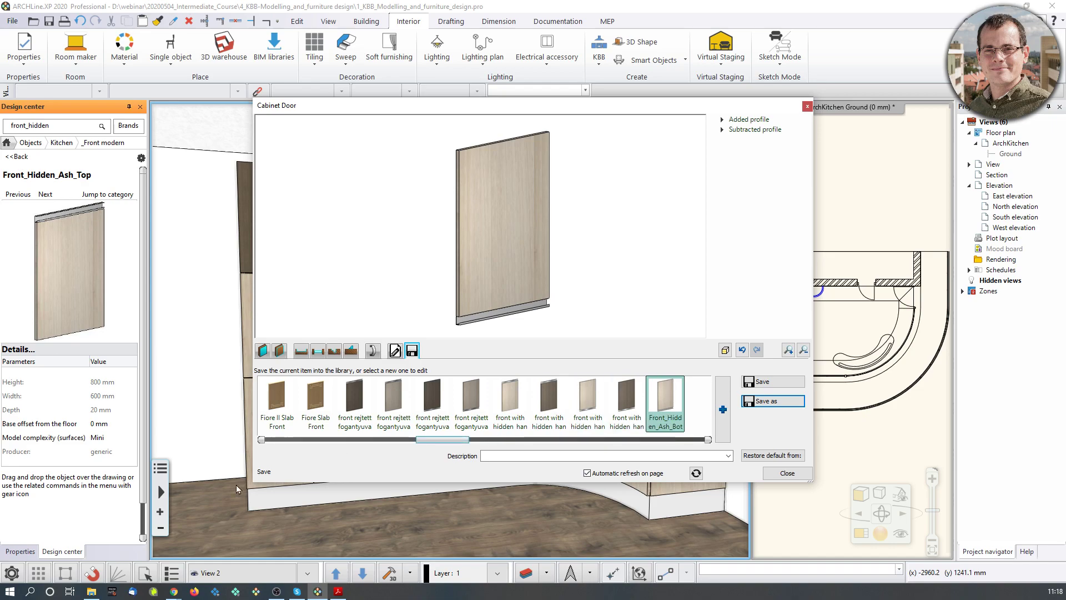
left_click(787, 473)
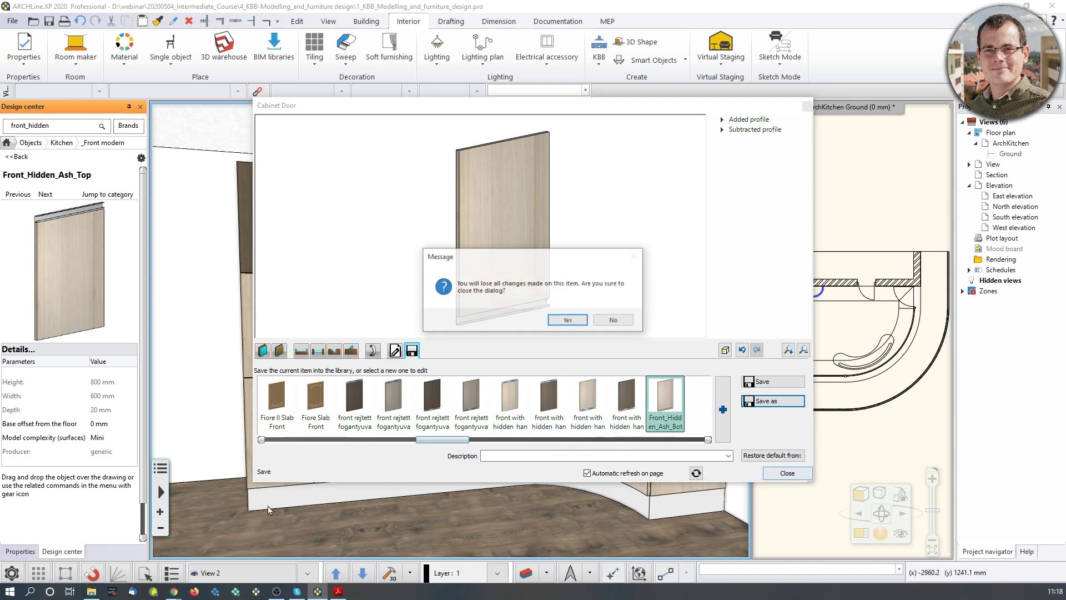
left_click(574, 321)
- Check the reference kitchen picture in the Adobe Acrobat Reader course notes and return to the kitchen model
middle_click_drag(395, 358, 399, 358)
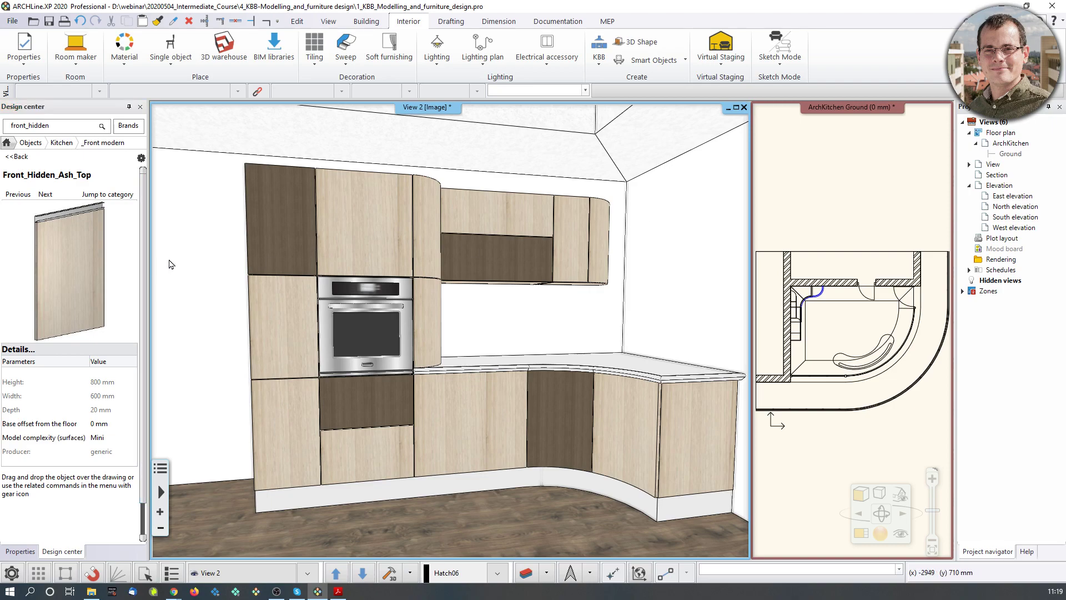
middle_click_drag(295, 262, 320, 269)
scroll(311, 259, "up", 2)
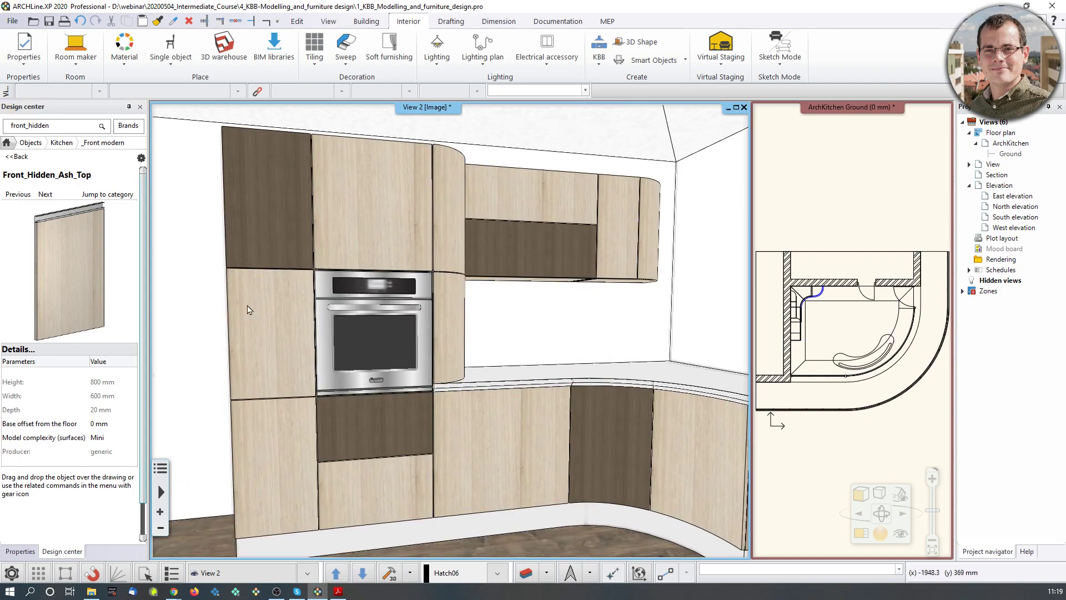
key("alt+Tab")
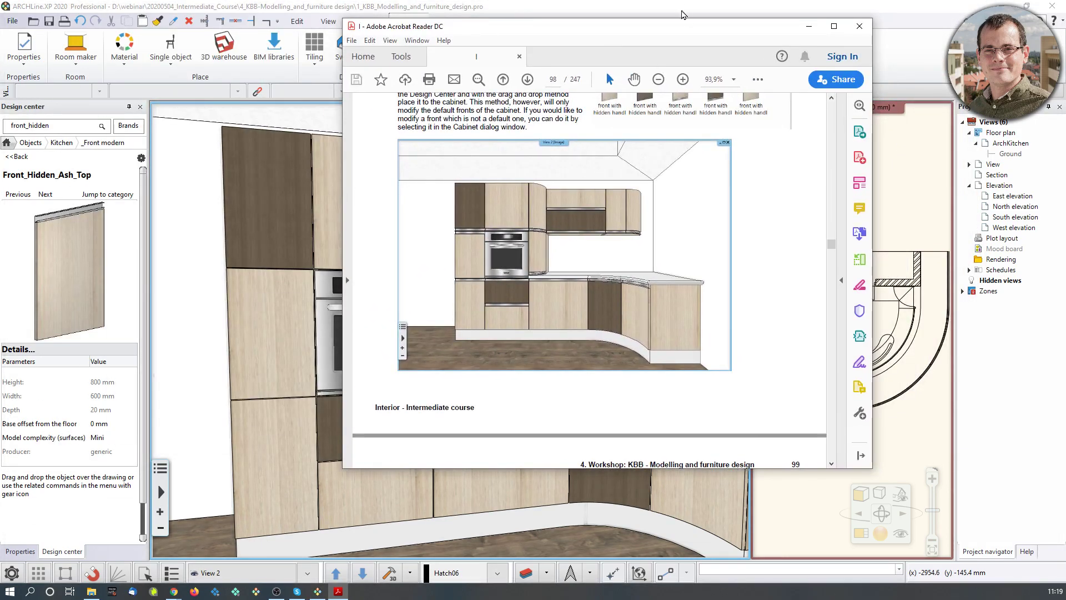
key("alt+Tab")
left_click(283, 286)
middle_click_drag(267, 256, 265, 257)
- Try to apply Front_Hidden_Wenge_Bottom from the front_hidden search results to the tall cabinet beside the oven, and undo it
left_click(59, 217)
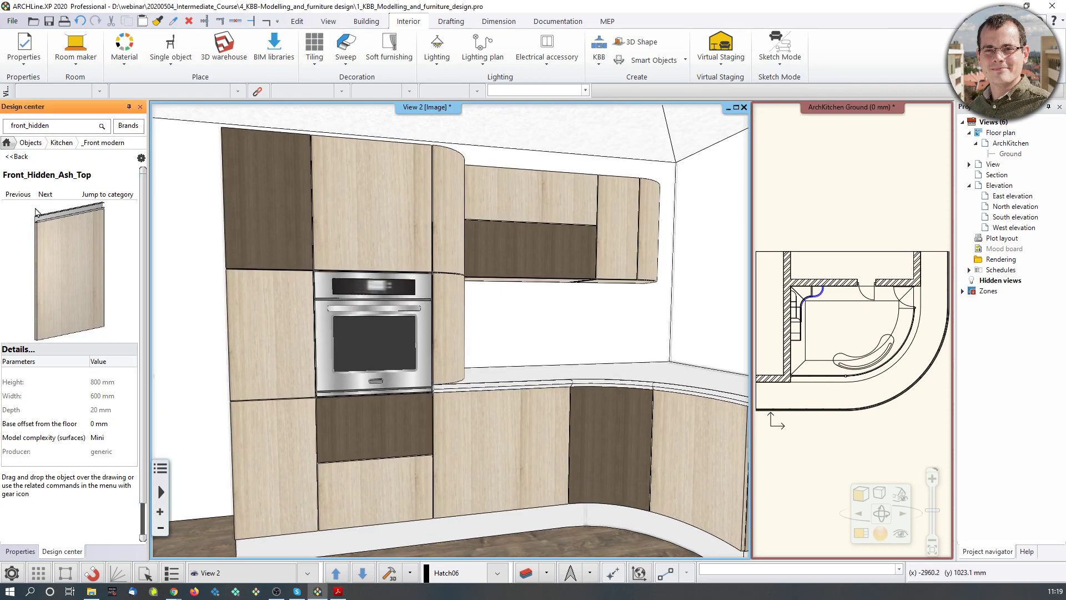
left_click(17, 156)
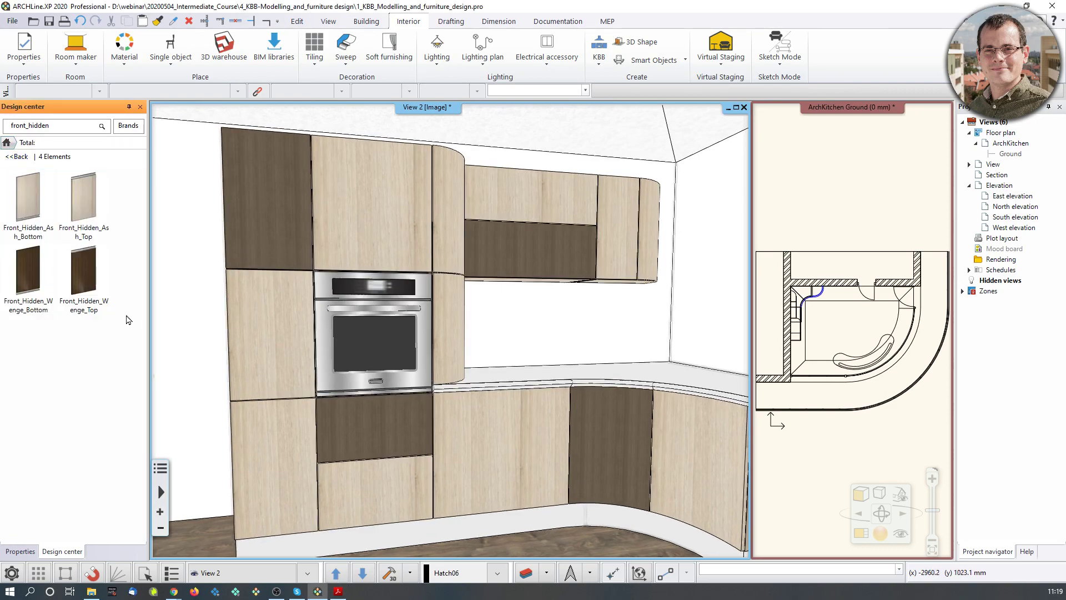
mouse_move(48, 288)
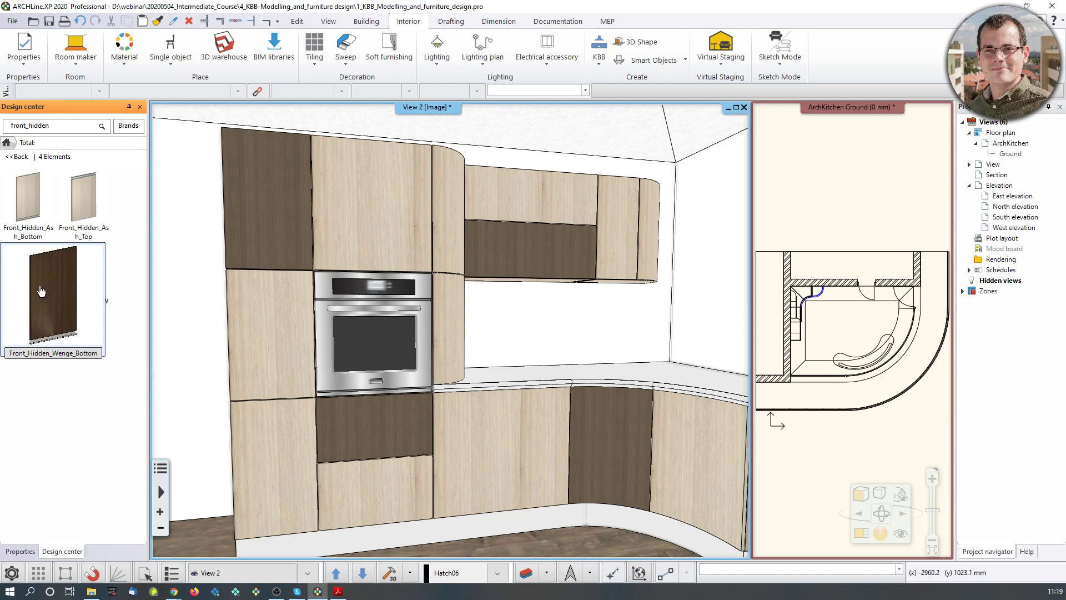
left_click_drag(30, 295, 254, 225)
left_click(272, 233)
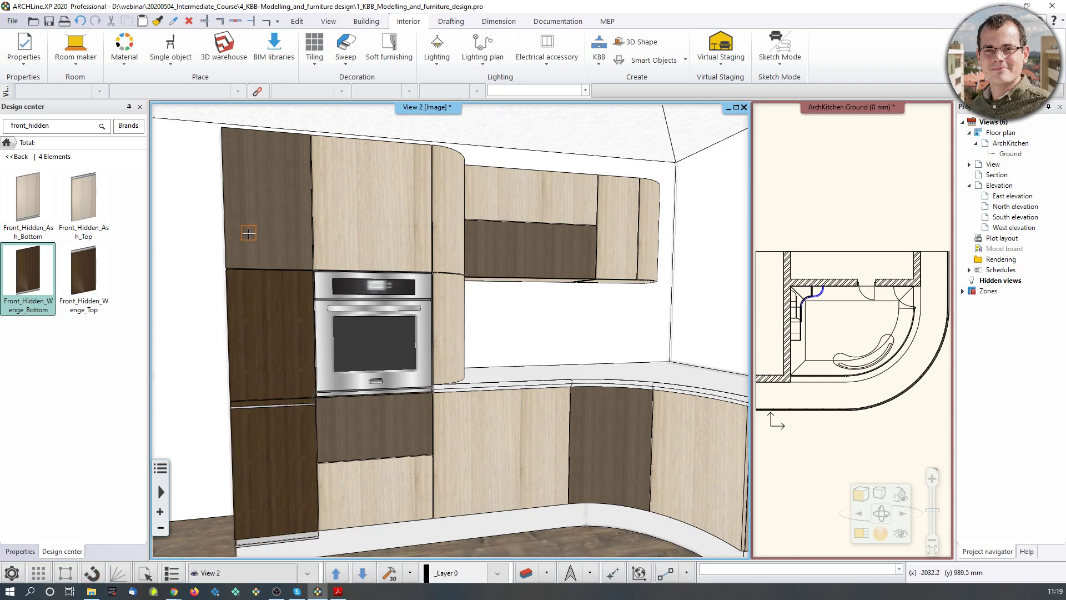
scroll(266, 285, "up", 2)
middle_click_drag(253, 302, 298, 303)
key("ctrl+z")
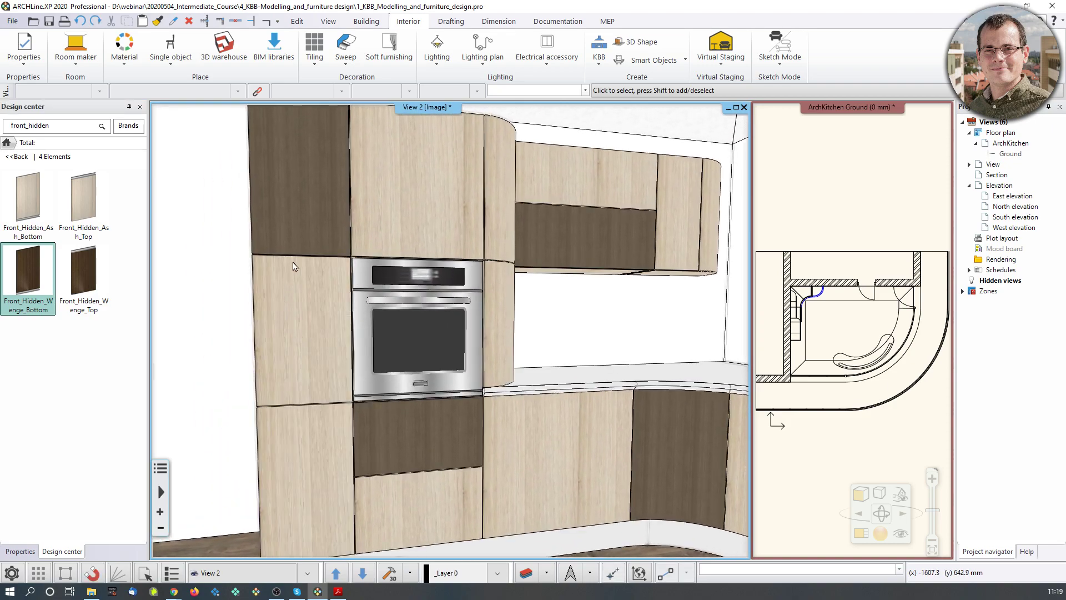
- Open the tall cabinet beside the oven for editing and show the front style options of its uppermost door
left_click(282, 191)
left_click(309, 238)
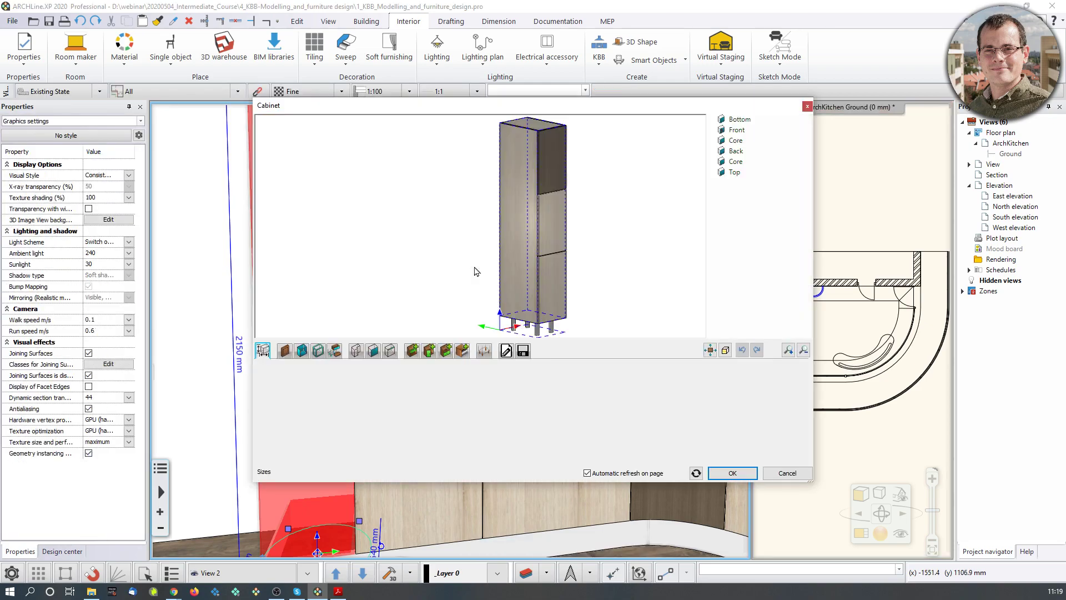
scroll(548, 227, "up", 3)
scroll(514, 232, "up", 2)
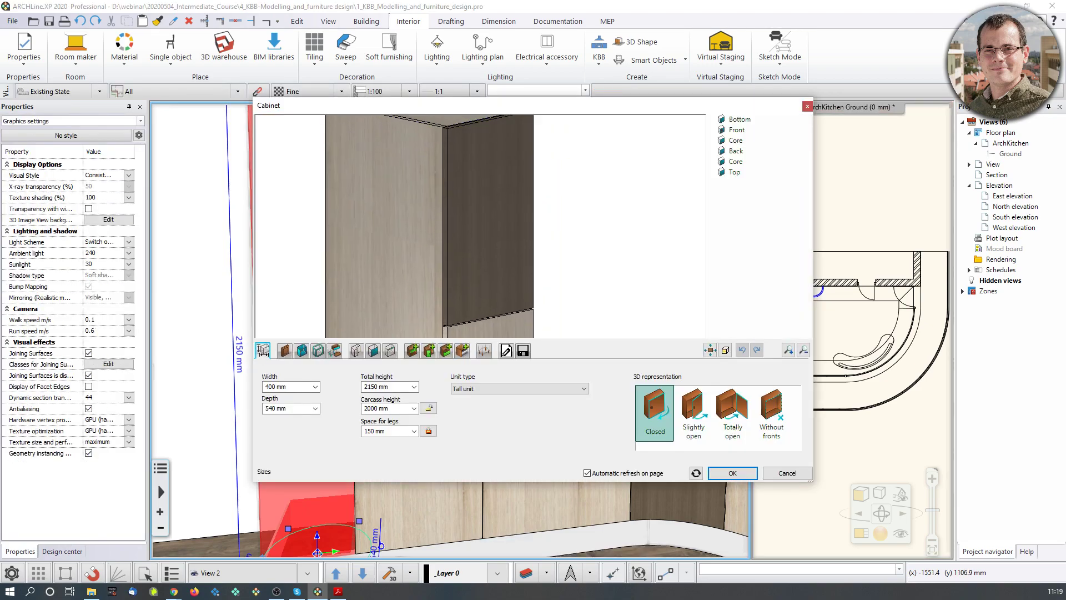
left_click(481, 272)
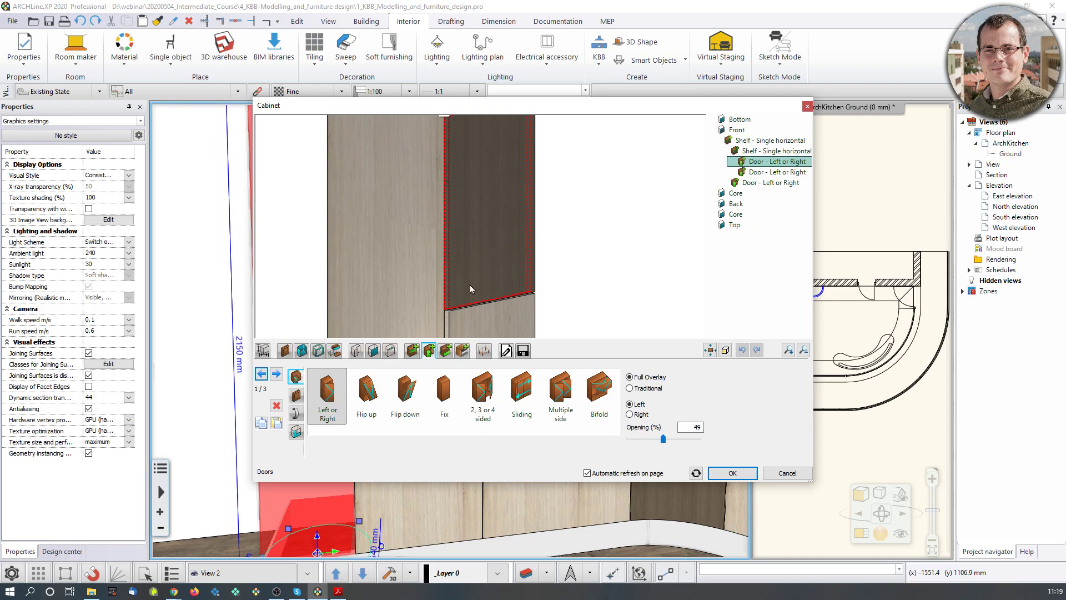
left_click(296, 394)
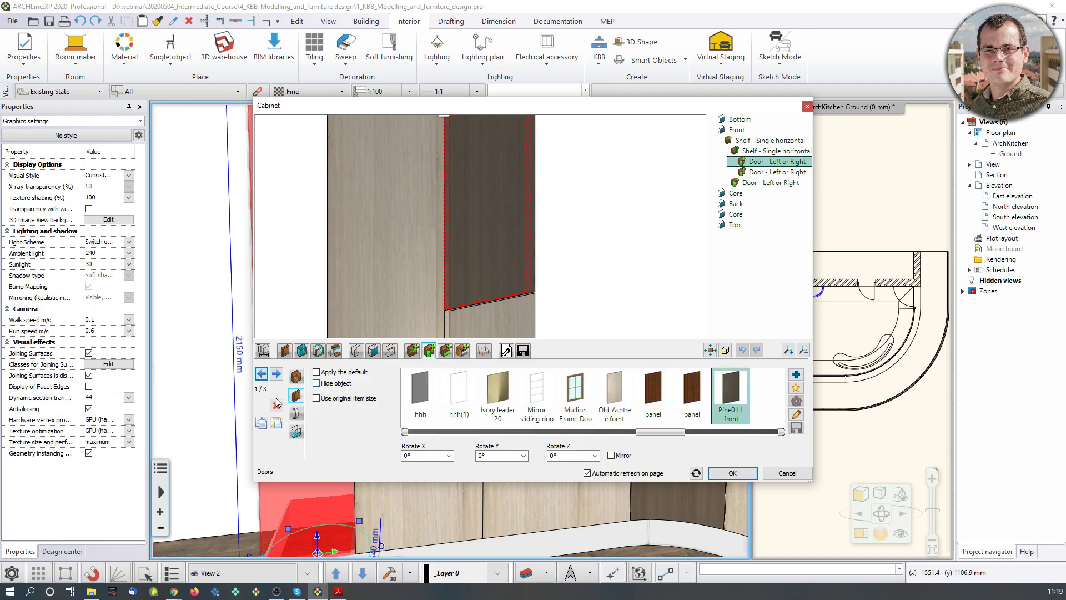
- Search the object library for front_hidden, assign Front_Hidden_Wenge_Bottom to the tall cabinet's uppermost door, and confirm the cabinet
left_click(797, 376)
left_click(738, 165)
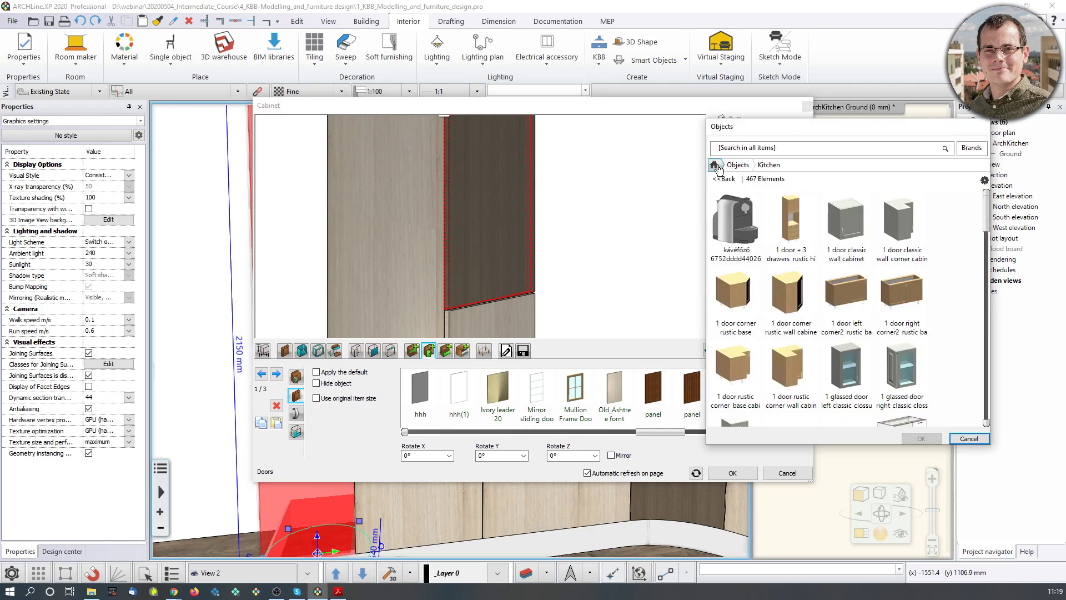
left_click(753, 150)
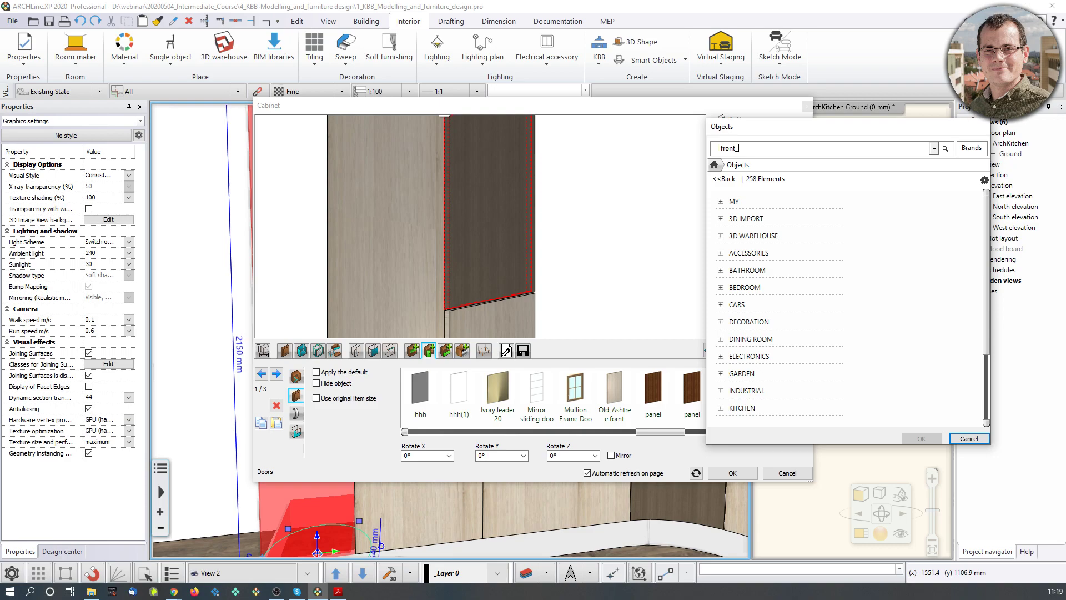
type("front_hidden")
key("Return")
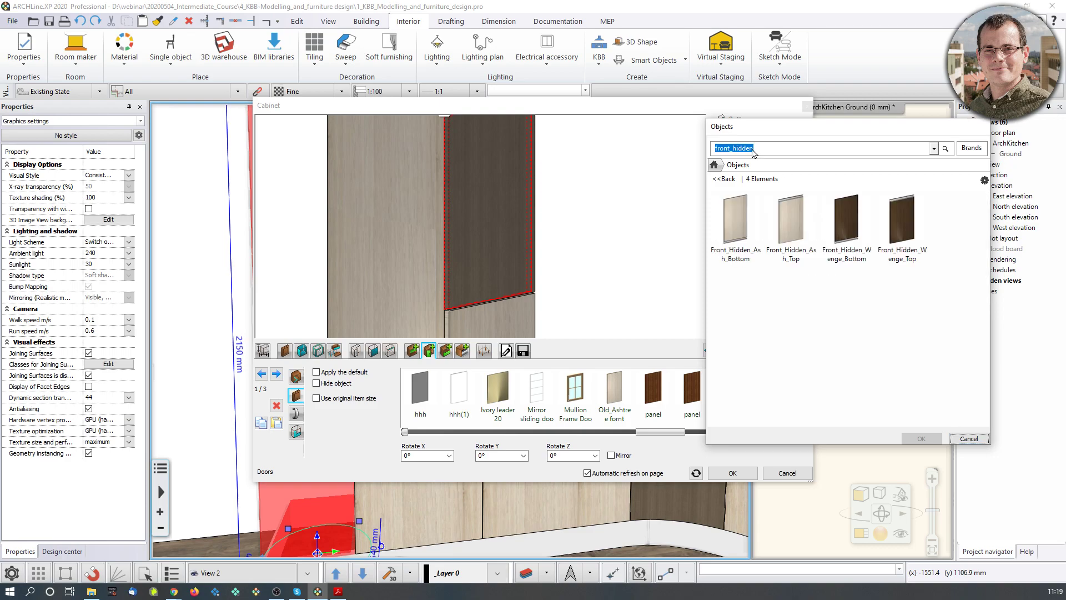
mouse_move(862, 253)
left_click(846, 232)
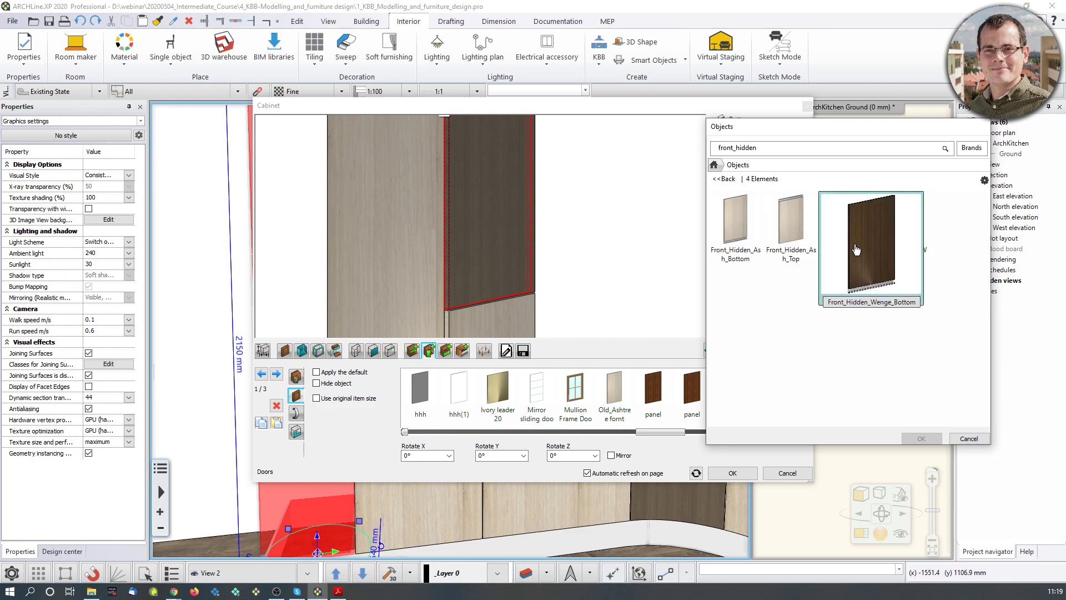
left_click(920, 439)
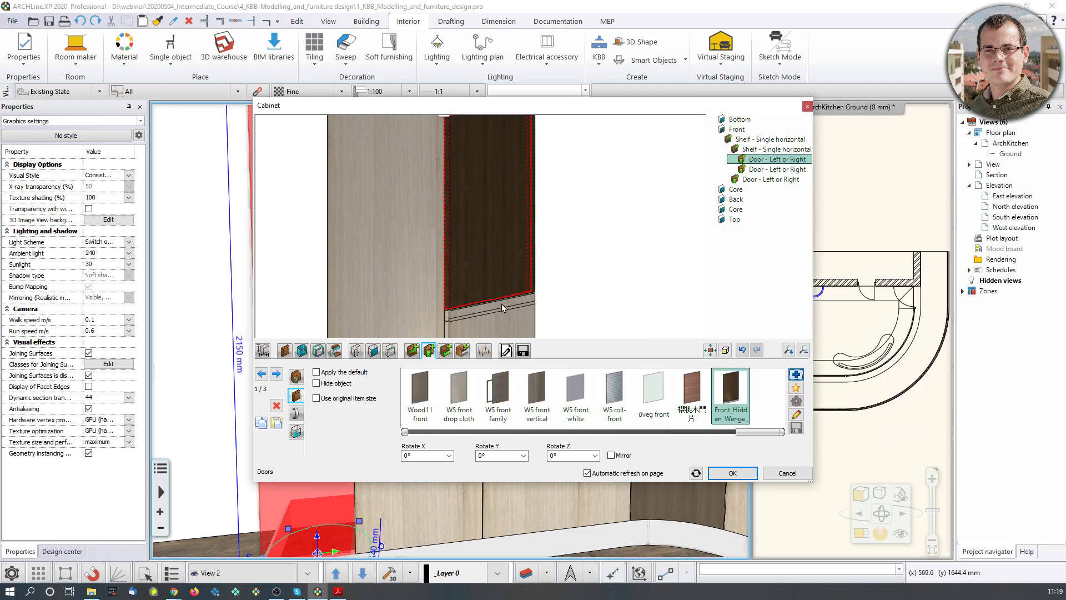
scroll(492, 286, "down", 2)
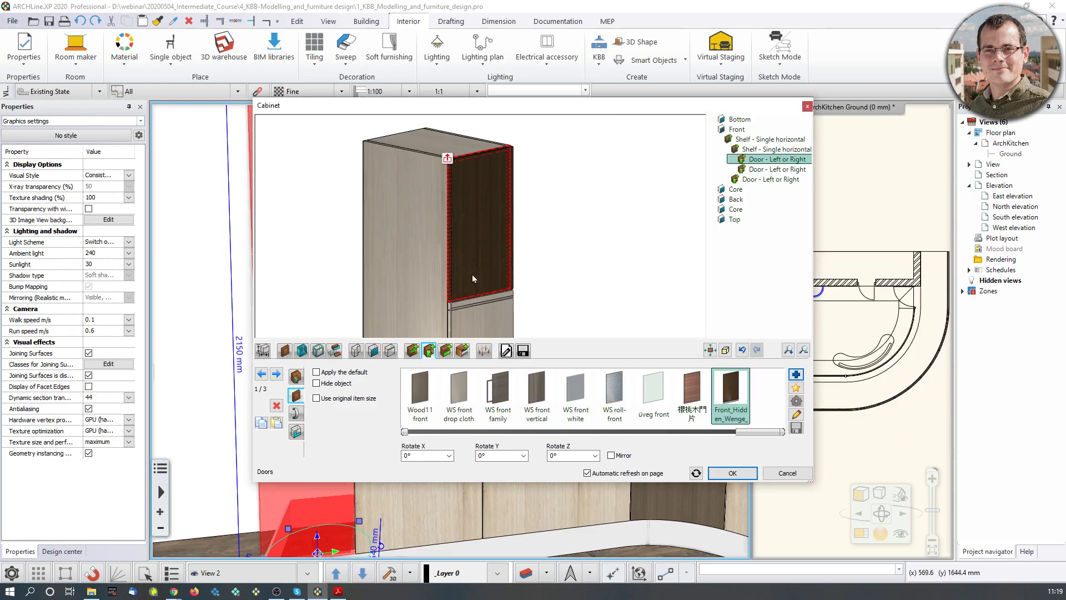
left_click(732, 473)
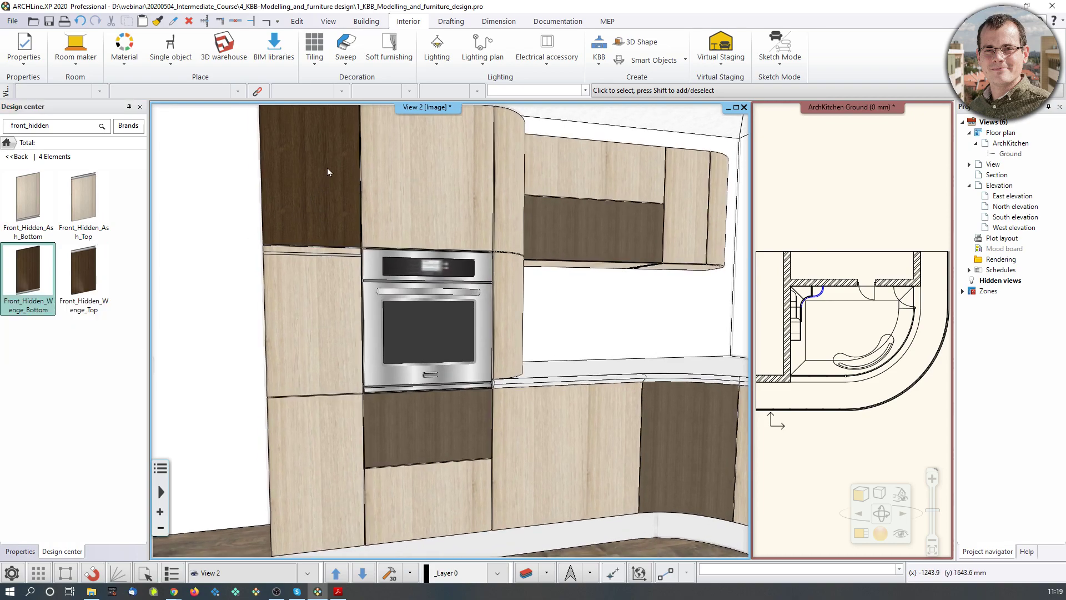
- Open the tall cabinet beside the oven for editing and open the custom front of its uppermost door in the Cabinet Door editor
scroll(327, 171, "up", 1)
left_click(321, 254)
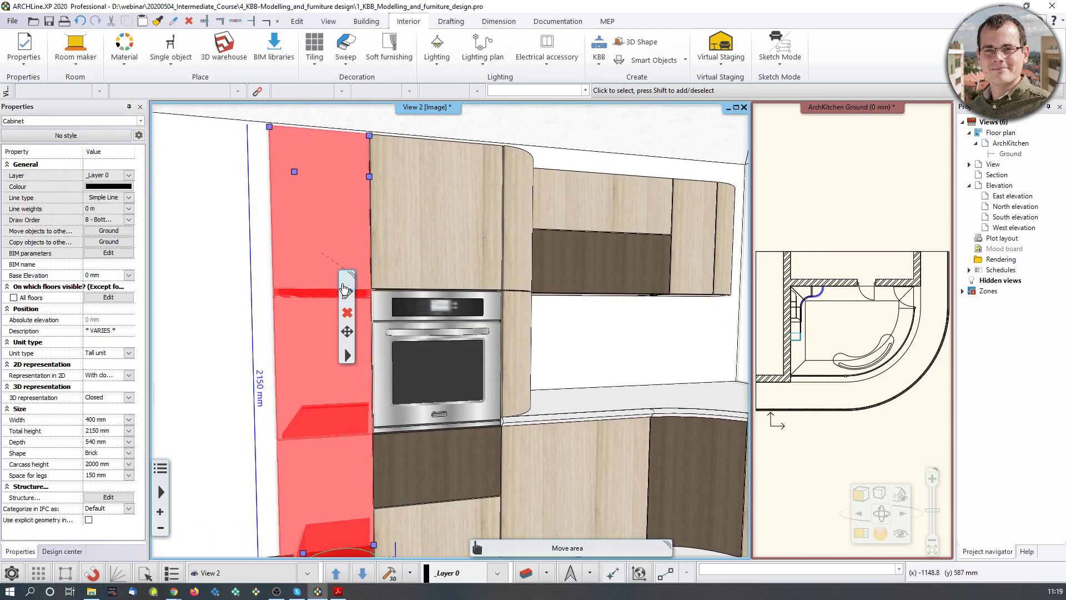
middle_click_drag(371, 263, 376, 270)
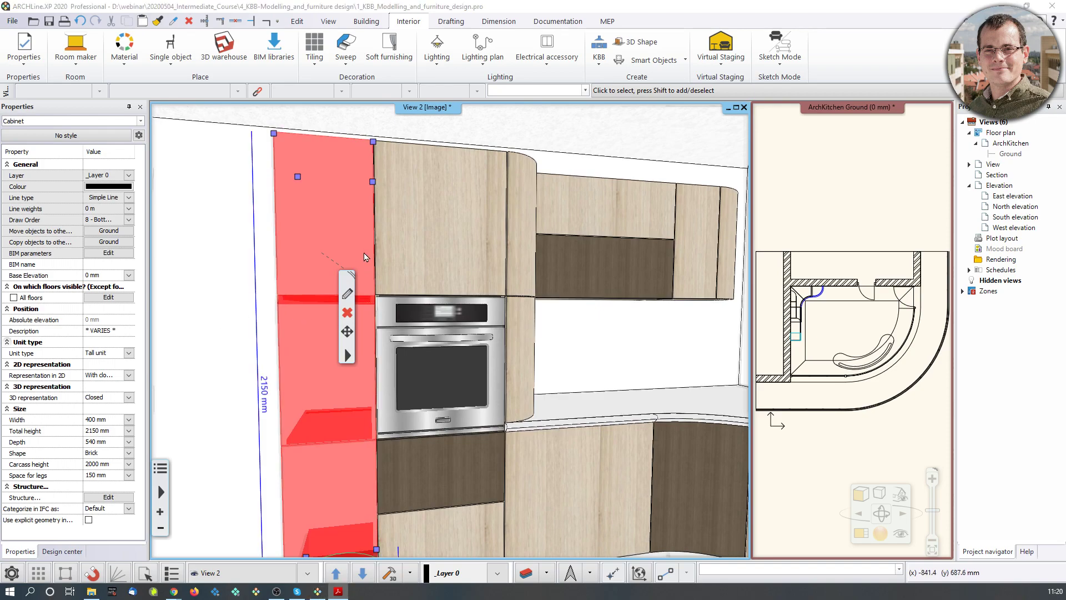
left_click(348, 294)
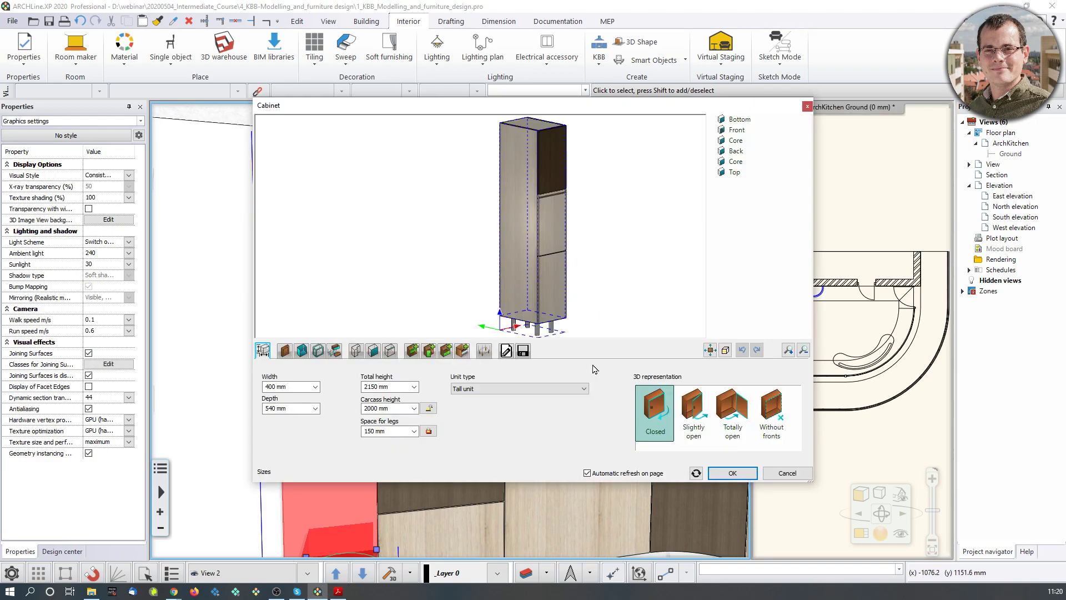
scroll(412, 257, "up", 5)
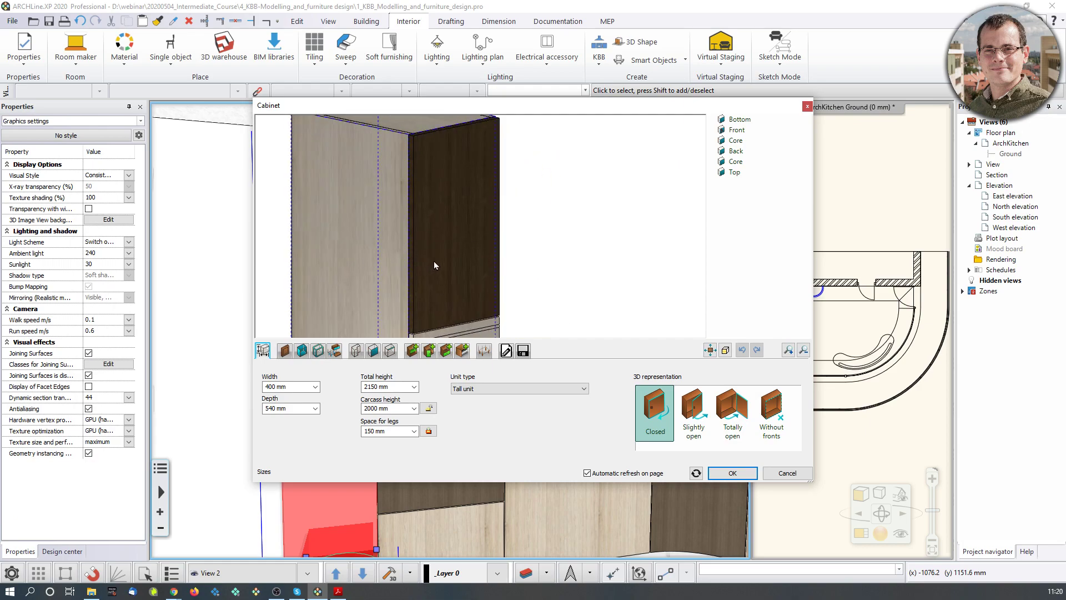
left_click(459, 264)
scroll(475, 281, "down", 1)
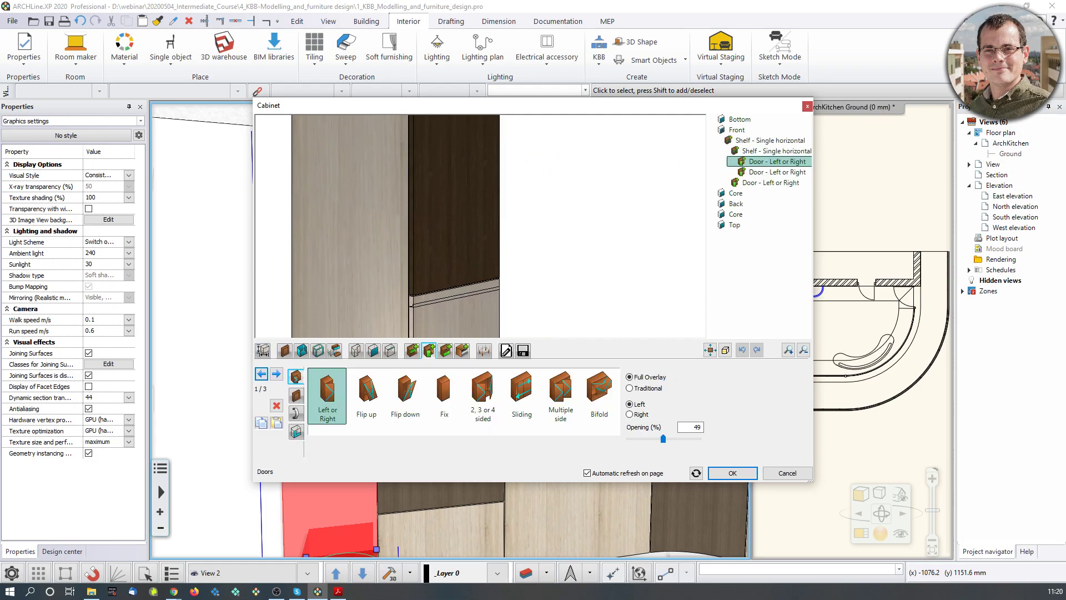
left_click(296, 395)
double_click(738, 389)
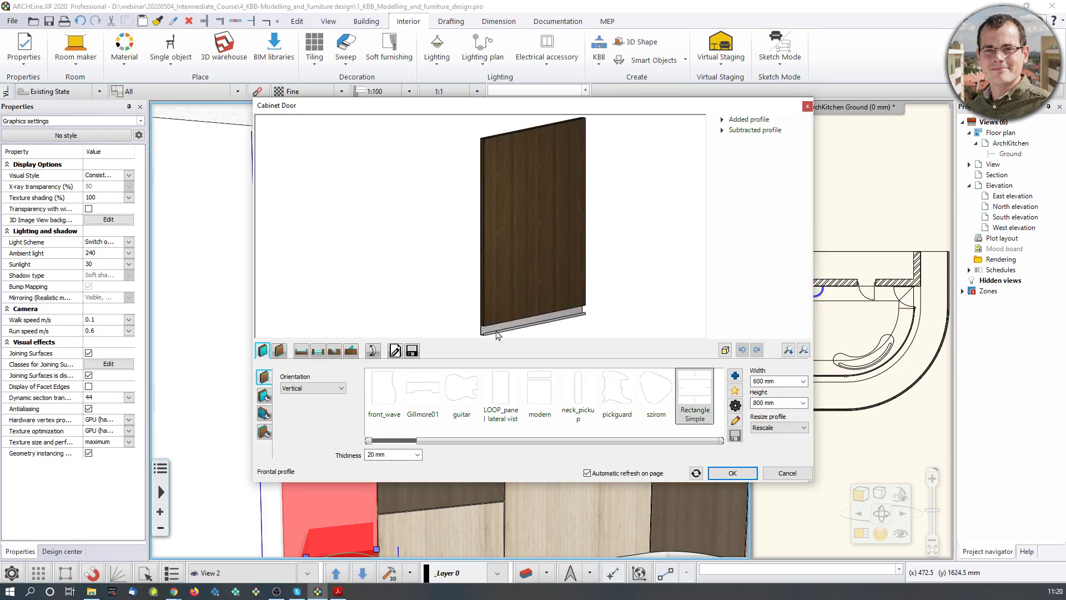
- Set the height of the door front to 750 mm as a local modification without saving the component, and confirm the tall cabinet
left_click(777, 403)
left_click_drag(759, 403, 785, 402)
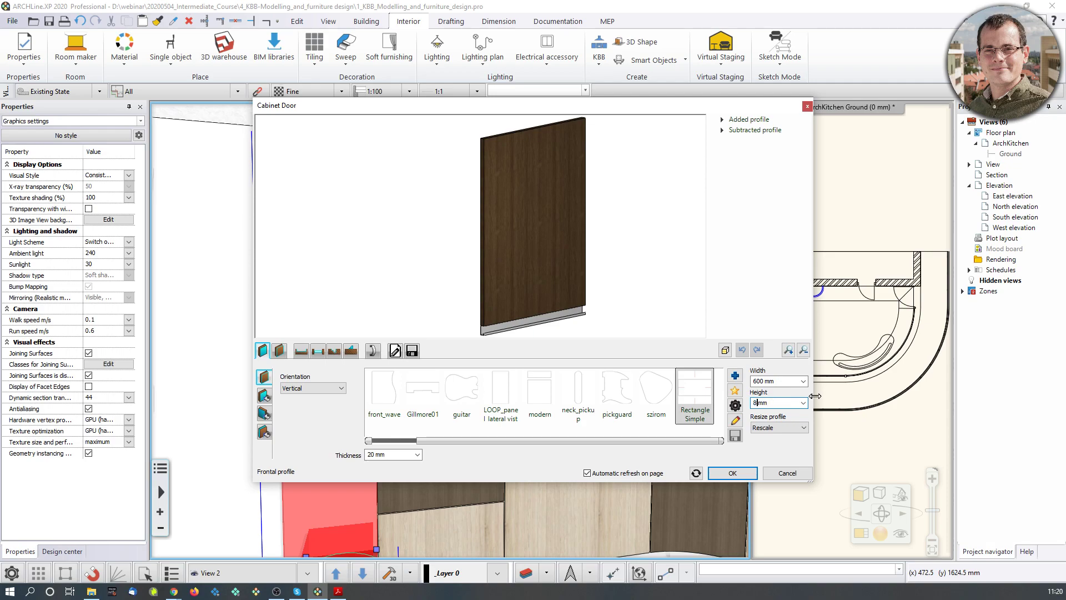
type("750")
left_click(741, 472)
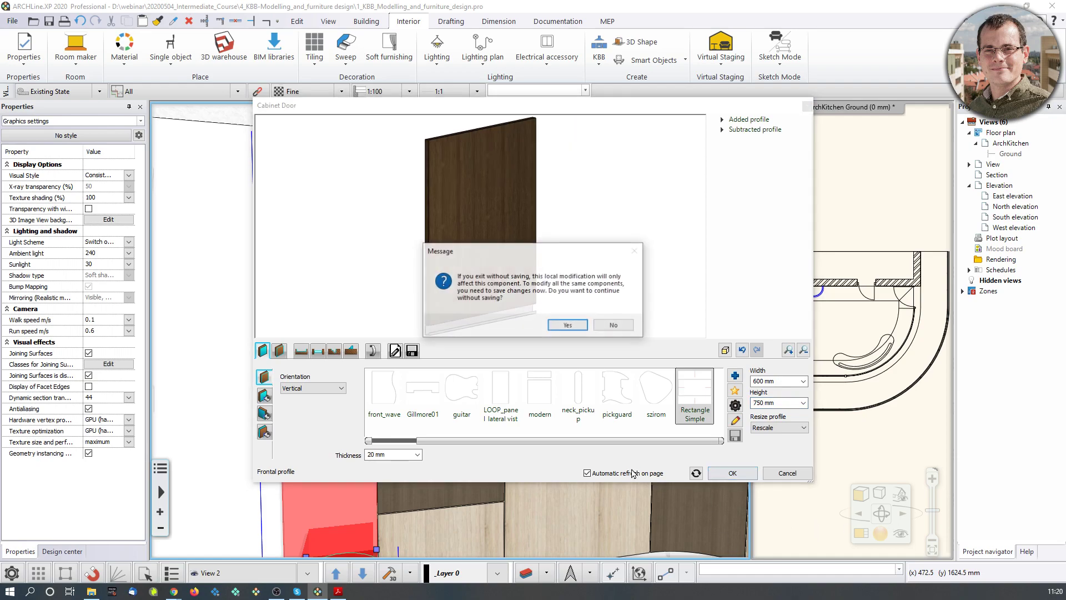
left_click(566, 327)
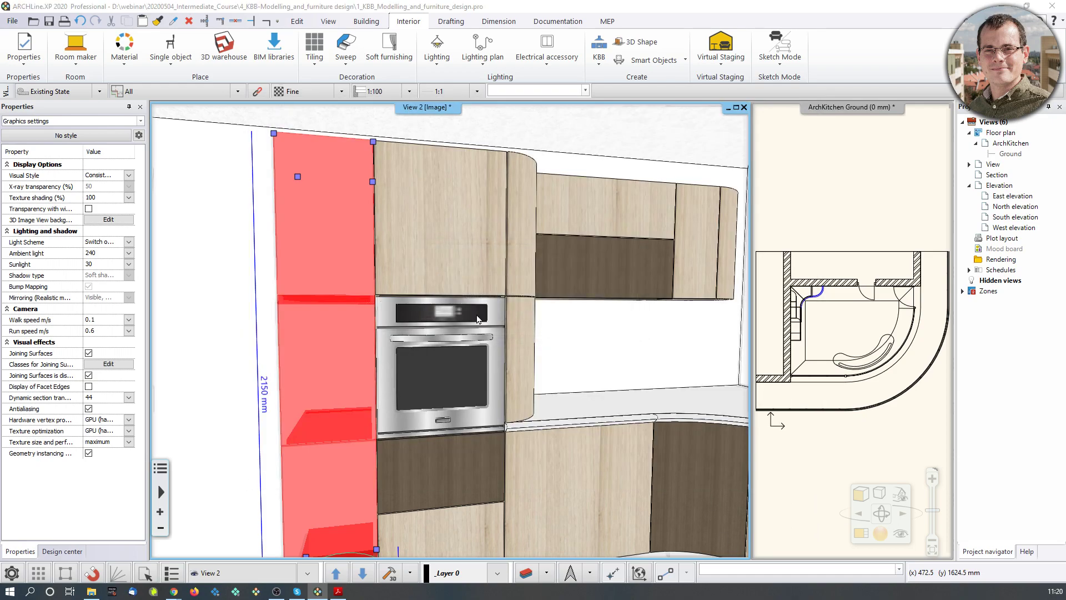
middle_click_drag(568, 199, 566, 215)
scroll(565, 215, "up", 6)
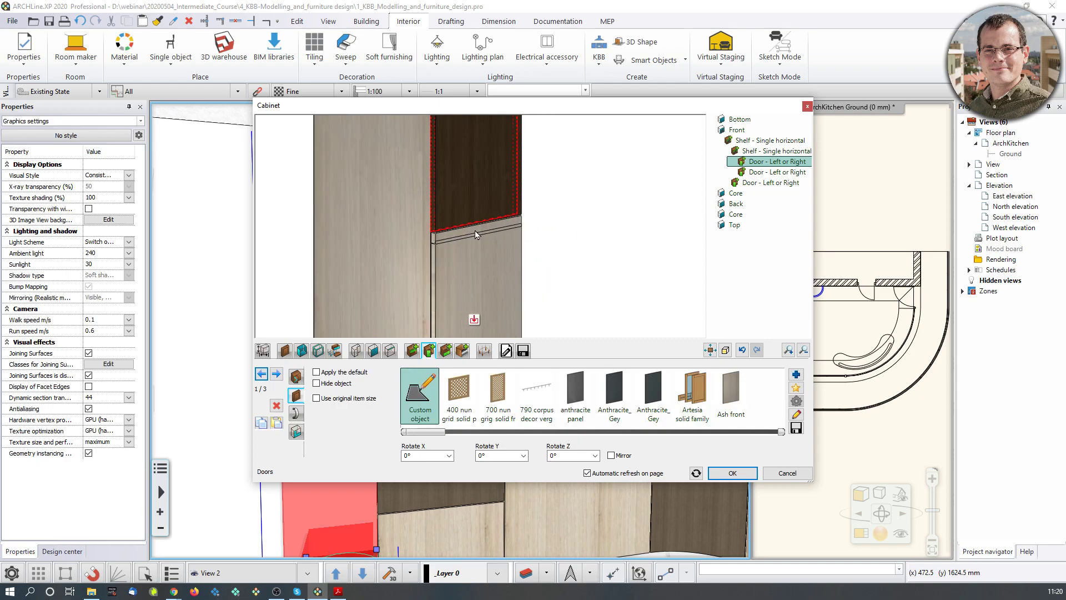
scroll(488, 233, "down", 2)
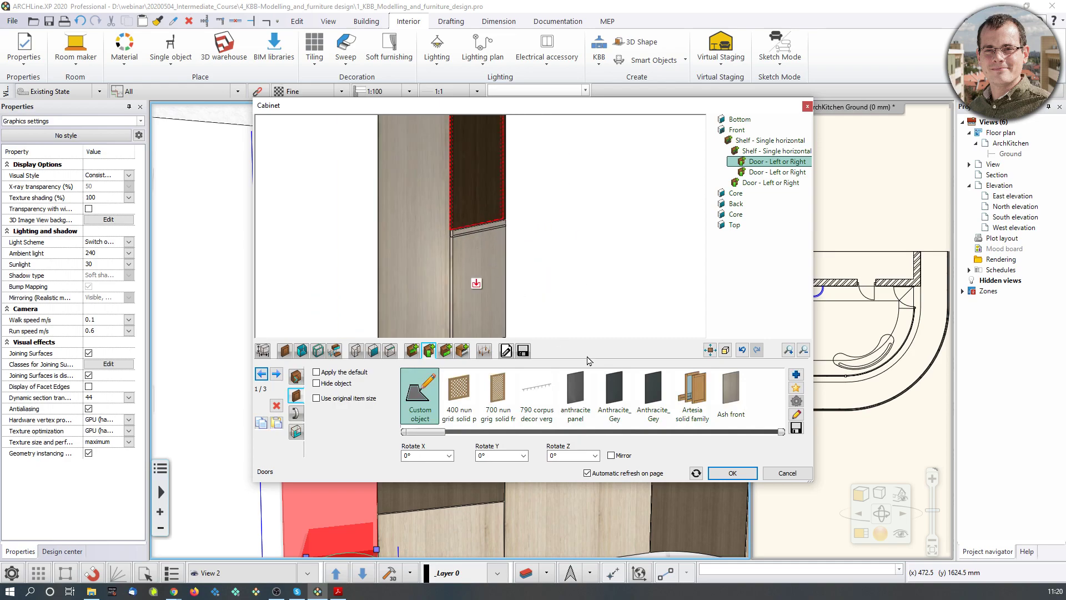
left_click(740, 475)
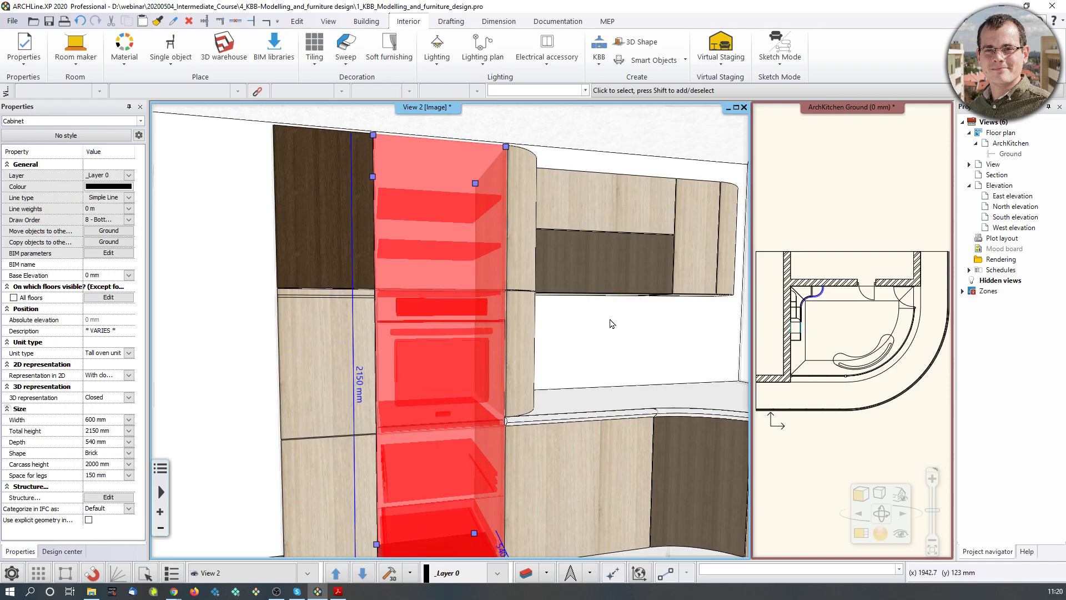
- Open the 882 mm wall cabinet for editing and show the front style options of its lower flip-up door
scroll(511, 280, "up", 5)
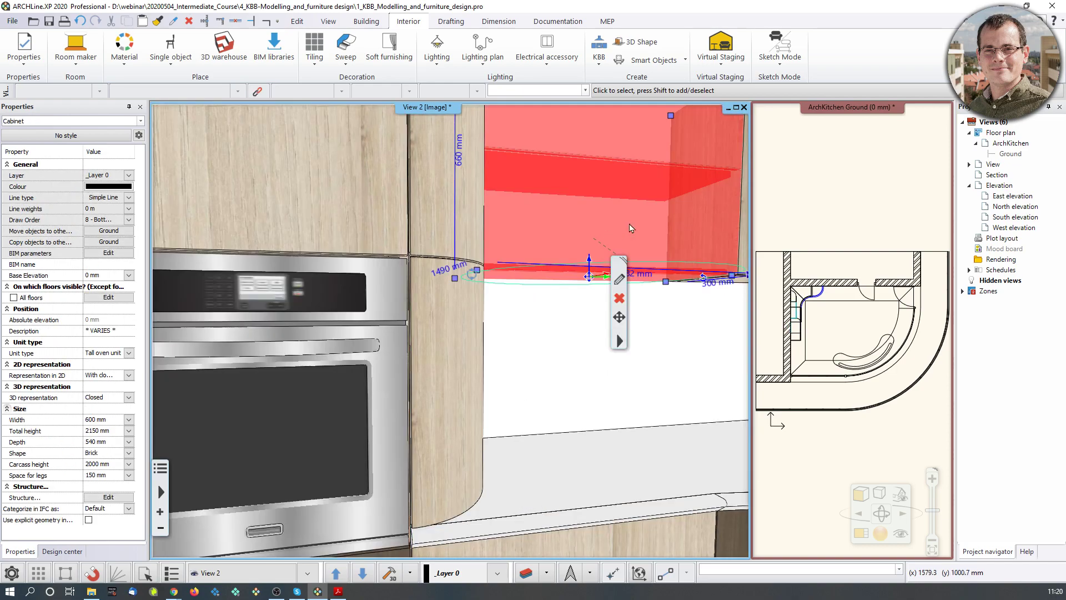
scroll(329, 304, "up", 2)
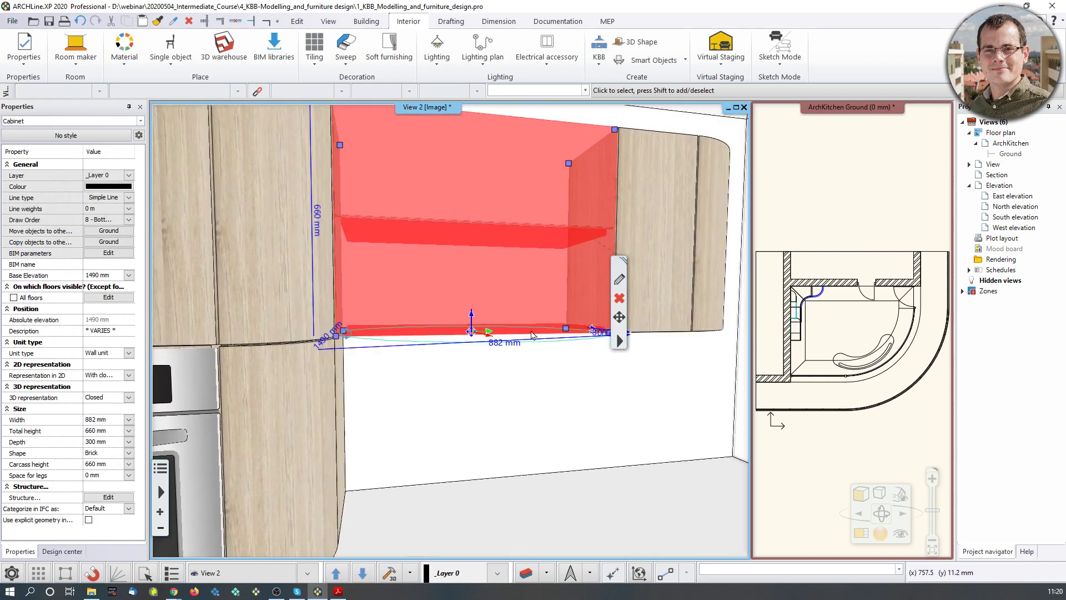
double_click(329, 304)
scroll(433, 289, "up", 3)
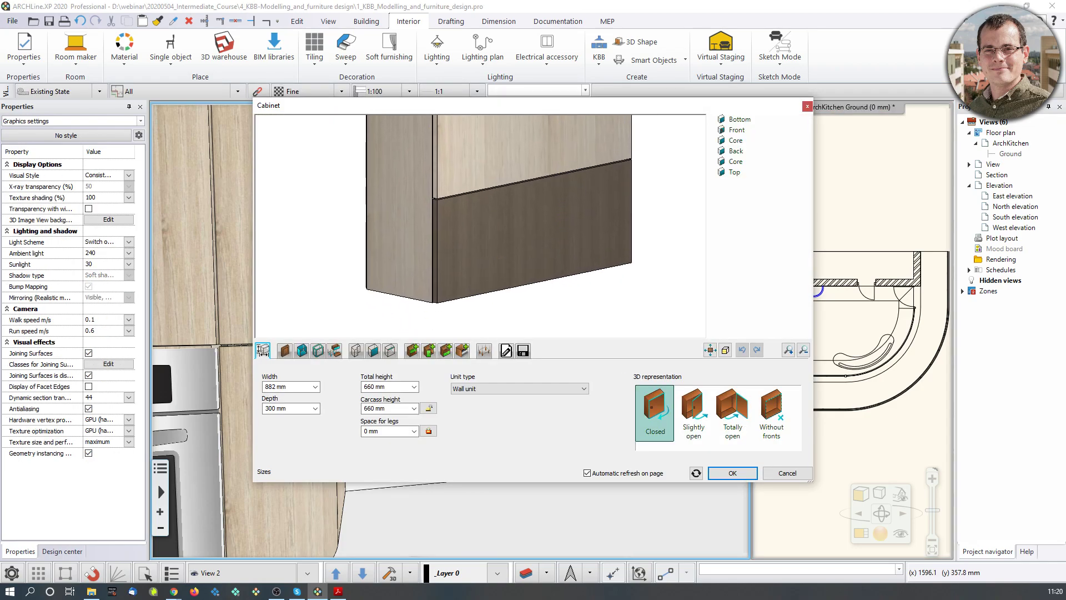
left_click(502, 241)
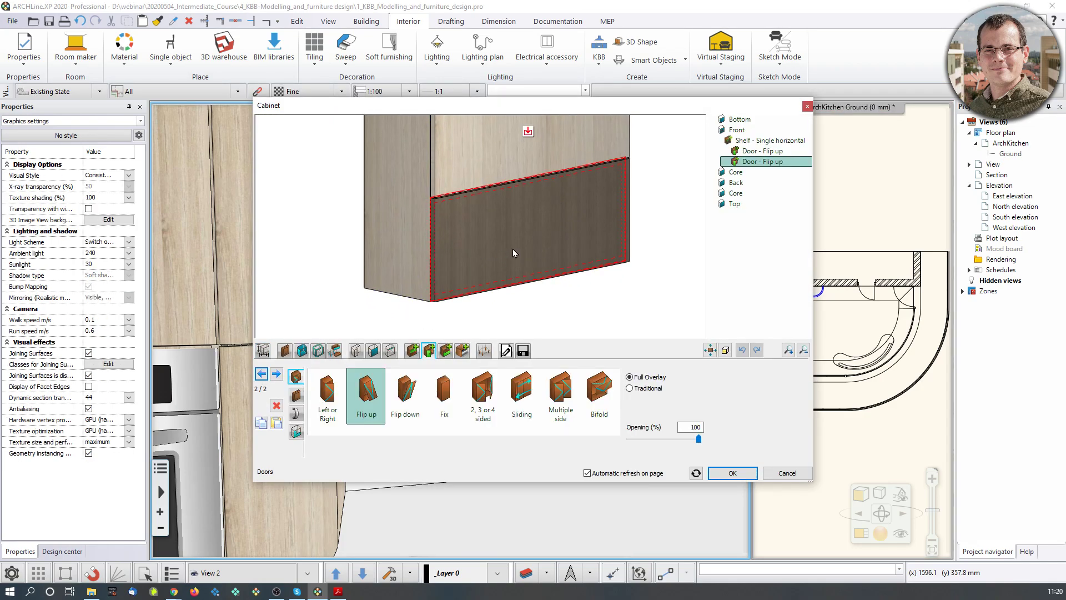
left_click(295, 394)
- Search all library objects for front_hidden and assign Front_Hidden_Wenge_Bottom to the wall cabinet's lower door
left_click(796, 373)
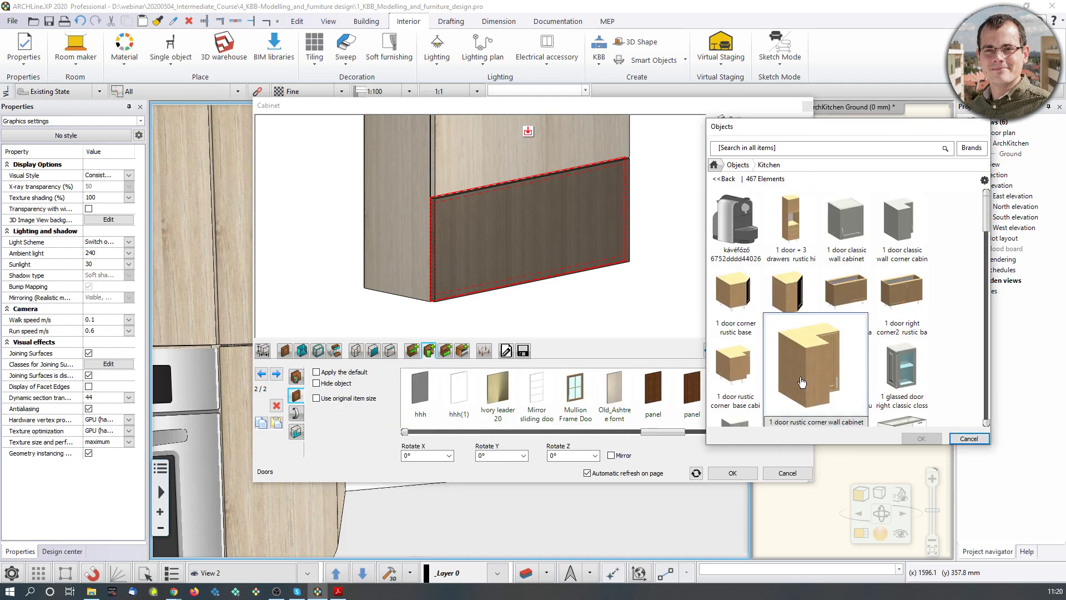
left_click(714, 166)
left_click(741, 150)
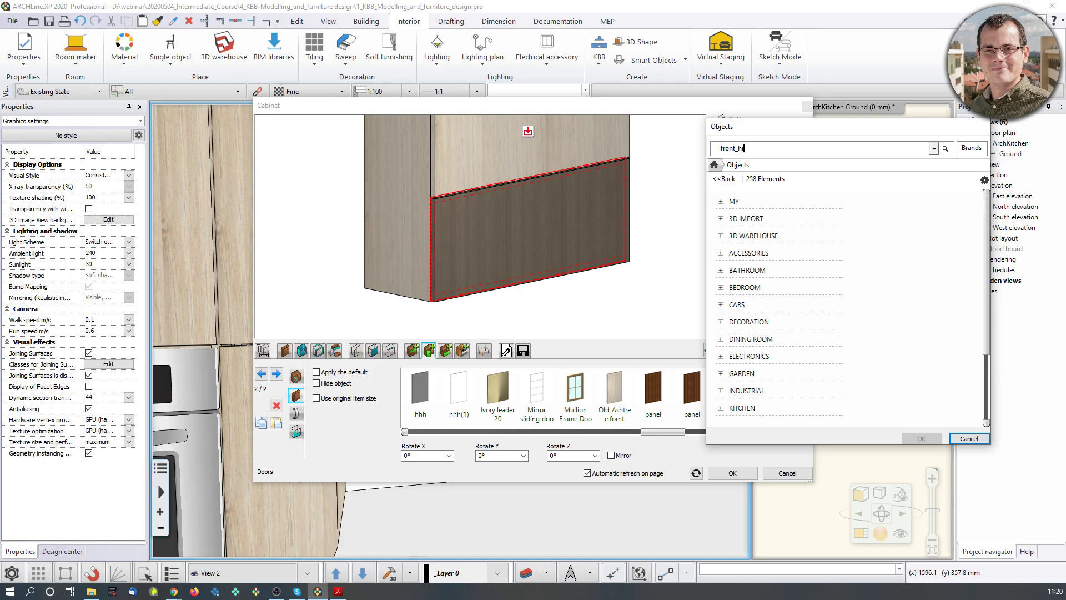
type("front_hidden")
key("Return")
left_click(846, 225)
left_click(921, 438)
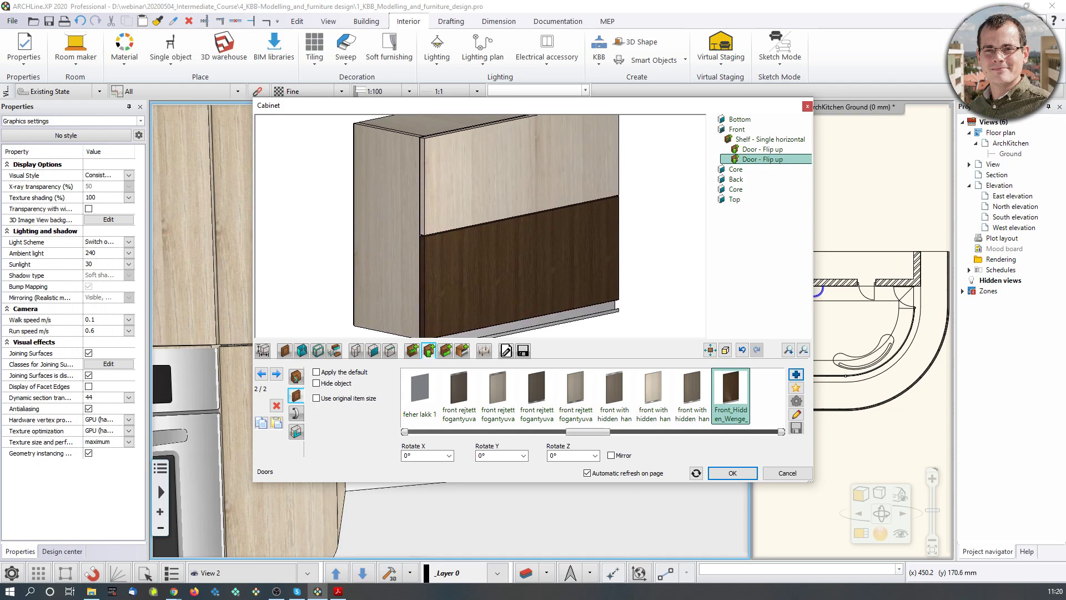
- Turn off the default front for the wall cabinet's upper flip-up door
left_click(500, 172)
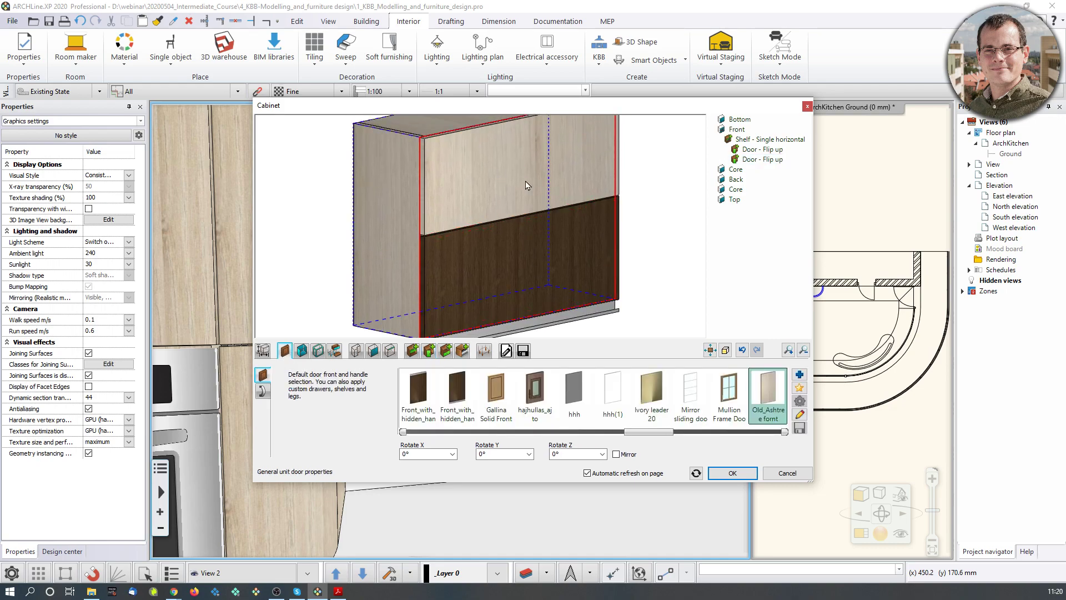
left_click(543, 167)
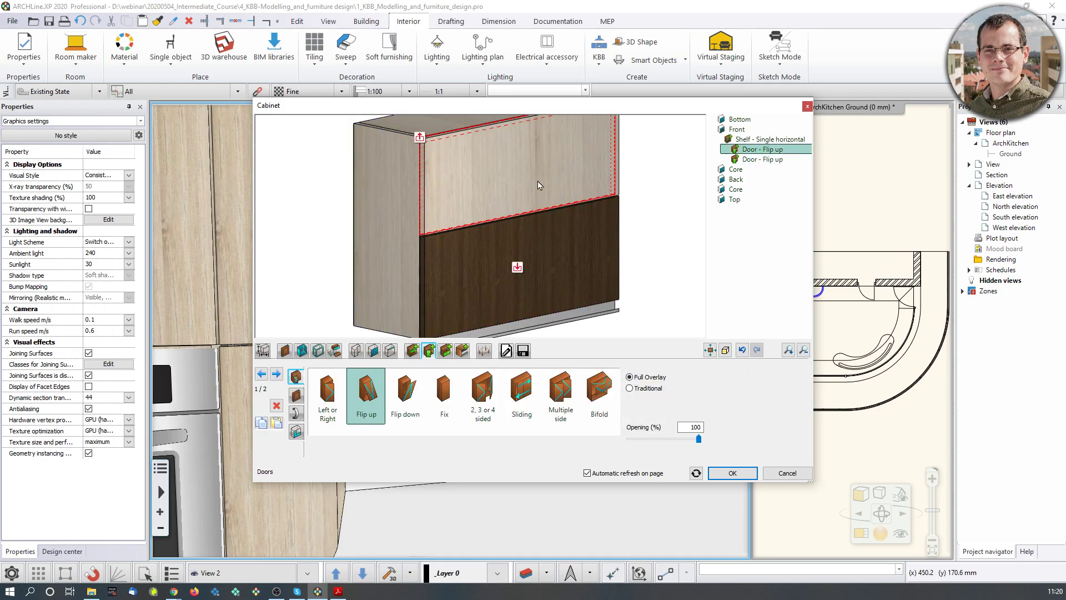
left_click(296, 395)
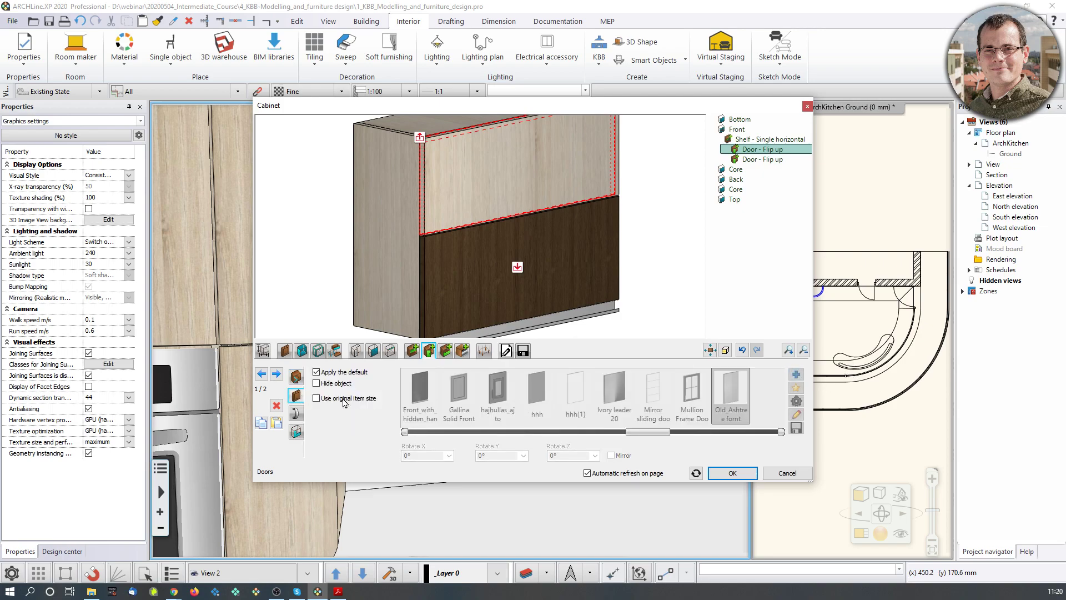
left_click(316, 372)
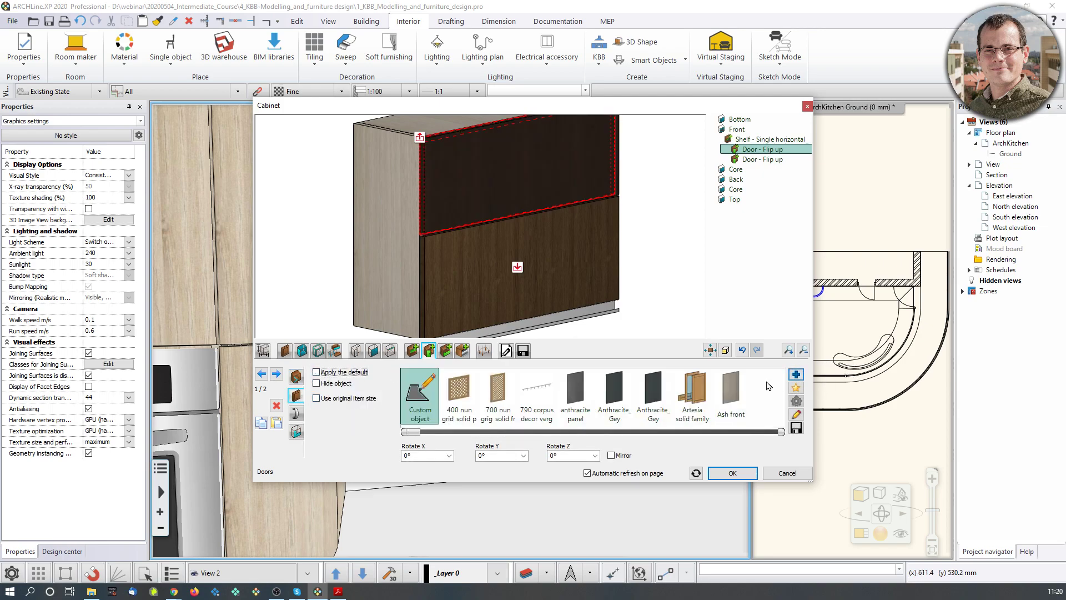
- Assign Front_Hidden_Ash_Bottom from the _Front modern folder to the wall cabinet's upper door
left_click(796, 375)
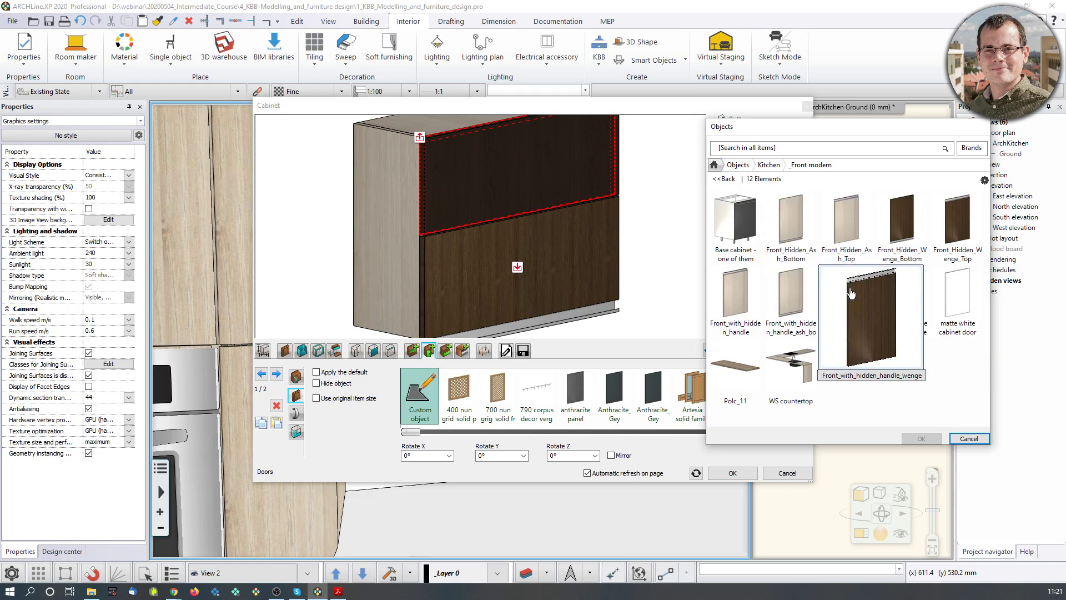
left_click(802, 224)
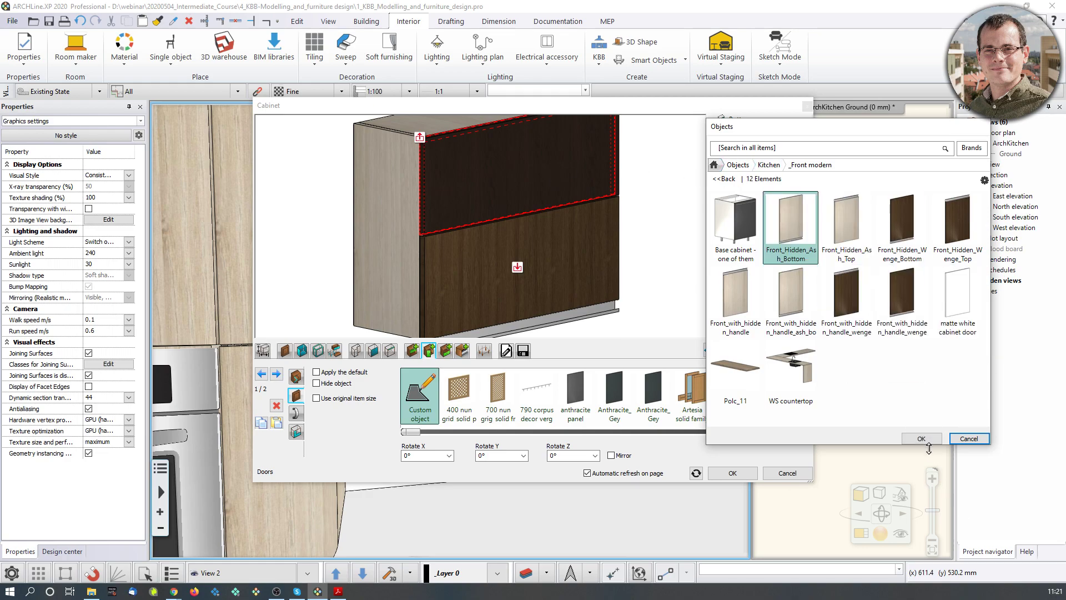
left_click(921, 438)
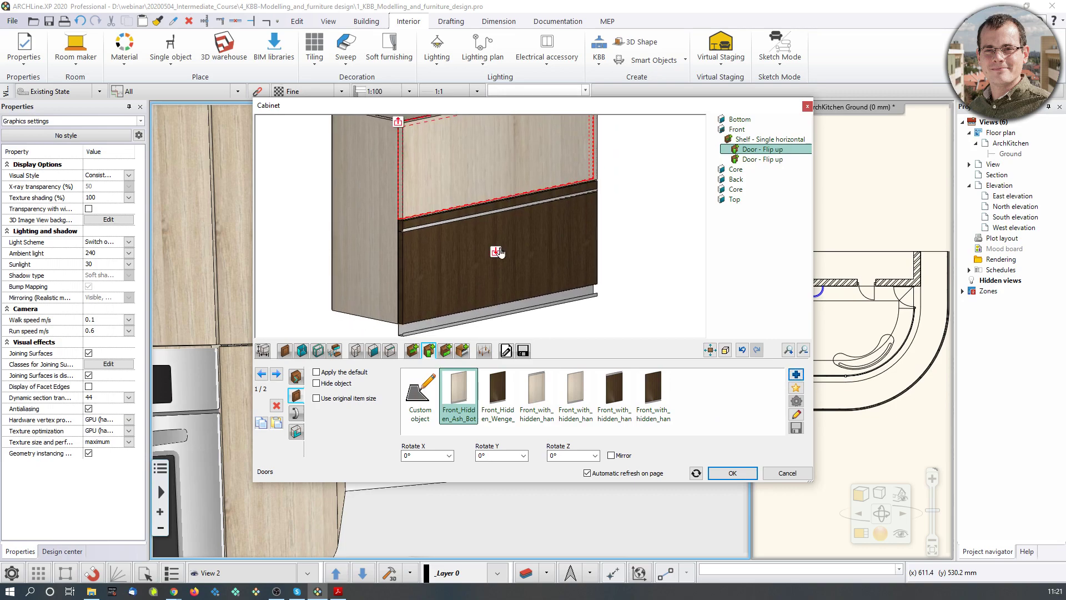
- Replace the upper door's front with the older Front_with_hidden_handle_ash_bo… object from the _Front modern folder, and confirm the wall cabinet
left_click(796, 373)
left_click(791, 293)
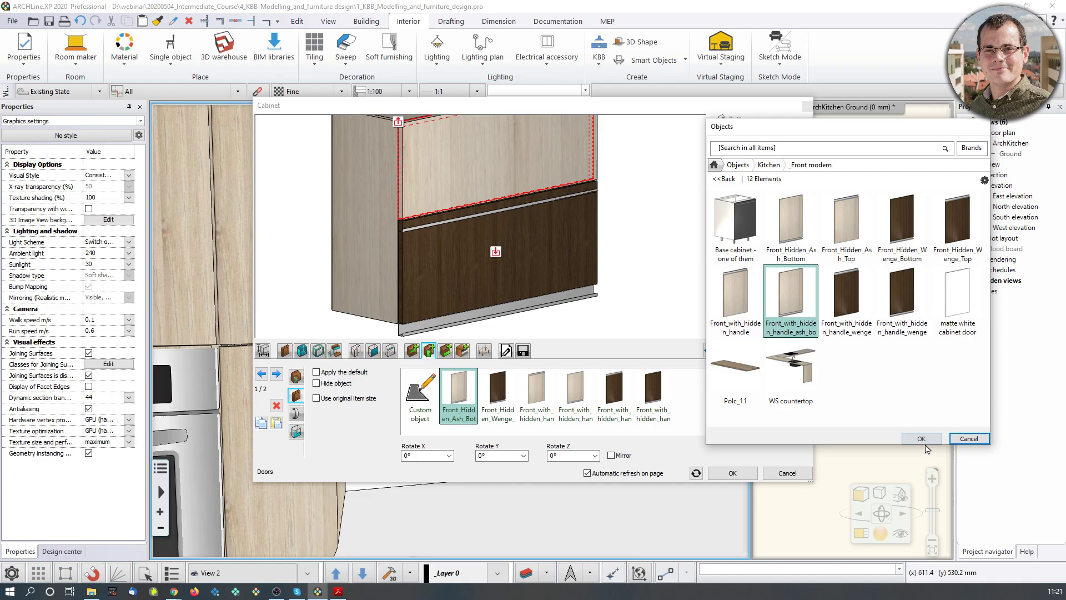
left_click(921, 437)
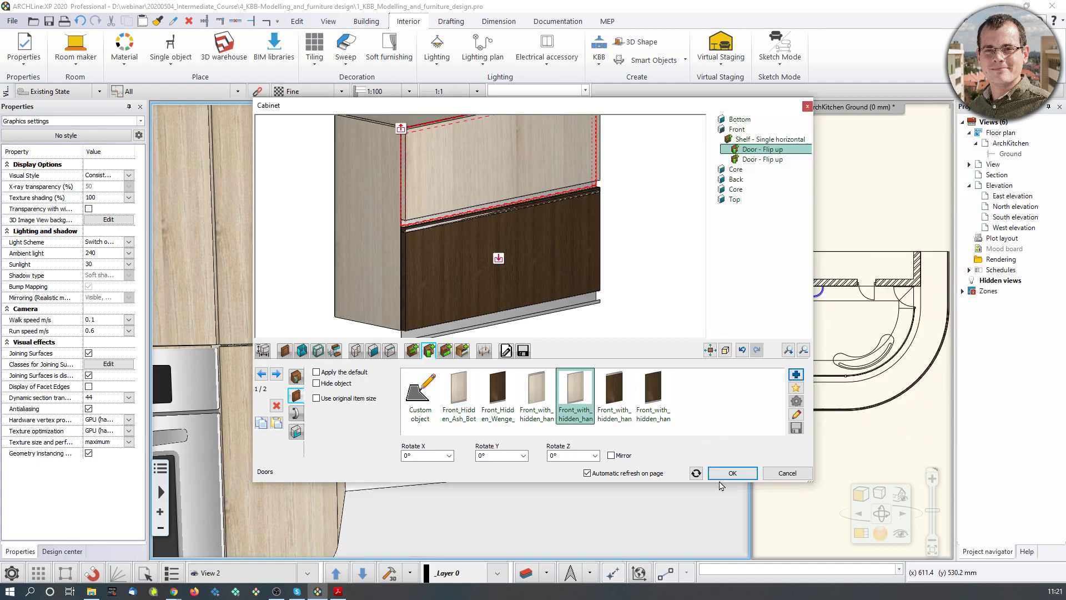
left_click(732, 472)
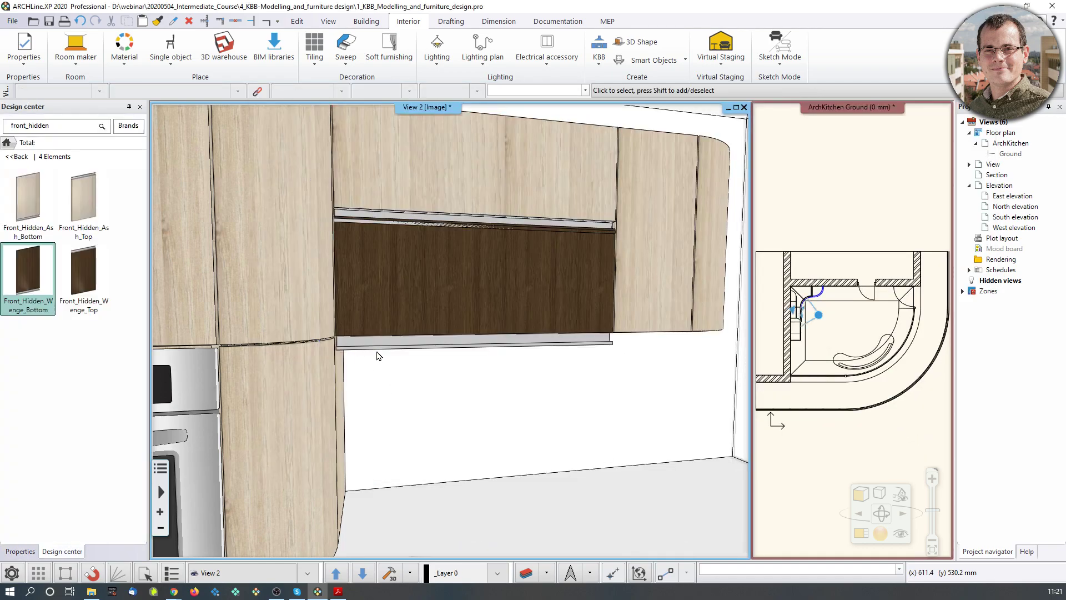
- Quit the current project without saving and open the project 3_KBB_Modelling_and_furniture_design.pro
scroll(376, 352, "down", 3)
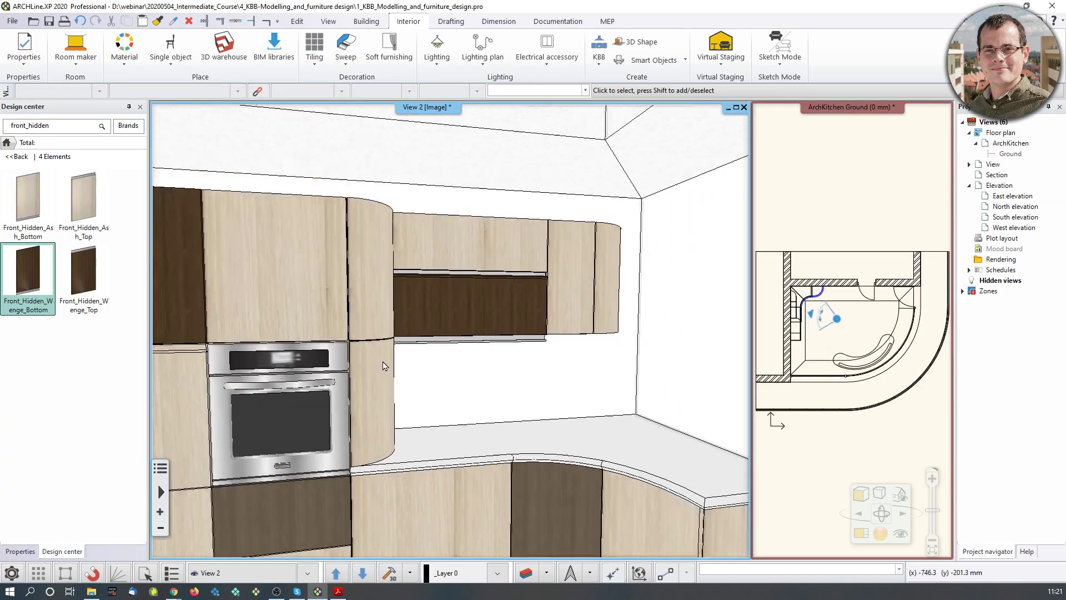
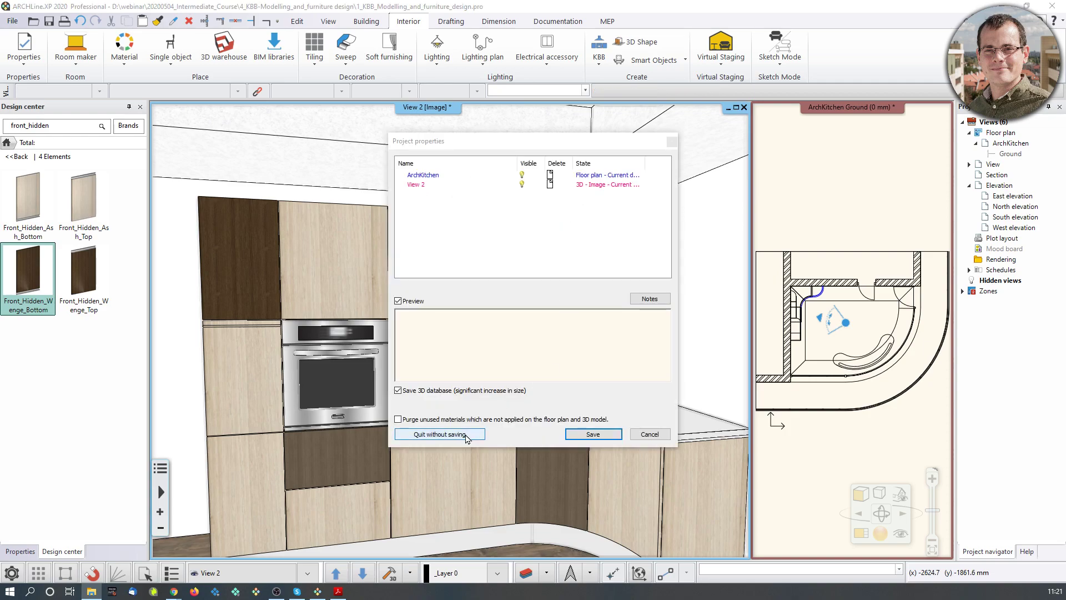
left_click(468, 437)
left_click(554, 319)
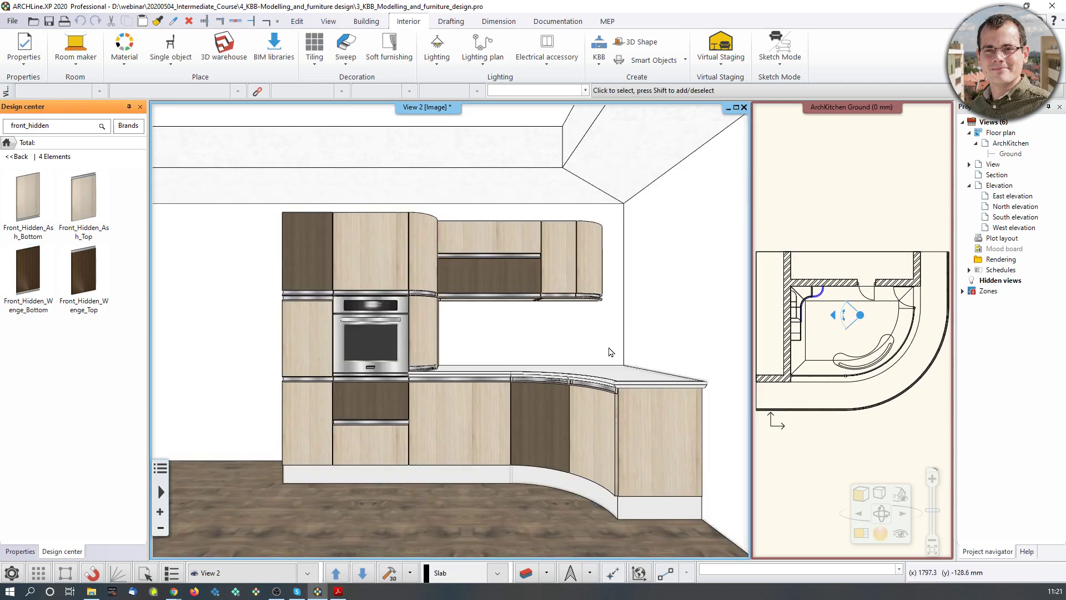
- Examine the ends of the metal handle strips above the curved base doors, opening the curved wenge-fronted base cabinet for editing to inspect its strip
scroll(555, 320, "up", 5)
scroll(650, 406, "up", 1)
mouse_move(658, 401)
middle_mouse_down()
mouse_move(615, 397)
mouse_move(497, 312)
middle_mouse_up()
scroll(447, 371, "up", 2)
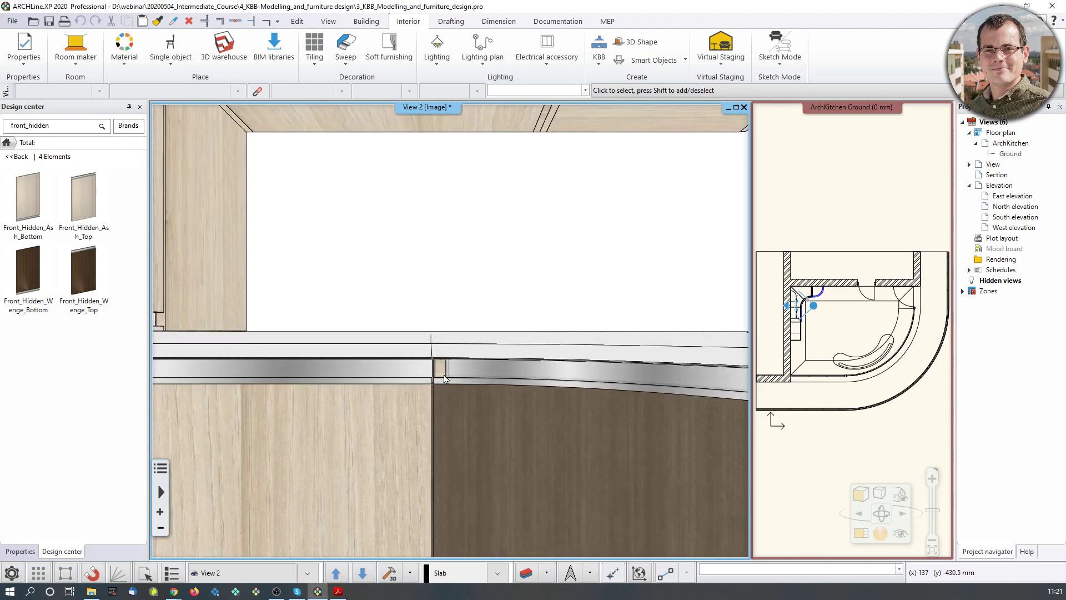
scroll(466, 383, "down", 4)
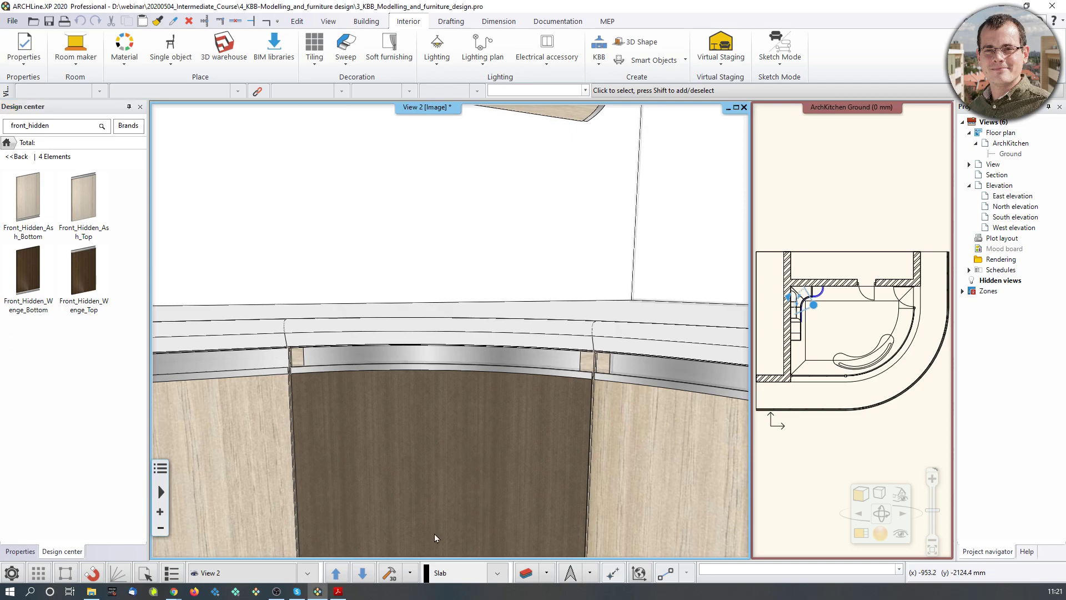
scroll(450, 456, "down", 3)
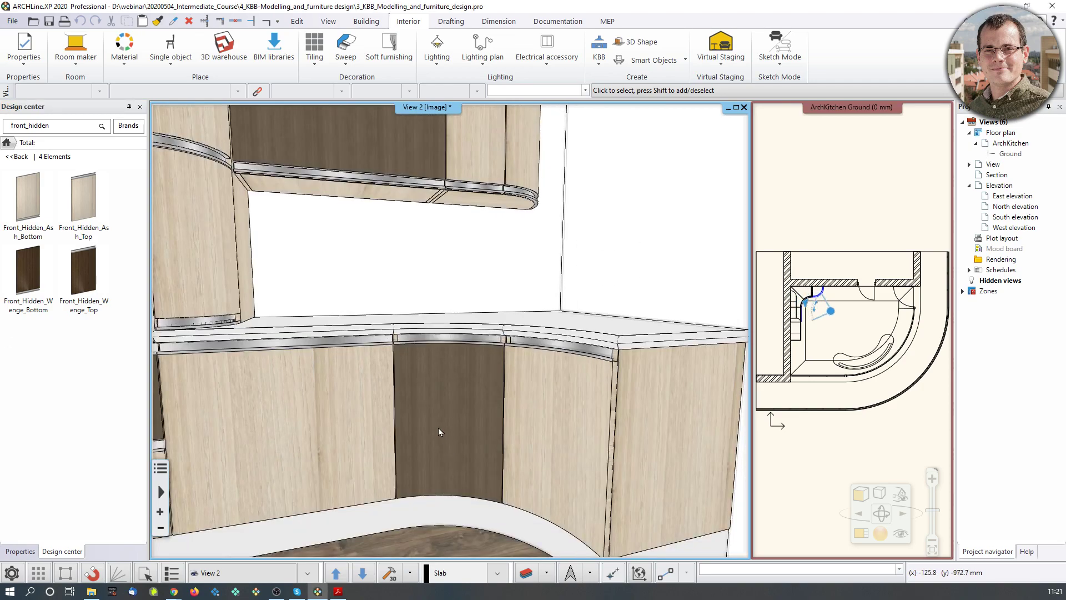
left_click(438, 428)
left_click(466, 467)
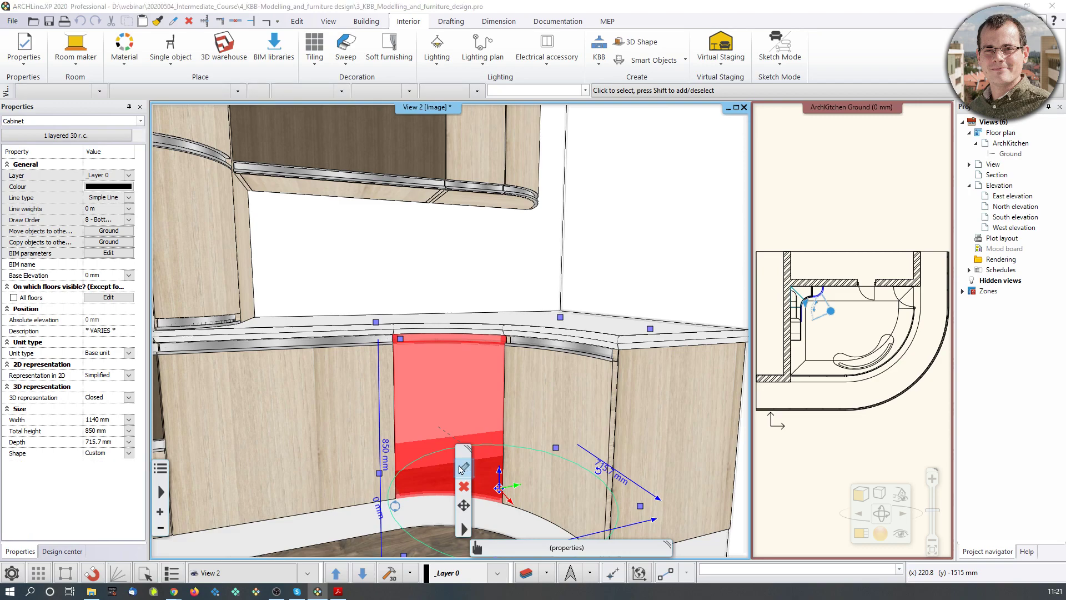
scroll(555, 183, "up", 6)
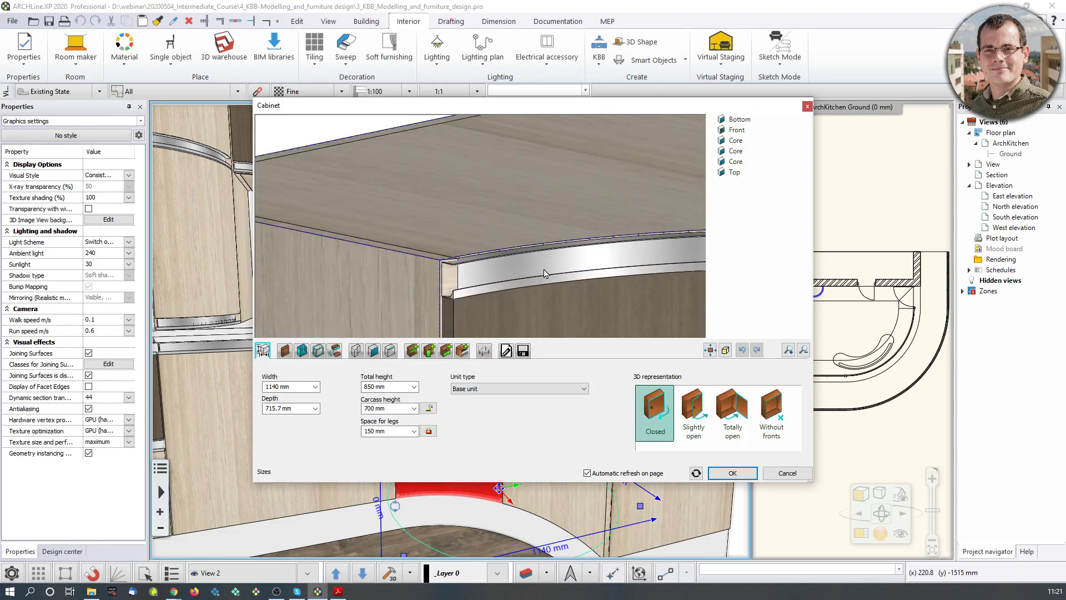
middle_click_drag(483, 117, 443, 187)
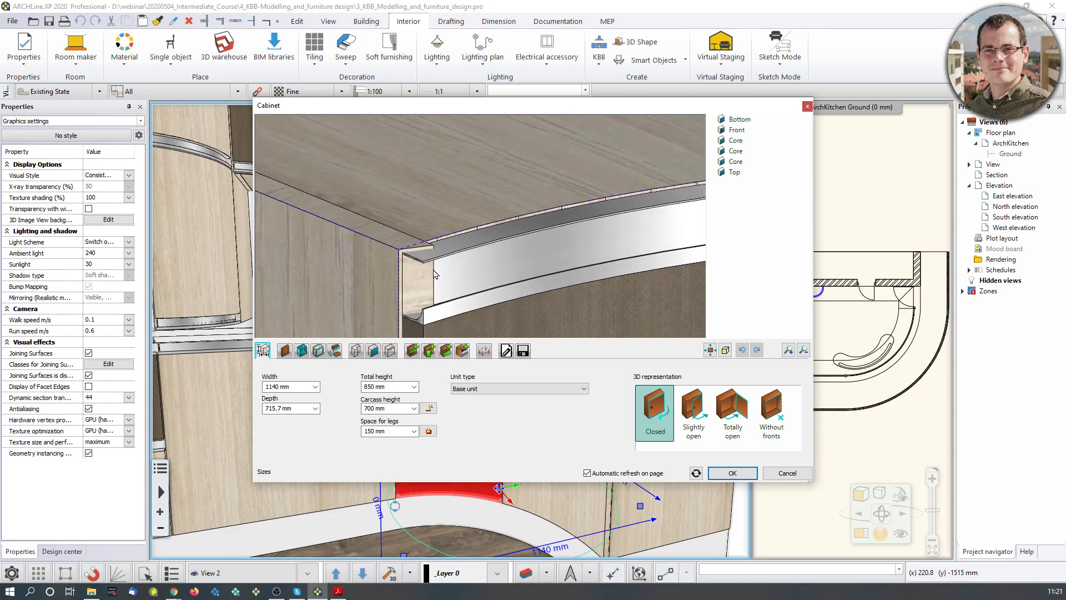
- Try the Traditional and Bevelled edge connections on the dark curved cabinet's lower front edge, ending on Traditional
left_click(389, 351)
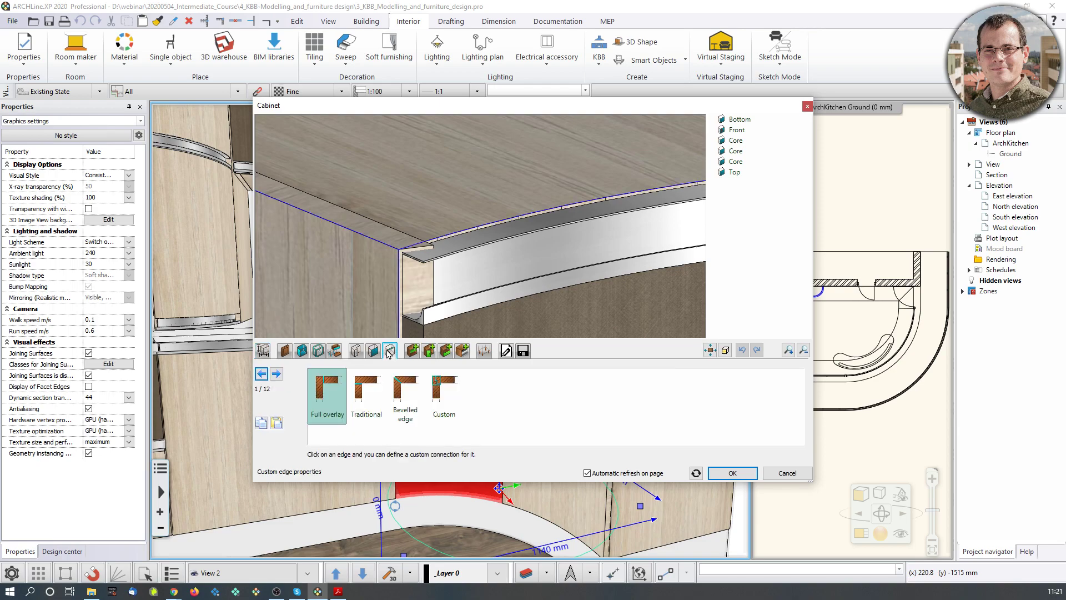
left_click(365, 390)
left_click(409, 390)
left_click(371, 392)
scroll(460, 233, "down", 4)
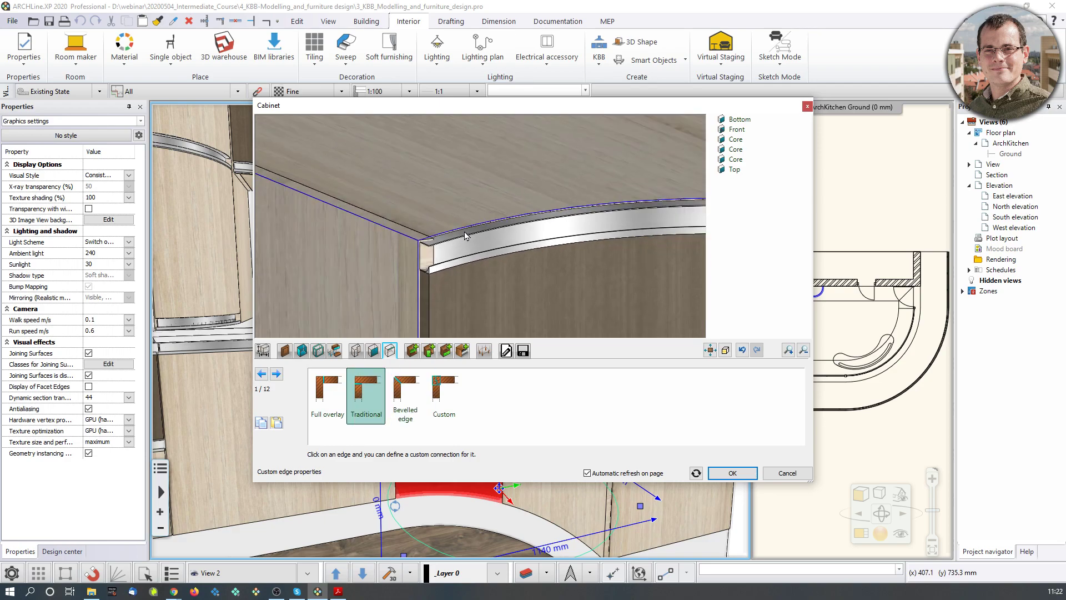
scroll(459, 235, "down", 8)
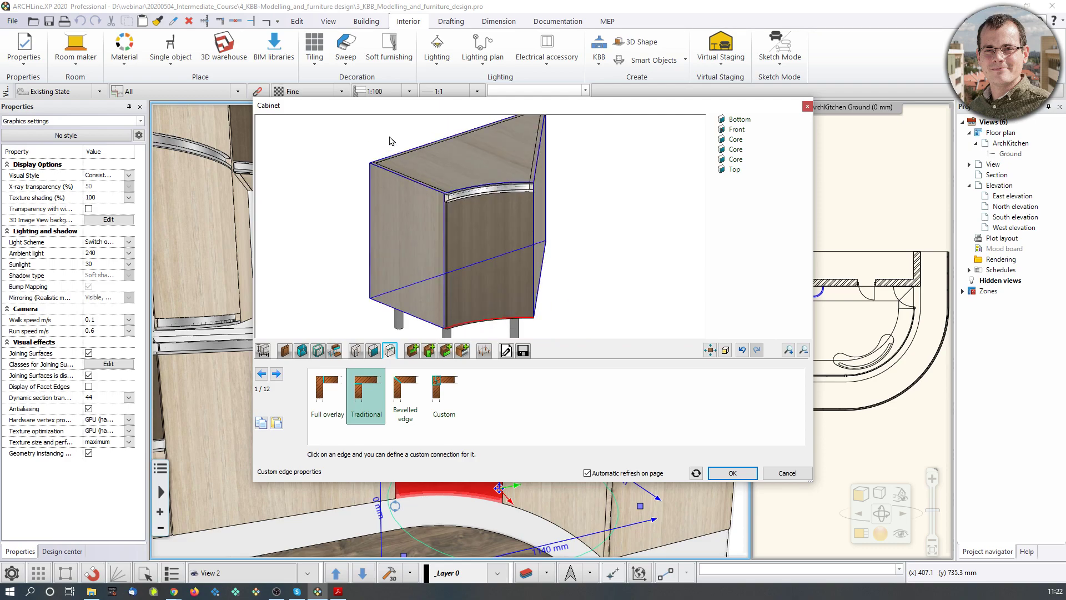
scroll(513, 246, "up", 3)
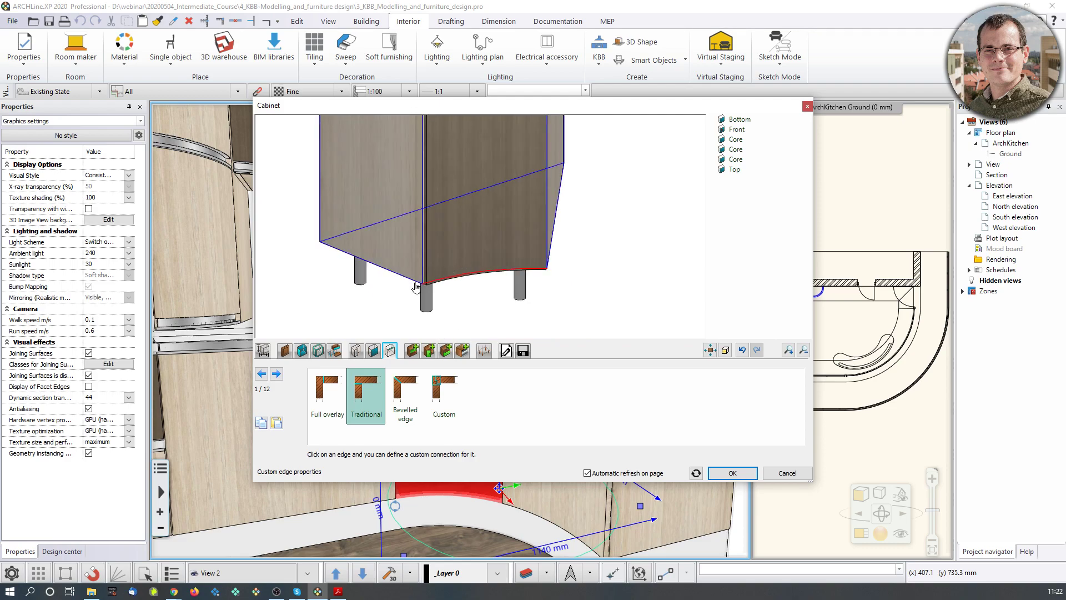
scroll(506, 272, "down", 3)
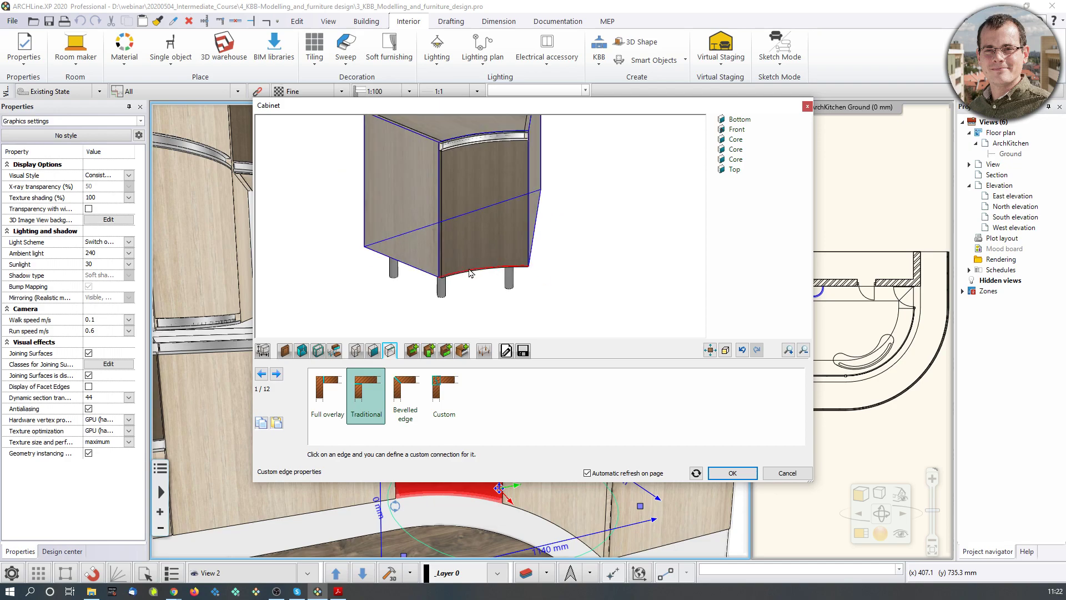
- Compare the connection types on edge 6/12, the dark cabinet's right vertical front edge, and set it to Custom
left_click(276, 373)
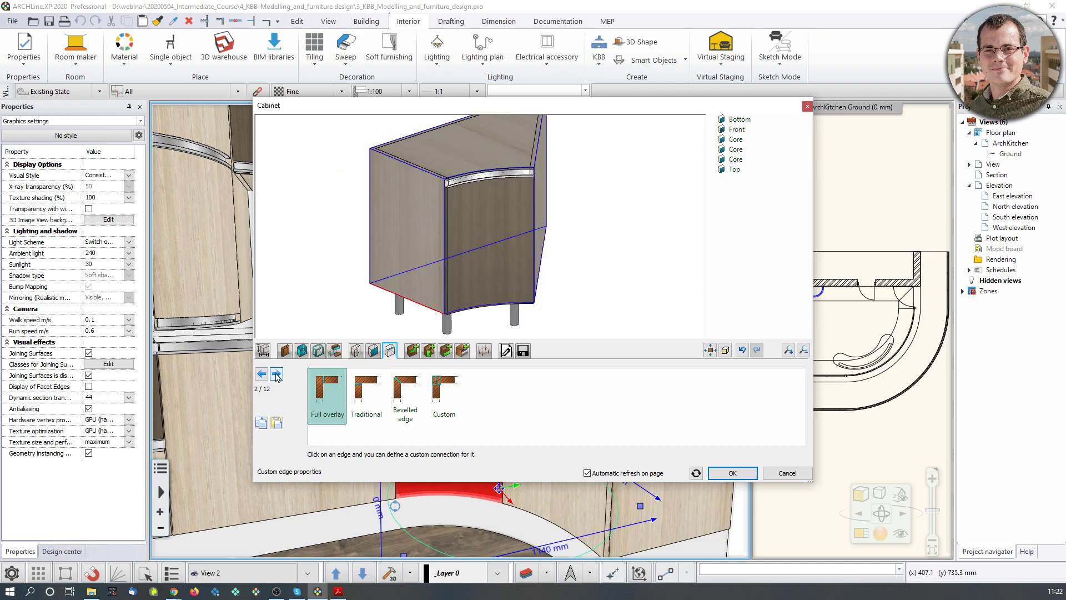
left_click(276, 374)
left_click(276, 373)
scroll(564, 239, "up", 5)
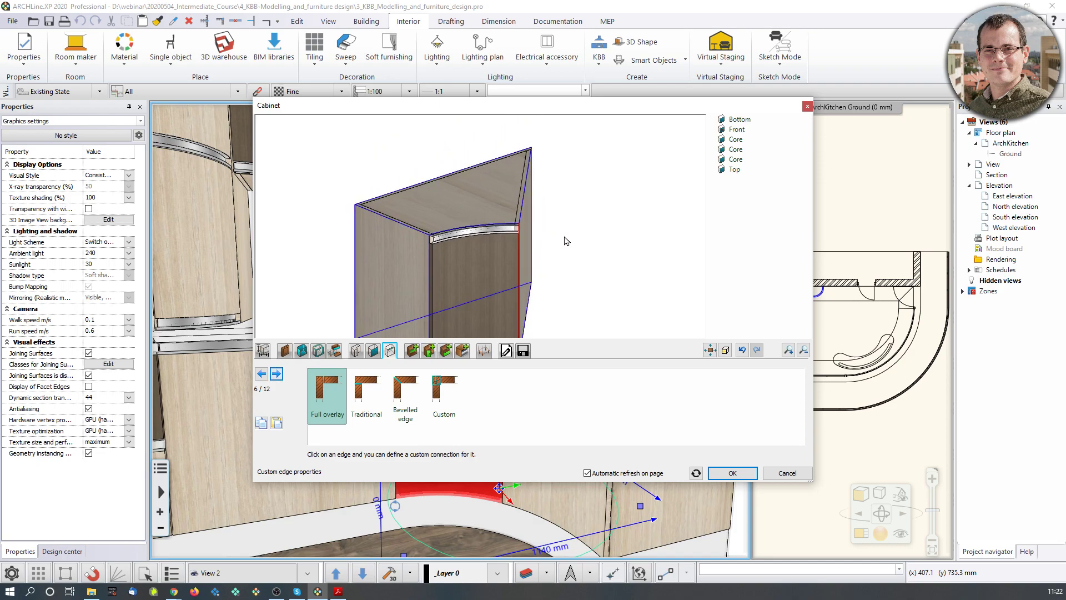
left_click(379, 401)
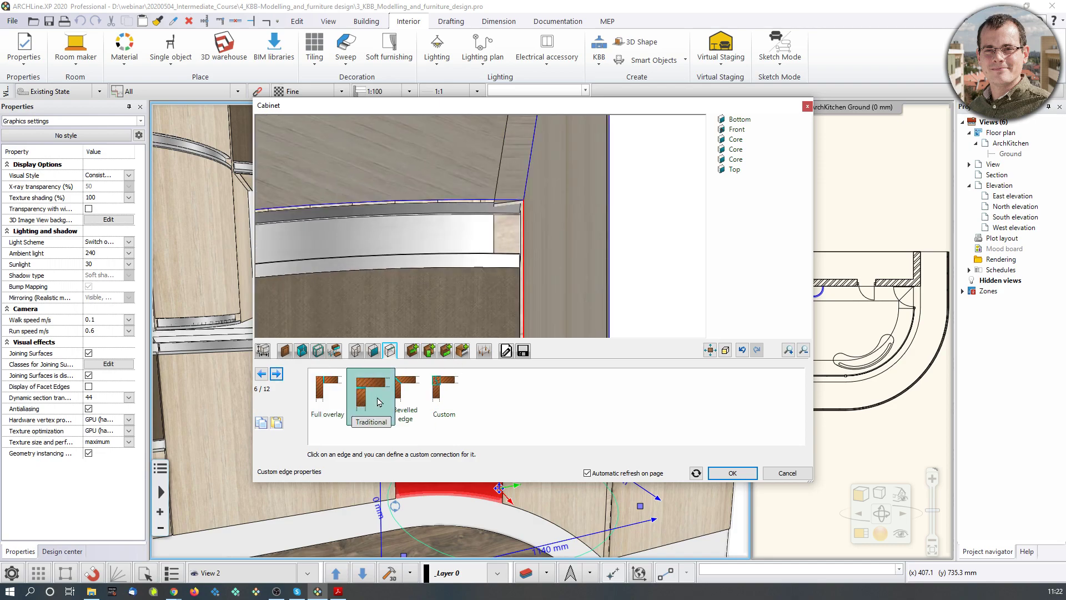
left_click(403, 404)
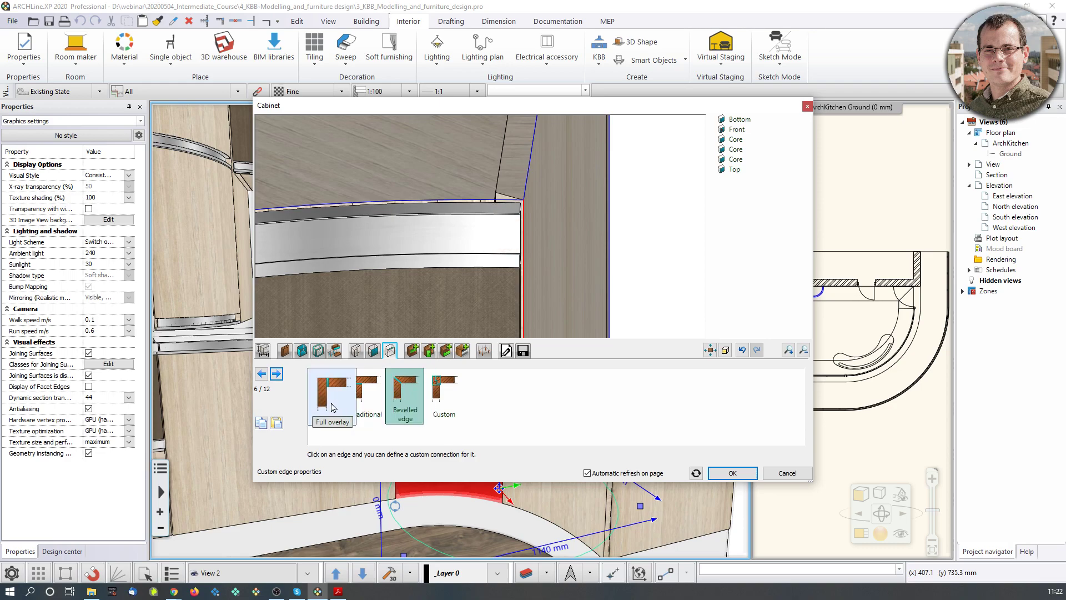
left_click(322, 401)
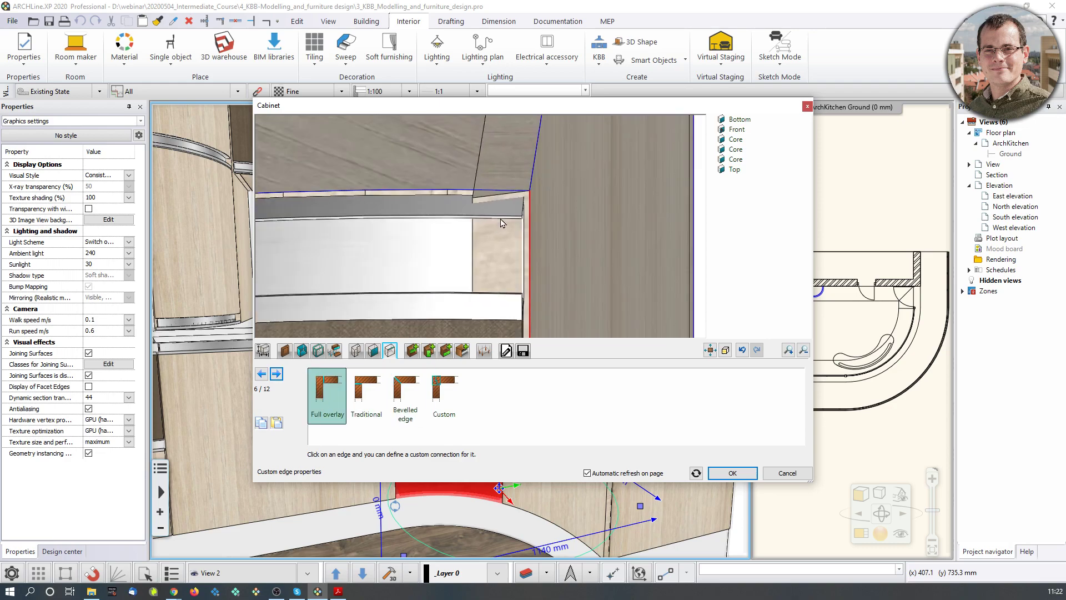
middle_click_drag(504, 262, 496, 264)
left_click(455, 398)
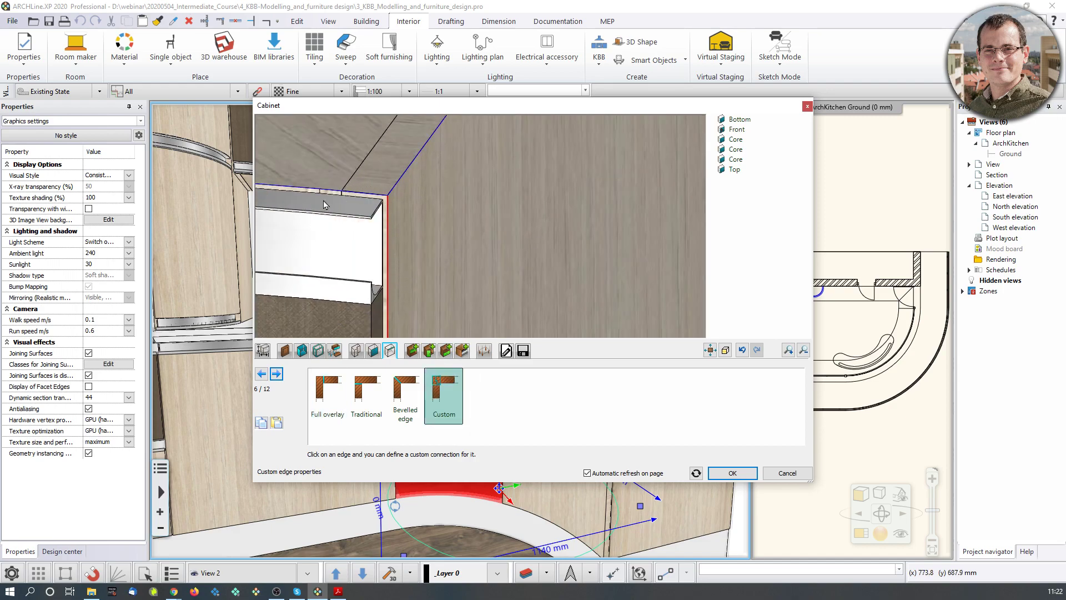
- Set edge 5/12, the dark cabinet's left vertical front edge, to the Custom connection and apply the cabinet changes
middle_click_drag(357, 263, 542, 267)
scroll(500, 248, "down", 6)
middle_click_drag(325, 251, 417, 231)
scroll(418, 232, "up", 2)
left_click(263, 375)
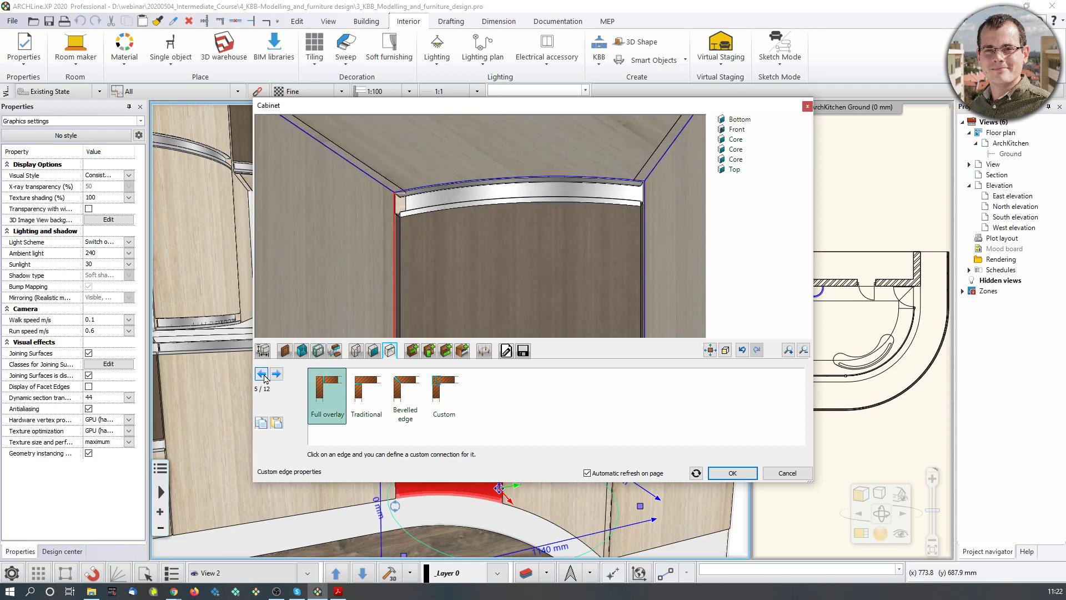
left_click(443, 394)
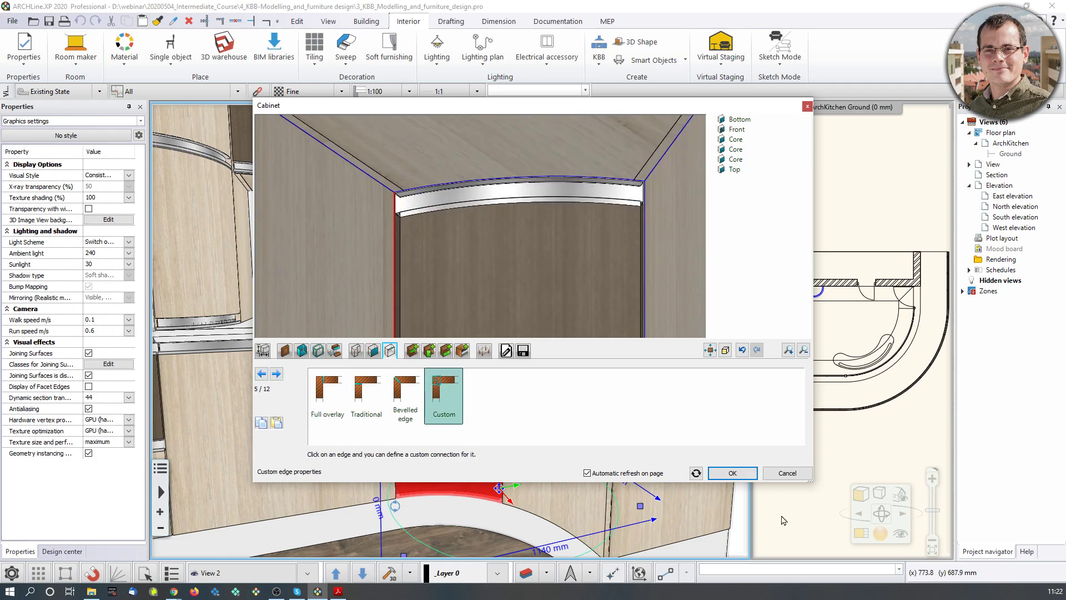
left_click(732, 473)
- Set vertical front edges 5/12 and 6/12 of the adjoining light curved end cabinet to the Custom connection and apply the changes
scroll(447, 361, "up", 3)
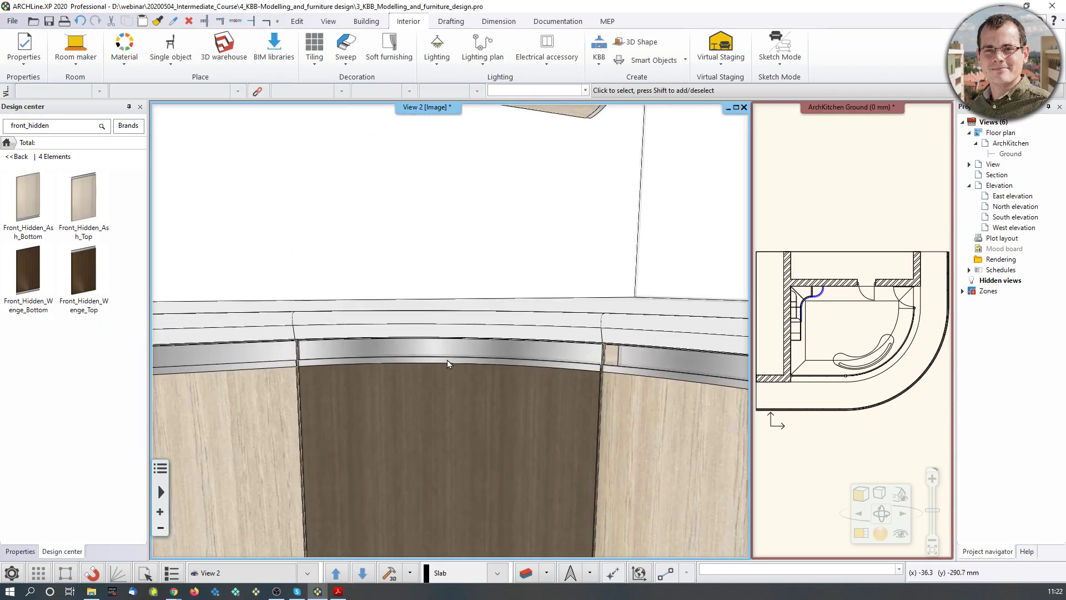
scroll(657, 387, "down", 3)
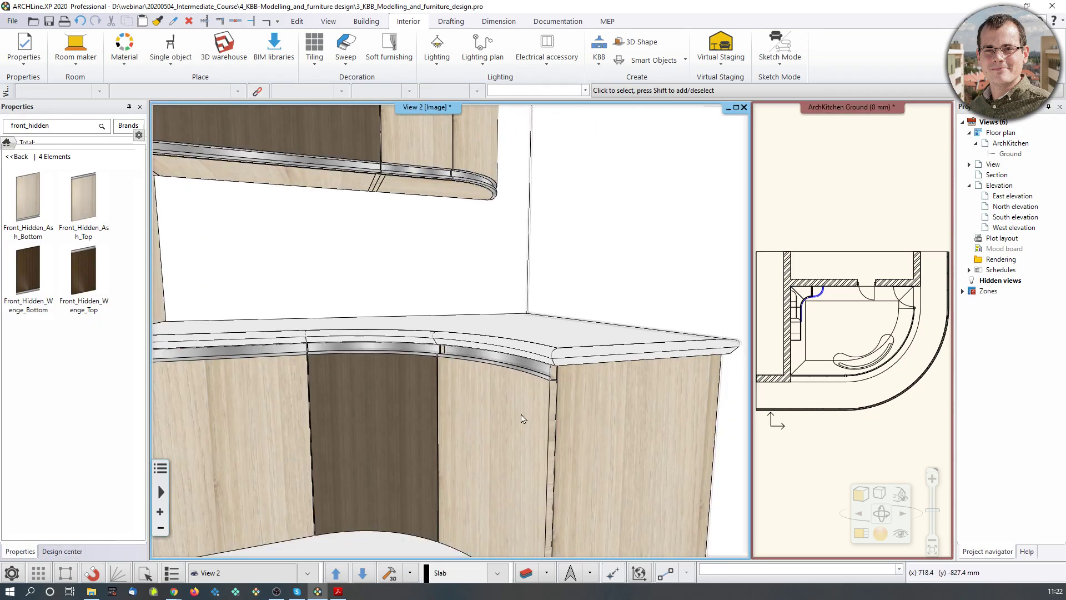
left_click(524, 420)
left_click(547, 455)
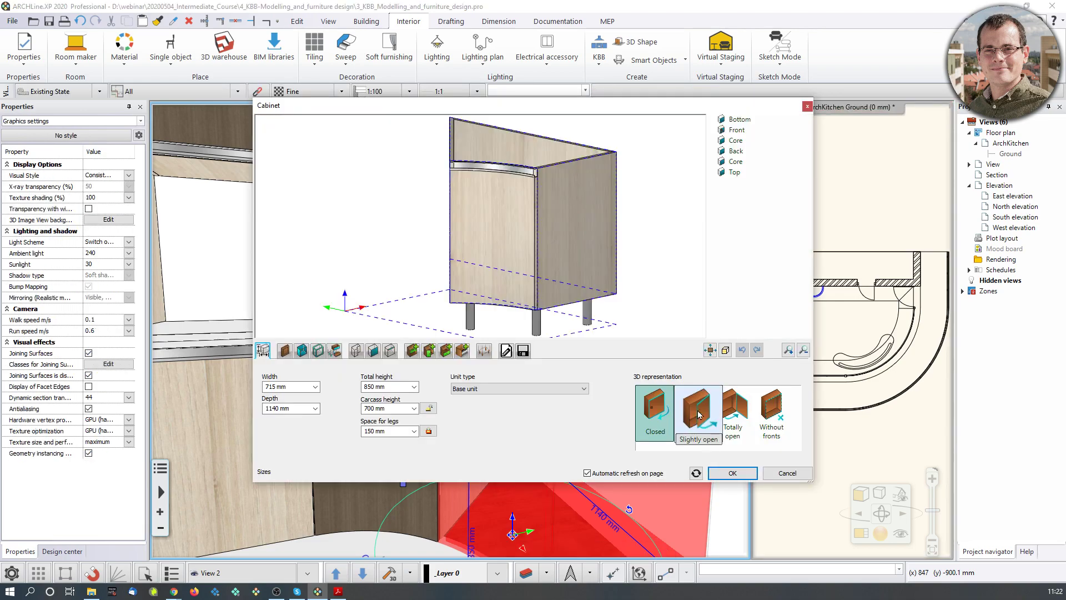
scroll(465, 198, "up", 3)
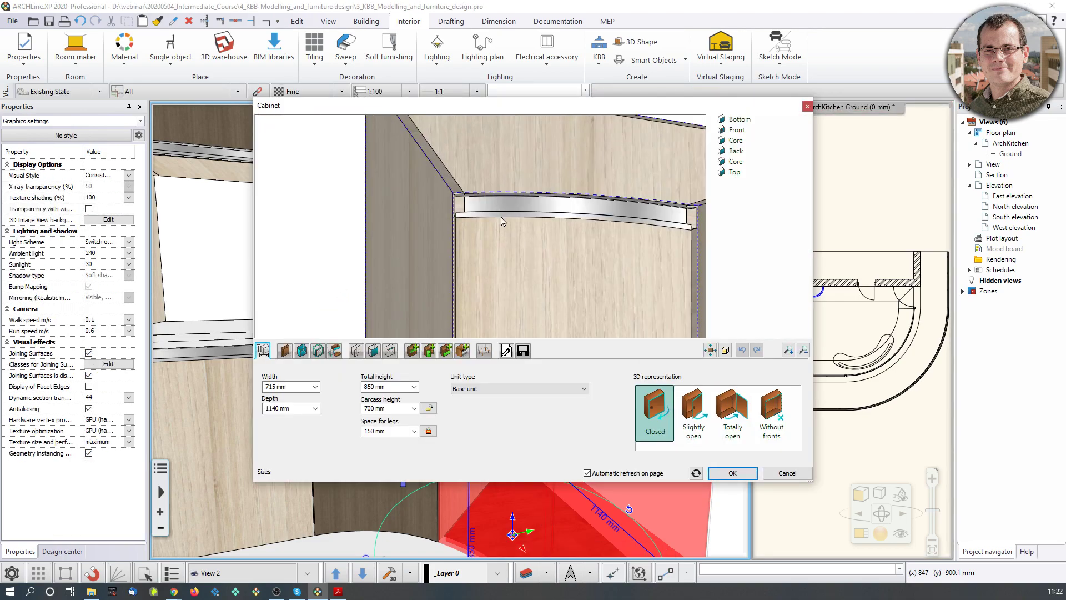
left_click(390, 351)
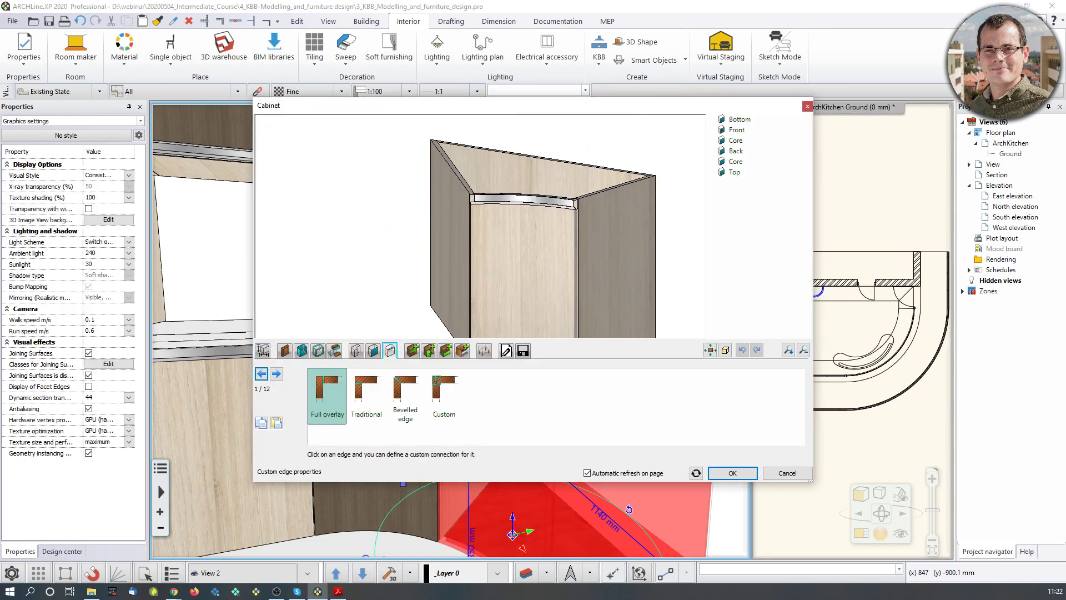
left_click(275, 373)
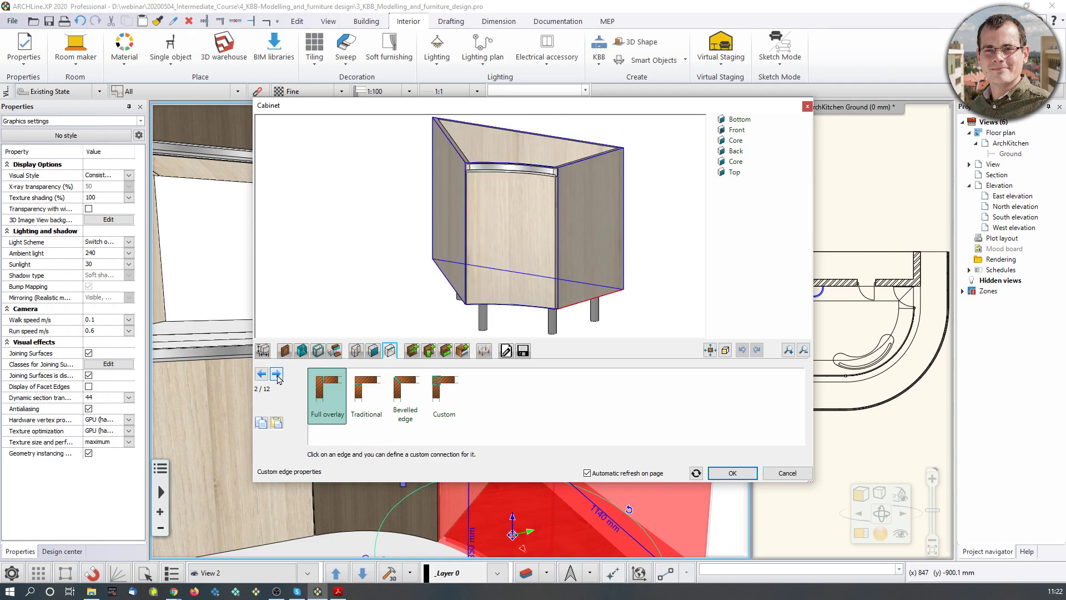
left_click(276, 374)
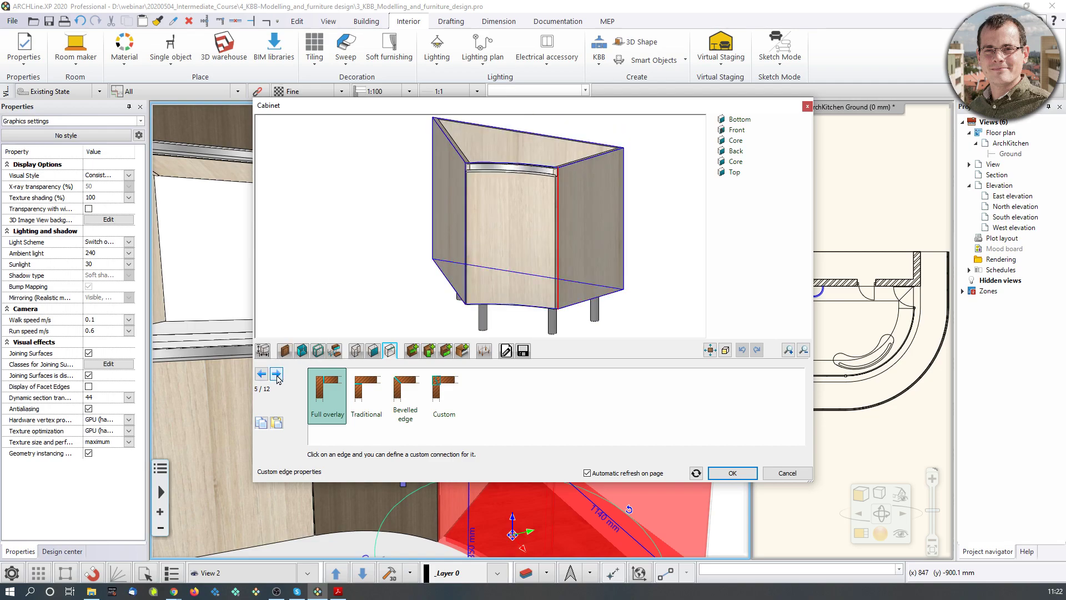
left_click(443, 396)
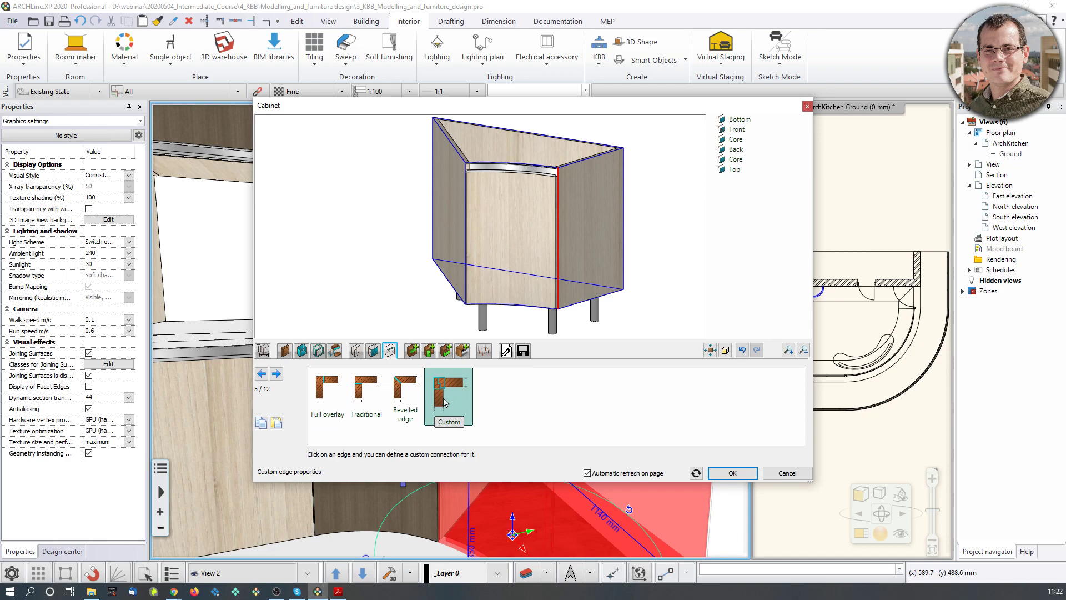
left_click(275, 375)
left_click(443, 396)
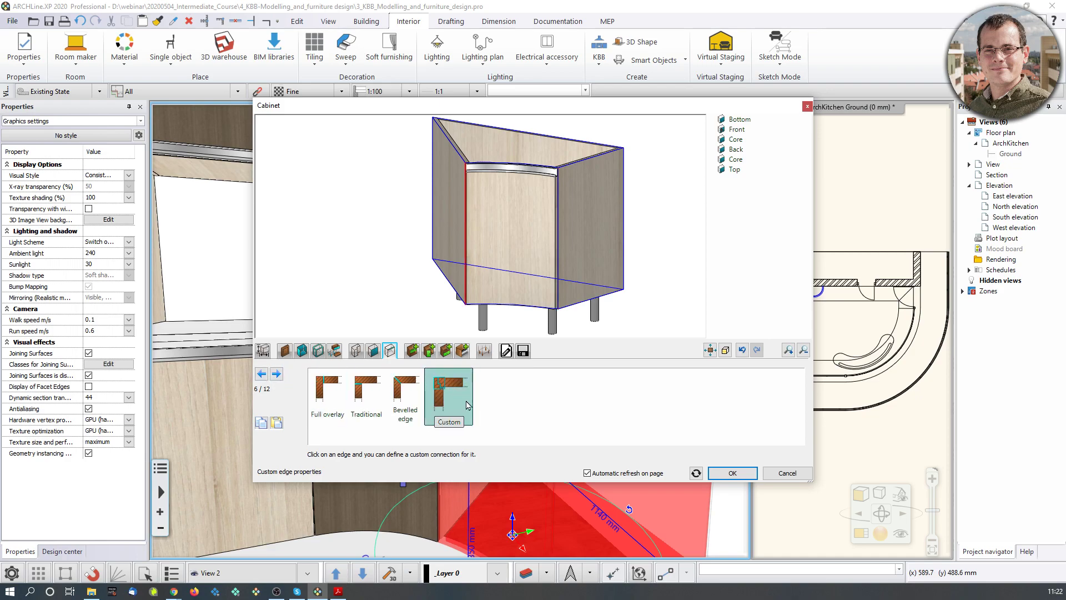
left_click(733, 473)
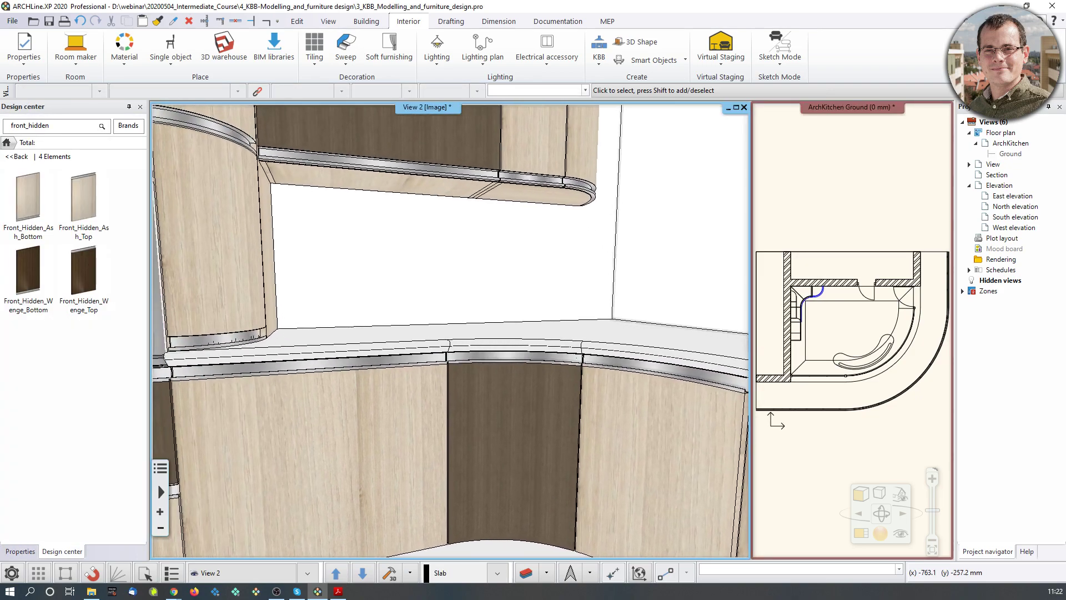
- Inspect the curved base cabinets in 3D and bring the ground floor plan into the main view around the countertop's curved end
middle_click_drag(468, 356, 547, 352)
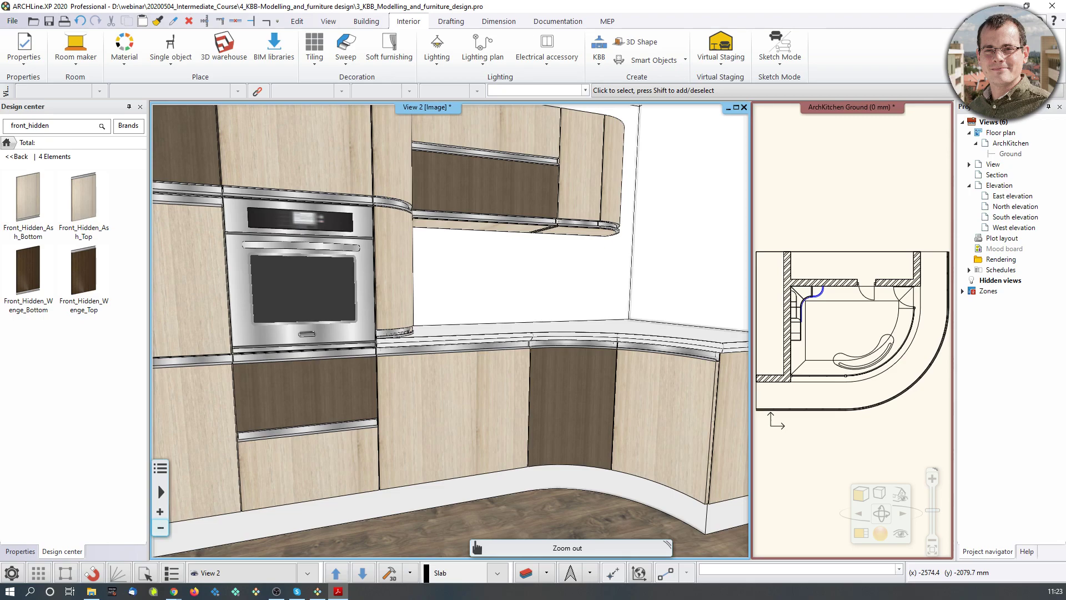
right_click_drag(300, 276, 525, 318)
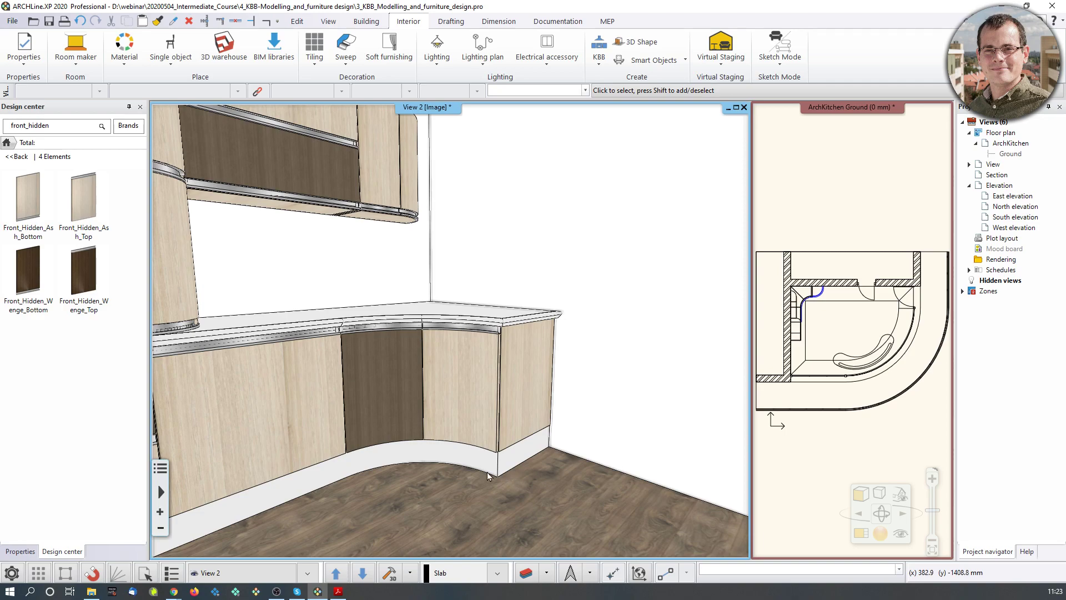
left_click(841, 342)
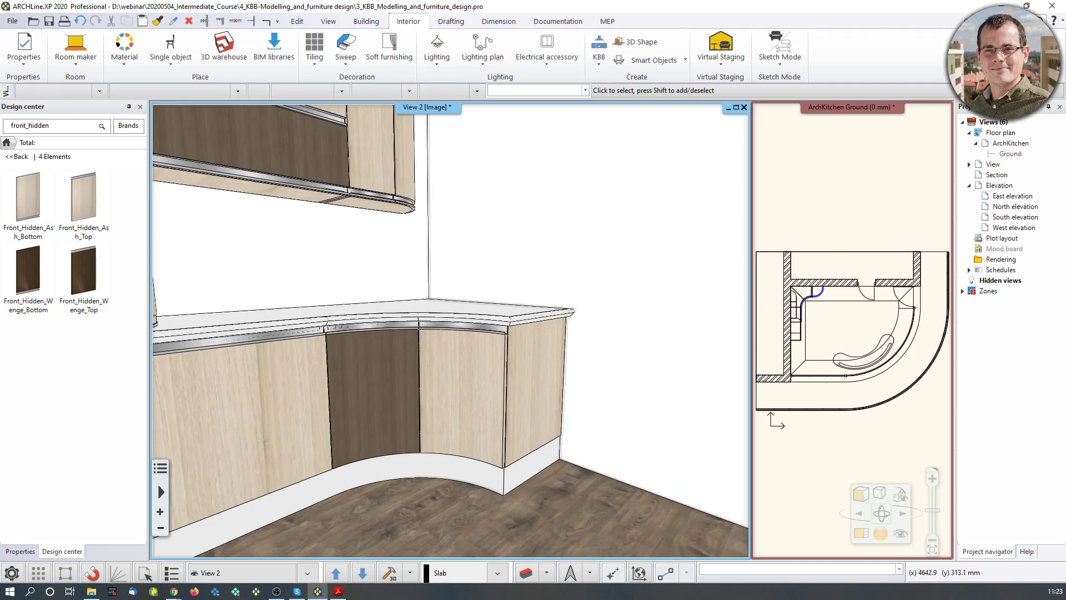
scroll(841, 343, "up", 5)
scroll(841, 342, "up", 2)
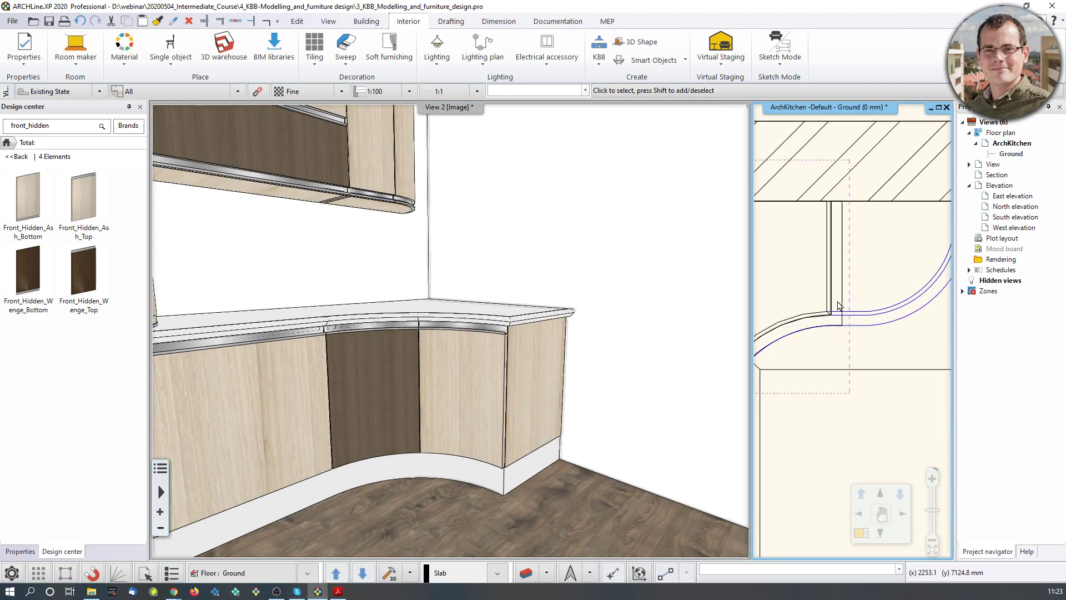
scroll(887, 334, "up", 1)
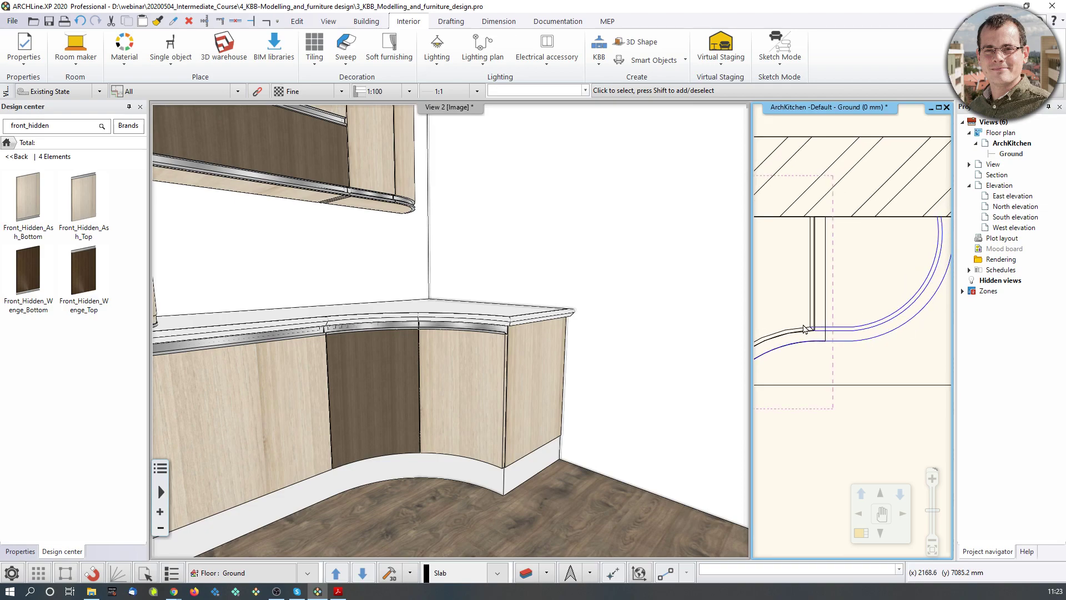
middle_click_drag(803, 323, 804, 322)
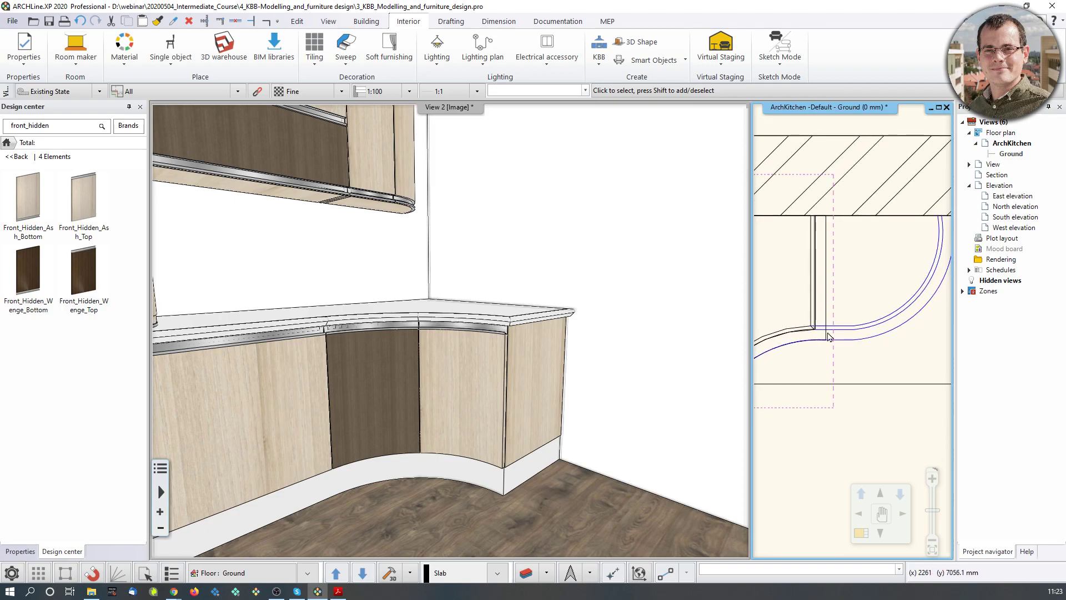
left_click(860, 533)
scroll(349, 236, "up", 3)
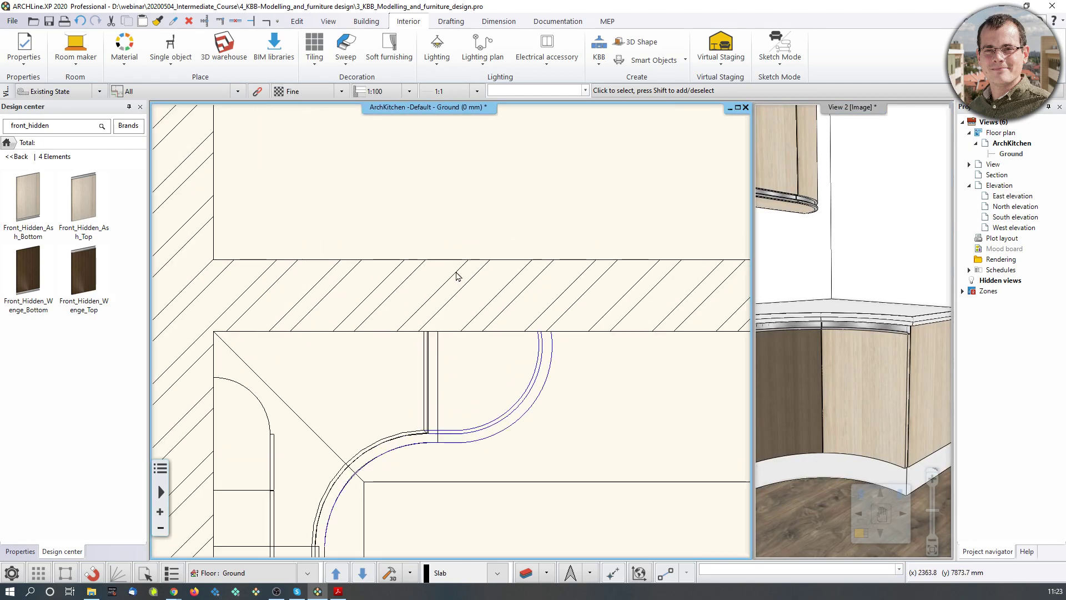
- Start a new KBB cabinet and set its default door front to Front_Hidden_Ash_Bottom
left_click(599, 65)
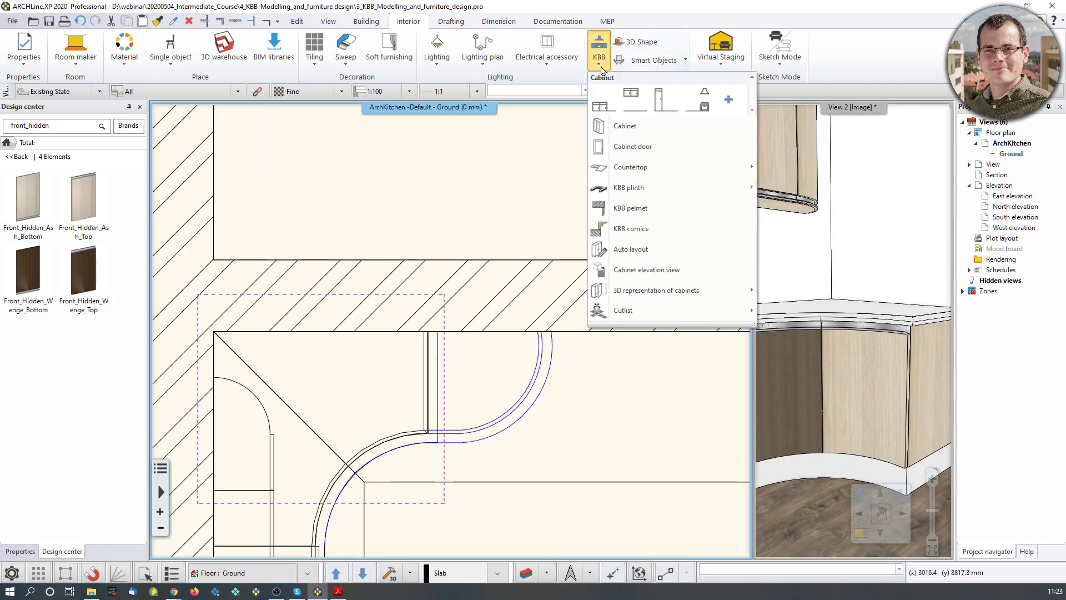
left_click(626, 127)
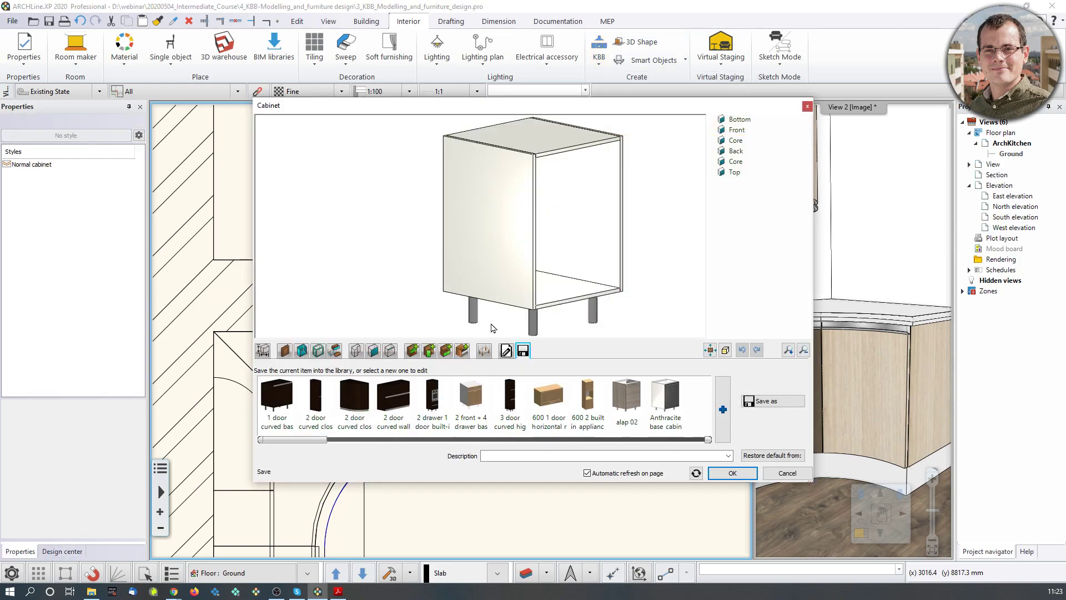
mouse_move(554, 253)
left_mouse_down()
mouse_move(515, 272)
mouse_move(574, 269)
mouse_move(554, 248)
mouse_move(551, 259)
left_mouse_up()
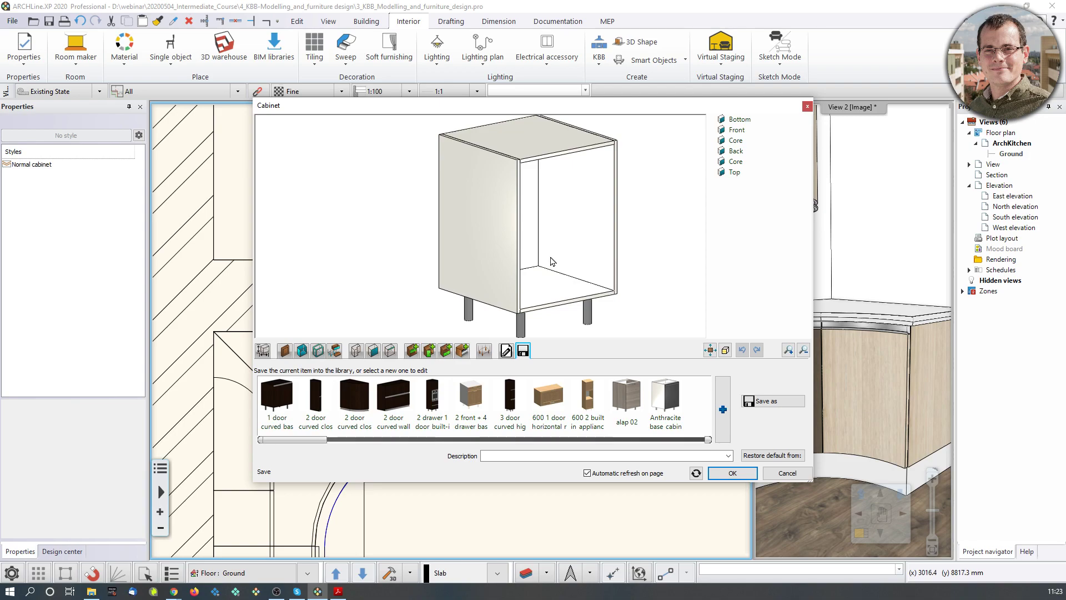
left_click(285, 350)
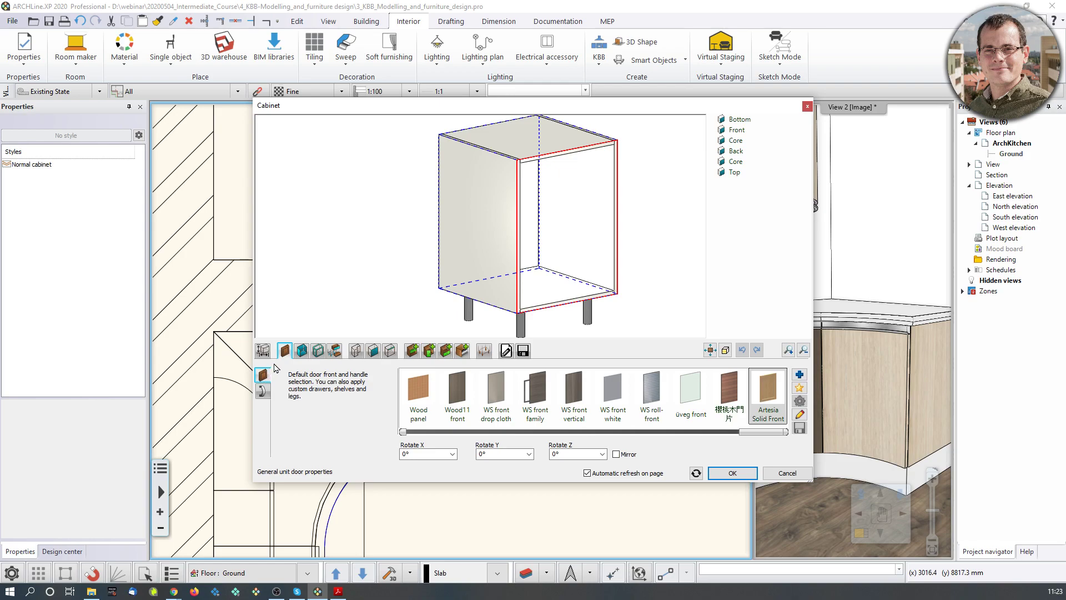
left_click_drag(741, 432, 610, 447)
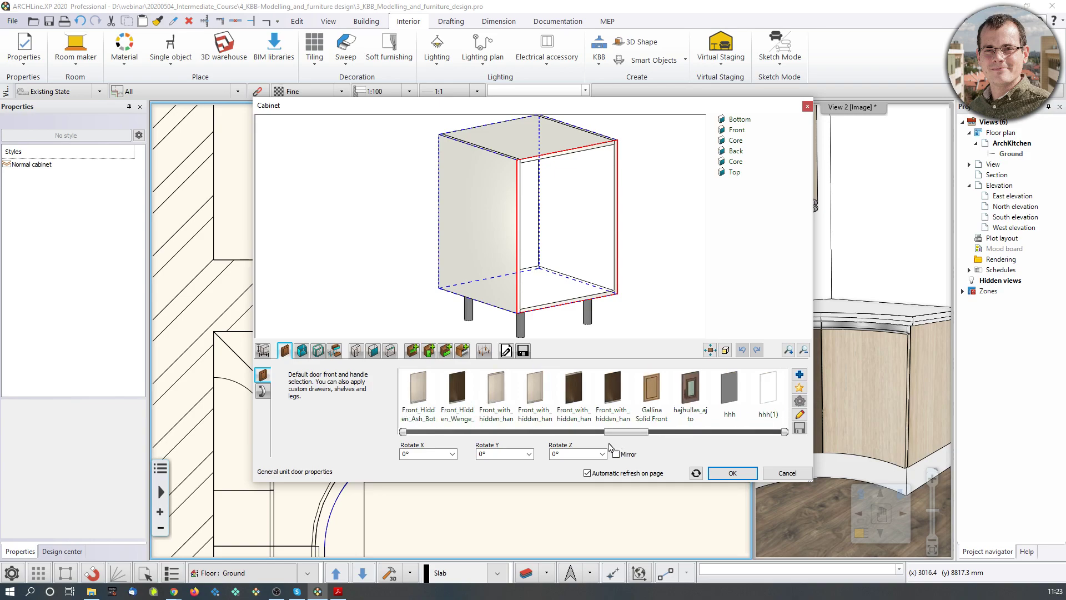
left_click(419, 397)
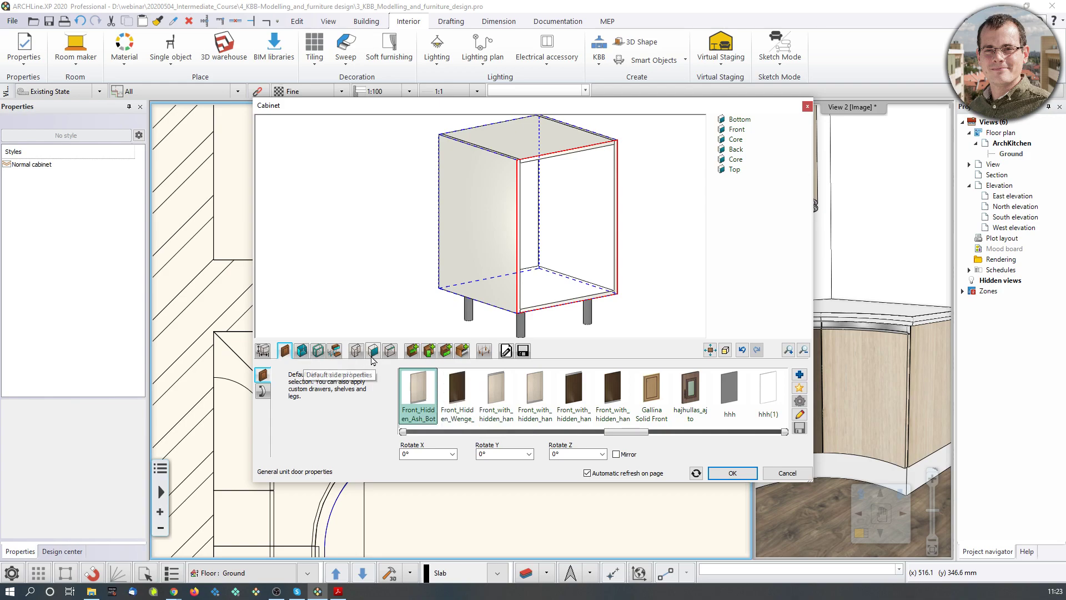
- Try the Hide object option on the cabinet's door front, and review its individual and default handle settings
left_click(429, 351)
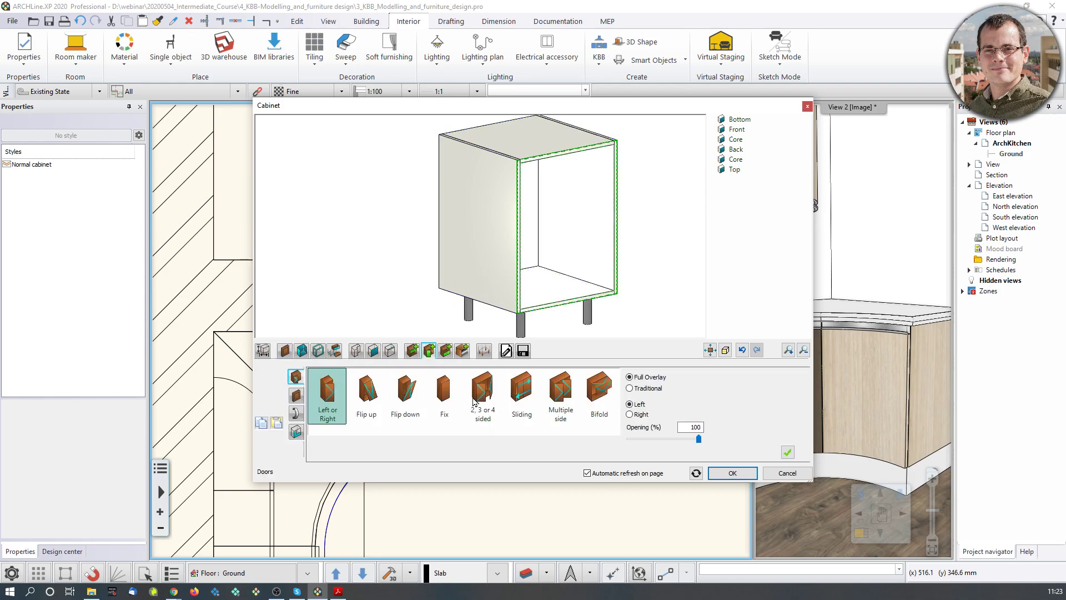
left_click(297, 395)
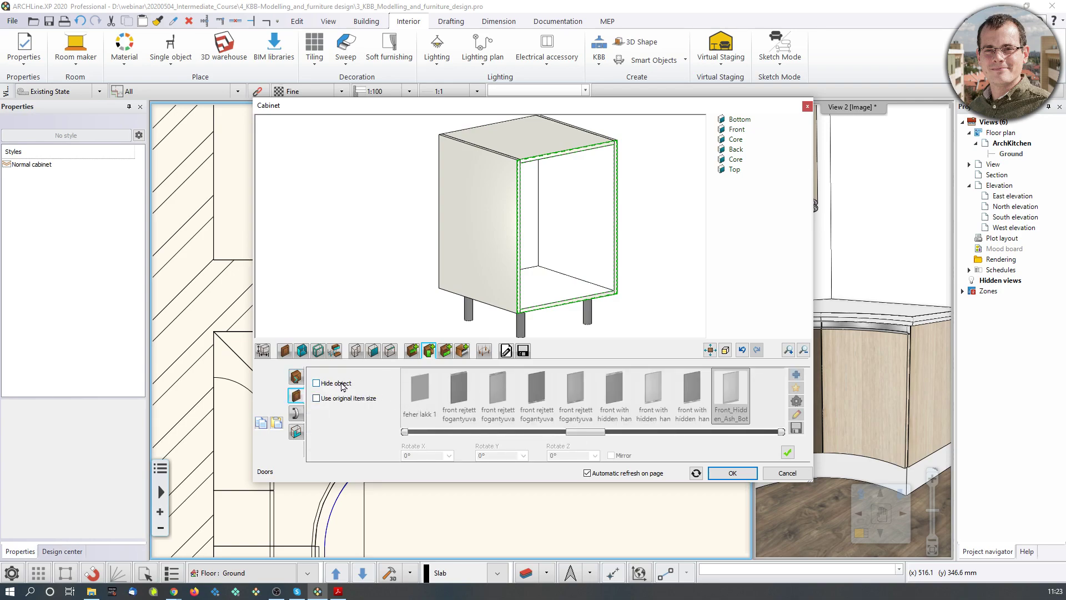
left_click(316, 383)
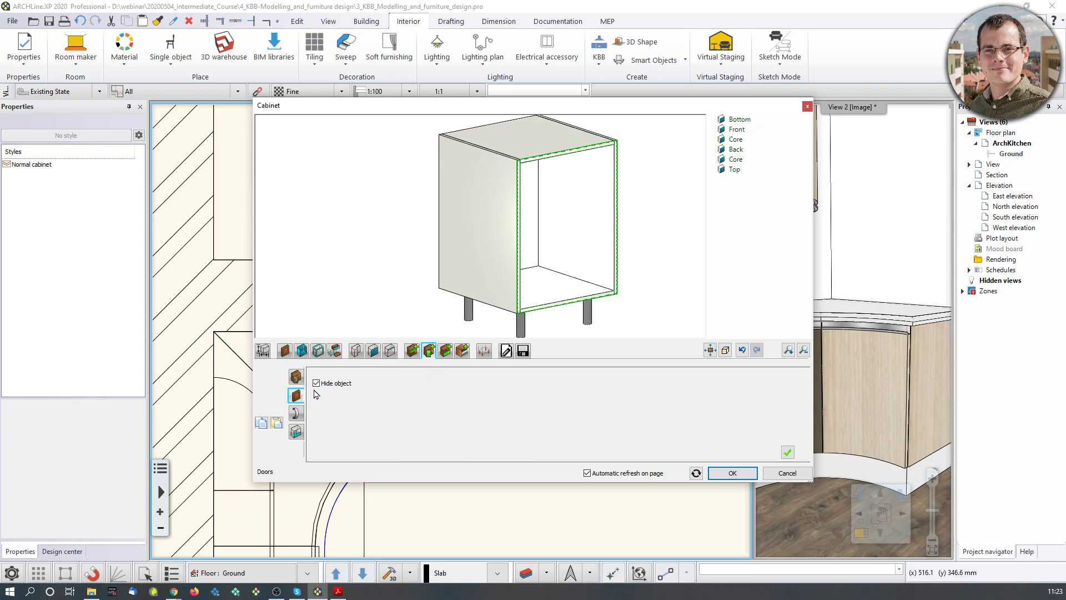
left_click(317, 383)
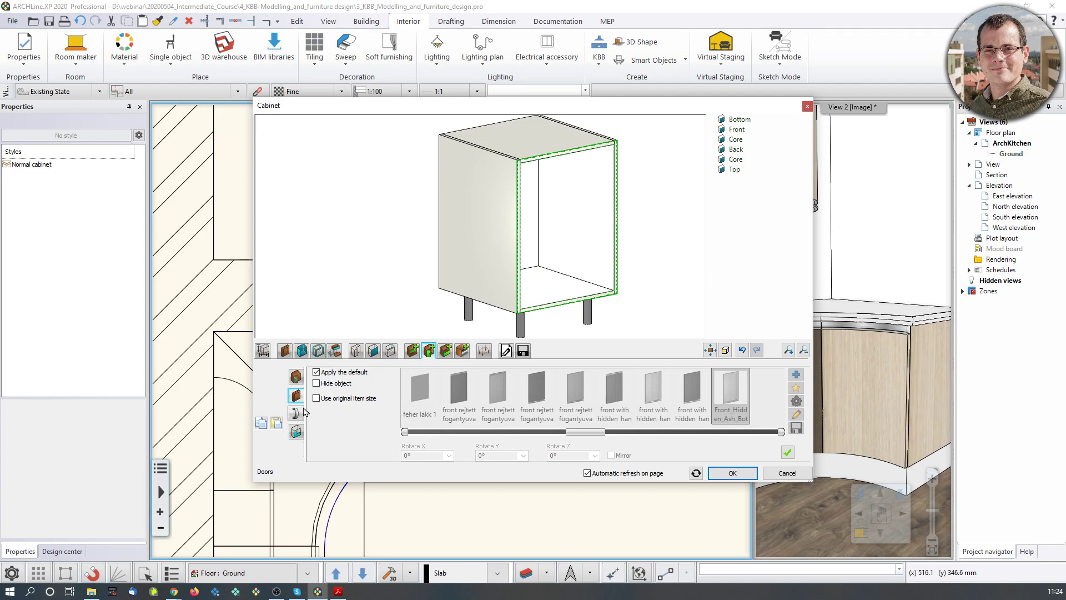
left_click(296, 413)
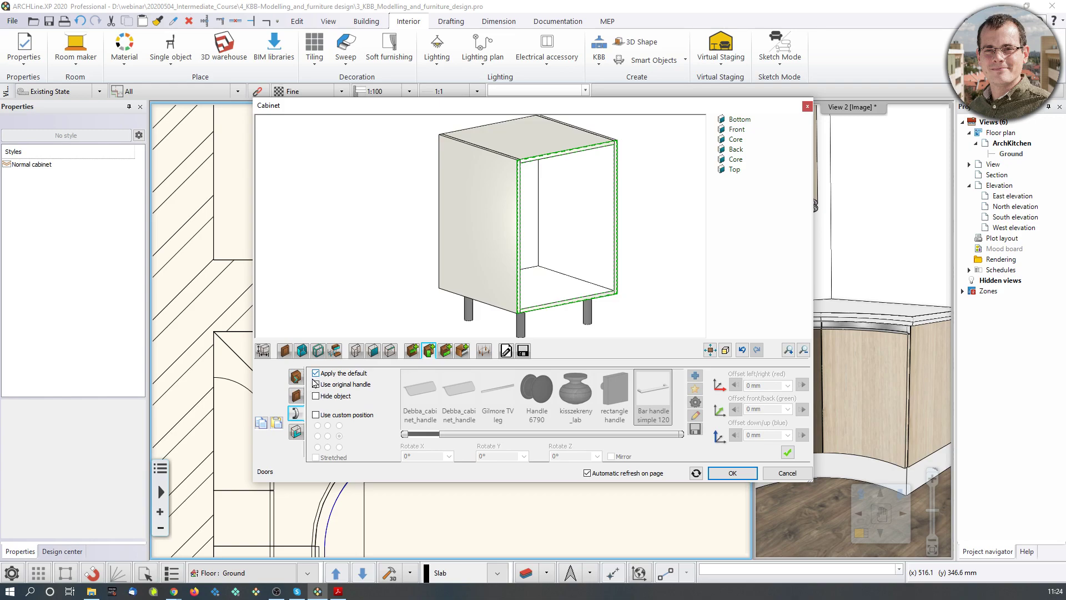
left_click(284, 350)
left_click(266, 394)
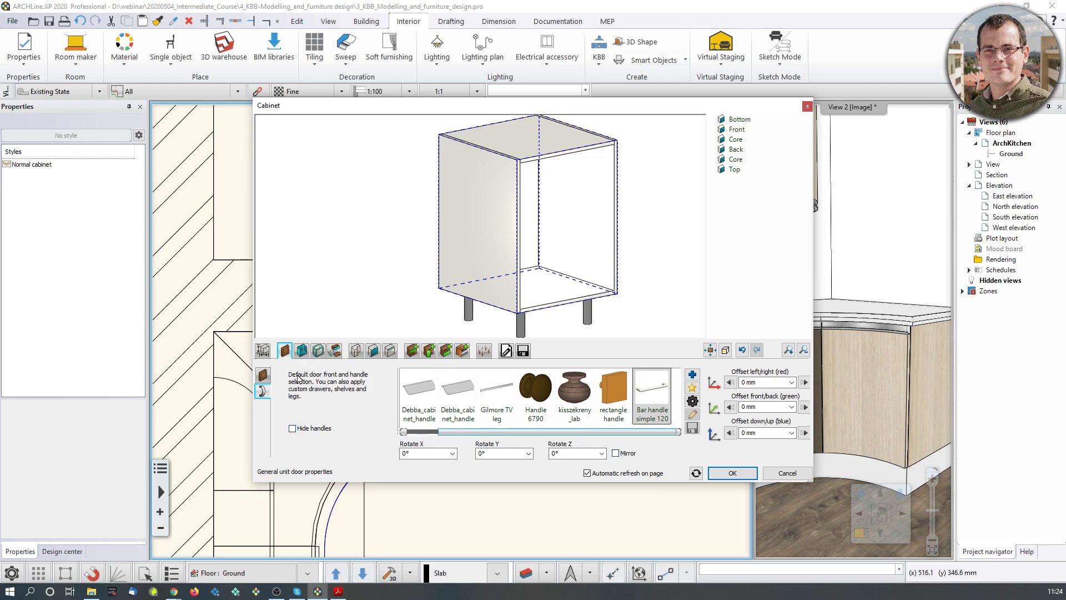
- Search the object library for "ash" and set the cabinet's default door front to Ash front
left_click(262, 375)
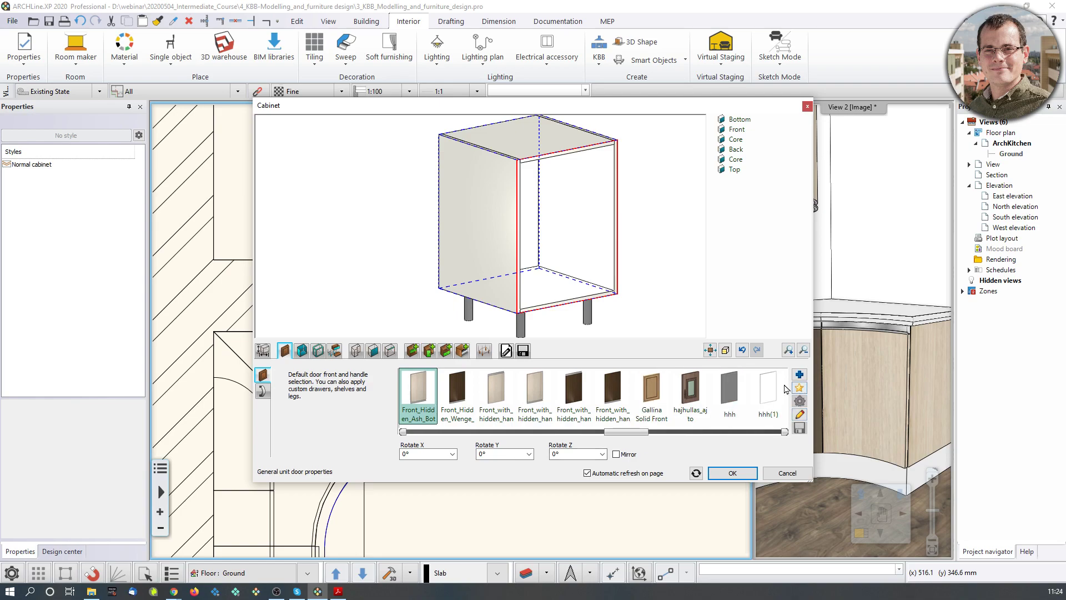
left_click(799, 374)
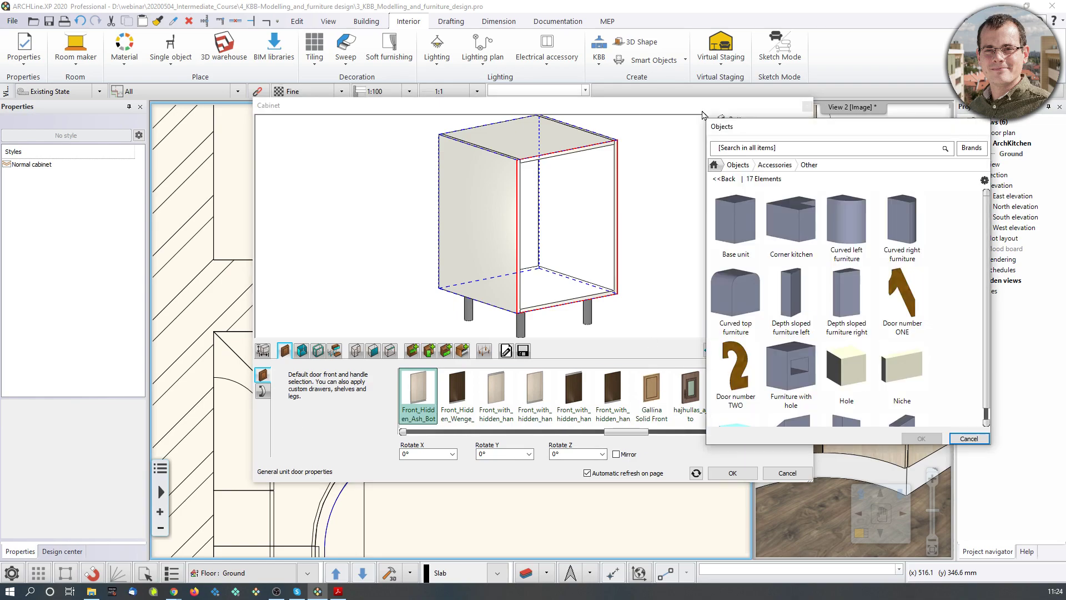
left_click(738, 147)
key("Return")
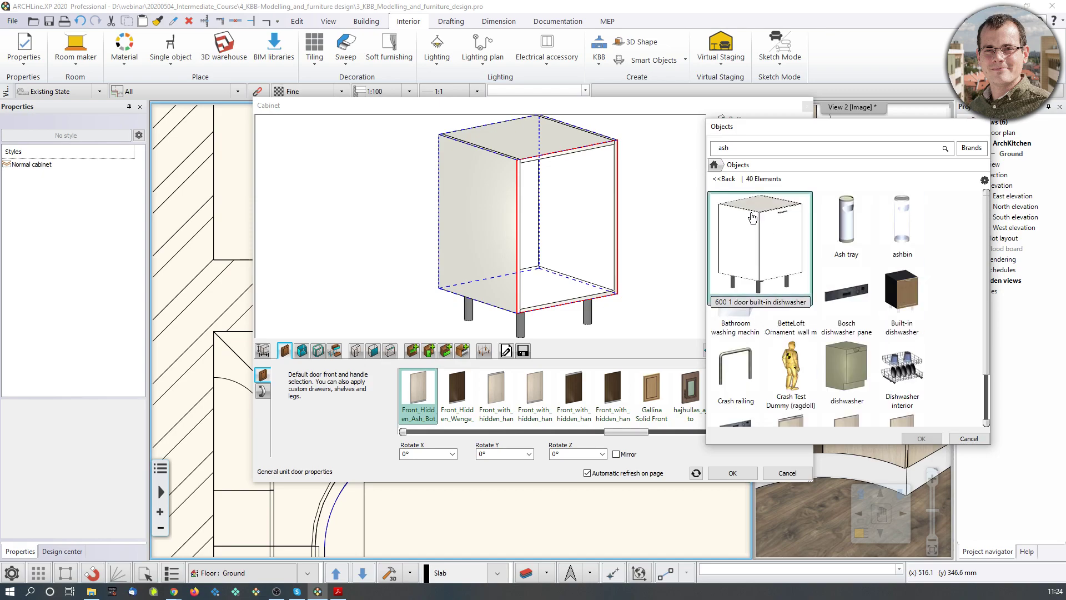
left_click(841, 224)
left_click(921, 438)
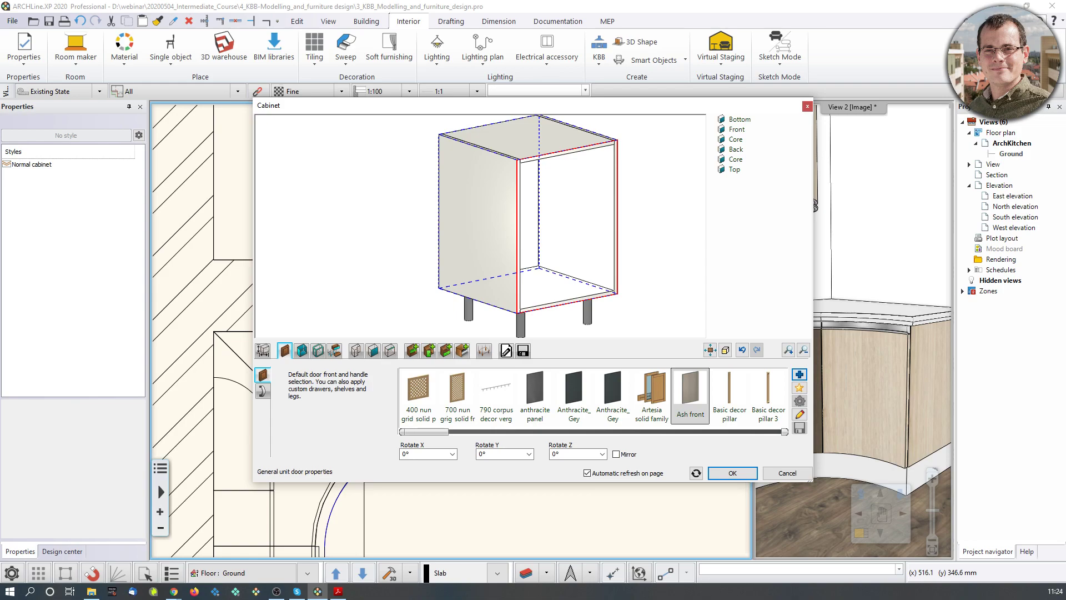
- Try the Corner 6 Side unit shape, and switch the cabinet to Custom to browse the available shape objects
left_click(355, 350)
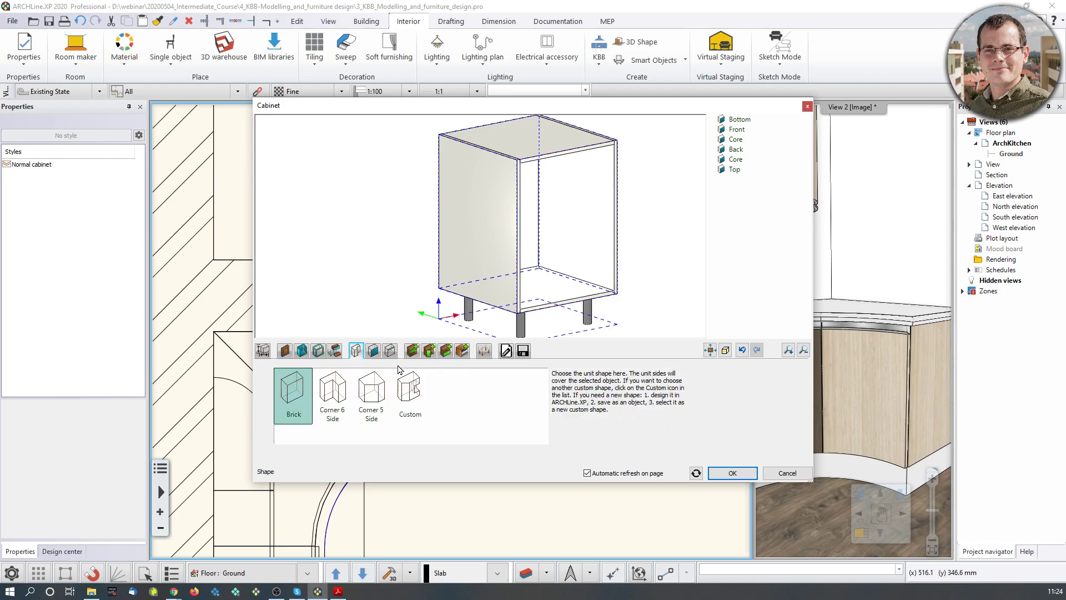
left_click_drag(608, 253, 627, 239)
mouse_move(645, 101)
left_mouse_down()
mouse_move(419, 406)
mouse_move(418, 432)
mouse_move(637, 109)
left_mouse_up()
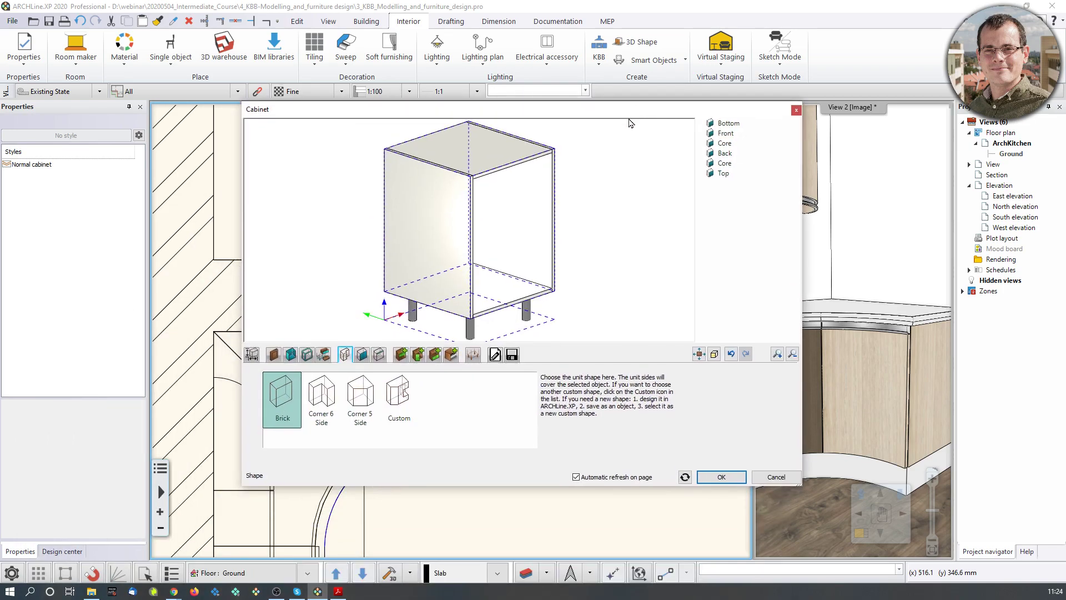
left_click(322, 405)
left_click(376, 425)
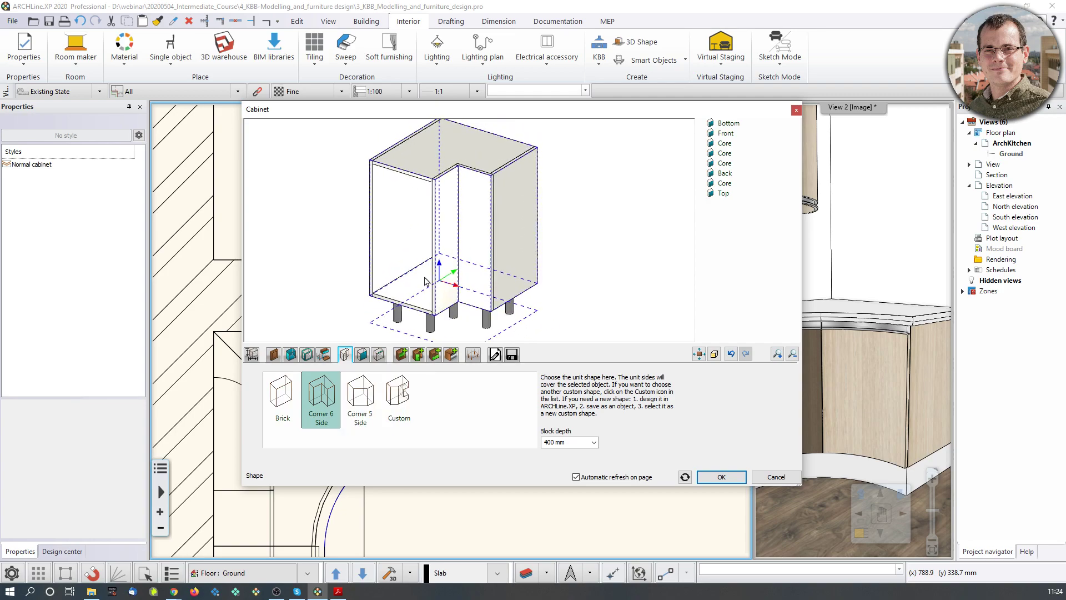
left_click_drag(412, 247, 438, 235)
left_click(404, 408)
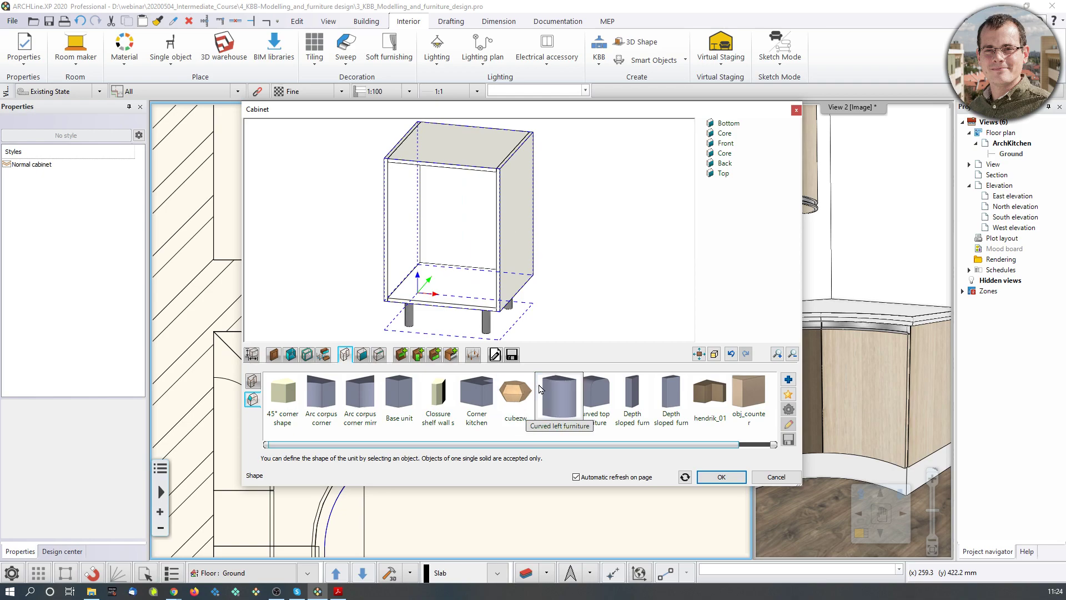
left_click_drag(589, 274, 600, 272)
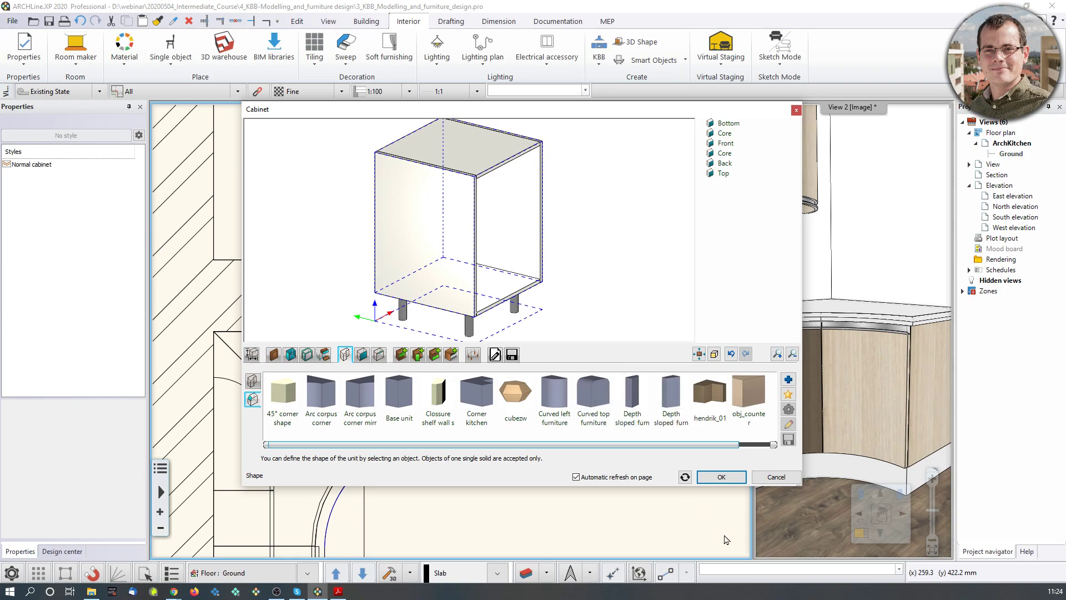
left_click_drag(639, 450, 677, 447)
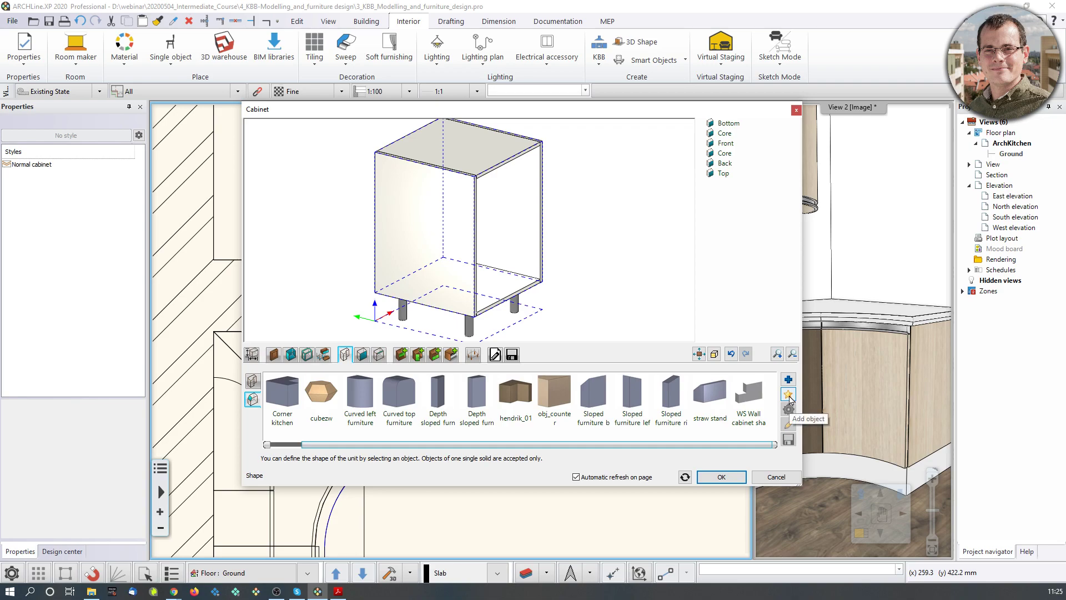
- Try the EB 60/19/25 profile on the top face of a new custom 3D shape, and discard the shape
left_click(788, 395)
left_click_drag(500, 164, 511, 187)
scroll(513, 185, "down", 2)
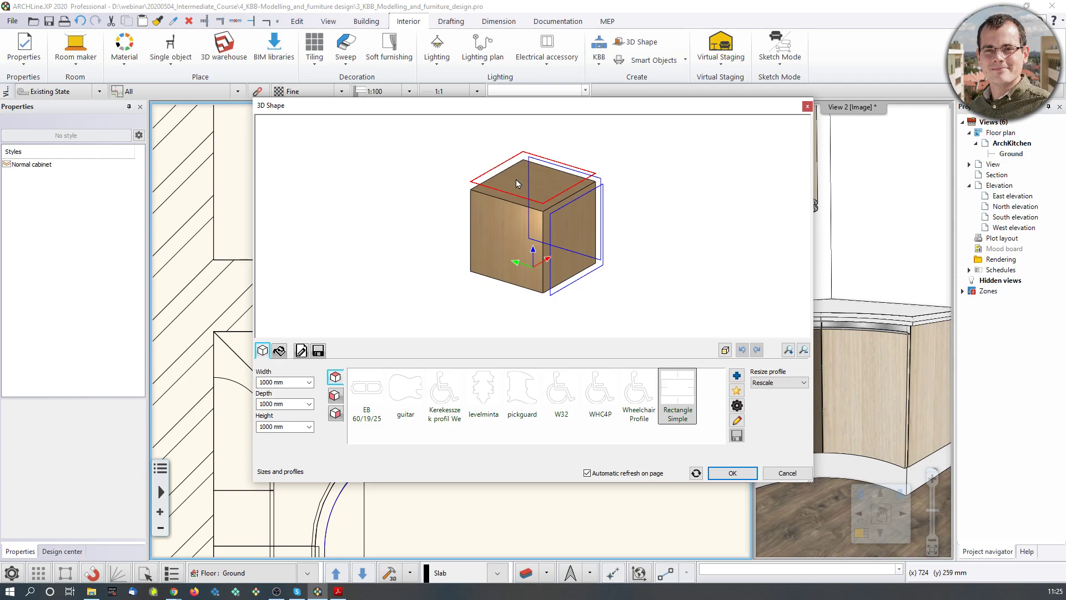
left_click_drag(710, 236, 515, 222)
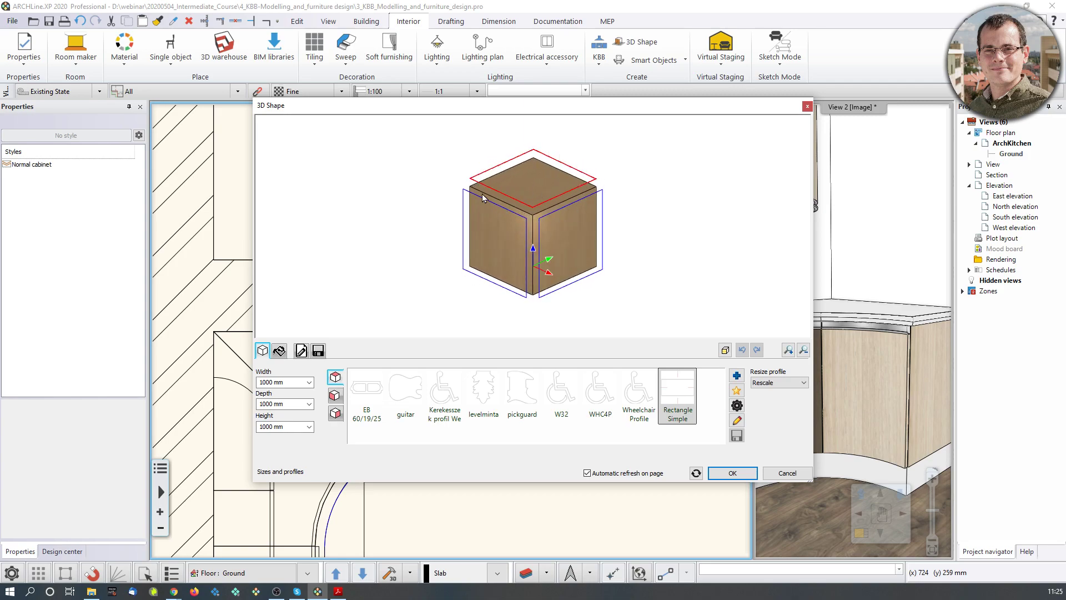
left_click_drag(567, 253, 572, 244)
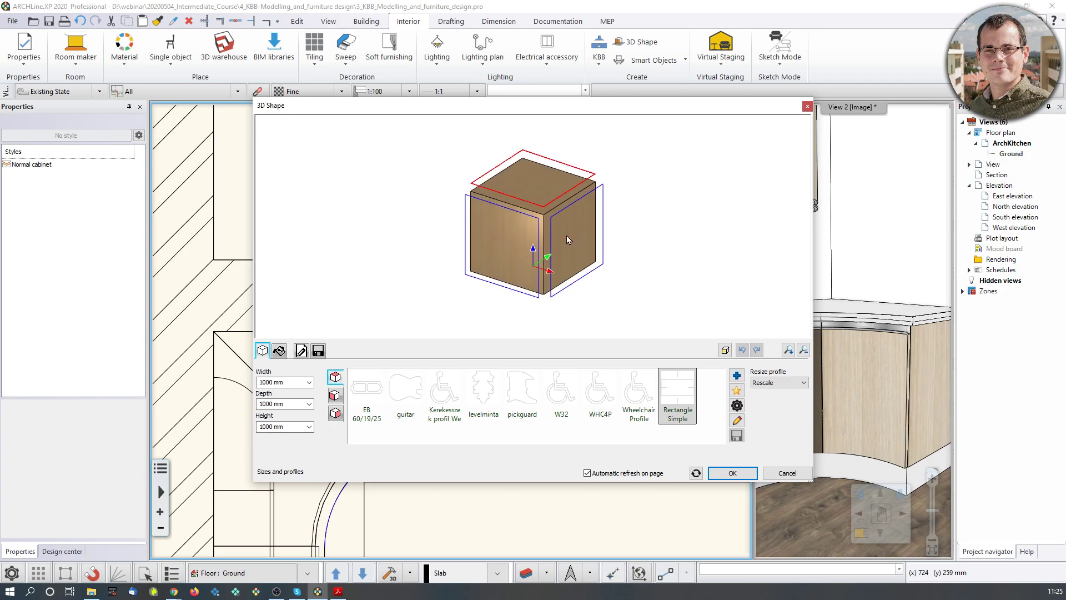
left_click_drag(528, 201, 556, 202)
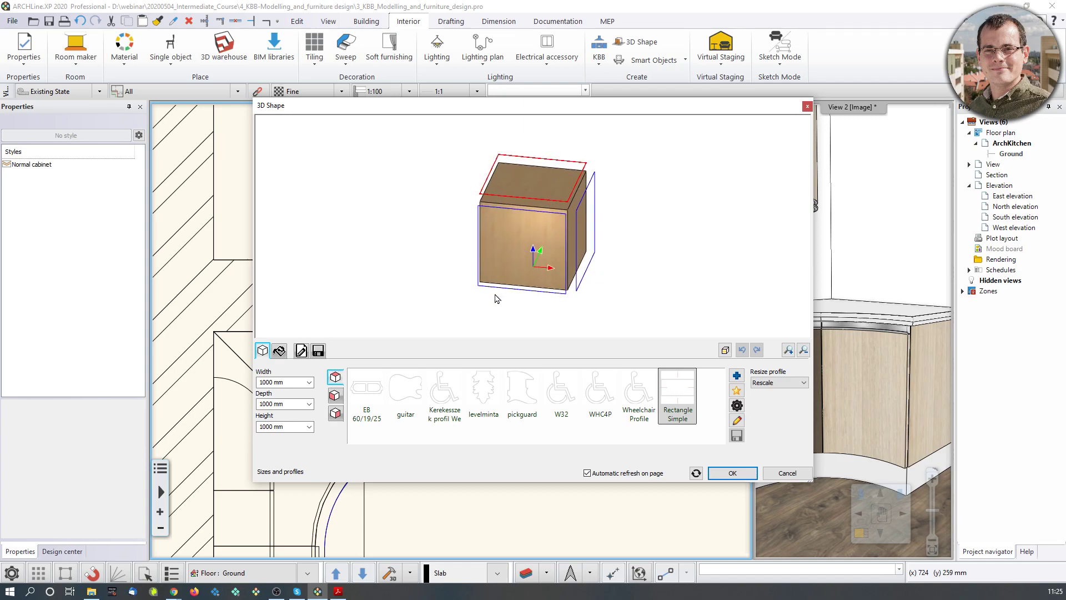
left_click_drag(578, 197, 569, 200)
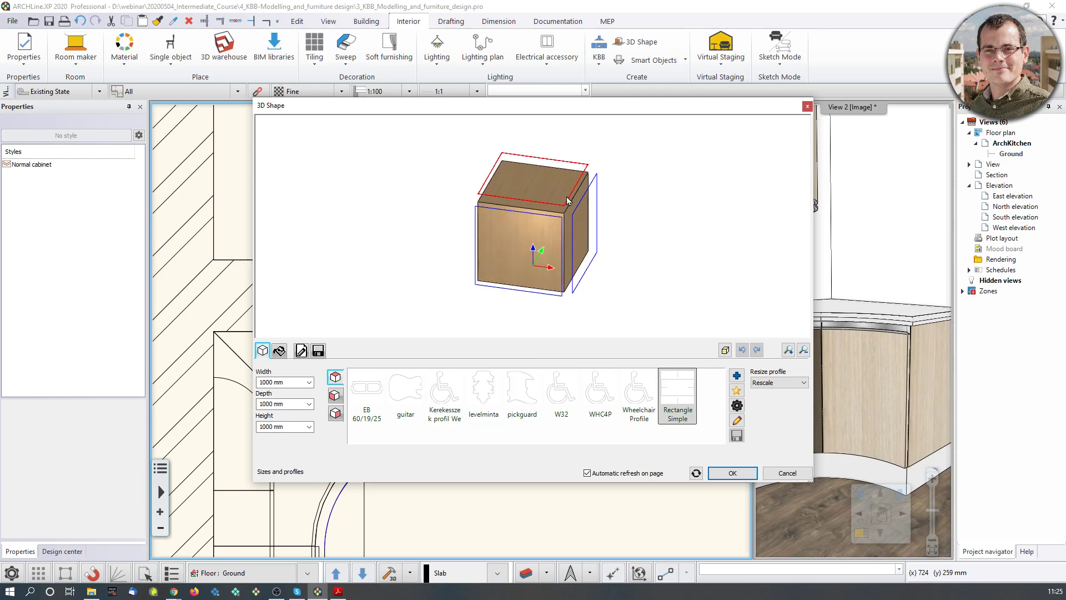
scroll(515, 183, "up", 3)
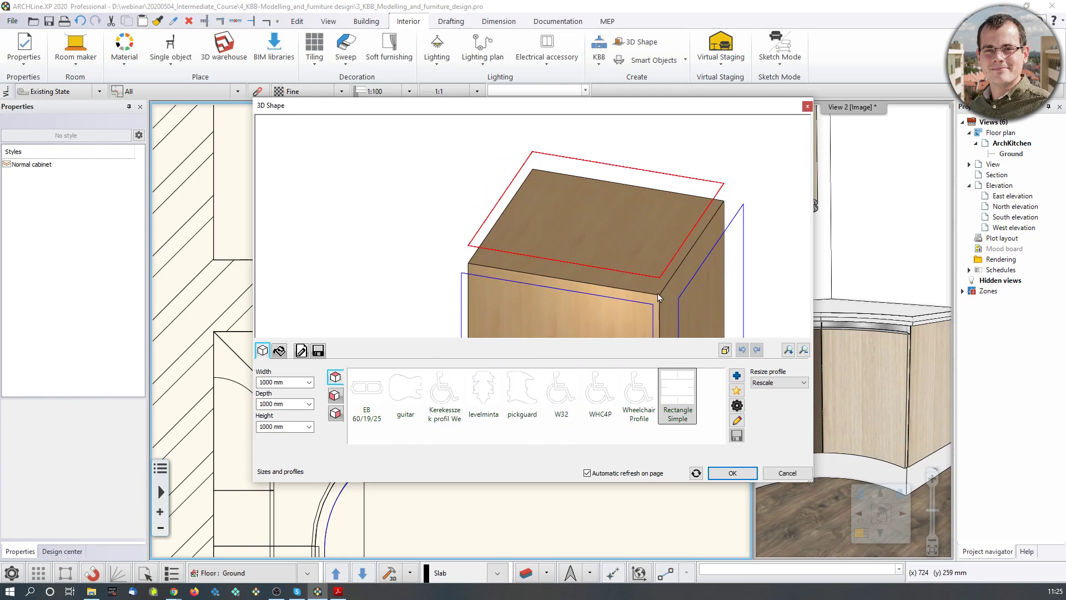
left_click(366, 395)
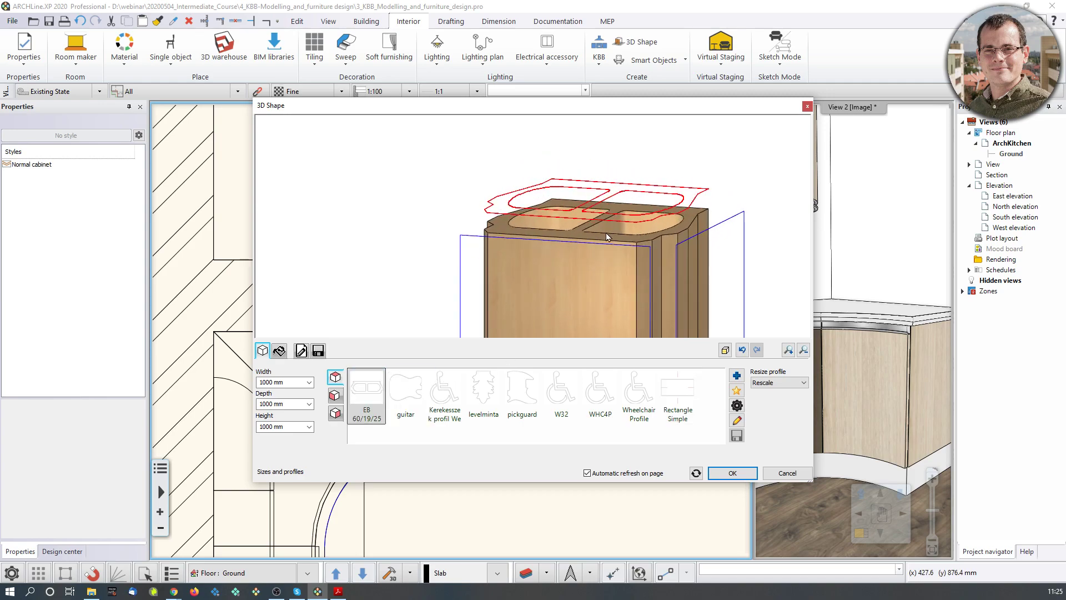
scroll(607, 236, "down", 2)
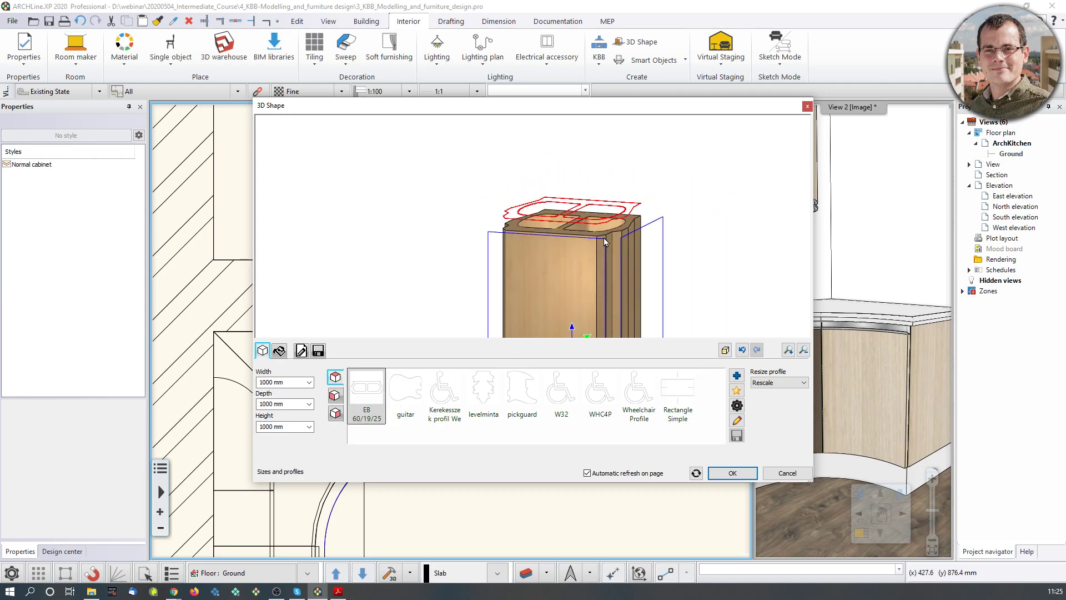
left_click(787, 473)
- Start a new custom 3D shape for the cabinet and choose to draw its top-face profile on the floor plan
left_click(555, 318)
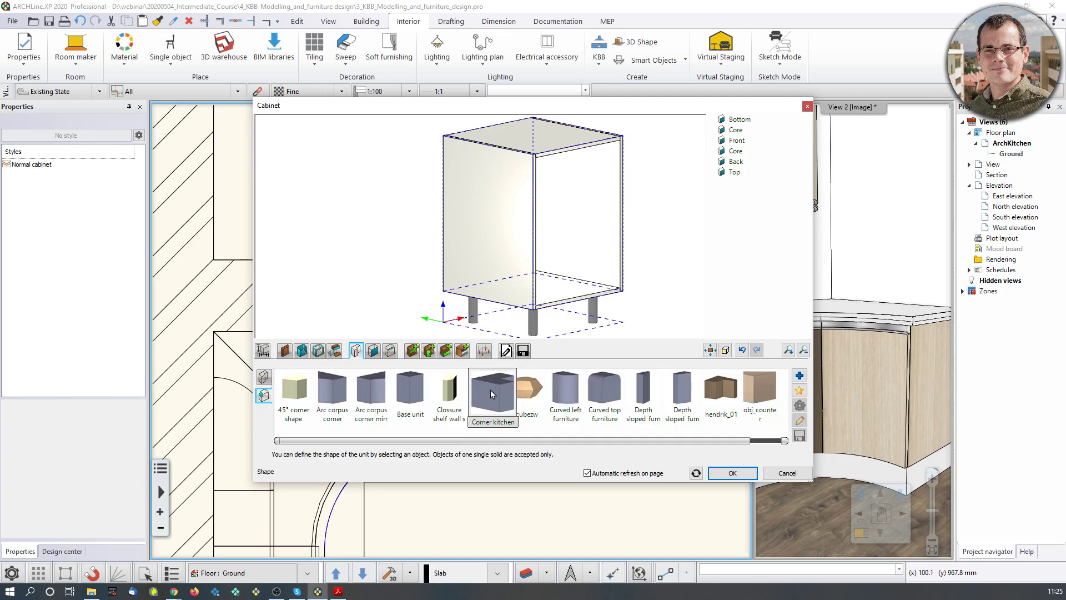
left_click(799, 403)
left_click_drag(480, 154, 494, 159)
middle_click_drag(494, 159, 494, 205)
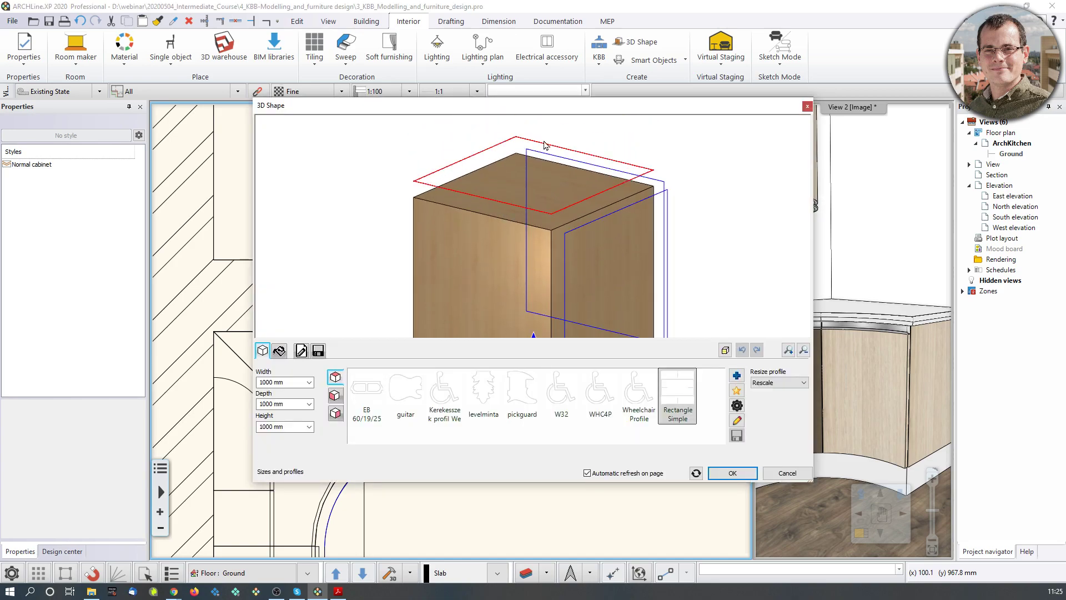
left_click_drag(542, 108, 934, 33)
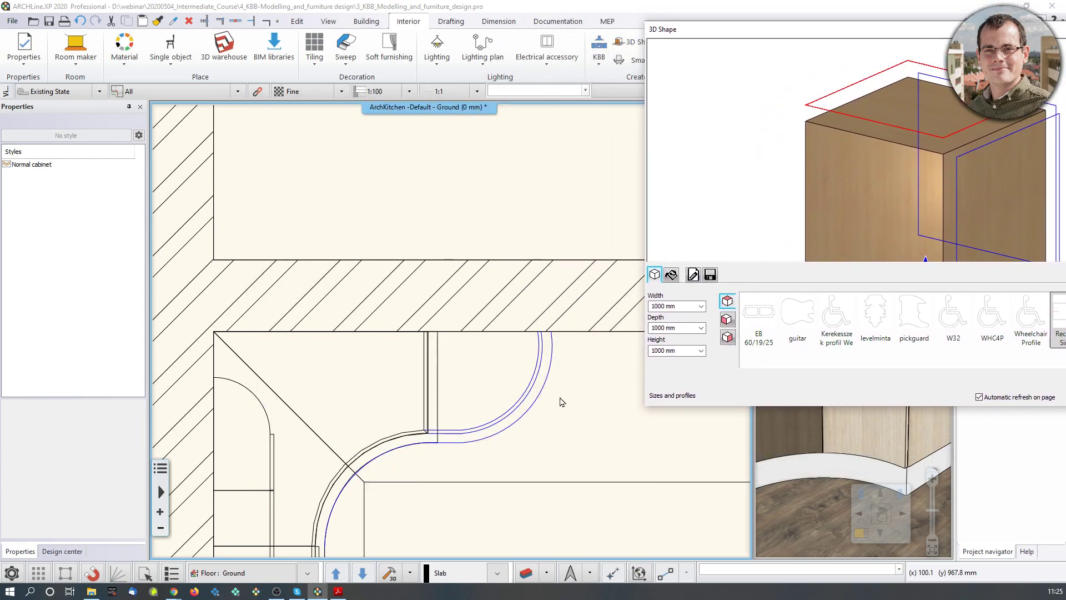
left_click_drag(837, 33, 573, 31)
left_click(864, 314)
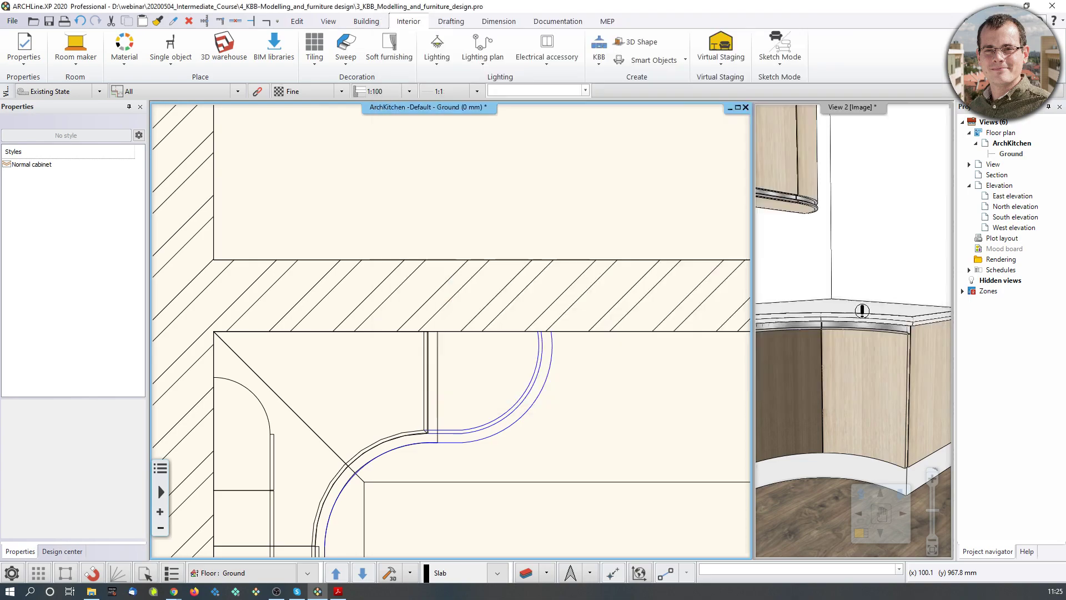
- Draw the profile's back edge along the wall, about 582 mm long, from the neighbouring cabinet's side to the innermost curve's end
scroll(452, 377, "up", 5)
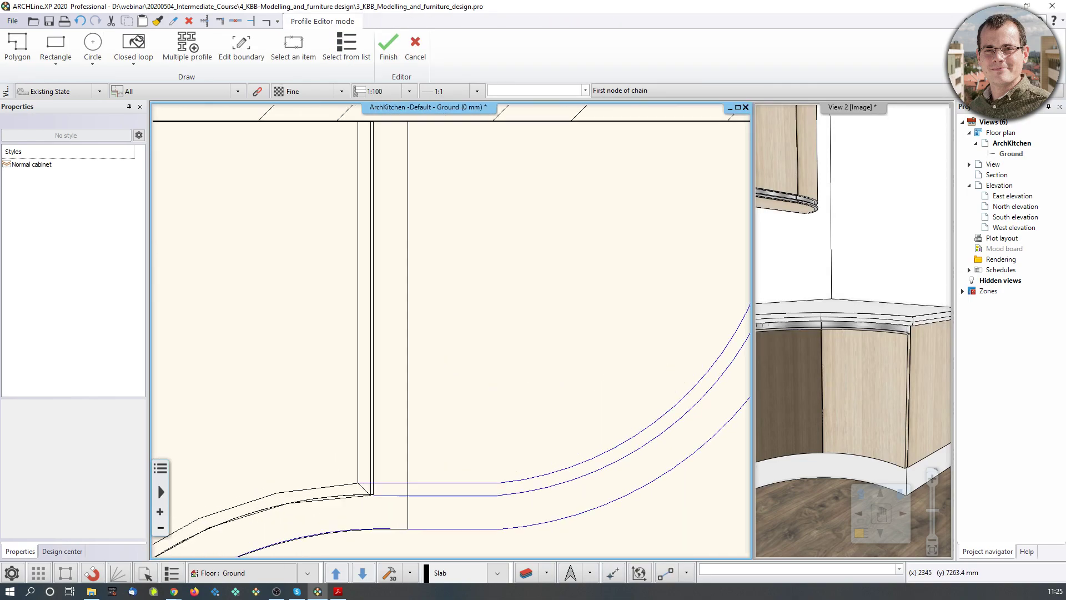
middle_click_drag(459, 364, 417, 400)
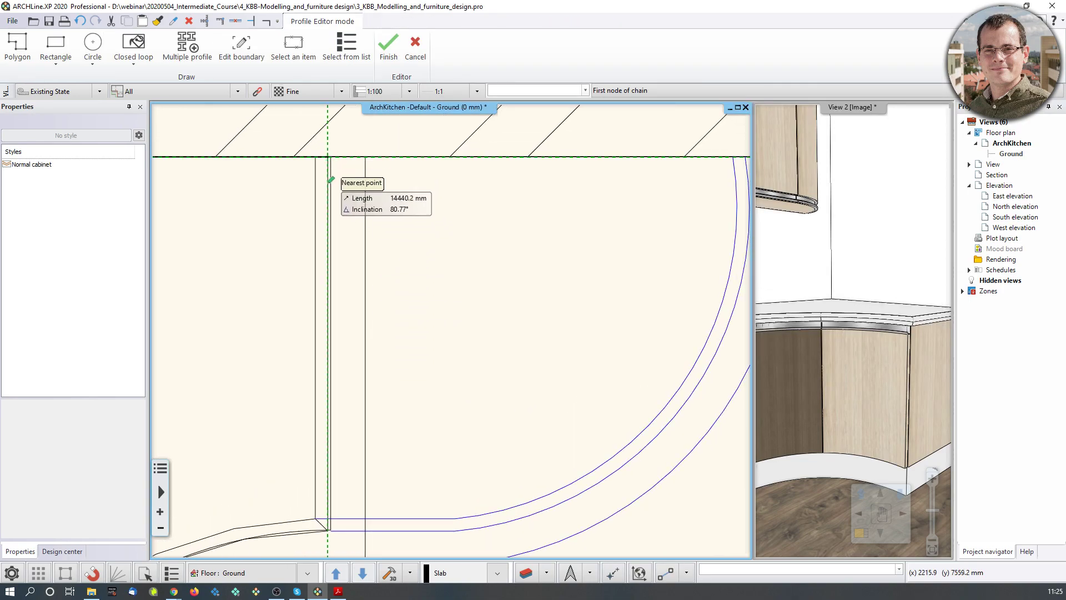
left_click(332, 157)
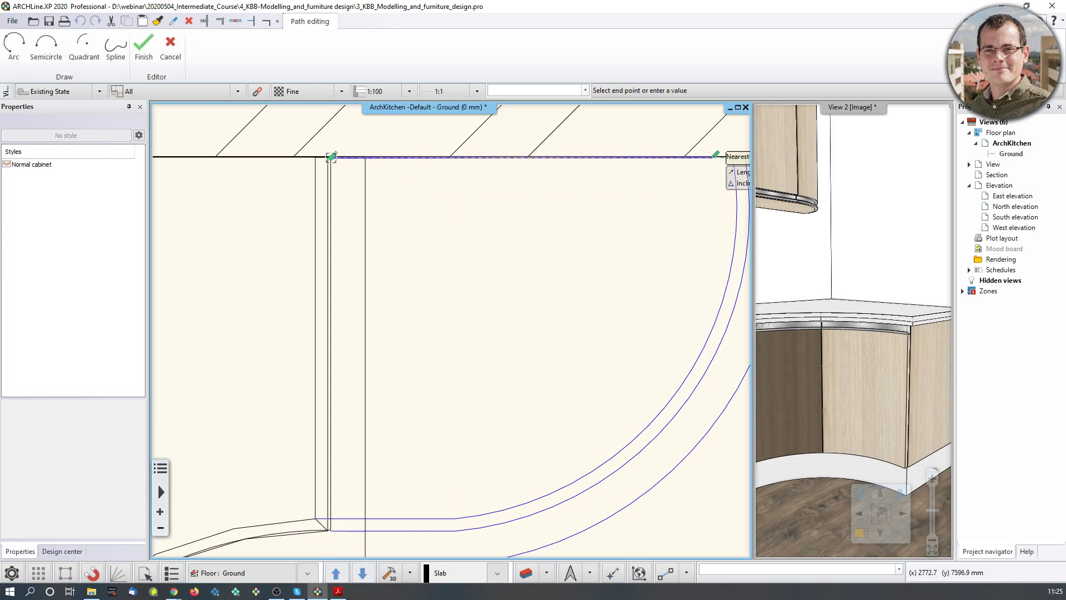
middle_click_drag(722, 154, 642, 166)
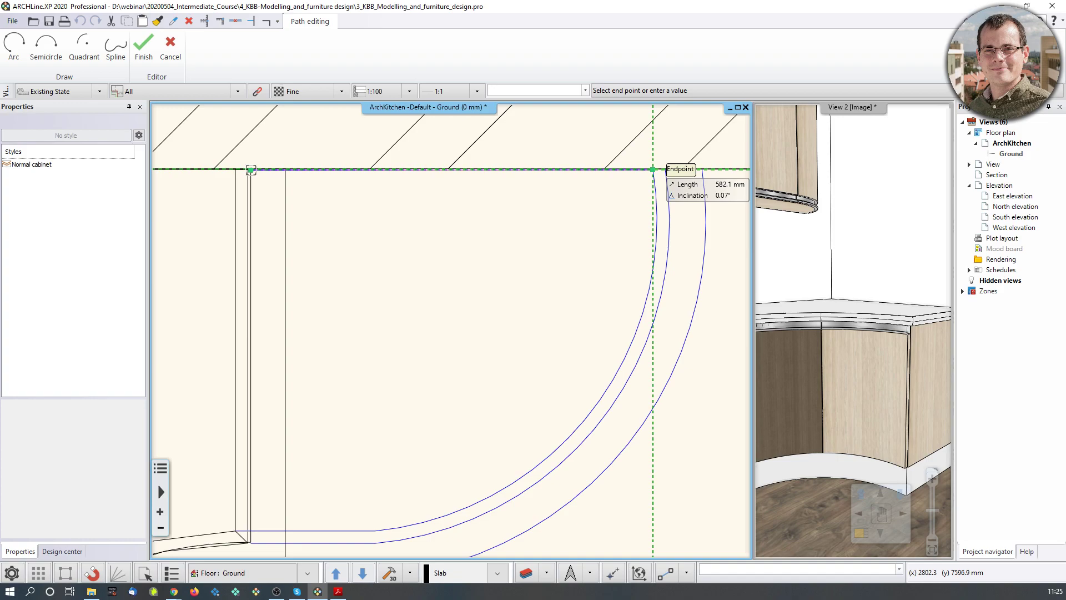
left_click(653, 169)
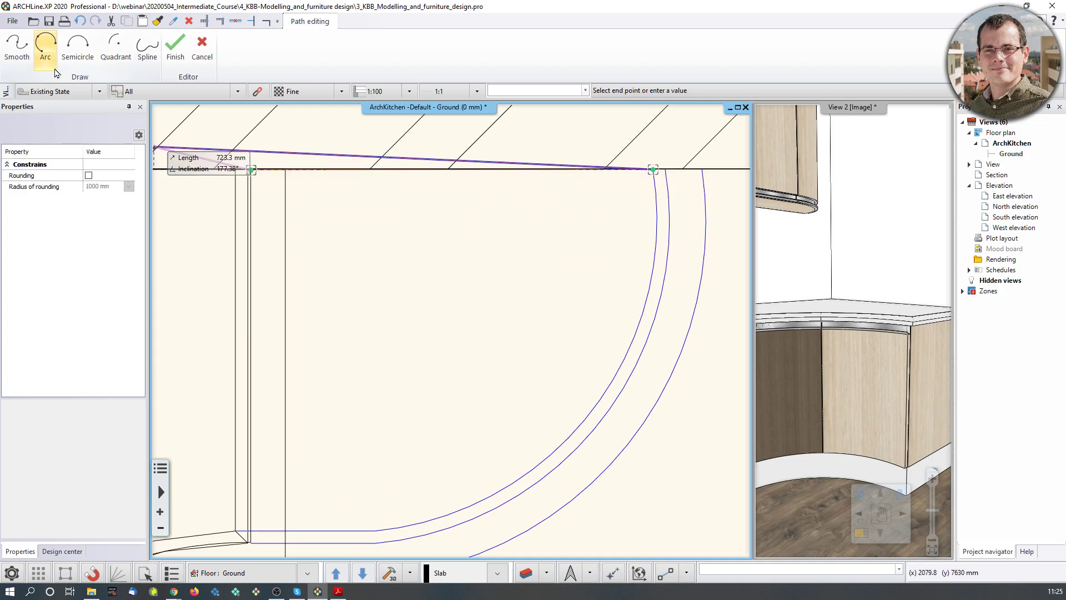
- Trace the innermost curve with an arc of about 452 mm radius, and close the profile with straight edges along the neighbouring cabinet
left_click(49, 58)
middle_click_drag(385, 467, 487, 326)
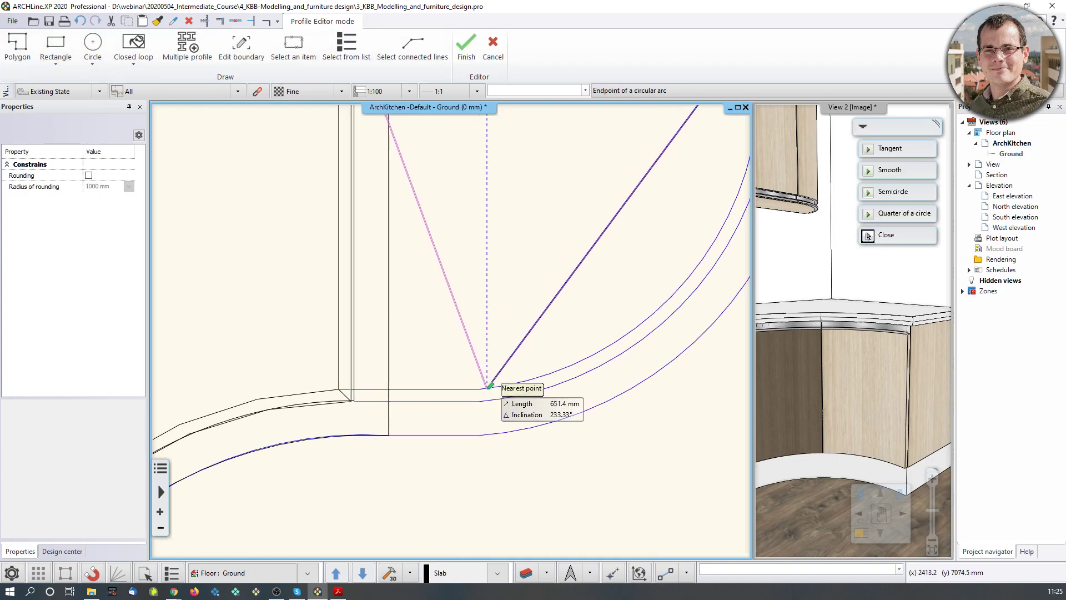
left_click(478, 389)
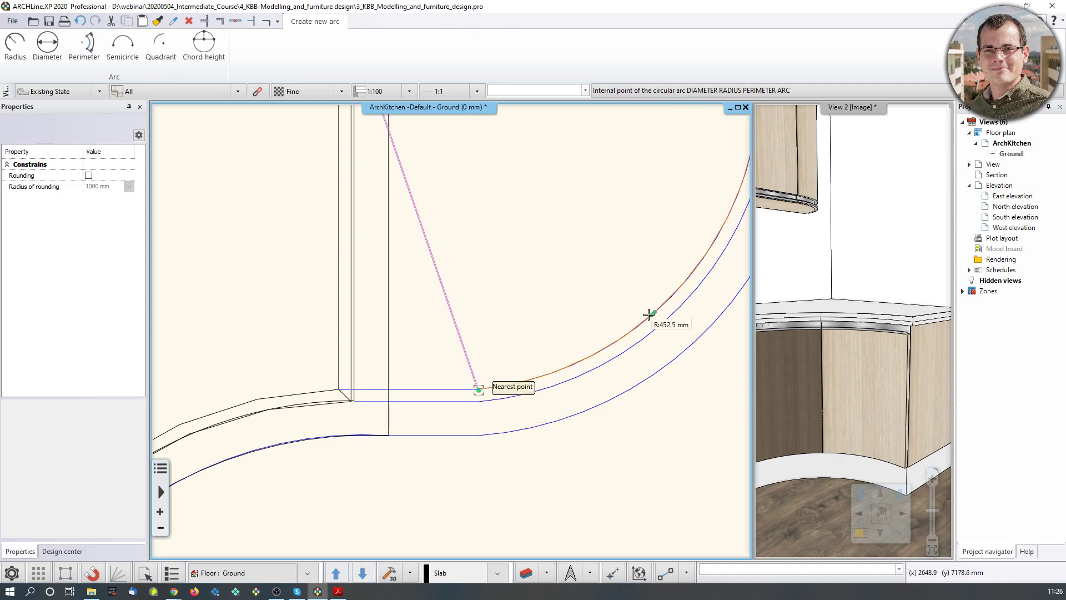
left_click(479, 389)
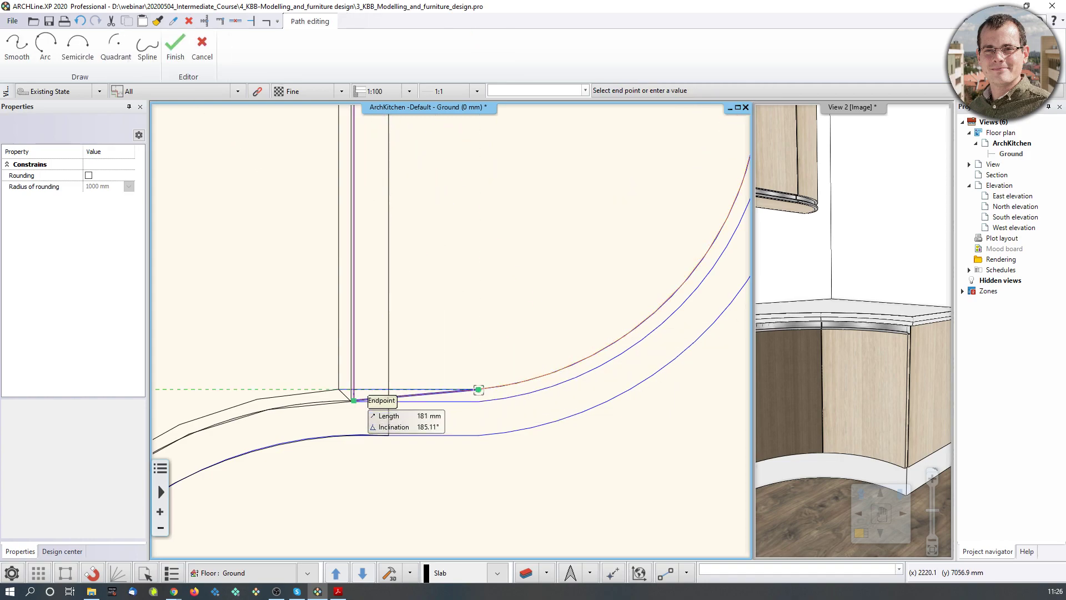
left_click(354, 389)
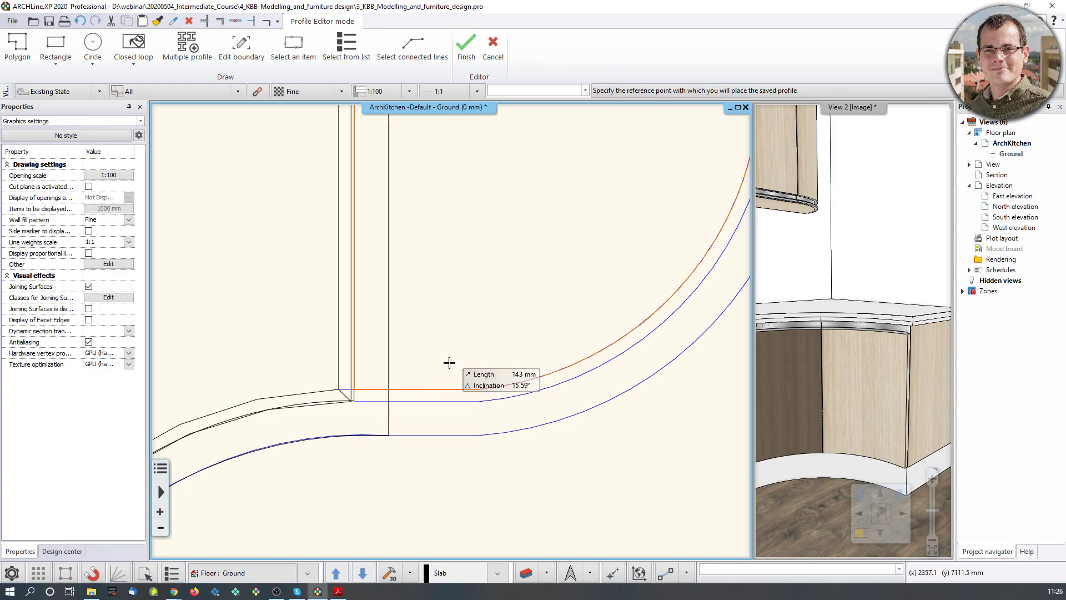
left_click(445, 365)
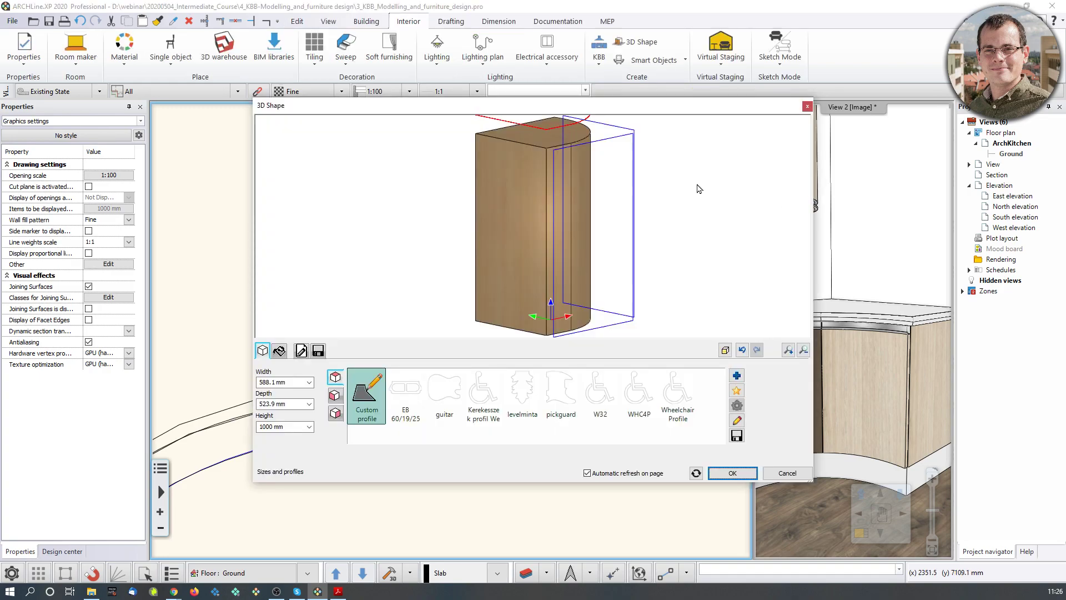
- Apply the custom 3D shape to the cabinet and set the cabinet's total height to 850 mm
left_click(732, 473)
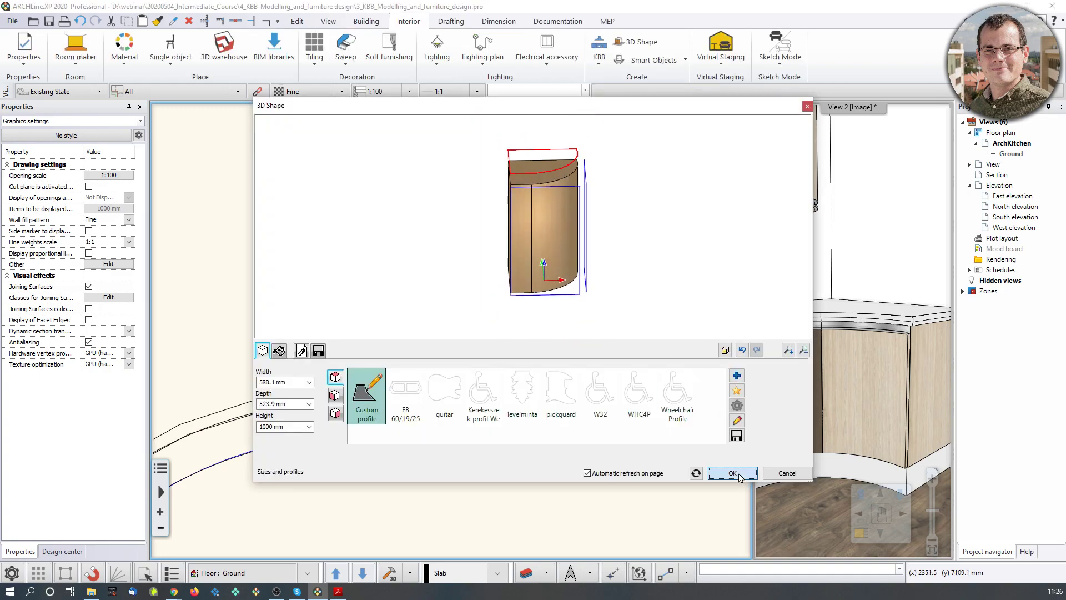
left_click_drag(559, 233, 470, 253)
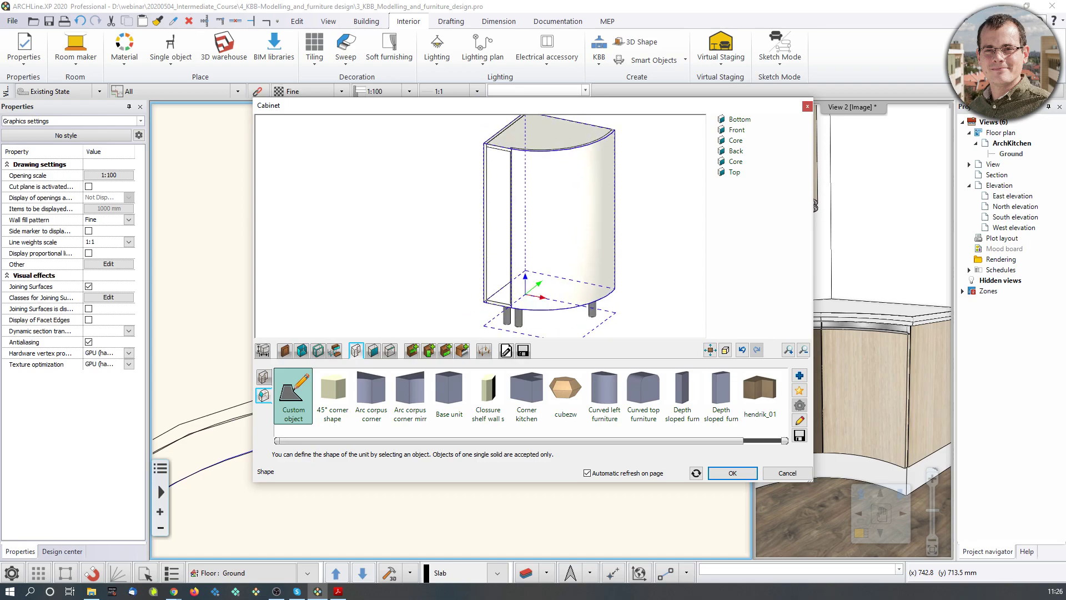
left_click(263, 350)
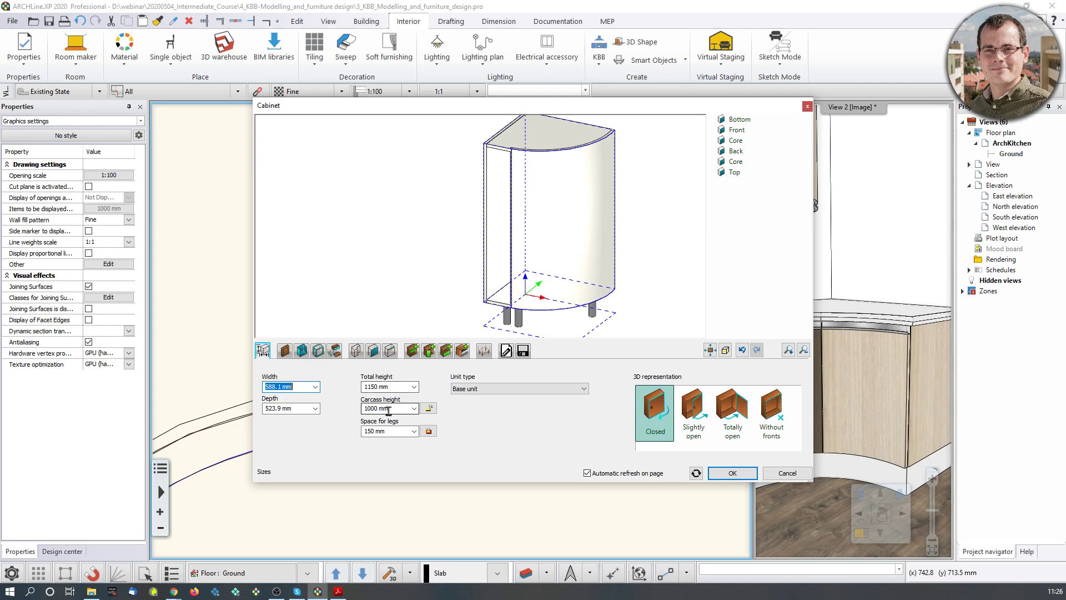
left_click(398, 386)
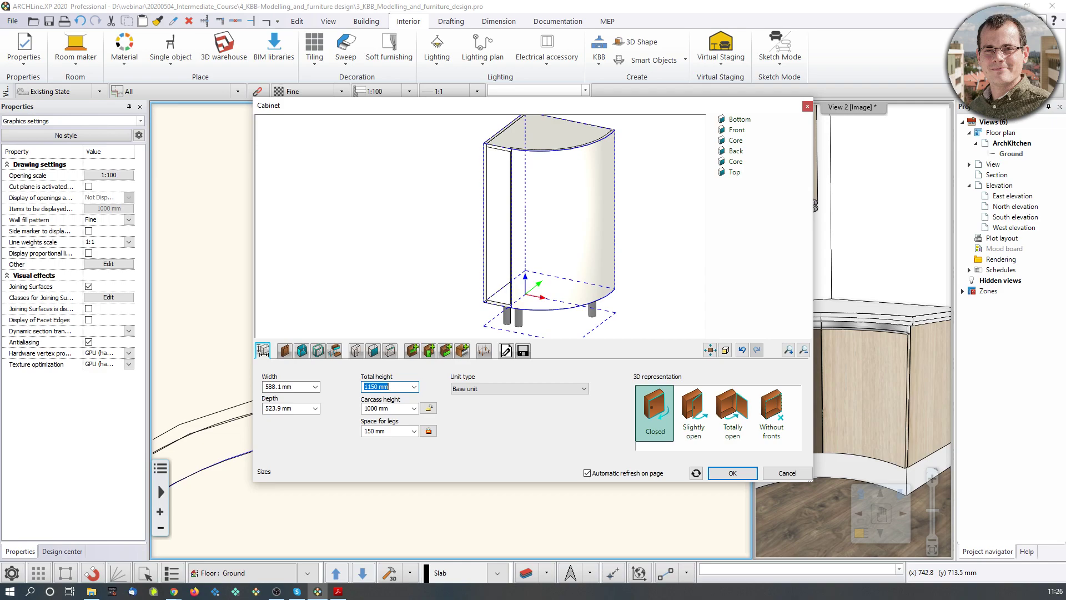
type("850")
key("Return")
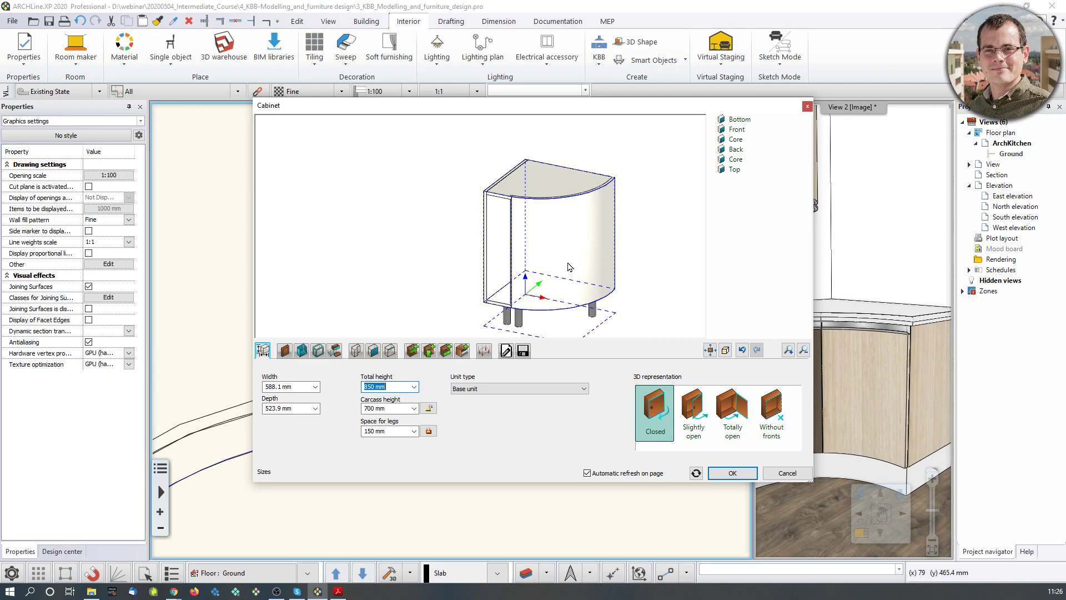
left_click(386, 296)
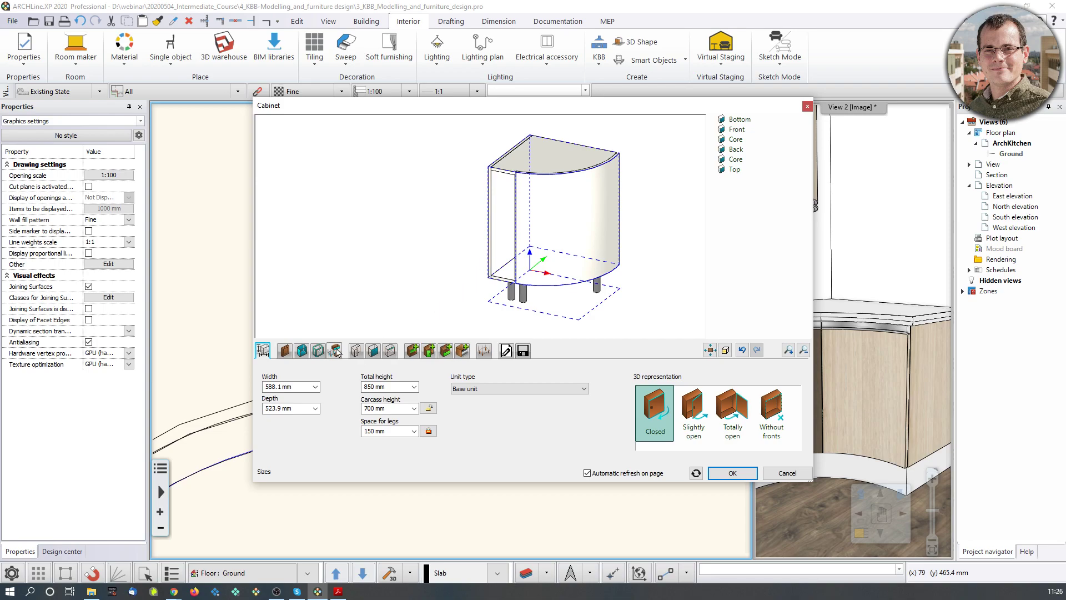
- Search the object library for "front with hidden" and set the default door front to the first light wood front with hidden handle
left_click(285, 350)
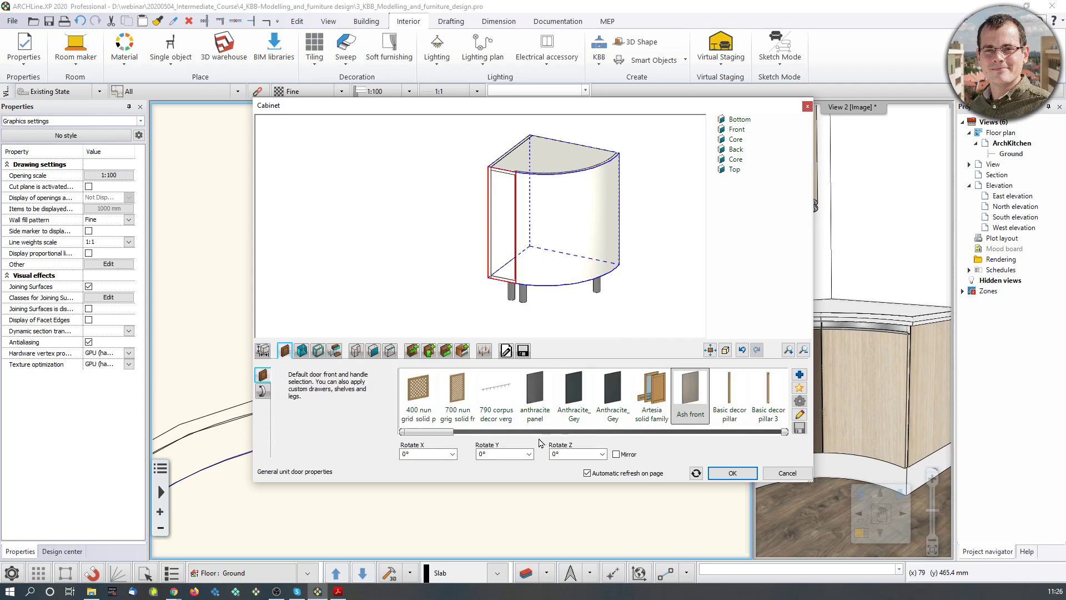
left_click(799, 375)
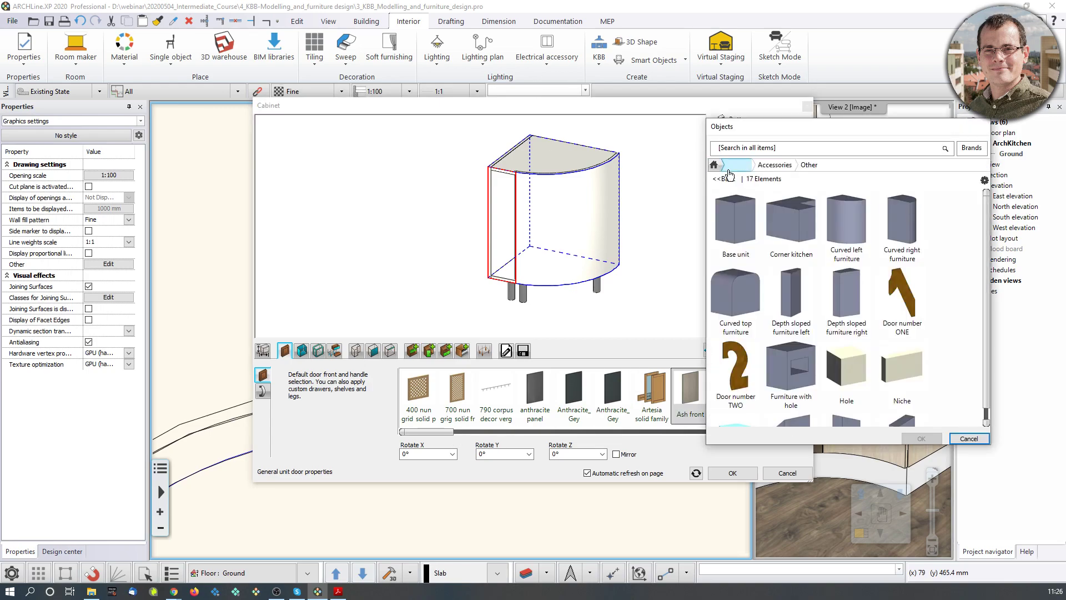
left_click(714, 164)
left_click(760, 147)
type("front with hidden")
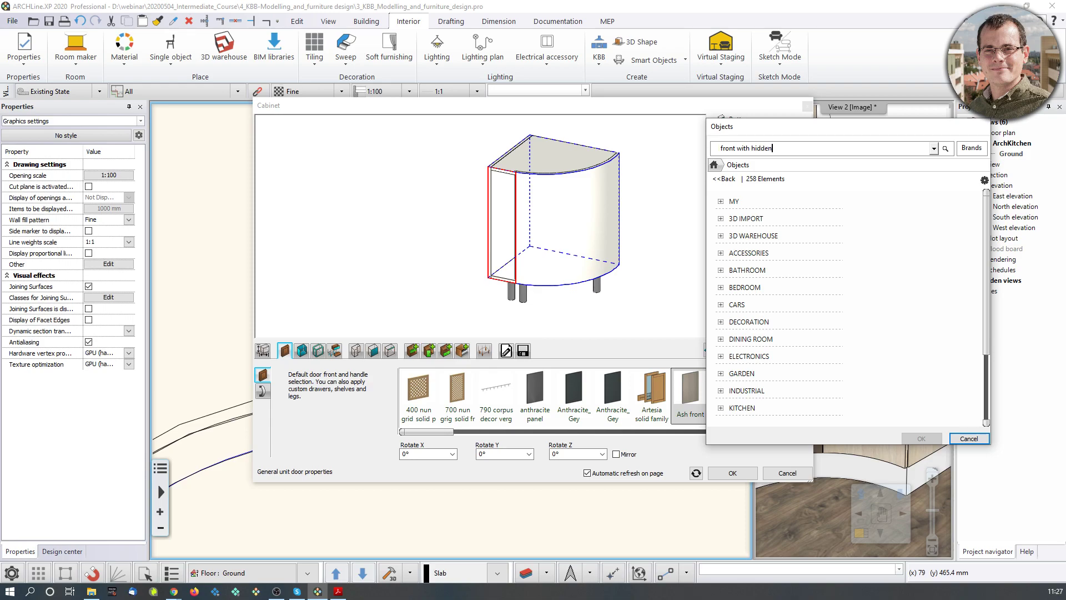
key("Return")
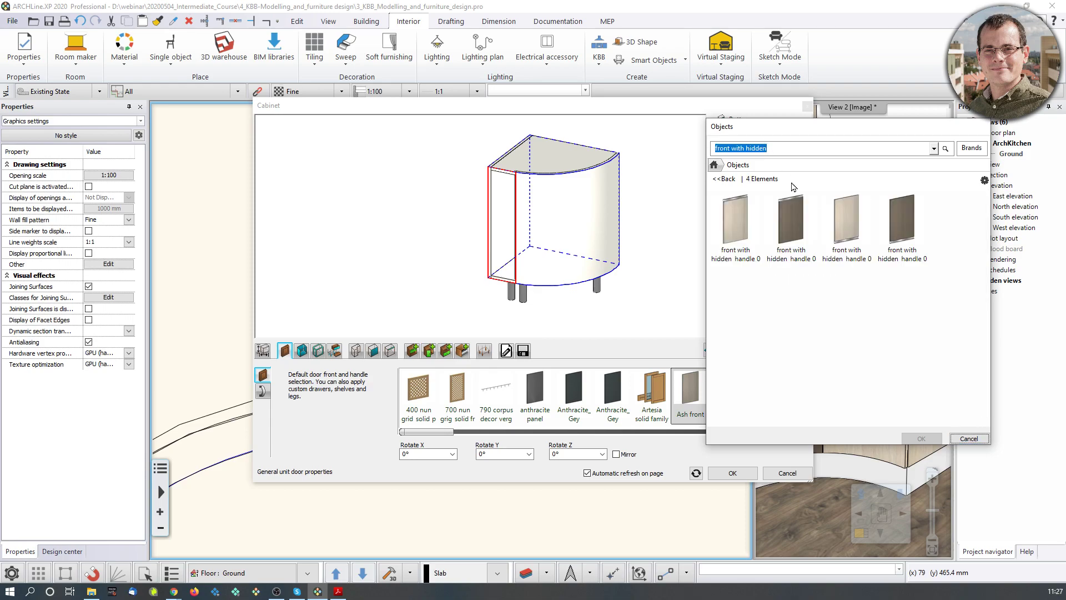
left_click(735, 219)
left_click(920, 438)
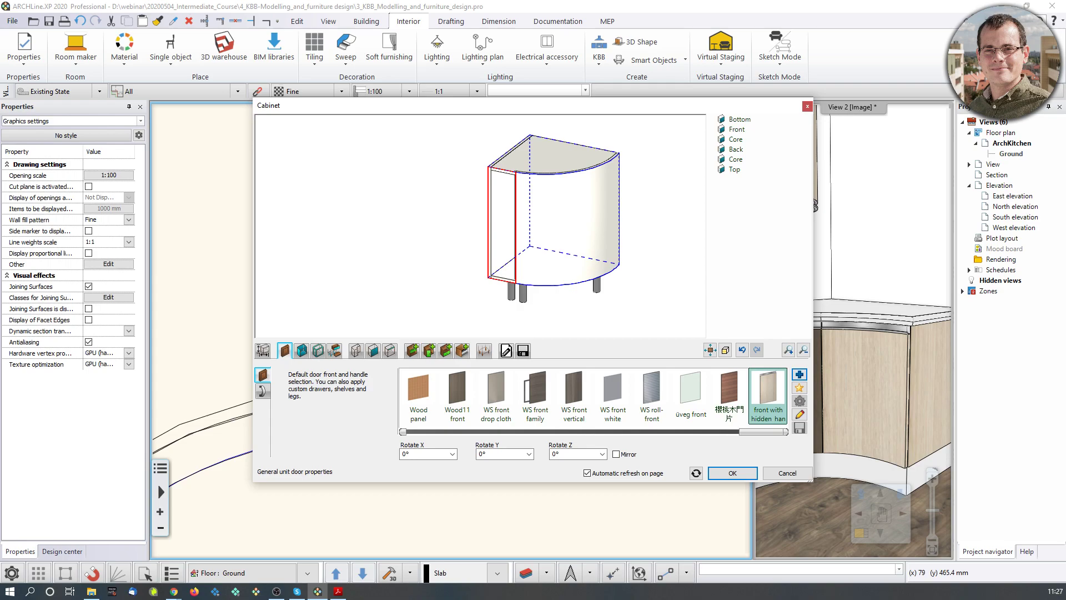
- Examine which cabinet faces count as front, side and back in the preview, checking the default settings of the back and curved side panels
scroll(512, 176, "up", 3)
scroll(470, 255, "up", 3)
scroll(605, 214, "down", 5)
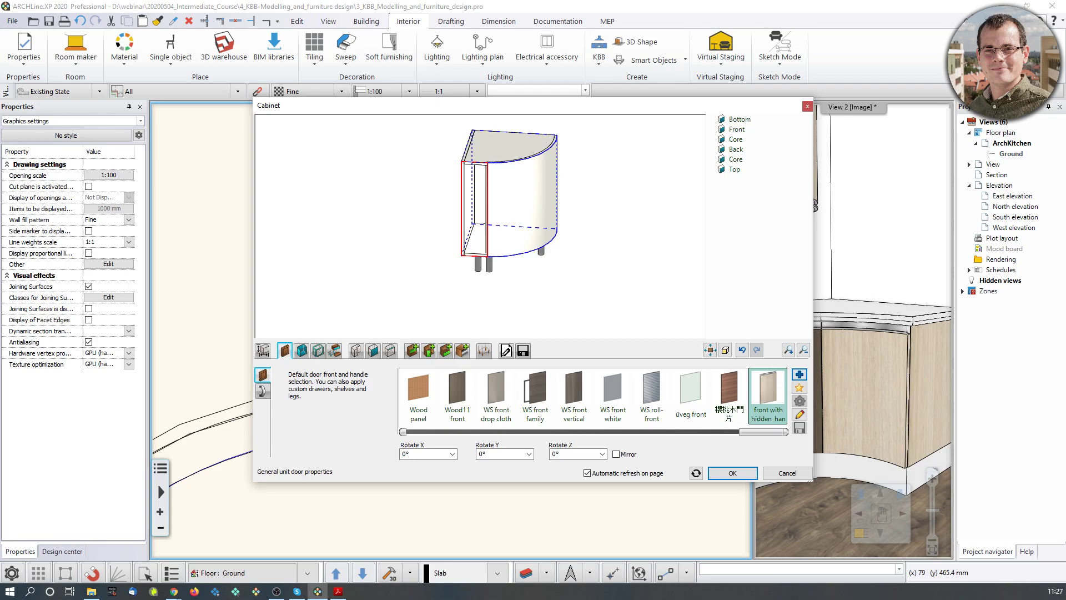
middle_click_drag(567, 194, 537, 221)
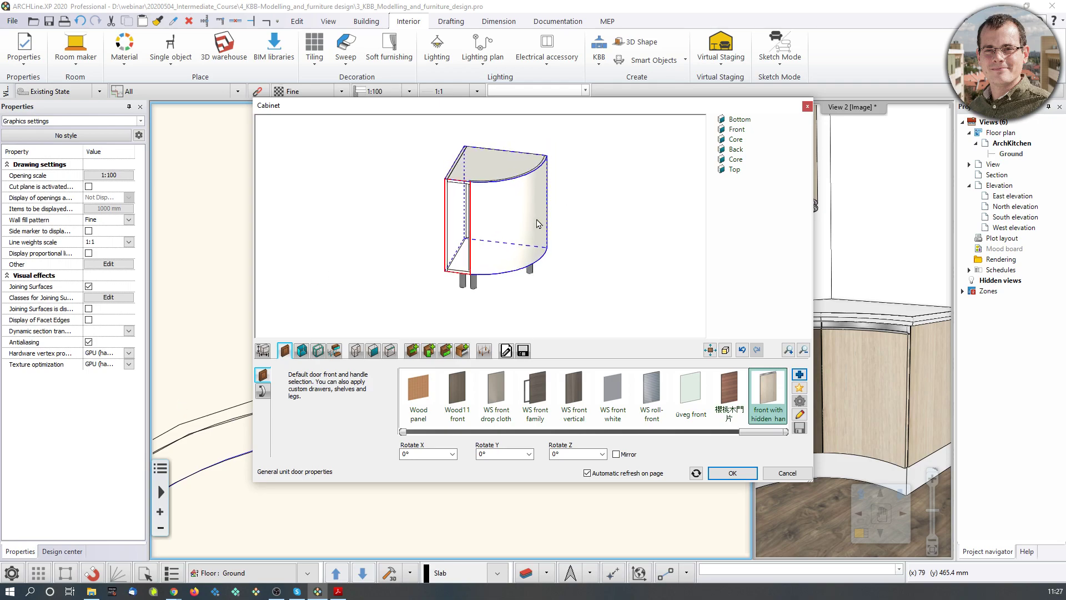
left_click(374, 351)
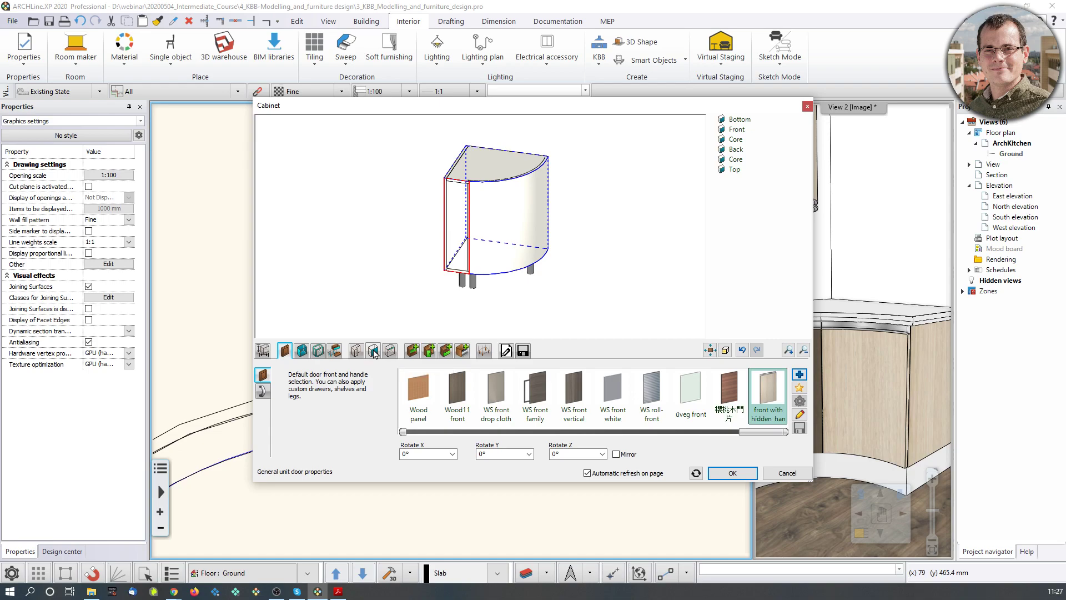
scroll(496, 251, "up", 2)
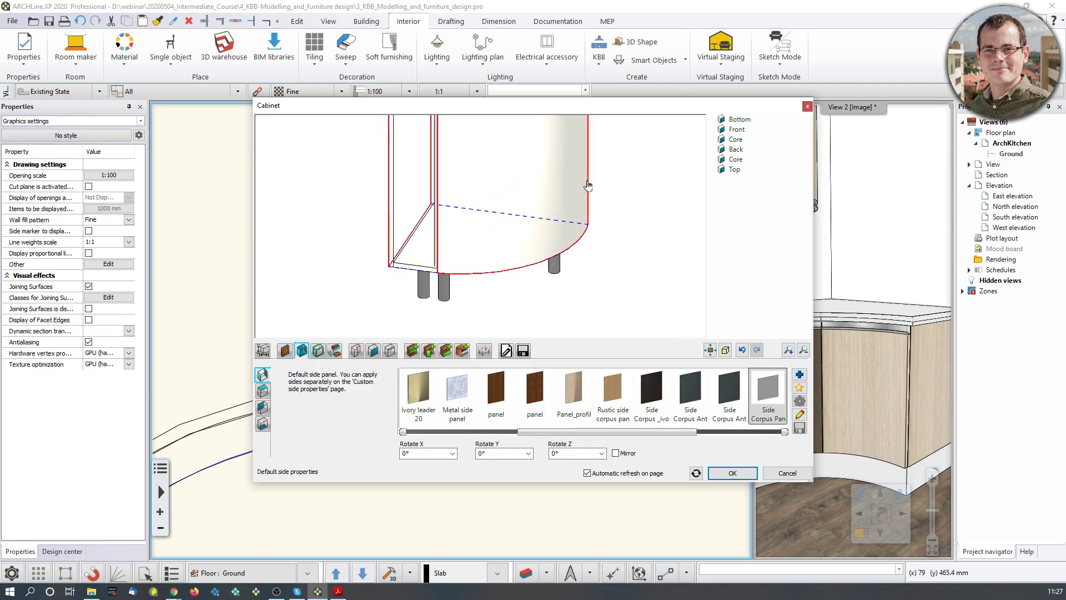
scroll(584, 182, "down", 2)
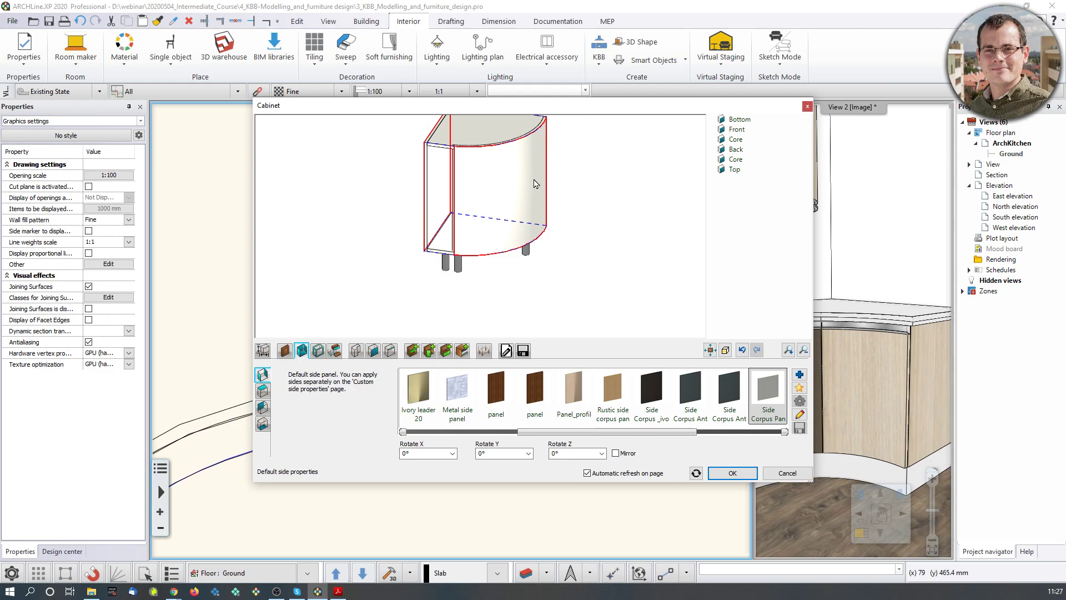
scroll(534, 179, "down", 1)
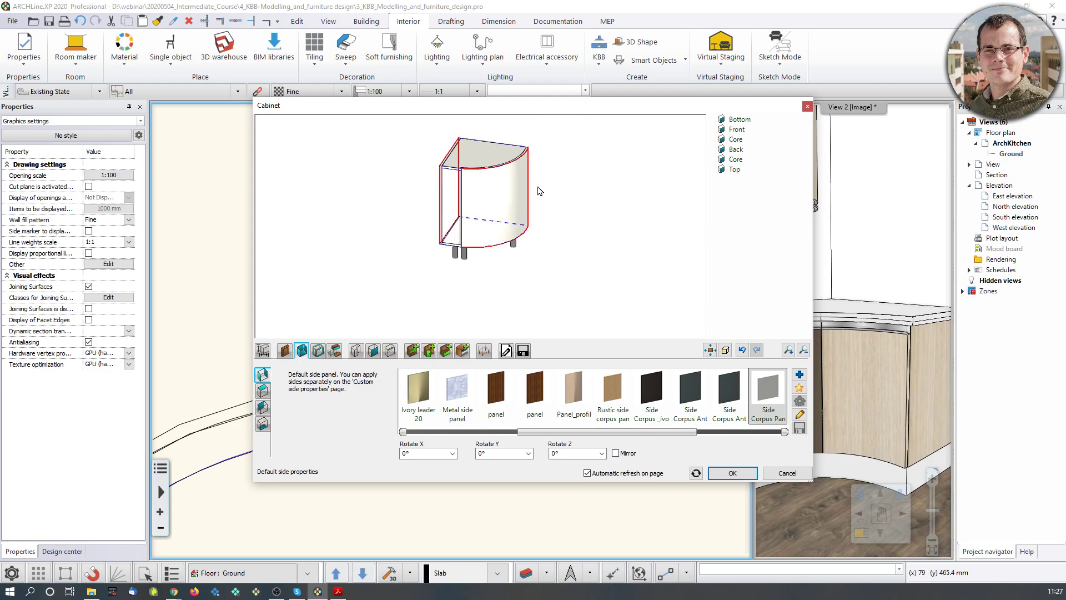
scroll(540, 183, "up", 1)
scroll(438, 208, "up", 2)
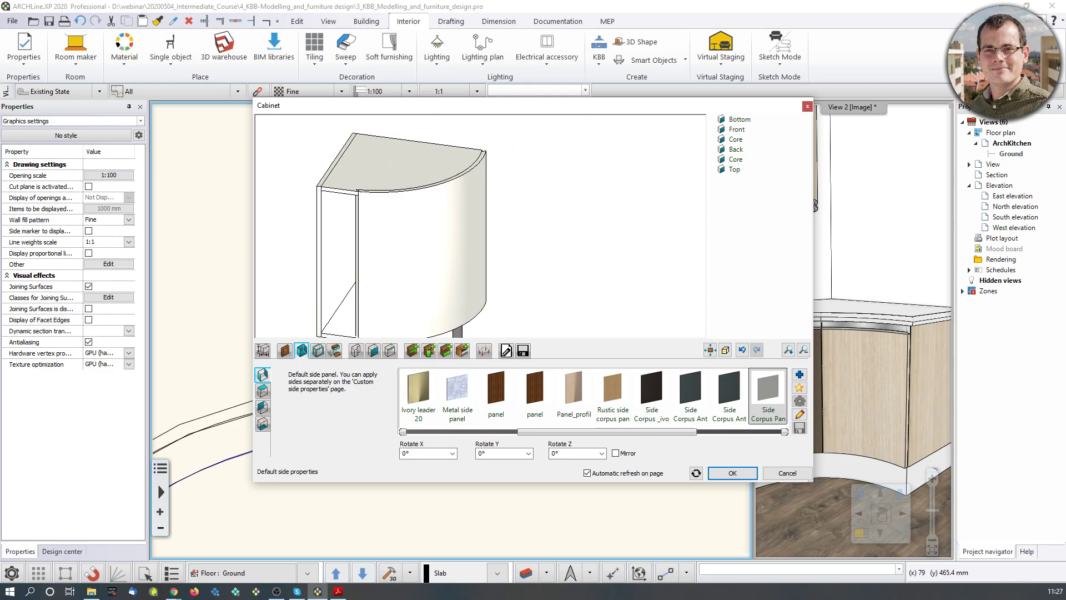
left_click(485, 158)
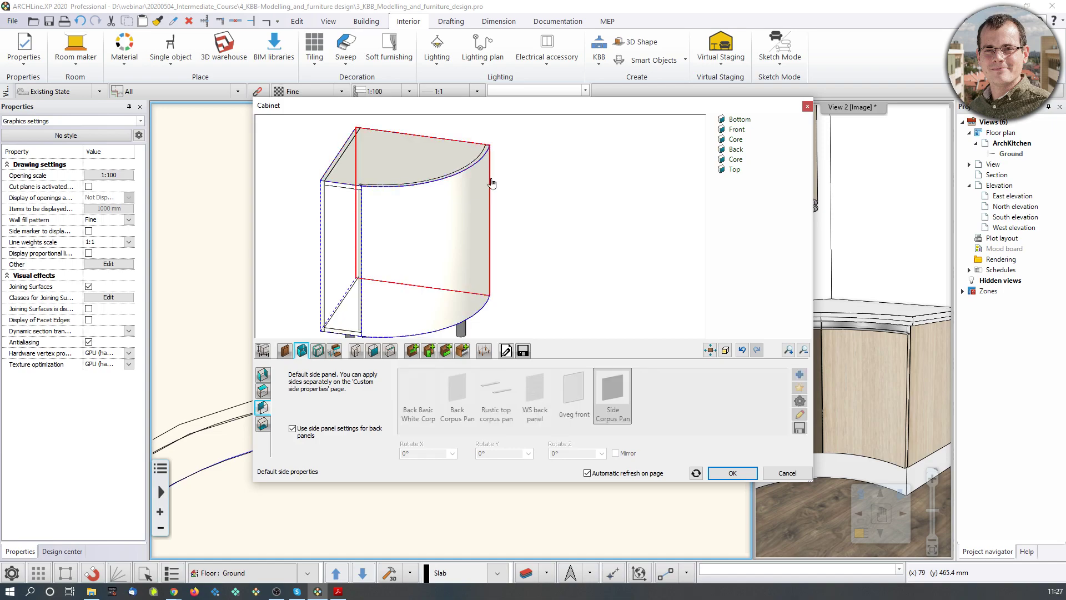
scroll(474, 269, "up", 1)
scroll(424, 292, "up", 1)
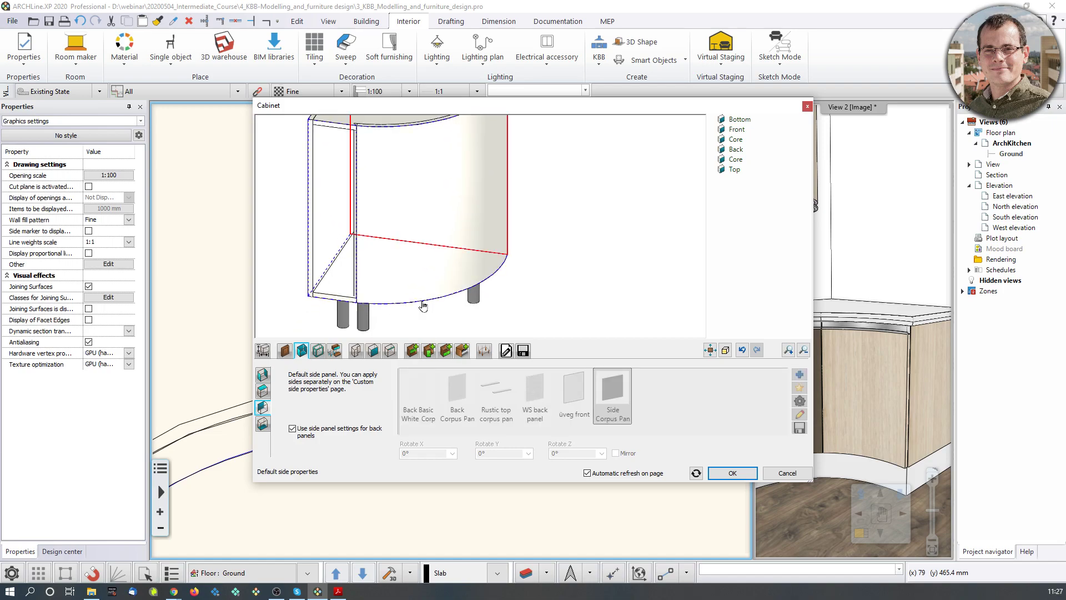
left_click(424, 305)
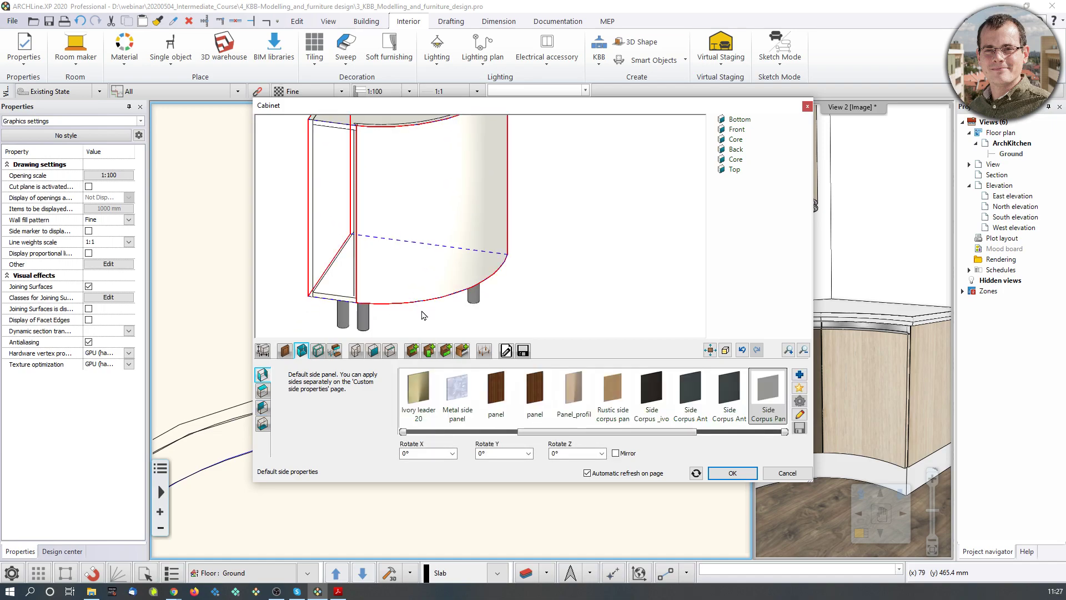
- Try the Front type on the cabinet's bottom panel and return the panel to Bottom
left_click(373, 351)
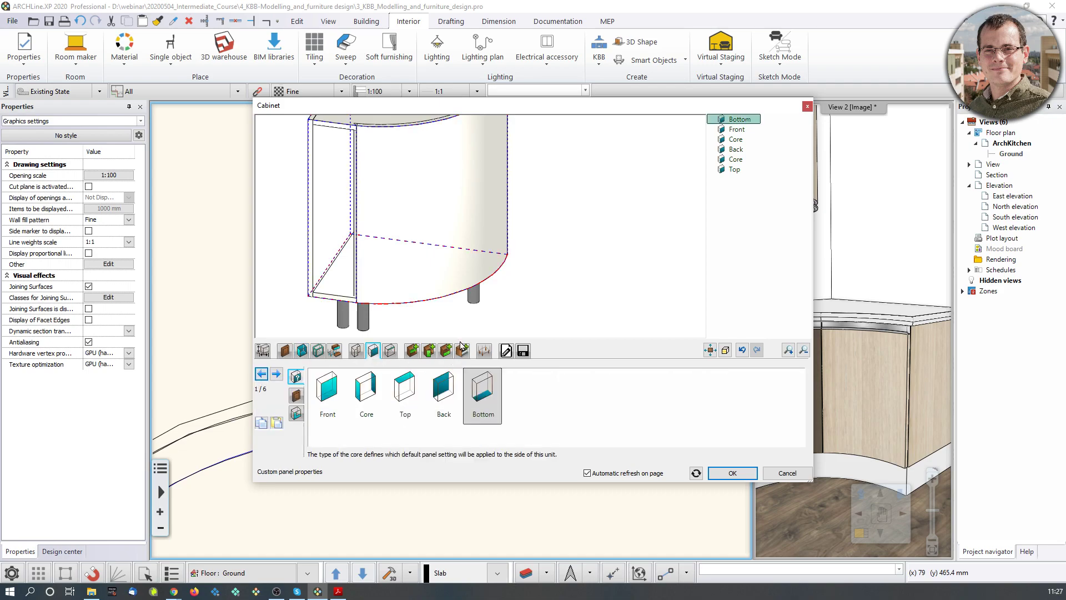
left_click(342, 406)
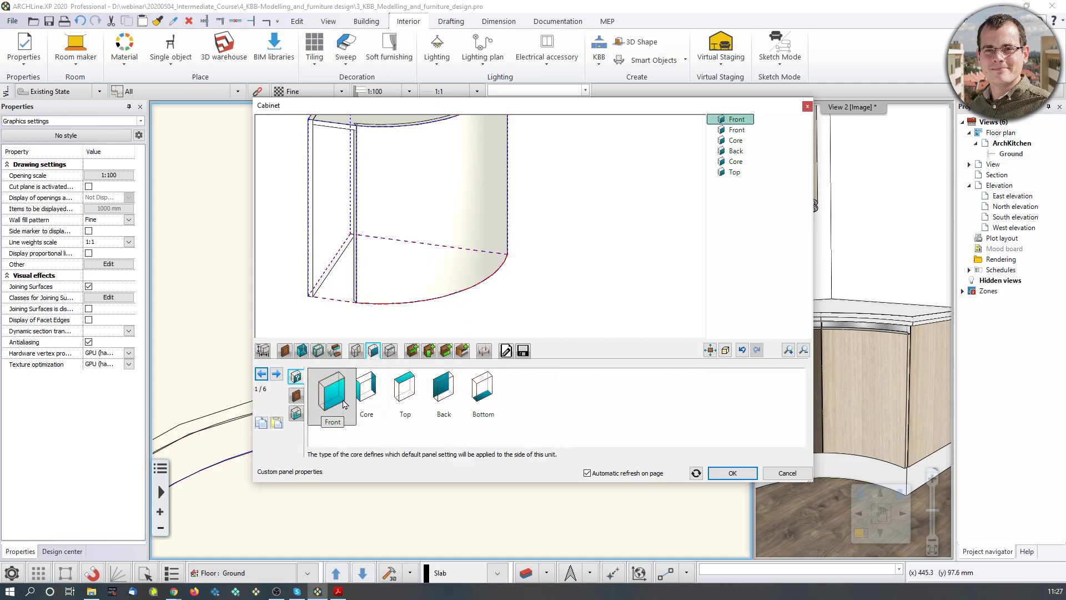
left_click(483, 400)
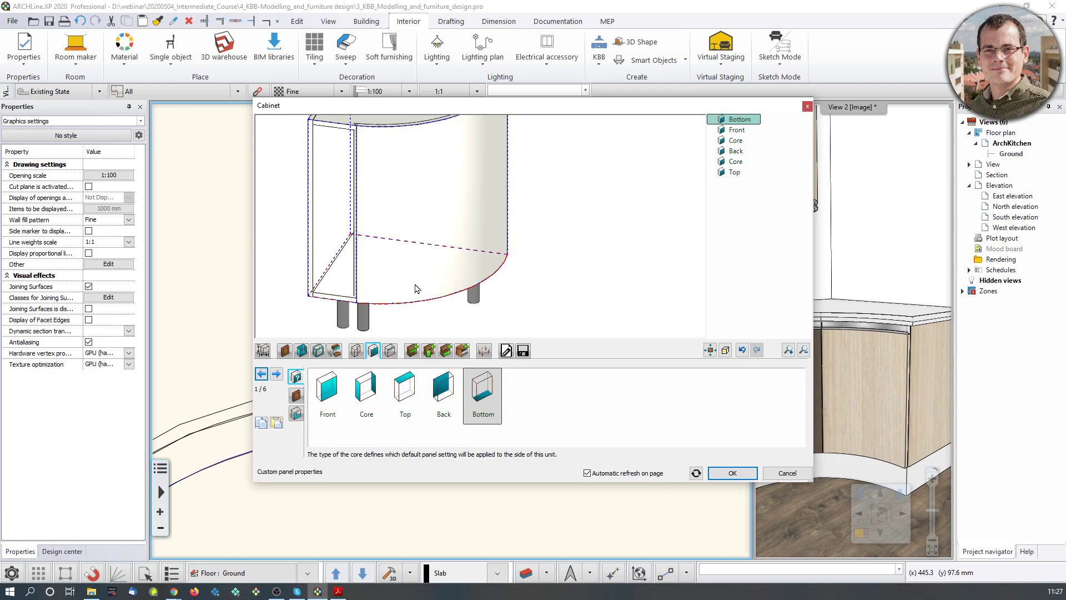
- Set the panel type of the cabinet's curved side to Front in the custom panel properties
left_click(357, 220)
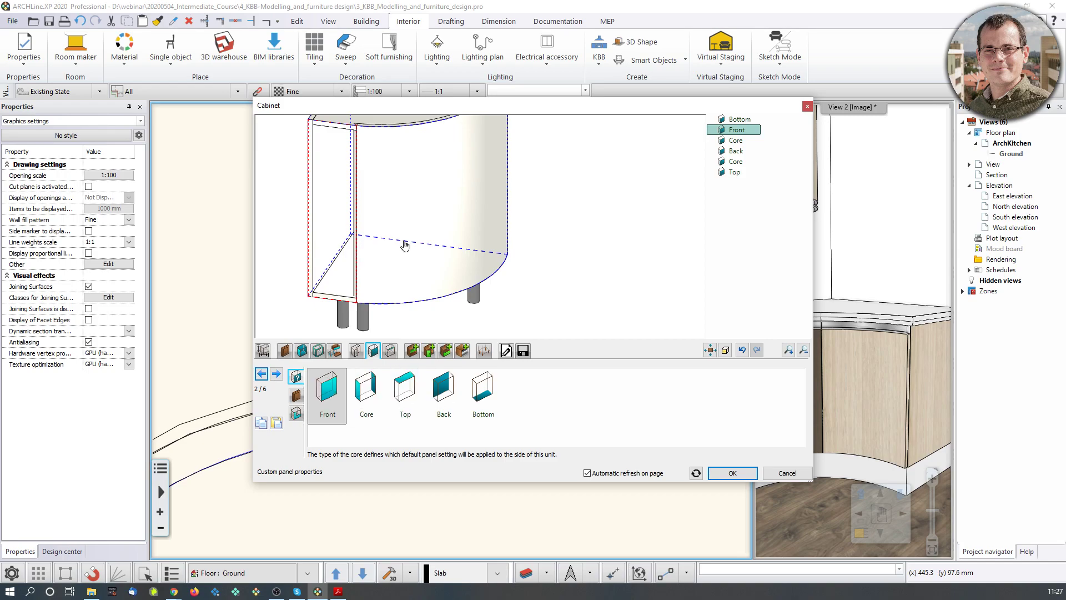
middle_click_drag(476, 232, 479, 246)
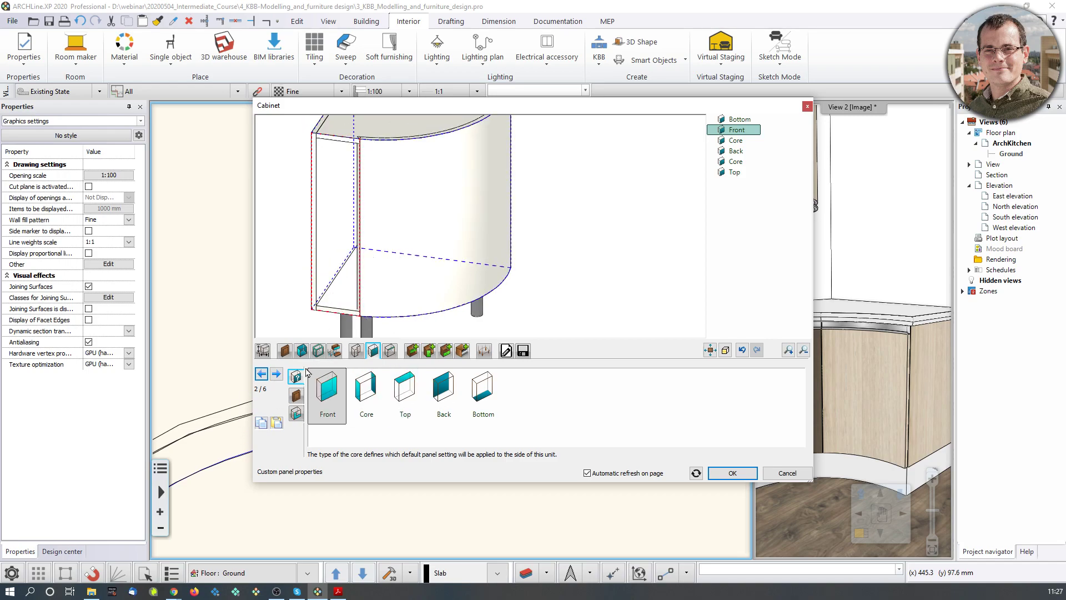
left_click(276, 373)
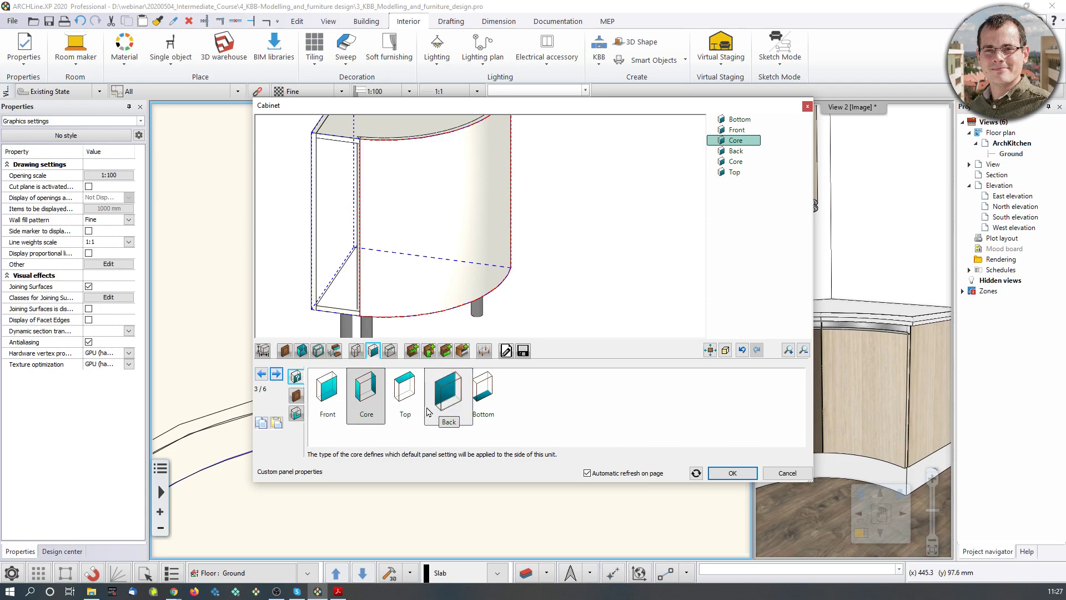
left_click(333, 397)
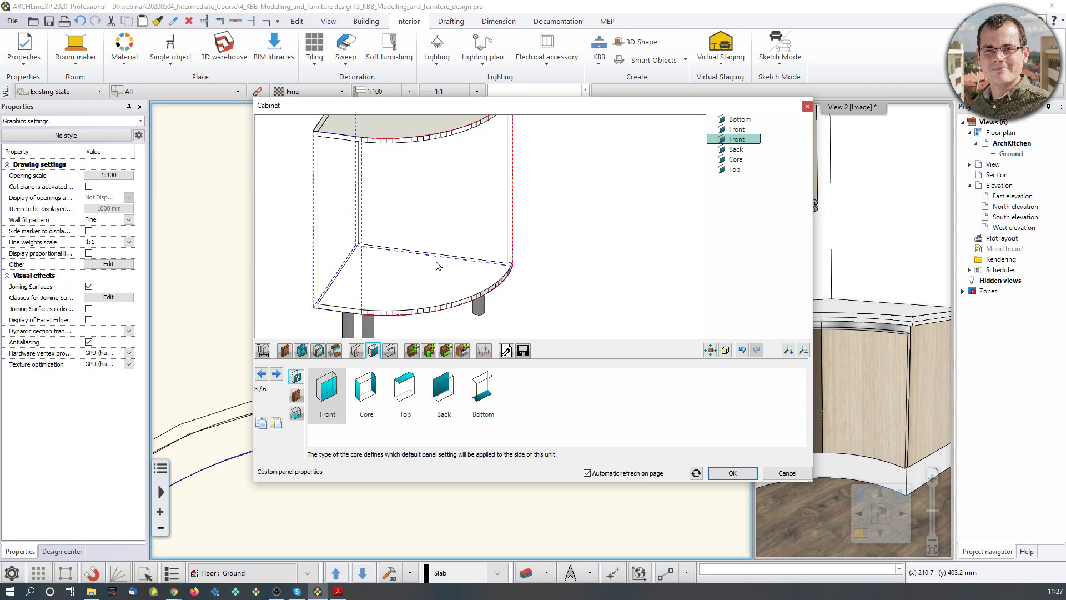
scroll(436, 273, "down", 3)
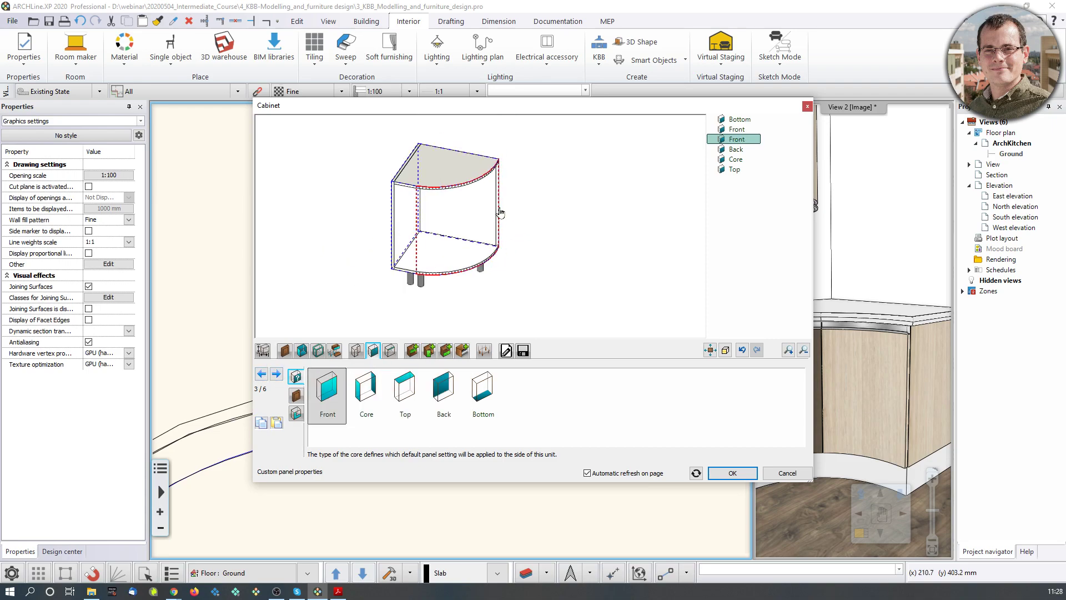
left_click_drag(505, 231, 488, 223)
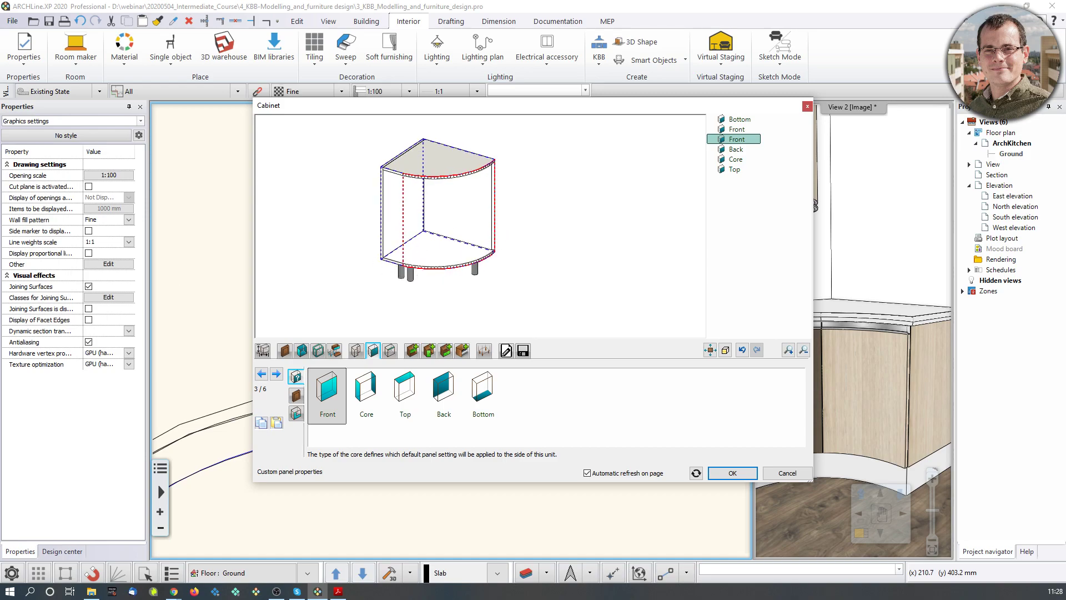
left_click(297, 399)
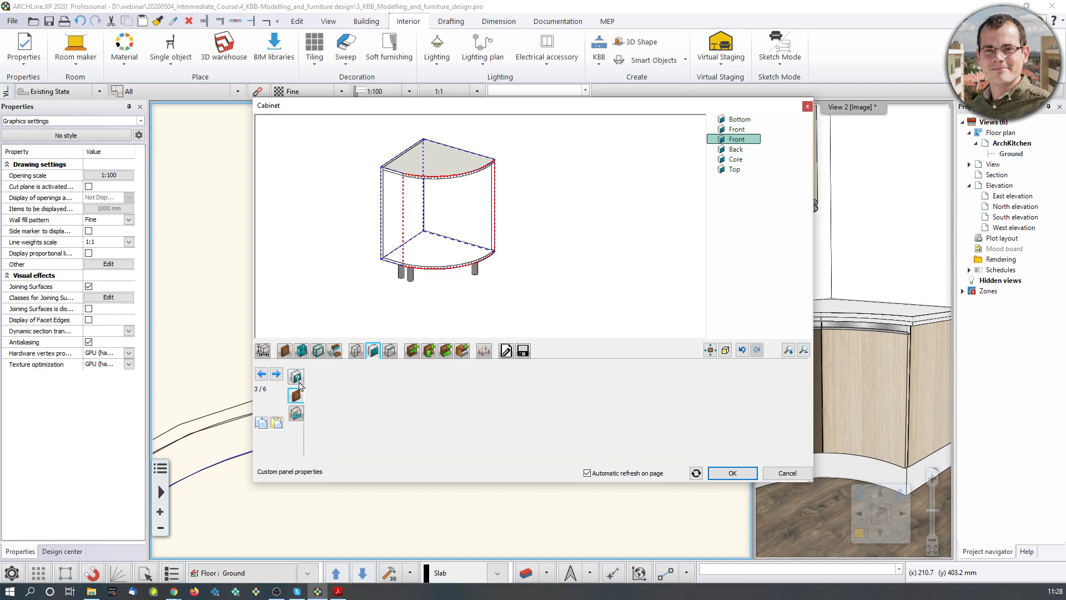
left_click(297, 379)
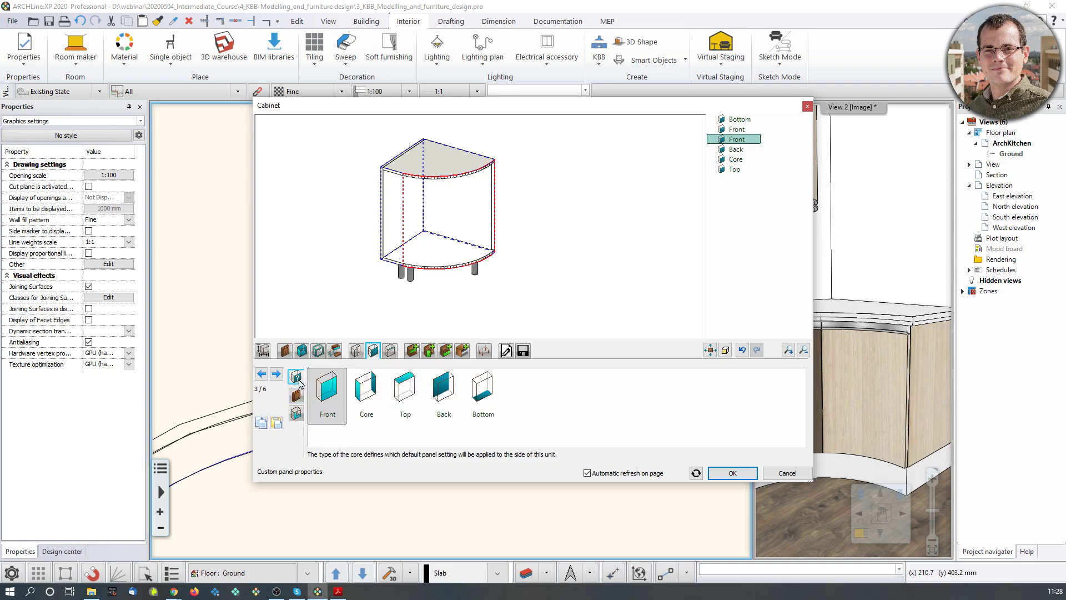
left_click(455, 272)
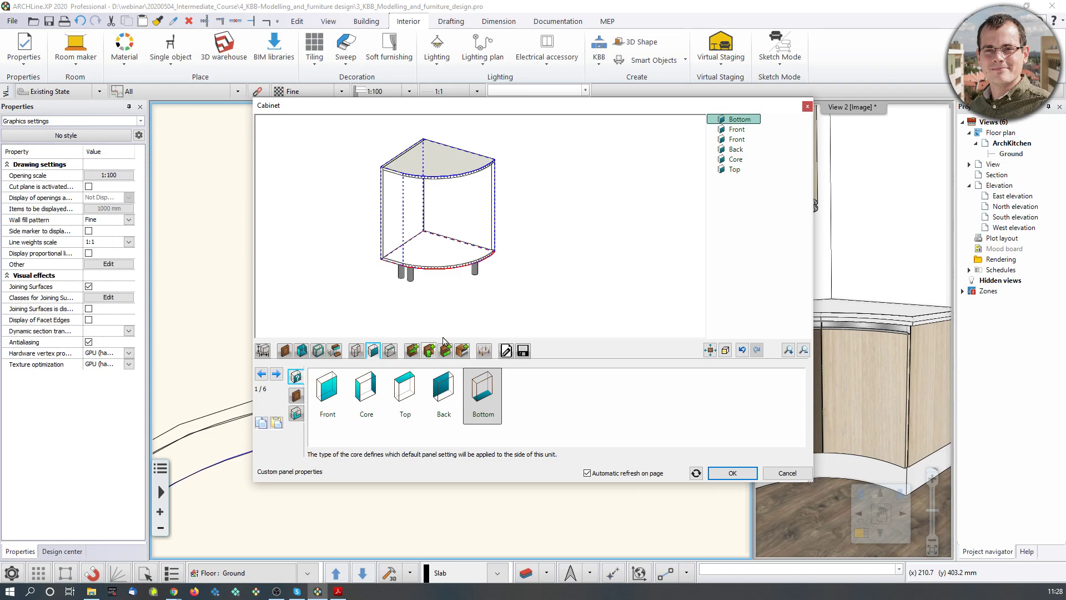
- Add a Left or Right door to the curved front, using the light wood front with hidden handle instead of the default object
left_click(430, 350)
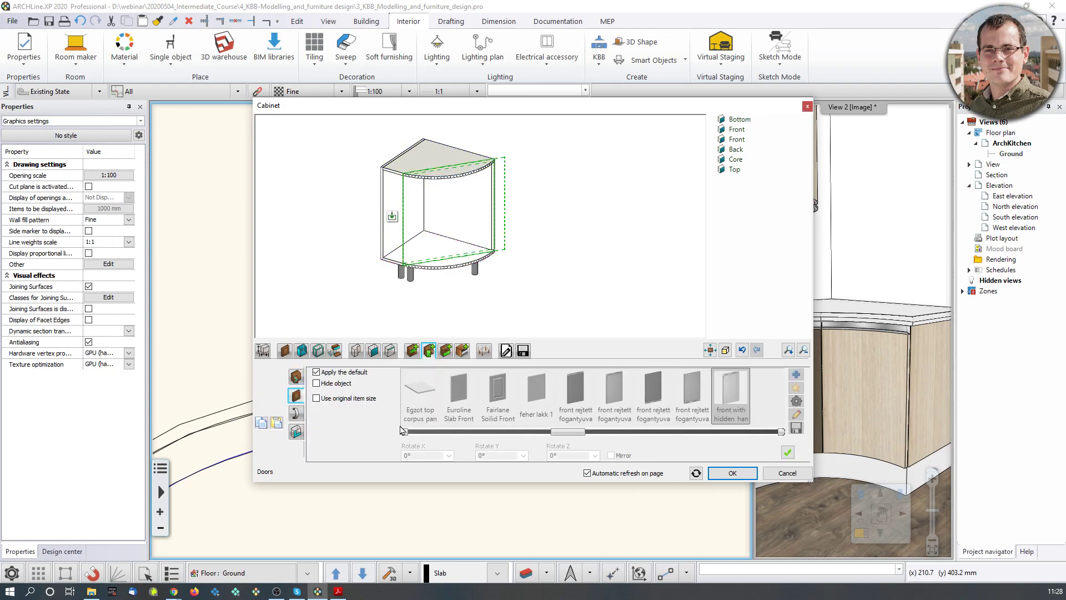
left_click(358, 375)
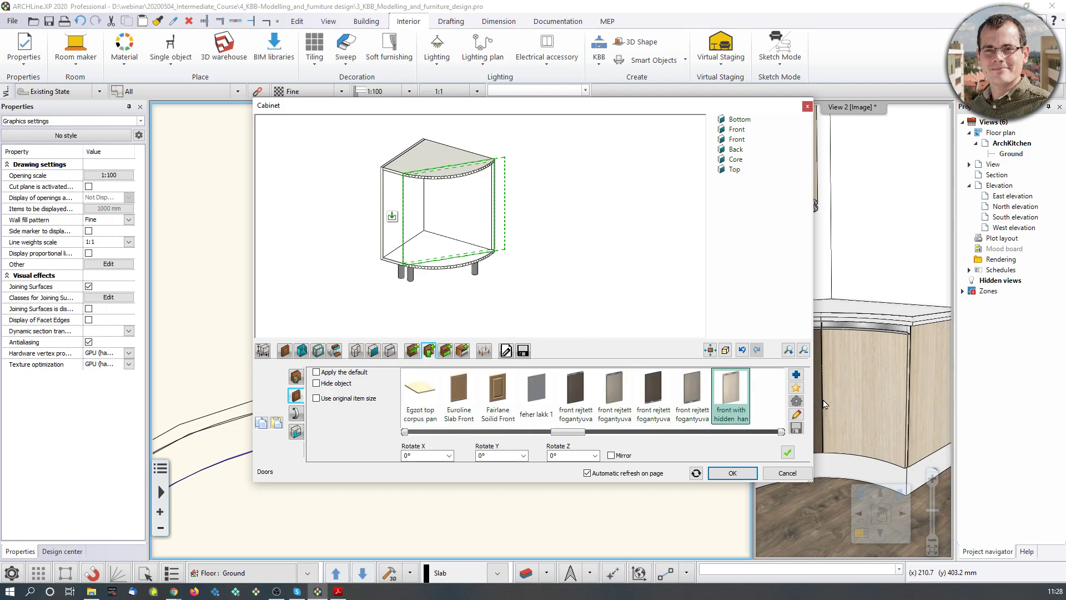
left_click(744, 393)
left_click(791, 456)
scroll(452, 209, "up", 3)
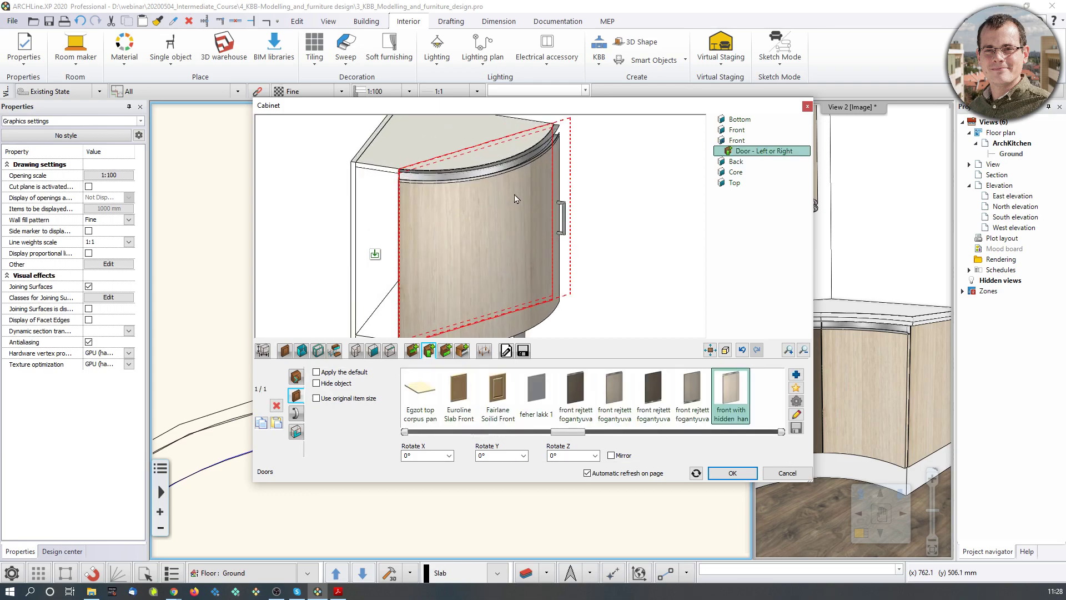
scroll(522, 200, "up", 3)
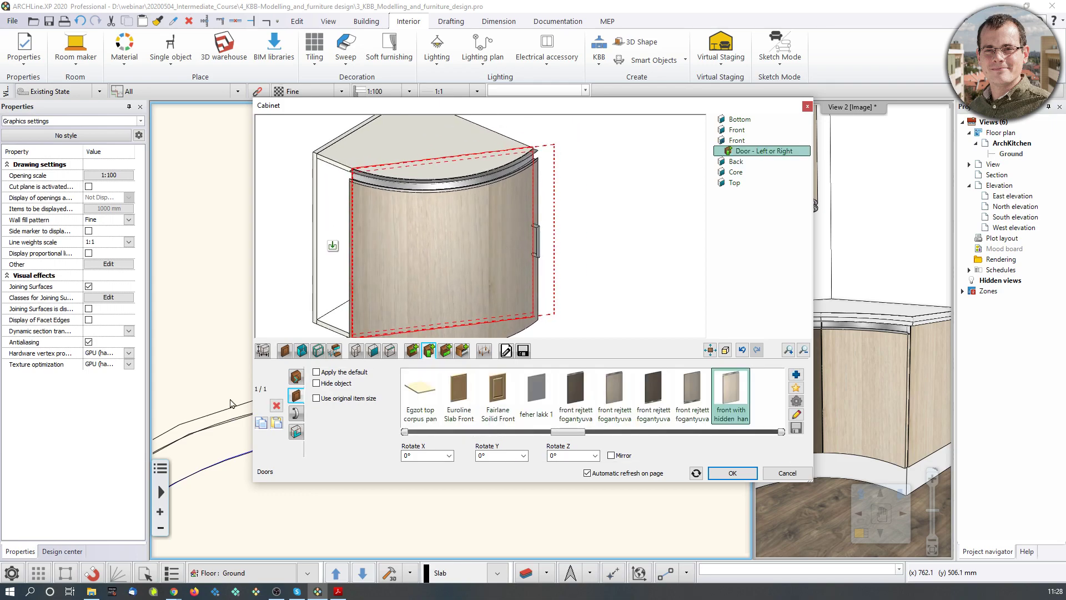
- Turn off the default handle on the curved door so that it carries no separate handle
left_click(297, 415)
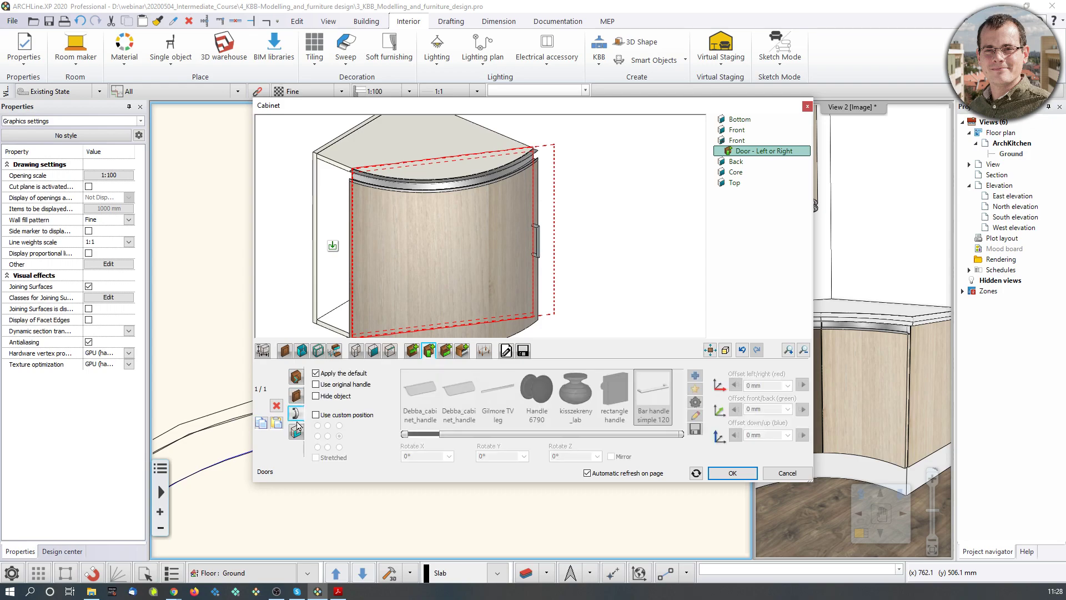
left_click(316, 373)
scroll(427, 295, "down", 3)
left_click_drag(427, 294, 455, 293)
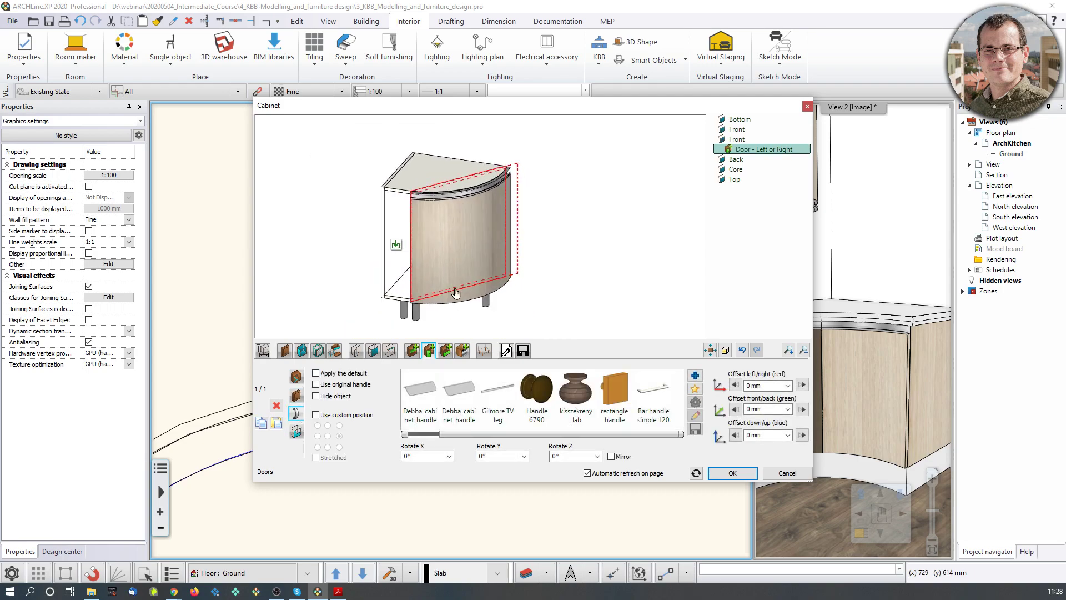
- Add a Fix door to the narrow straight front using the light wood front with hidden handle
left_click(395, 249)
left_click(429, 350)
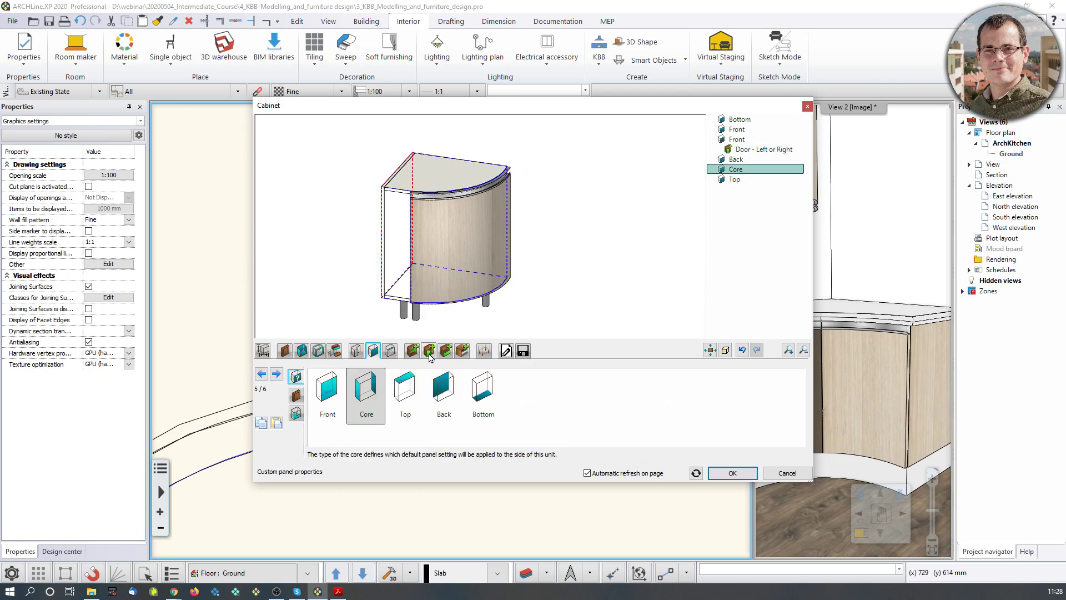
left_click(396, 249)
left_click(412, 255)
left_click(397, 254)
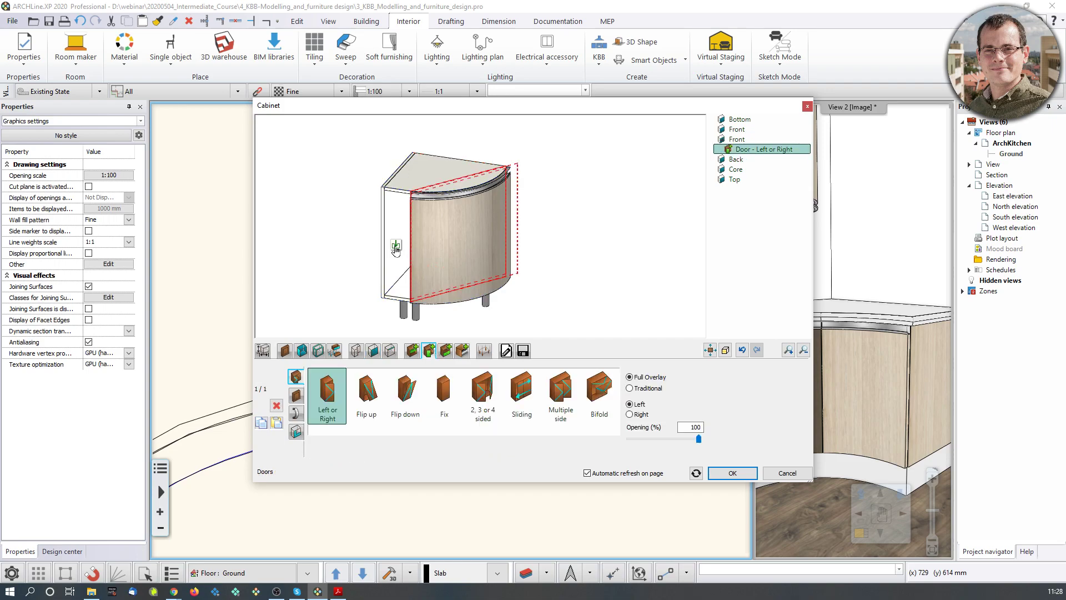
left_click(443, 395)
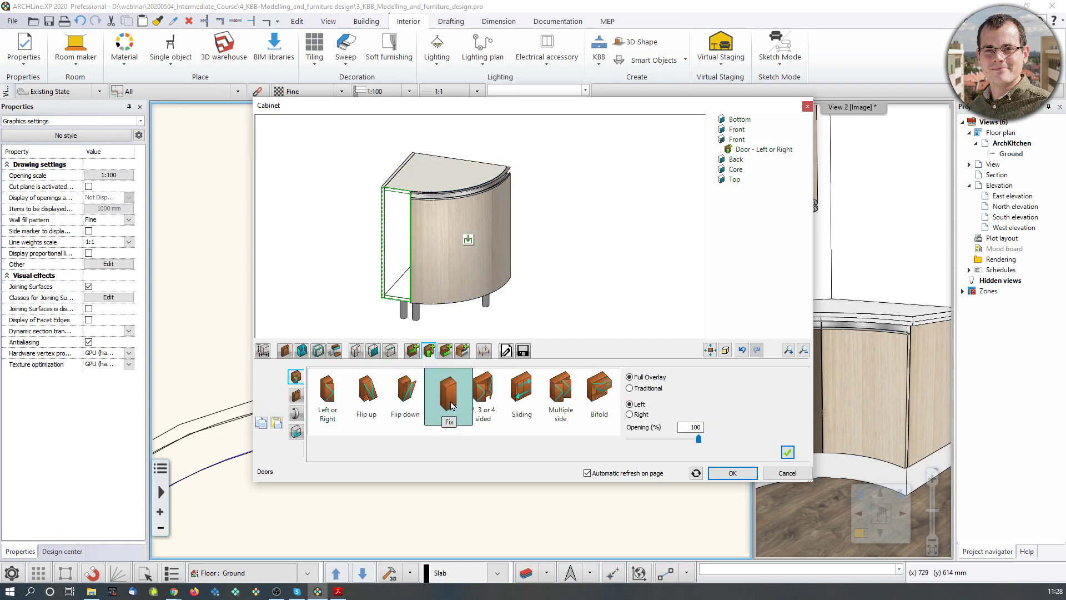
left_click(296, 395)
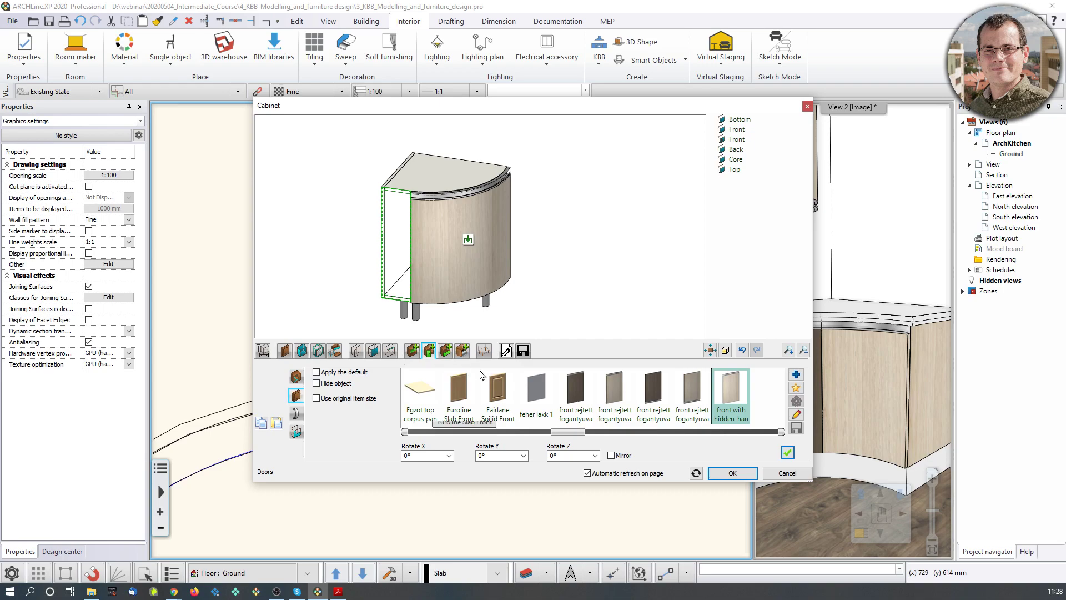
left_click(744, 396)
left_click(787, 452)
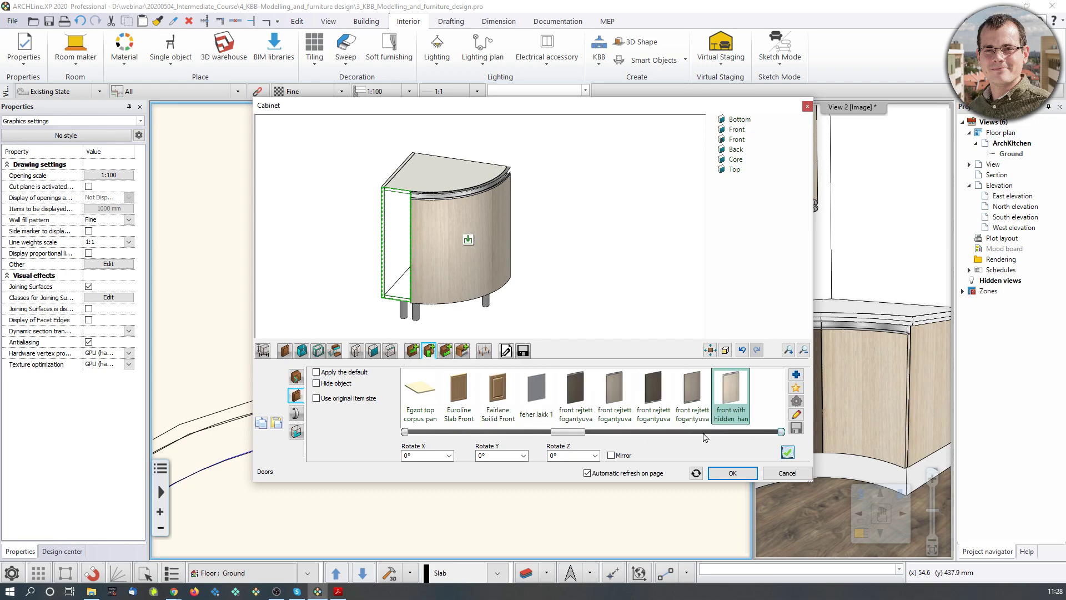
scroll(392, 231, "up", 5)
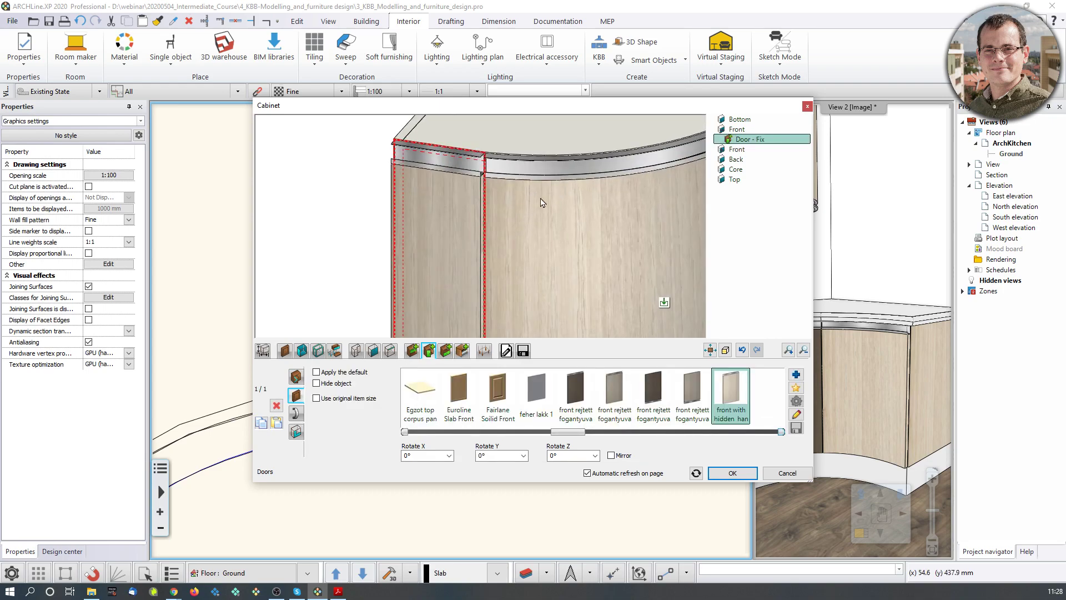
scroll(486, 206, "down", 5)
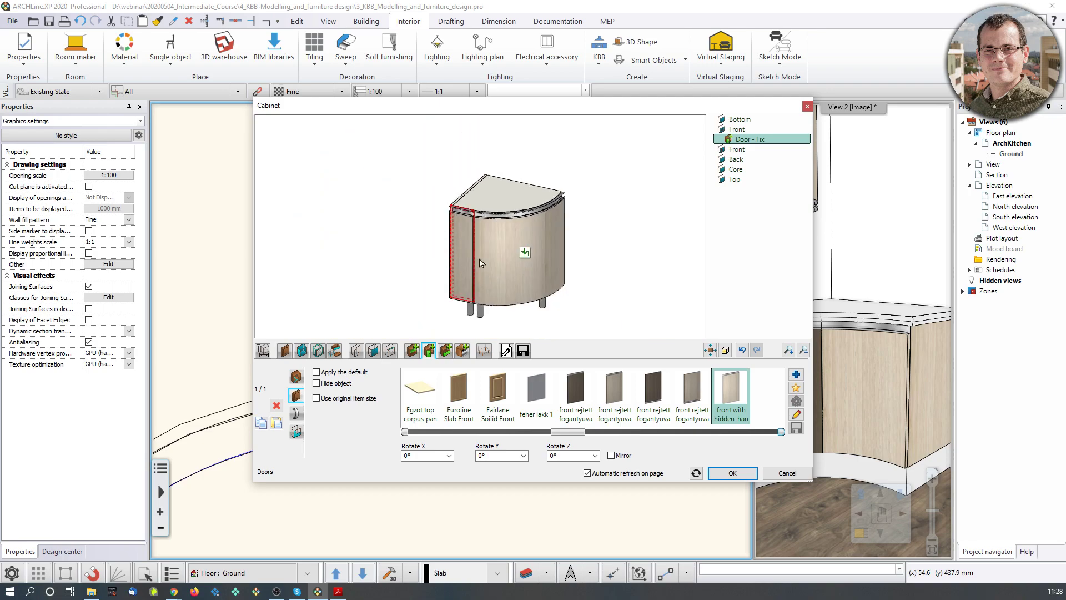
middle_click_drag(552, 251, 539, 236)
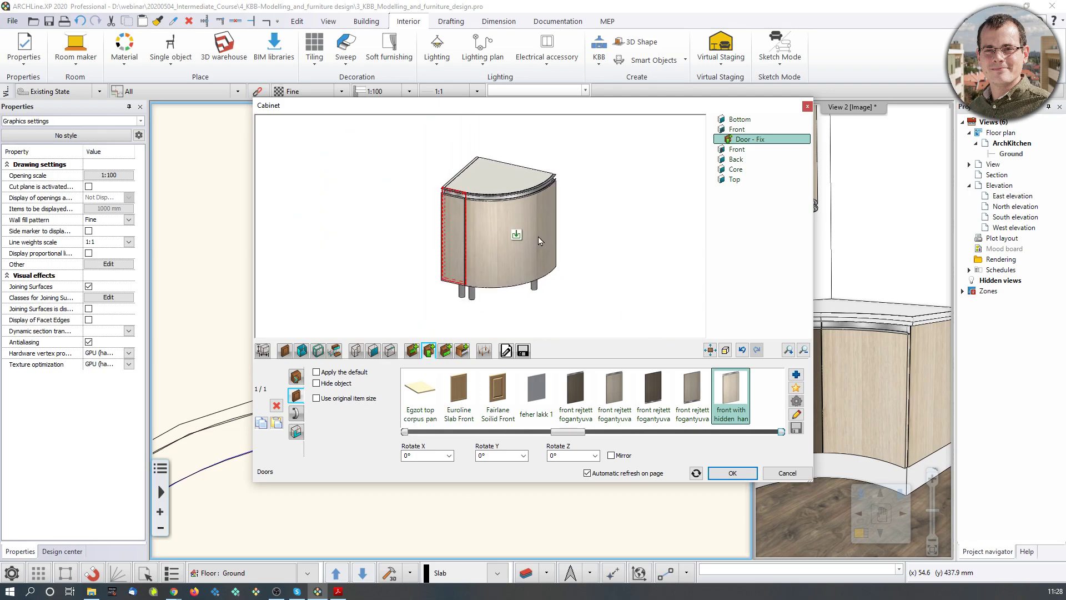
mouse_move(528, 238)
left_mouse_down()
mouse_move(606, 190)
mouse_move(520, 238)
left_mouse_up()
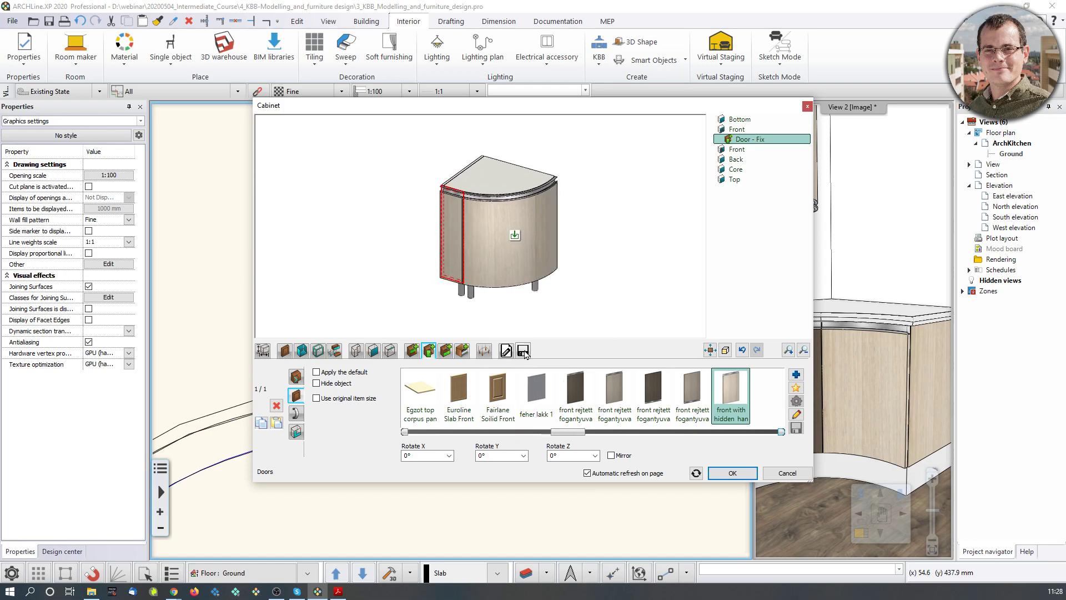
- Accept the cabinet settings and place it under the curved countertop end beside the neighbouring cabinet, checking the fit in 3D
left_click(733, 473)
scroll(352, 333, "up", 3)
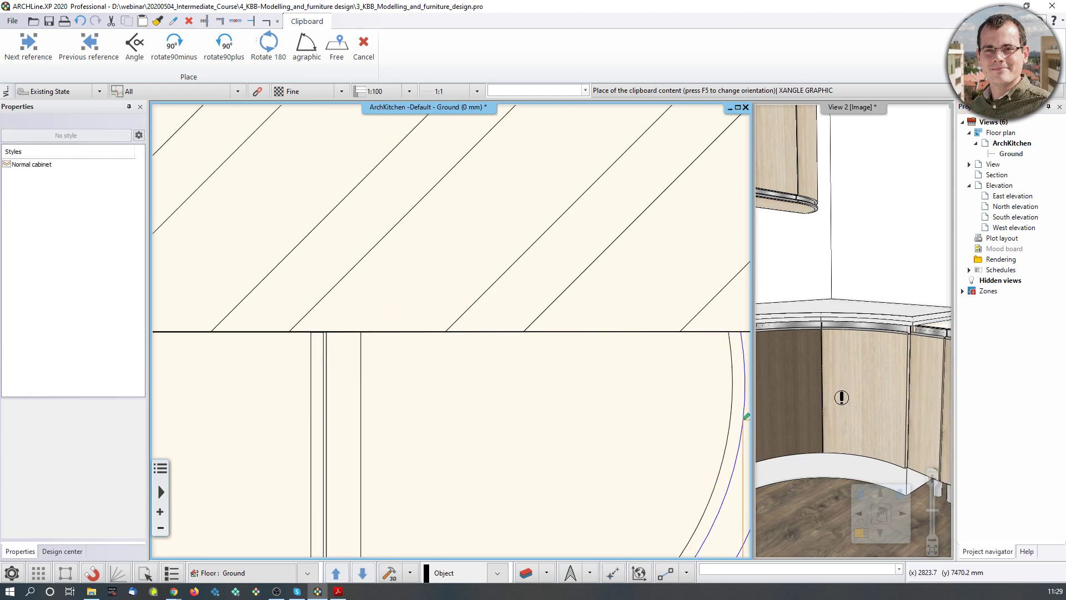
key("Escape")
left_click_drag(826, 401, 837, 361)
scroll(877, 407, "down", 4)
scroll(853, 381, "up", 3)
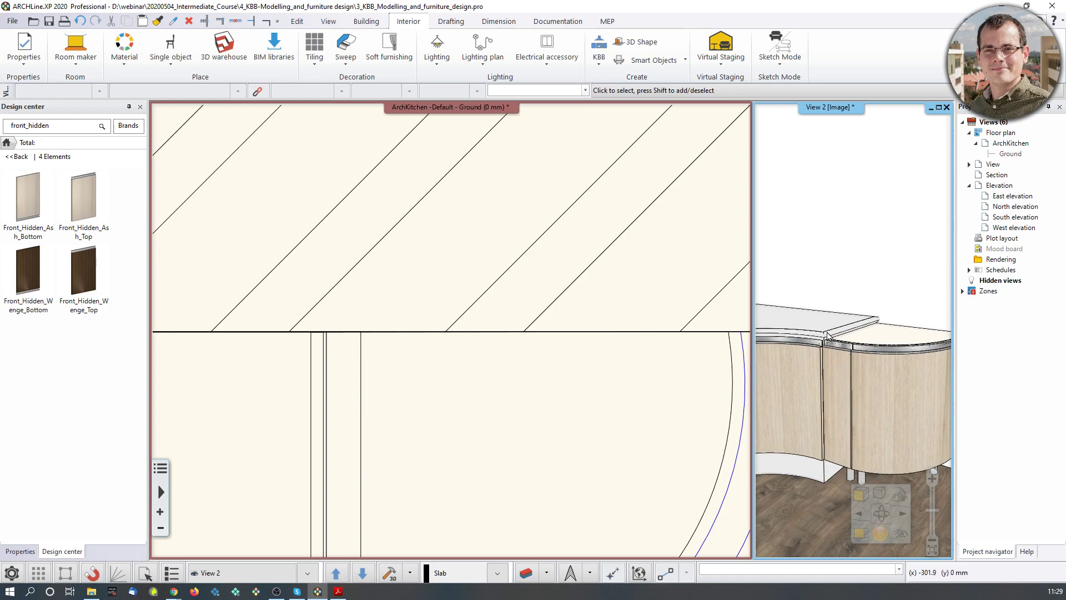
left_click(859, 533)
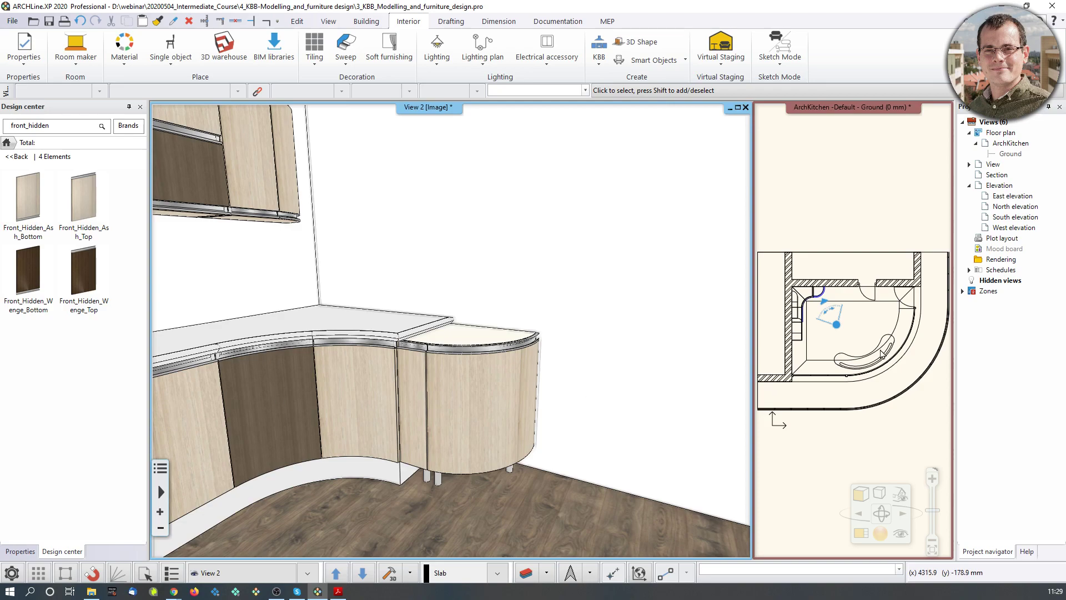
left_click(860, 533)
scroll(334, 311, "up", 3)
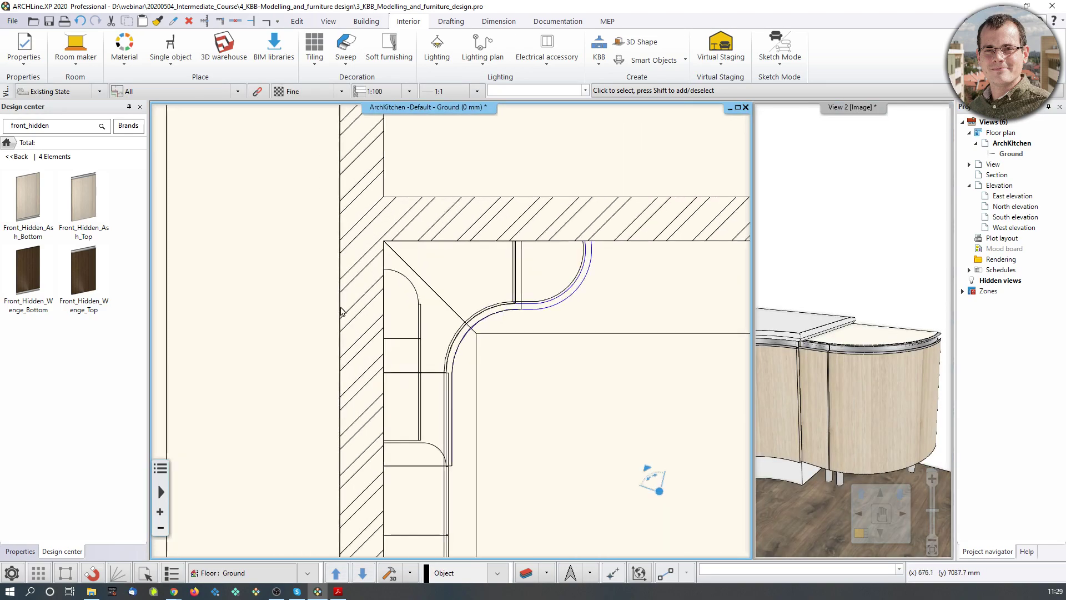
scroll(410, 316, "up", 3)
left_click(611, 275)
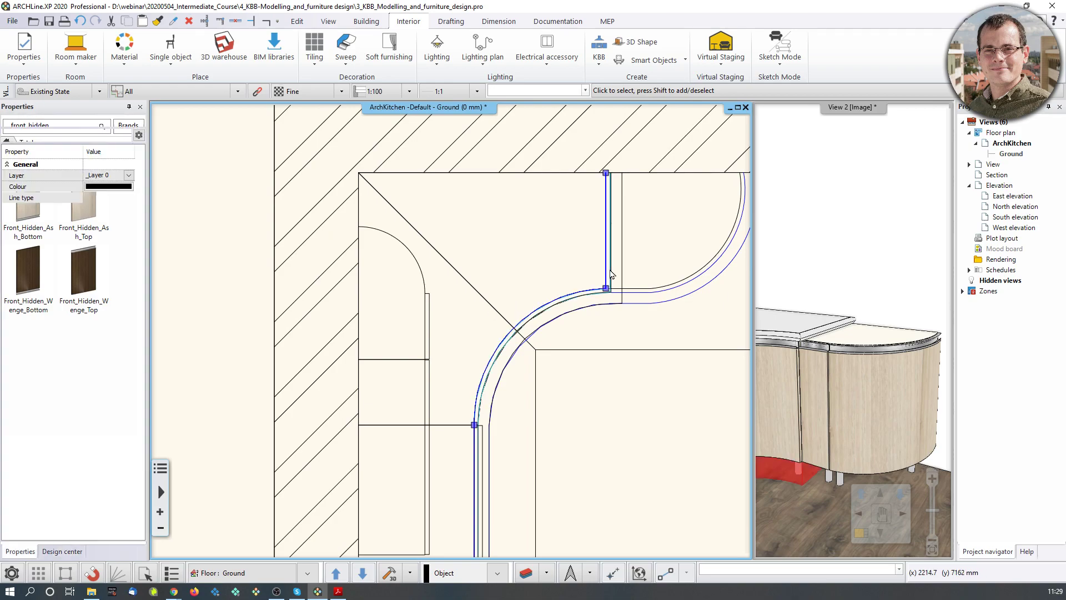
scroll(558, 304, "down", 3)
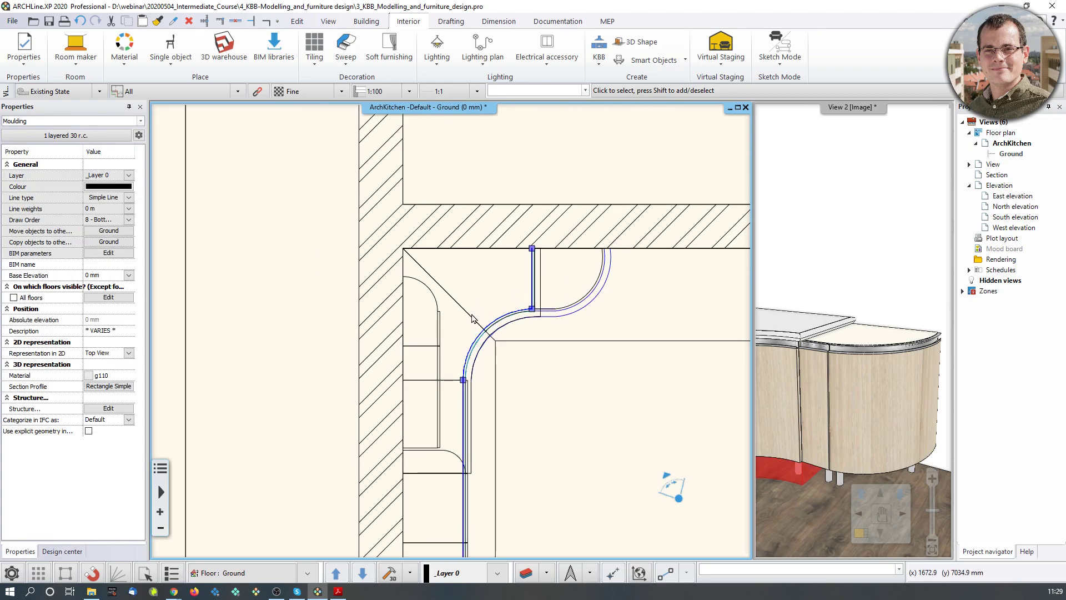
- Delete the existing countertop over the curved corner cabinets
left_click(804, 329)
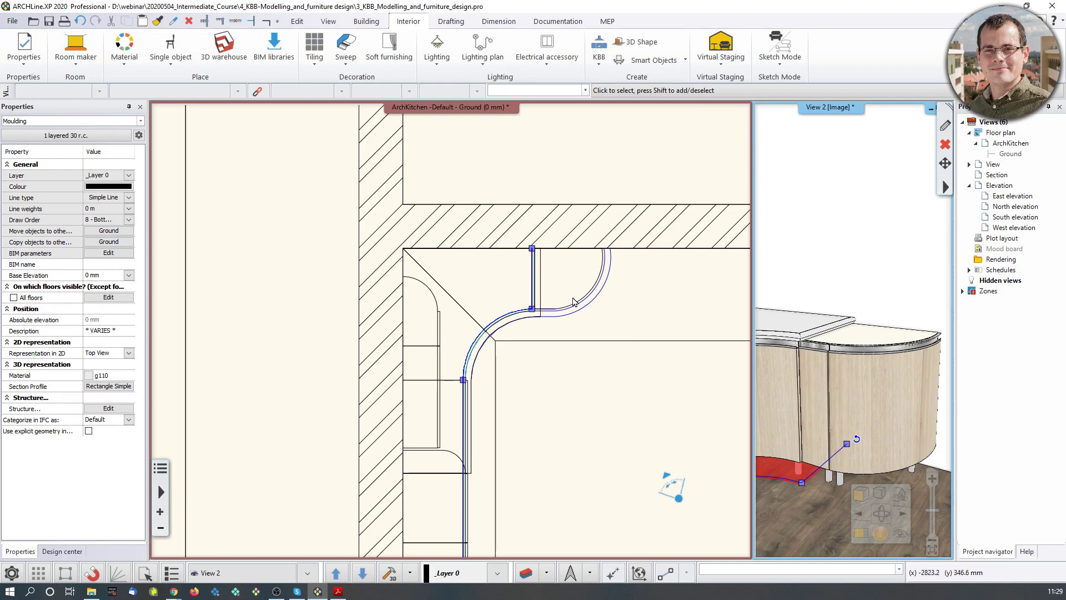
scroll(892, 330, "up", 5)
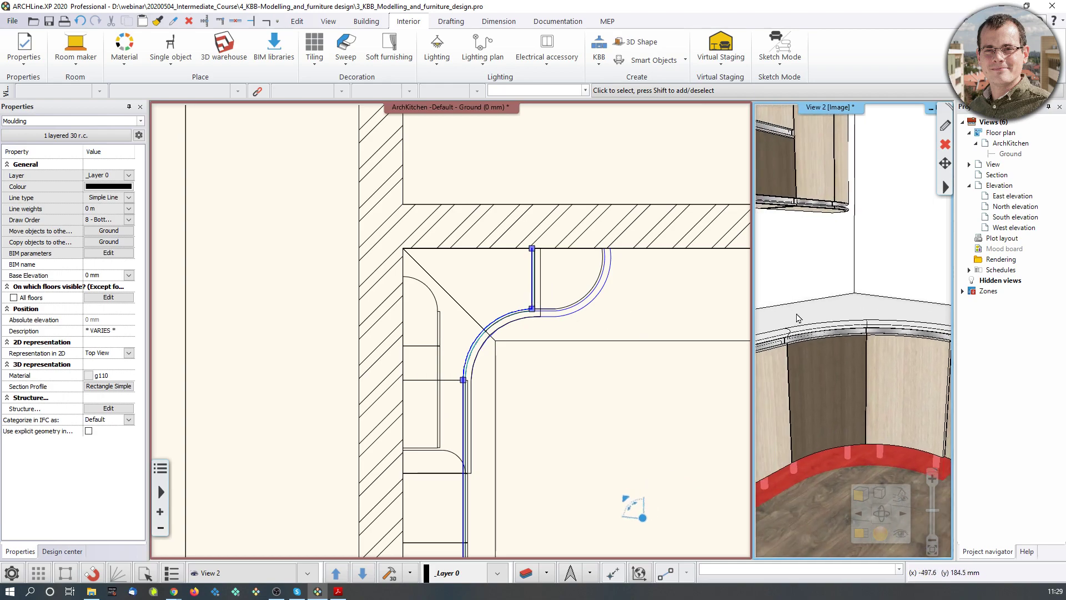
left_click(865, 320)
scroll(864, 320, "down", 5)
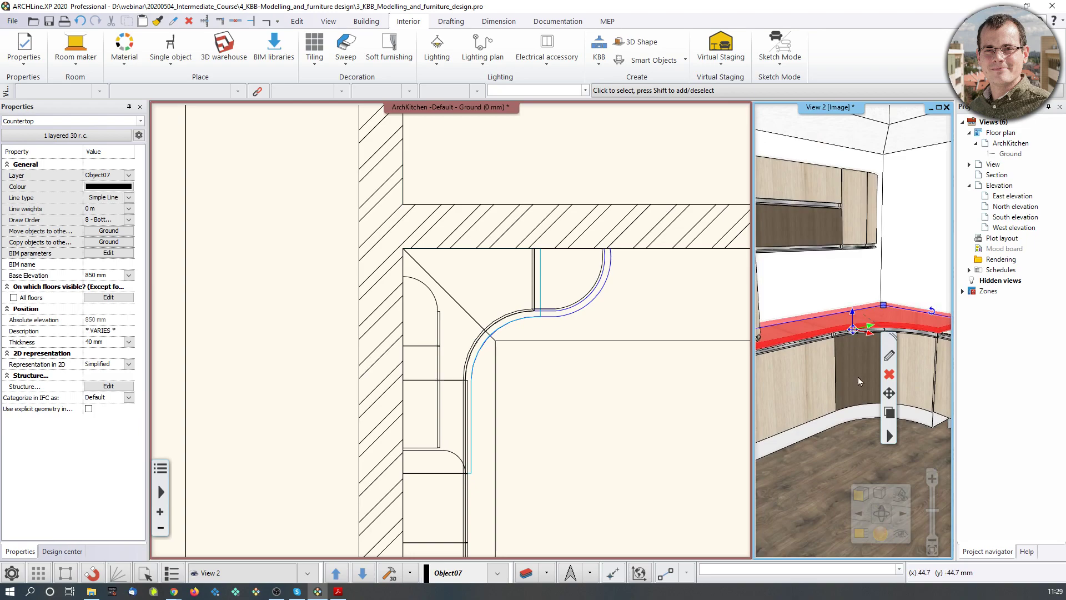
left_click(861, 534)
scroll(435, 288, "up", 4)
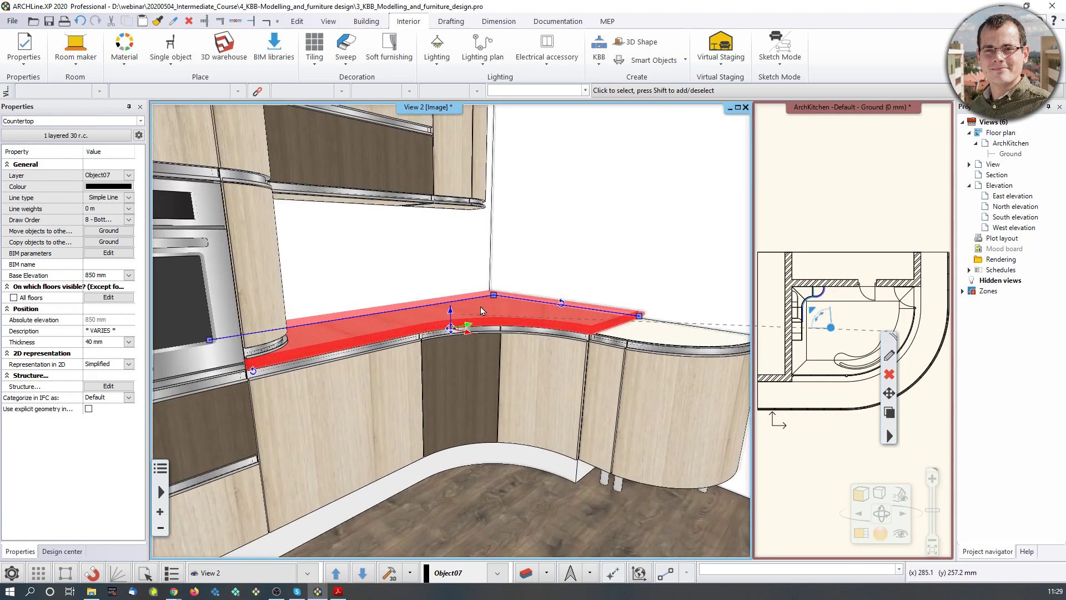
right_click(482, 310)
left_click(561, 525)
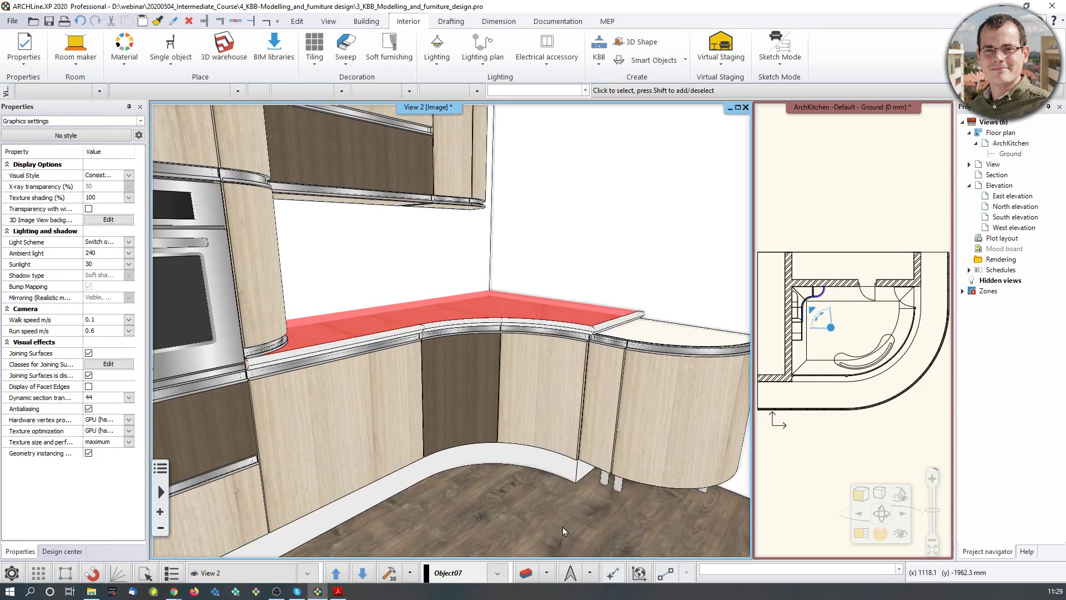
scroll(864, 326, "down", 3)
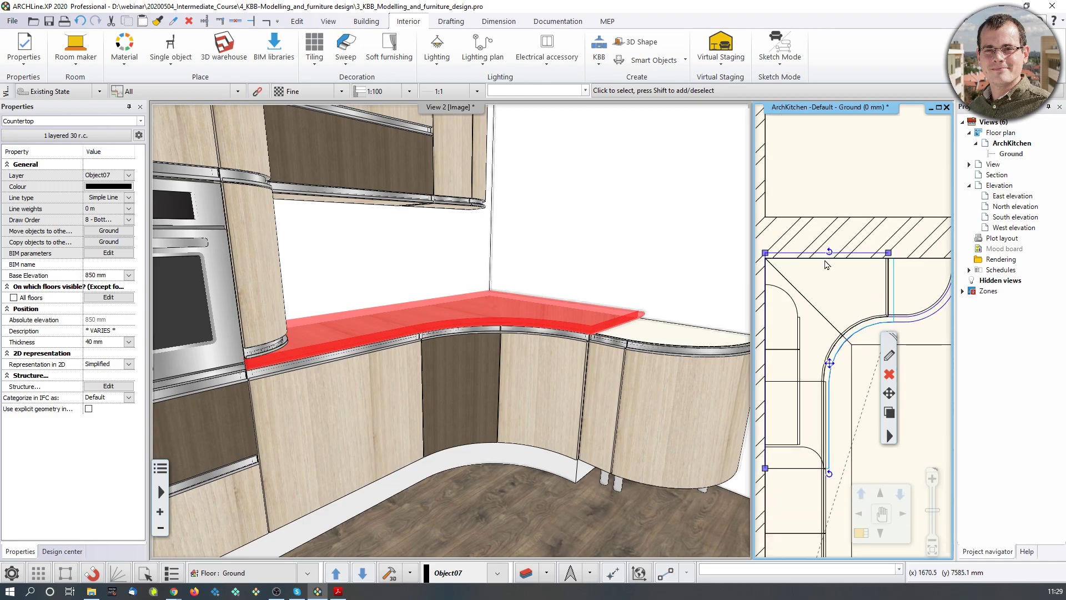
left_click(861, 534)
scroll(294, 225, "up", 5)
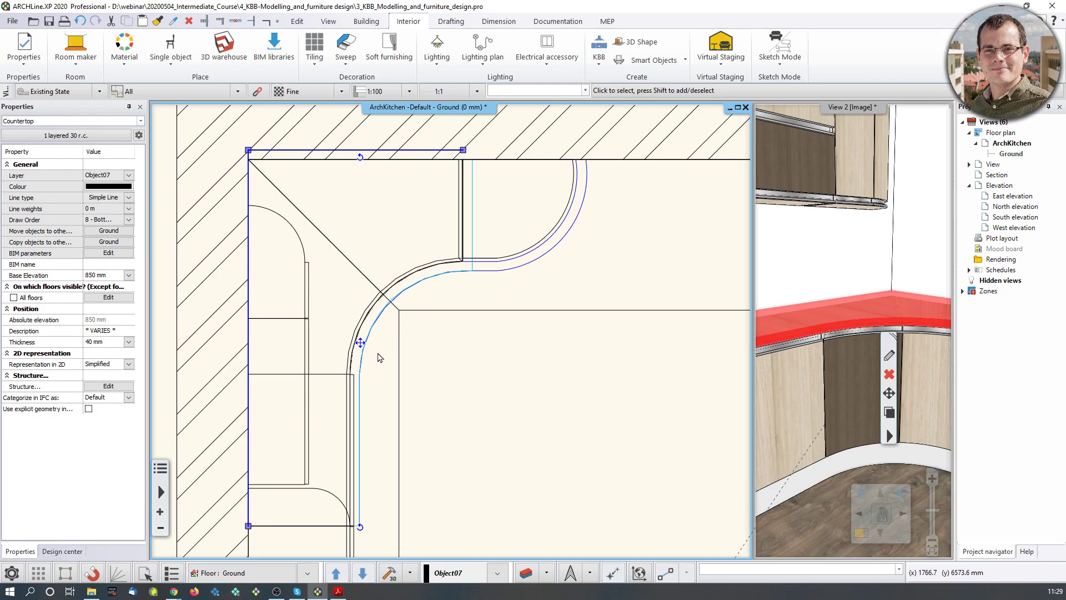
key("Escape")
middle_click_drag(423, 350, 428, 360)
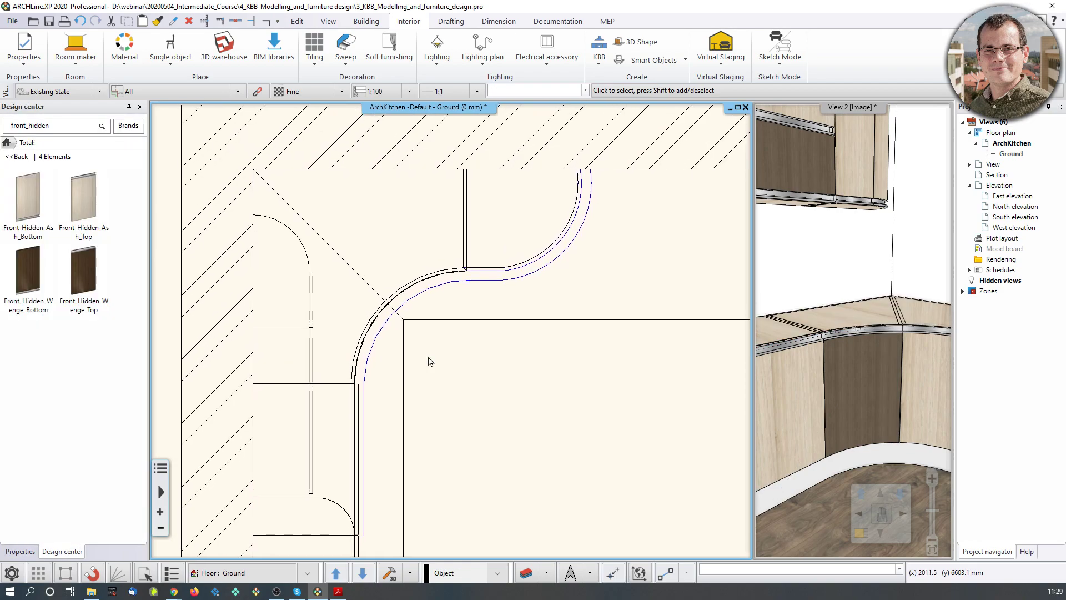
- Create a 40 mm thick, 620 mm wide countertop by profile, along the walls from the straight run through the room corner to the curved end
left_click(604, 68)
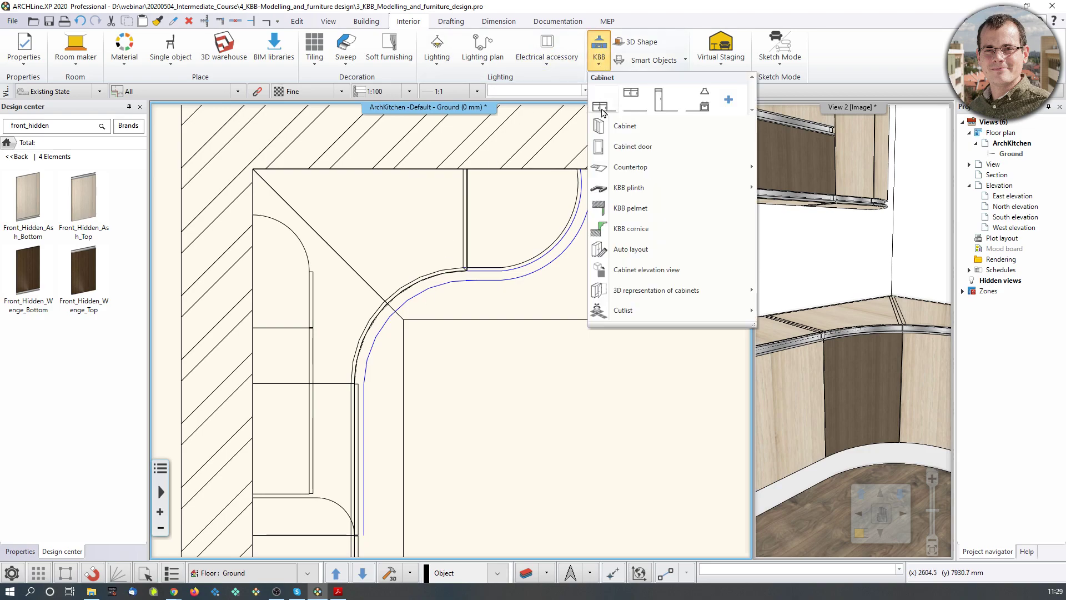
mouse_move(744, 166)
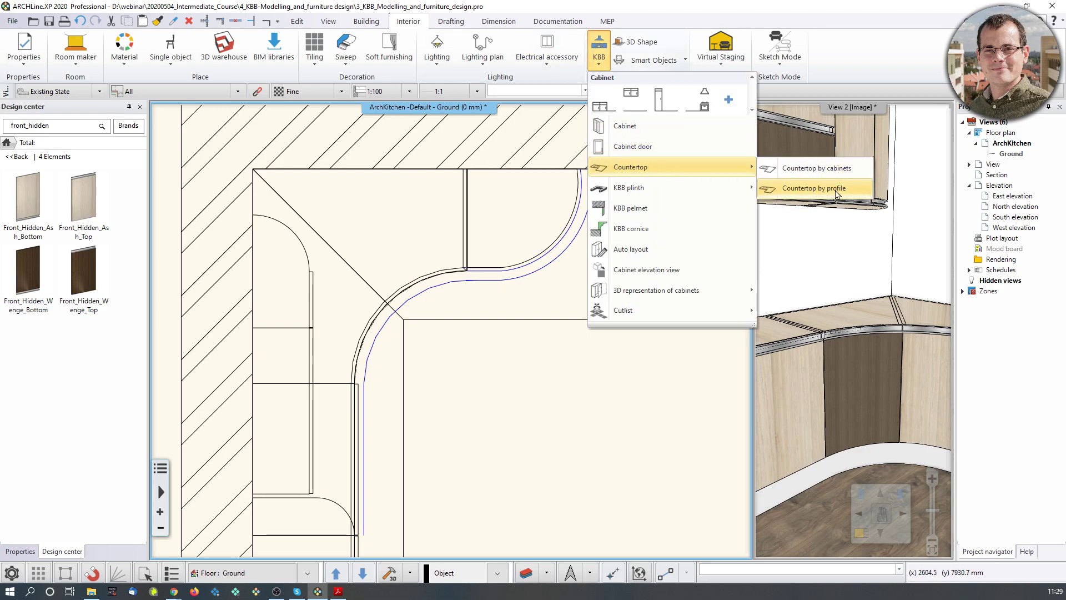
left_click(807, 186)
middle_click_drag(273, 514, 301, 430)
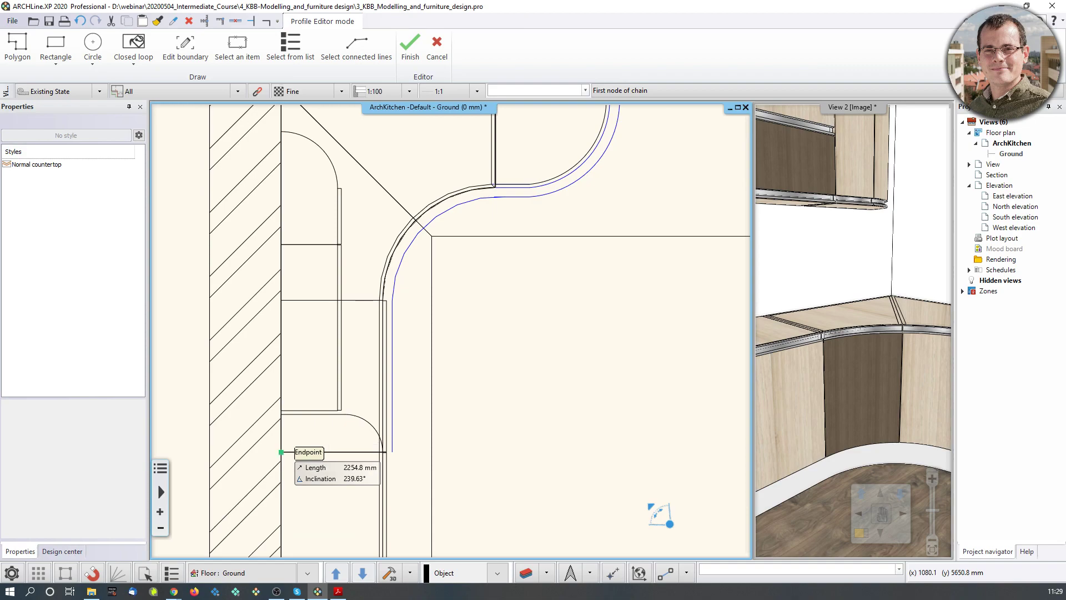
left_click(282, 451)
middle_click_drag(281, 272, 287, 480)
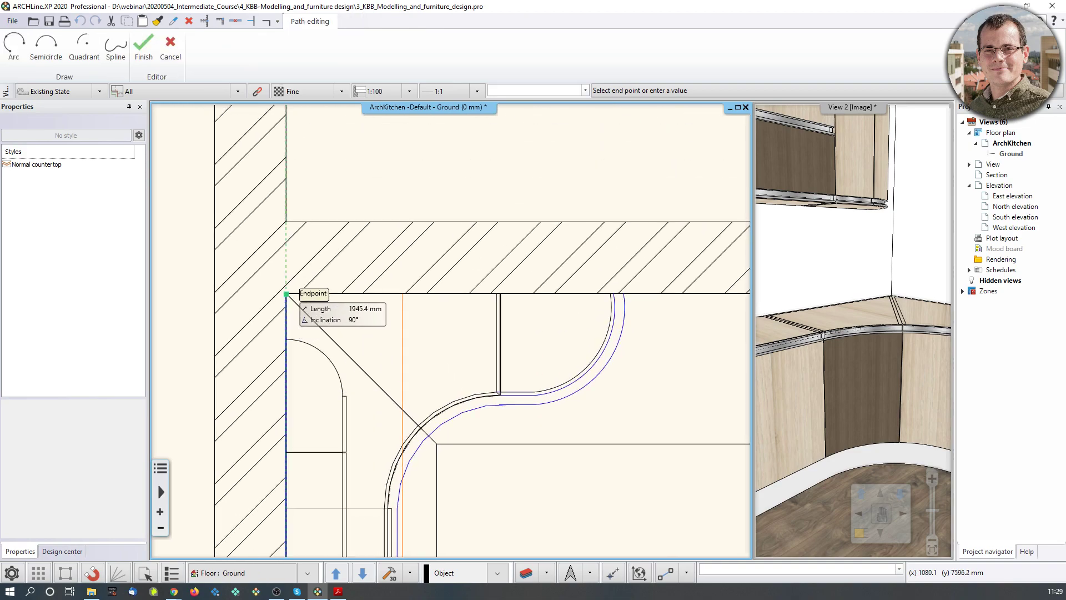
left_click(286, 293)
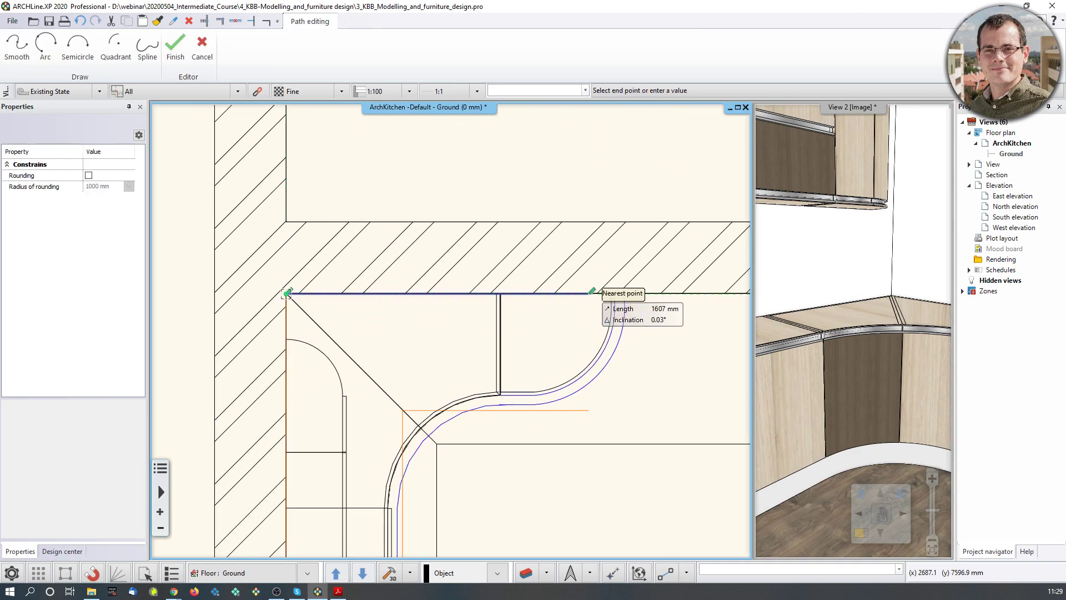
left_click(611, 293)
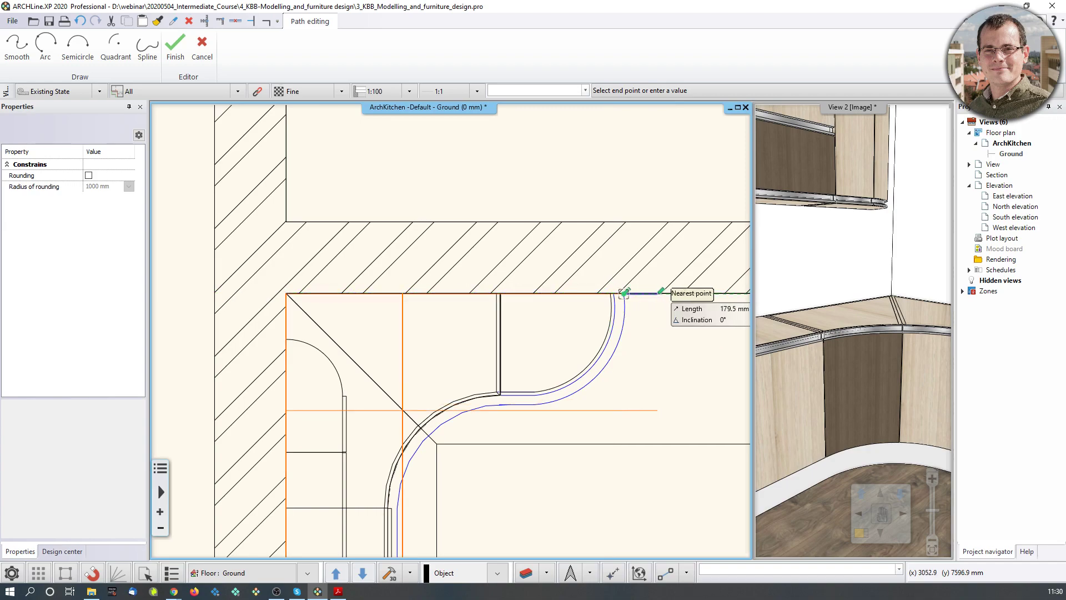
key("Return")
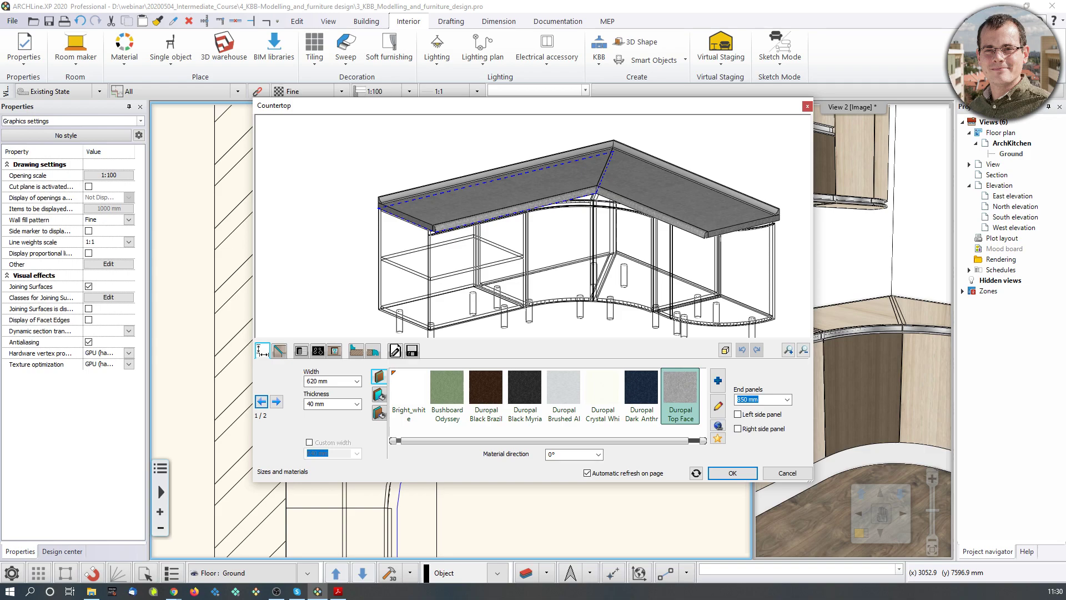
left_click_drag(562, 188, 469, 252)
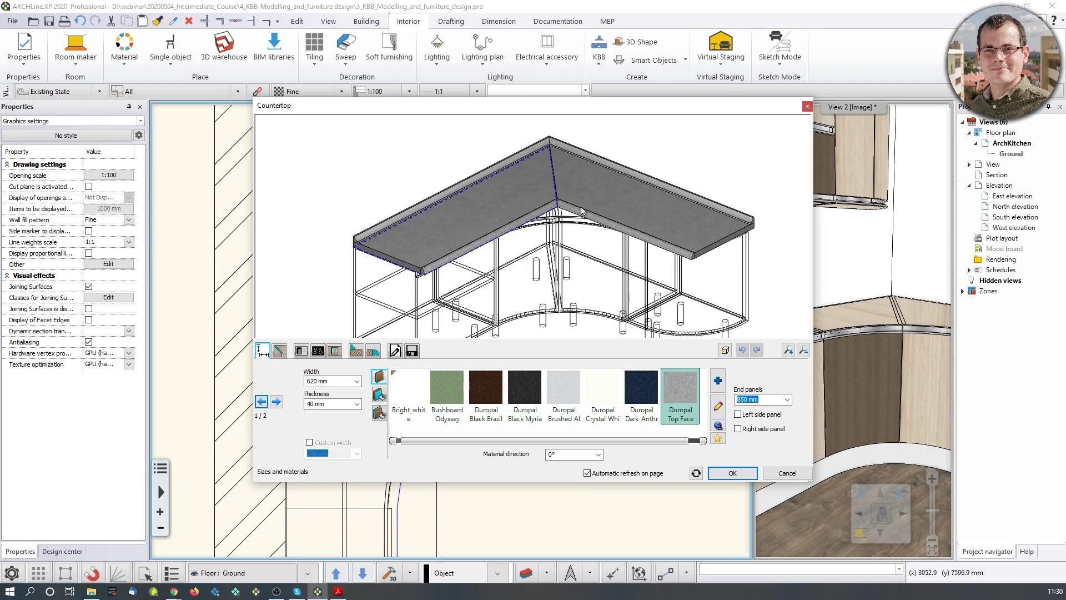
left_click(731, 472)
- Move the new countertop's outer front corner onto the guide outline where the end cabinet's curve begins
left_click(553, 412)
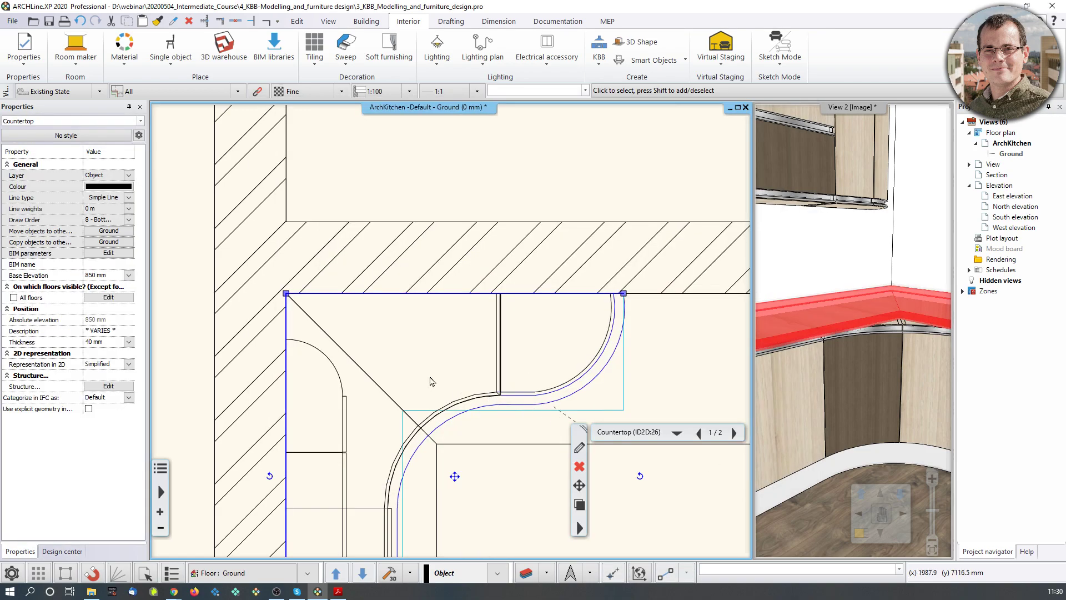
middle_click_drag(527, 377, 520, 306)
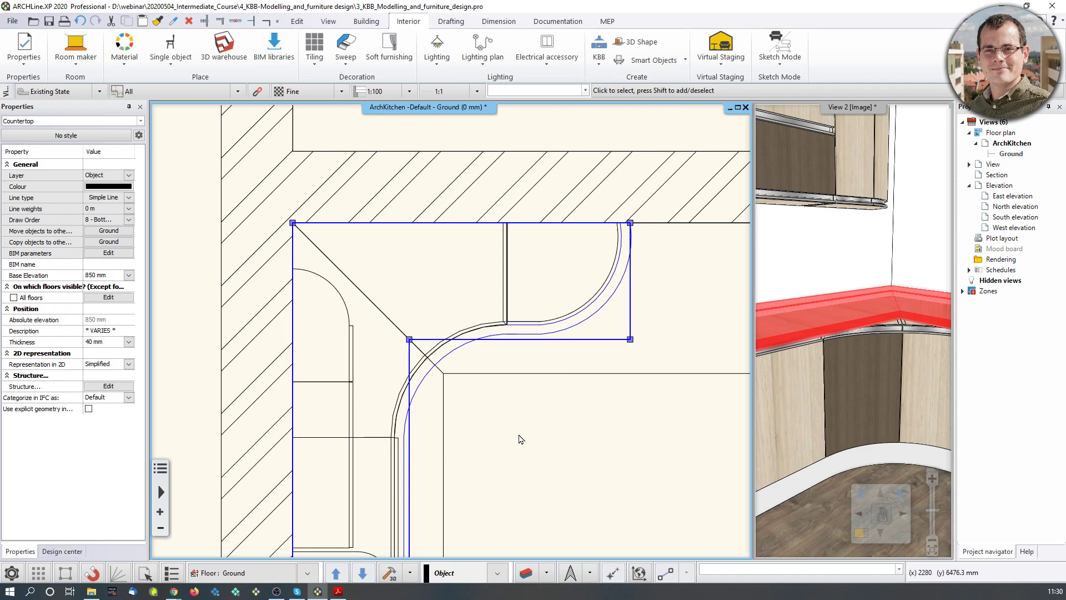
left_click(537, 398)
left_click(577, 346)
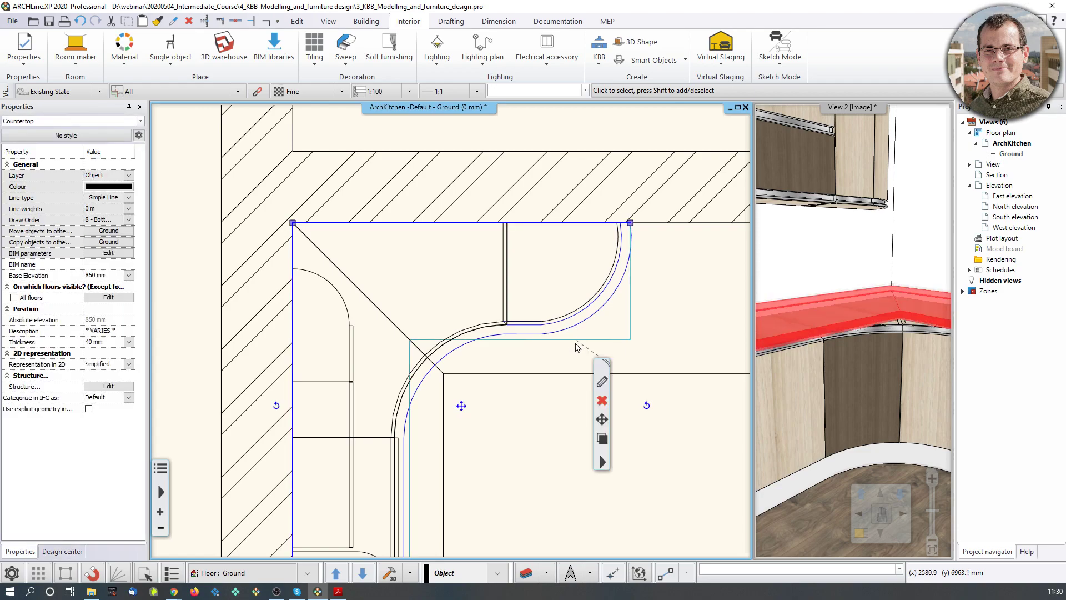
key("alt")
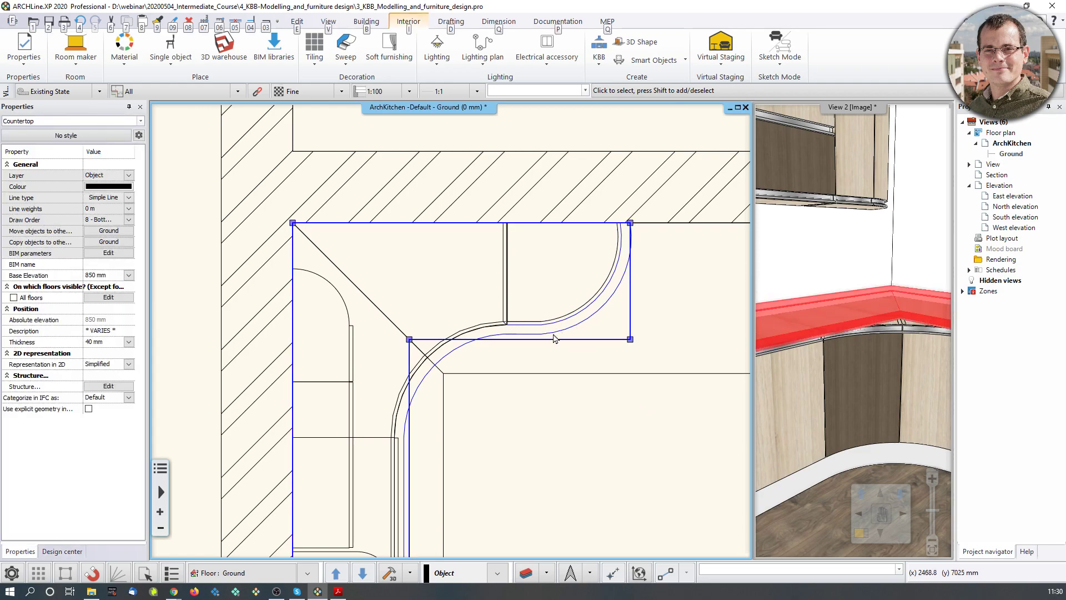
scroll(555, 336, "up", 5)
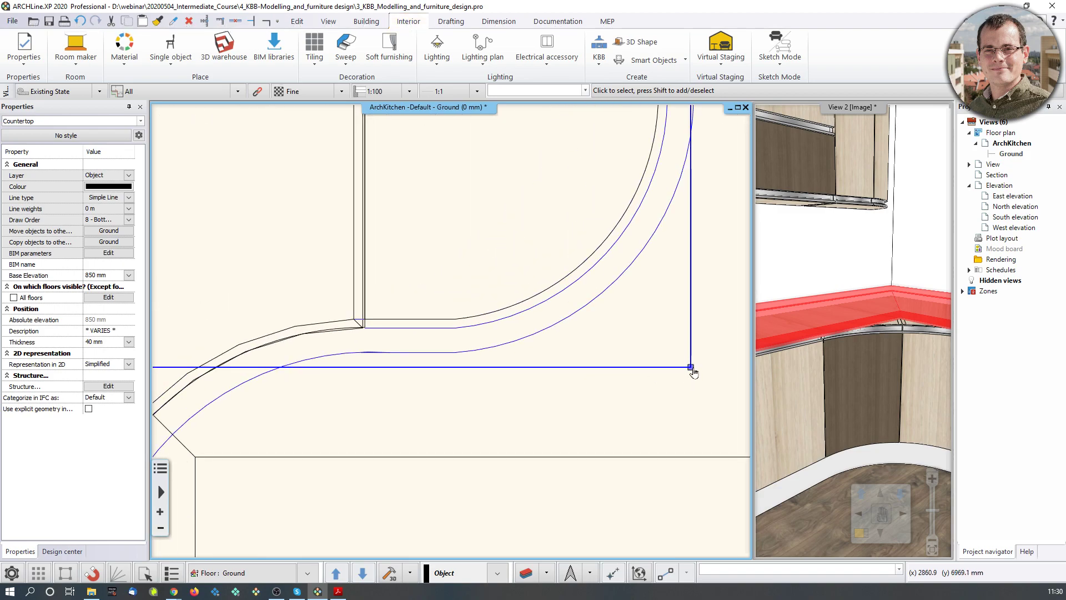
left_click(691, 367)
left_click(732, 369)
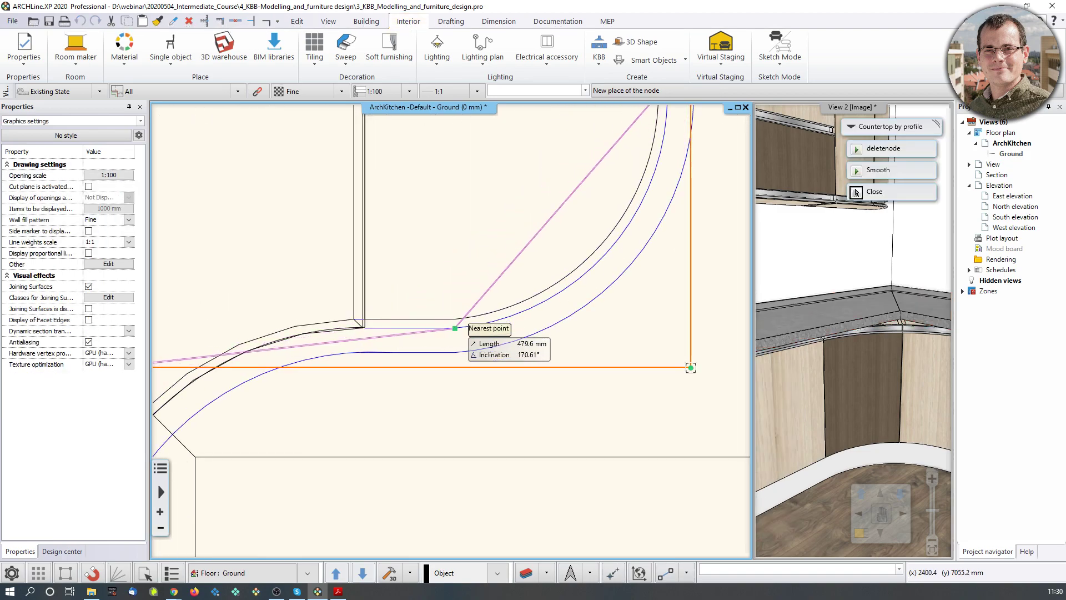
scroll(458, 337, "down", 4)
middle_click_drag(443, 350, 513, 222)
scroll(514, 222, "down", 2)
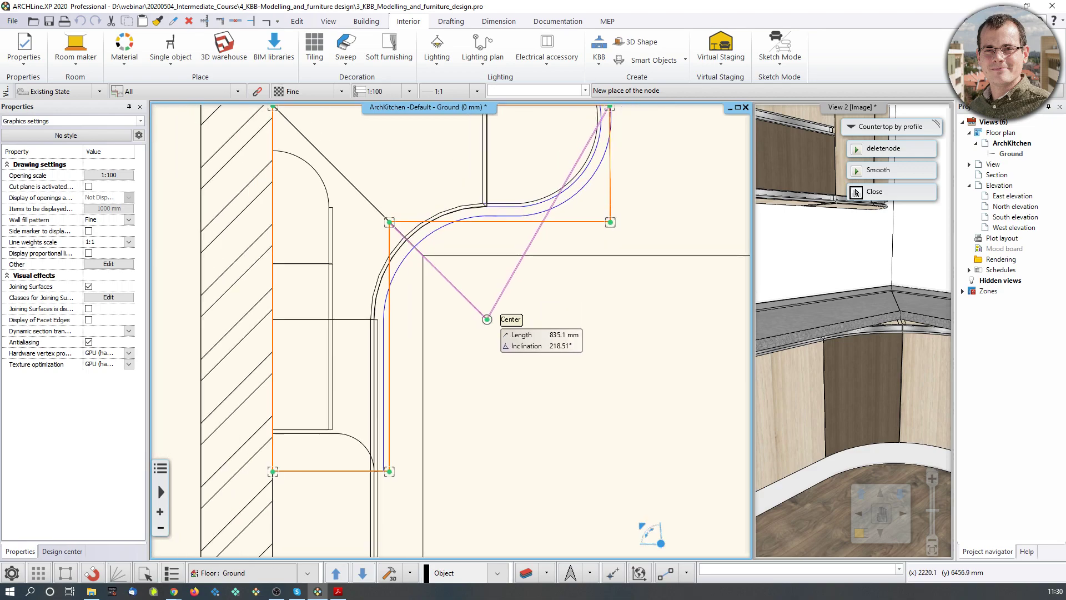
scroll(565, 186, "up", 5)
left_click(469, 252)
middle_click_drag(551, 149, 502, 301)
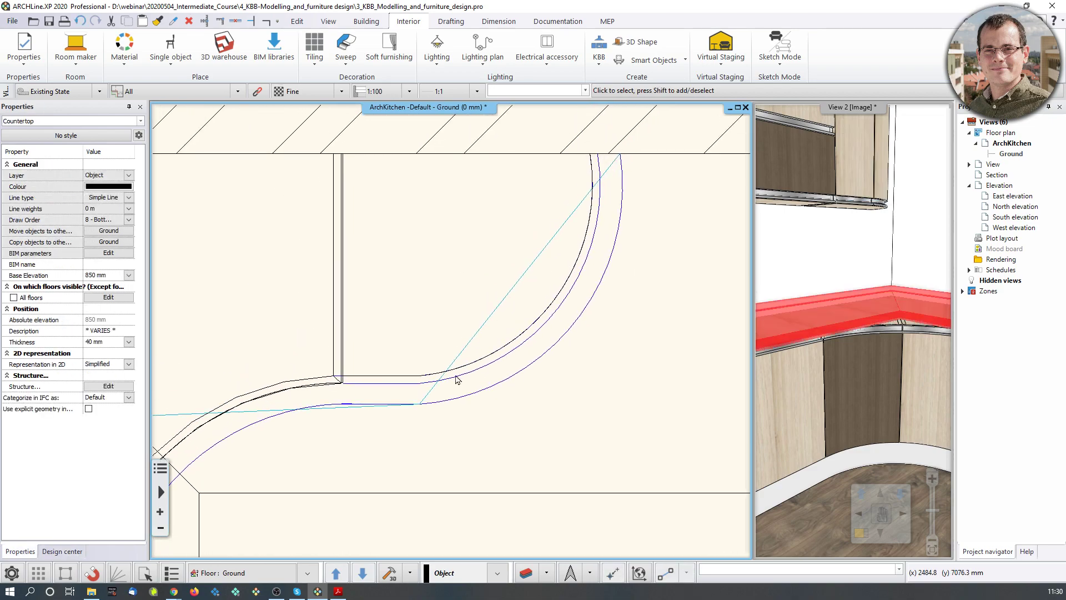
- Turn the countertop's slanted end edge into a curved edge following the guide outline around the end cabinet
left_click(502, 303)
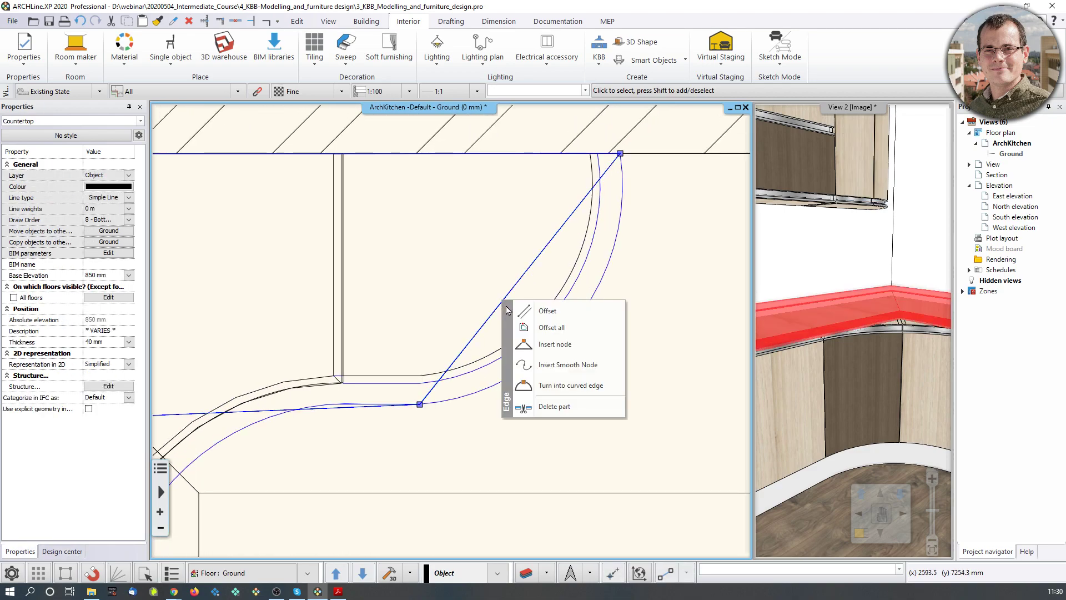
left_click(555, 386)
left_click(579, 321)
- Move the countertop's inner corner node to the guide outline endpoint where the inner corner curve meets the end cabinet's straight front
middle_click_drag(237, 408, 544, 299)
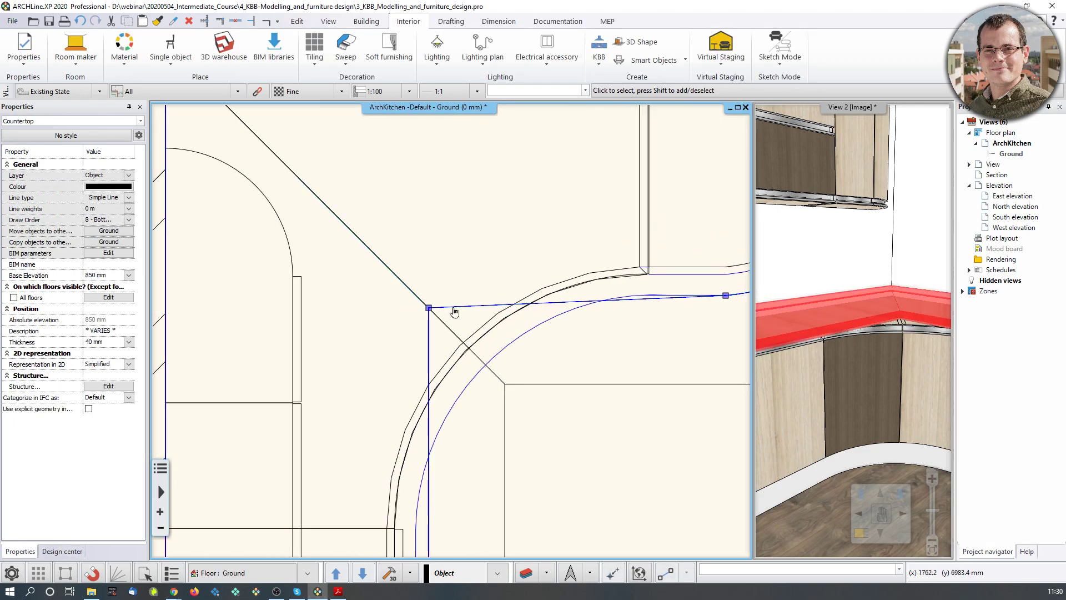
left_click(430, 310)
left_click(496, 321)
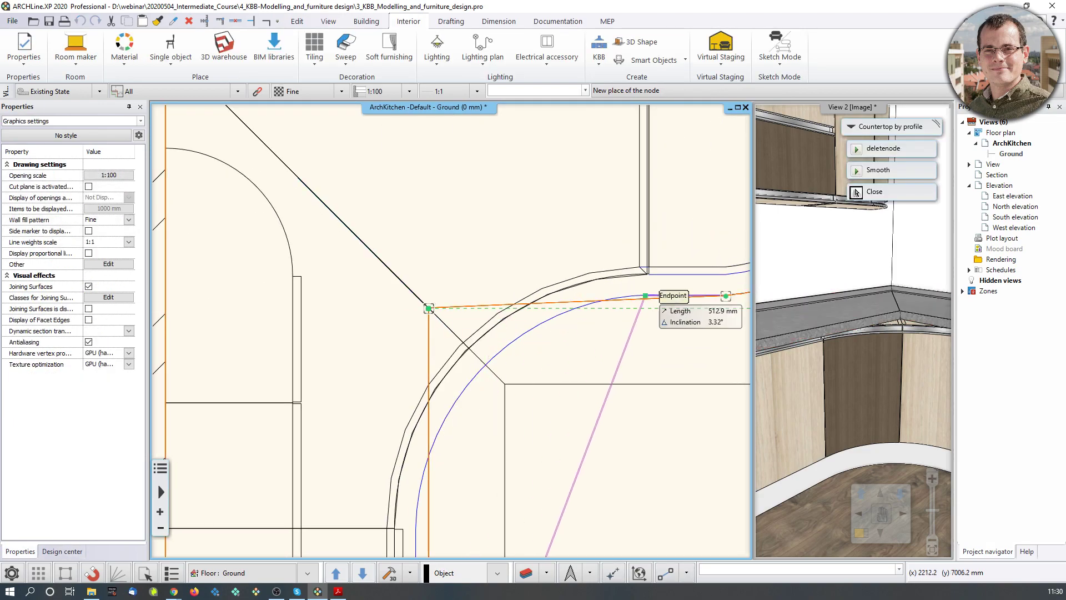
left_click(645, 296)
- Insert a node in the countertop's long front edge at the other endpoint of the guide outline's inner corner curve
middle_click_drag(573, 518, 552, 351)
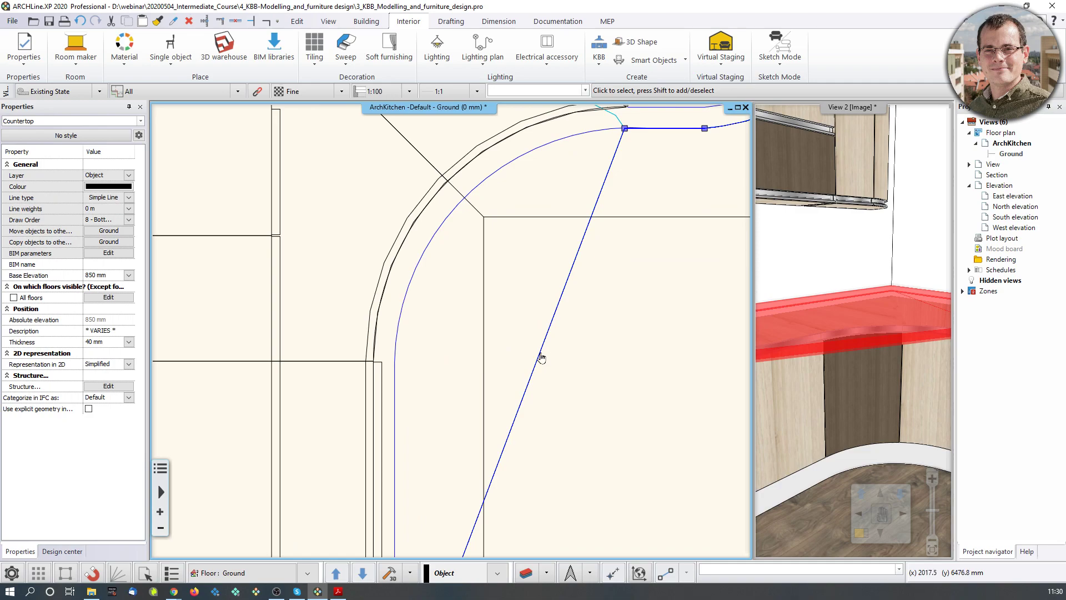
left_click(542, 358)
left_click(566, 398)
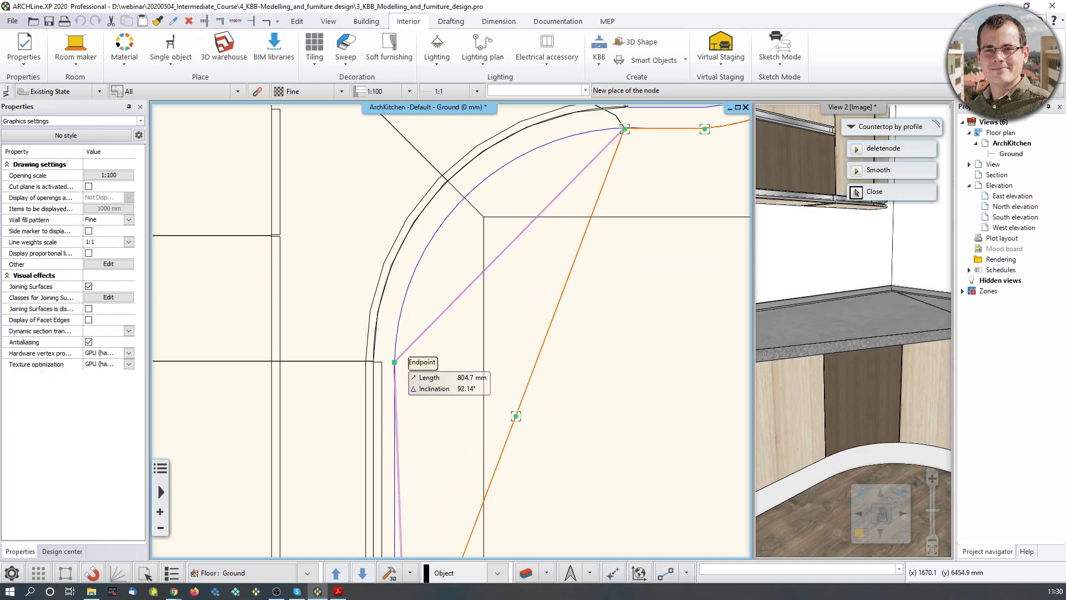
left_click(855, 192)
- Turn the countertop's edge across the inner corner into a curved edge passing through the guide outline's arc
left_click(514, 241)
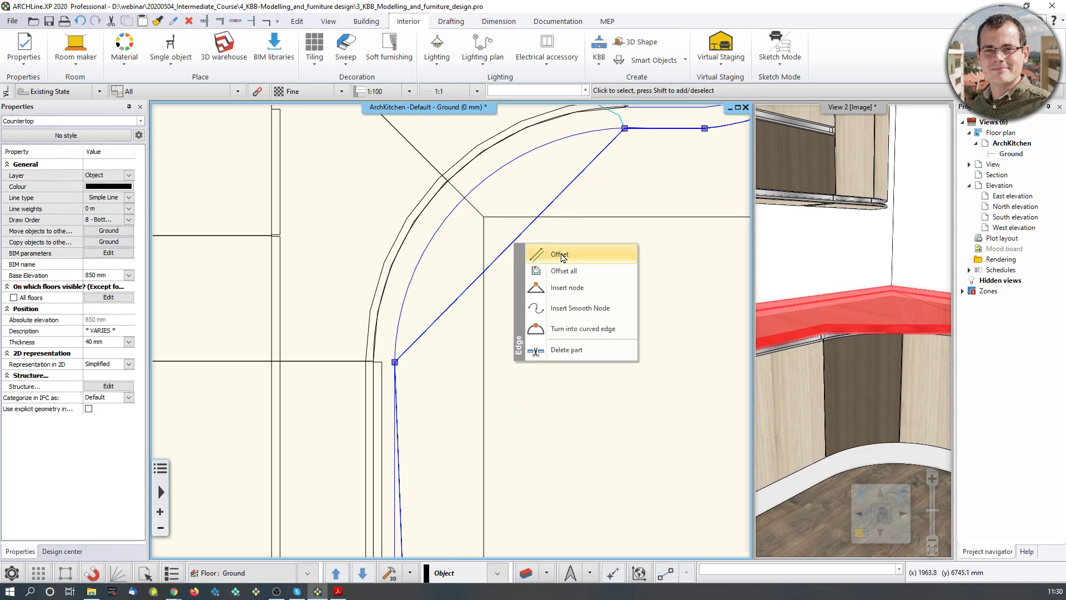
left_click(556, 328)
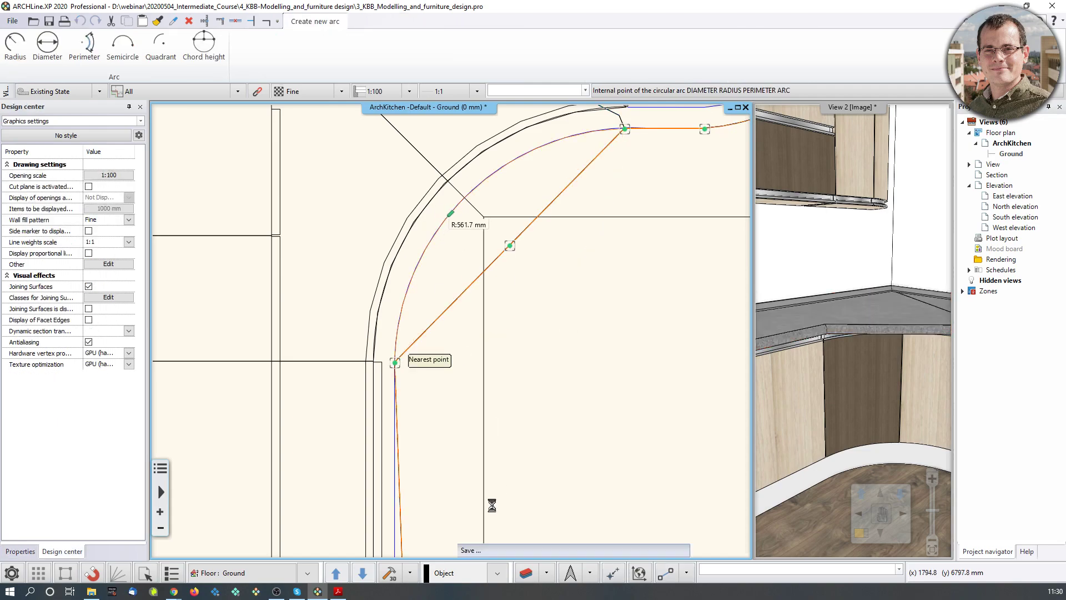
scroll(494, 509, "up", 2)
scroll(421, 292, "down", 3)
scroll(393, 338, "up", 5)
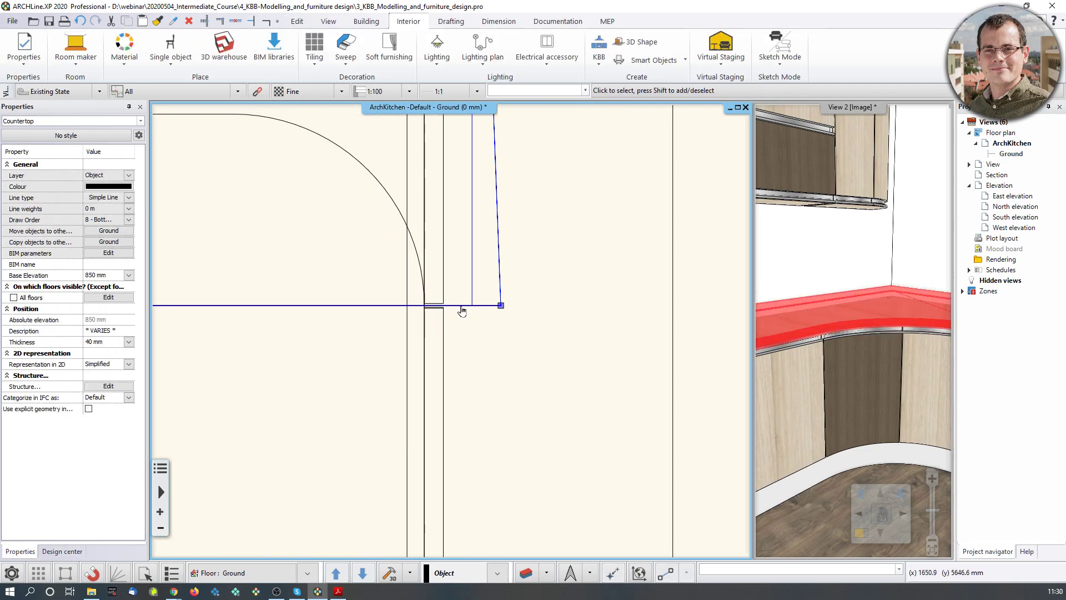
- Move the countertop's slanted end corner node to the guide outline's corner so the long front edge runs straight along the cabinets
left_click(501, 306)
left_click(521, 317)
left_click(472, 305)
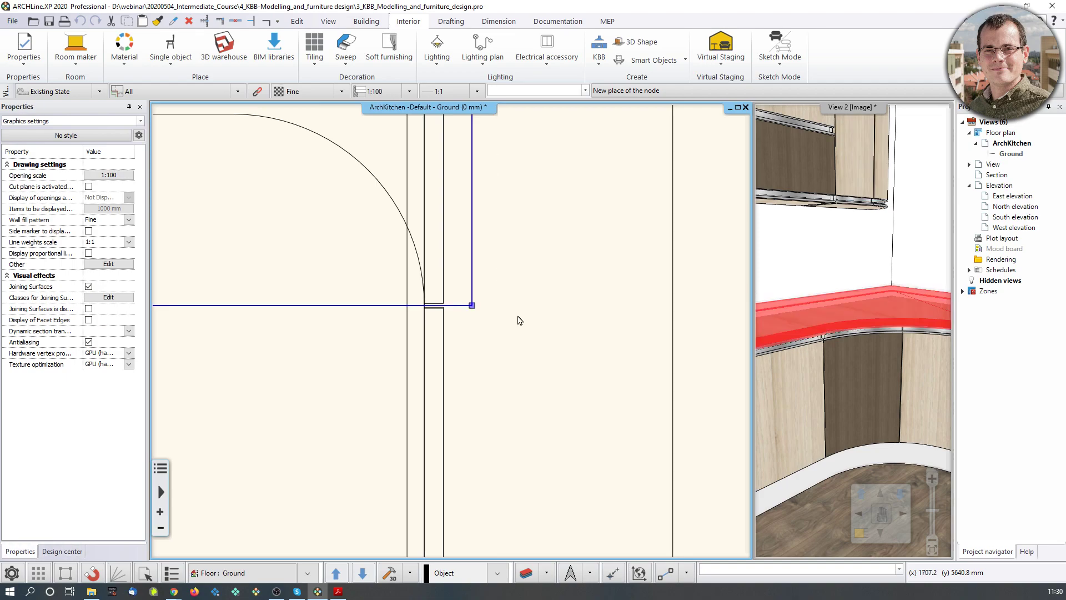
middle_click_drag(551, 260, 533, 328)
key("Escape")
scroll(839, 348, "down", 3)
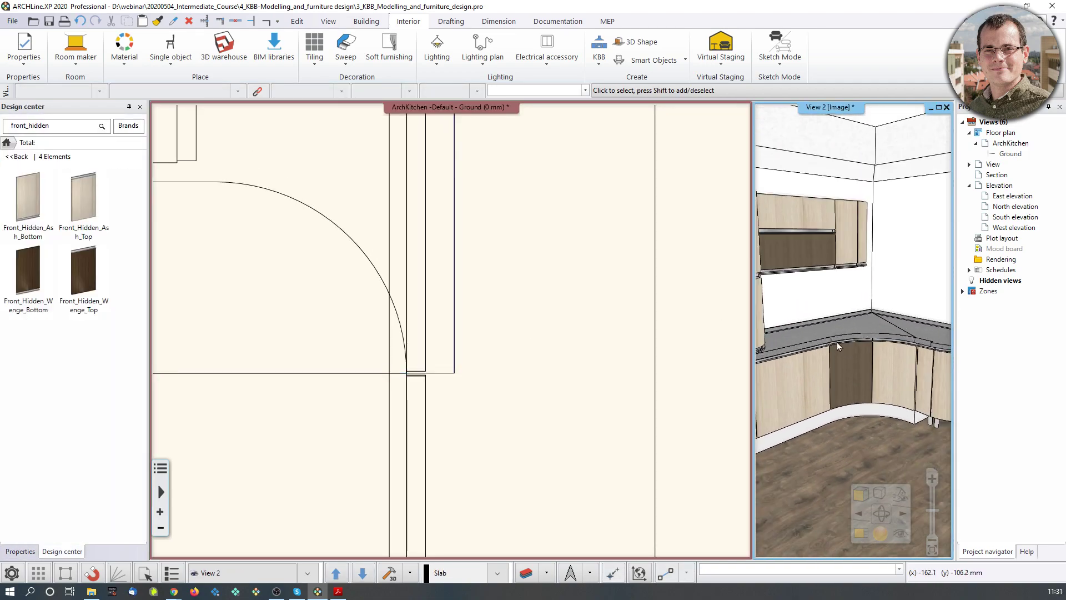
scroll(839, 348, "up", 5)
middle_click_drag(776, 417, 872, 396)
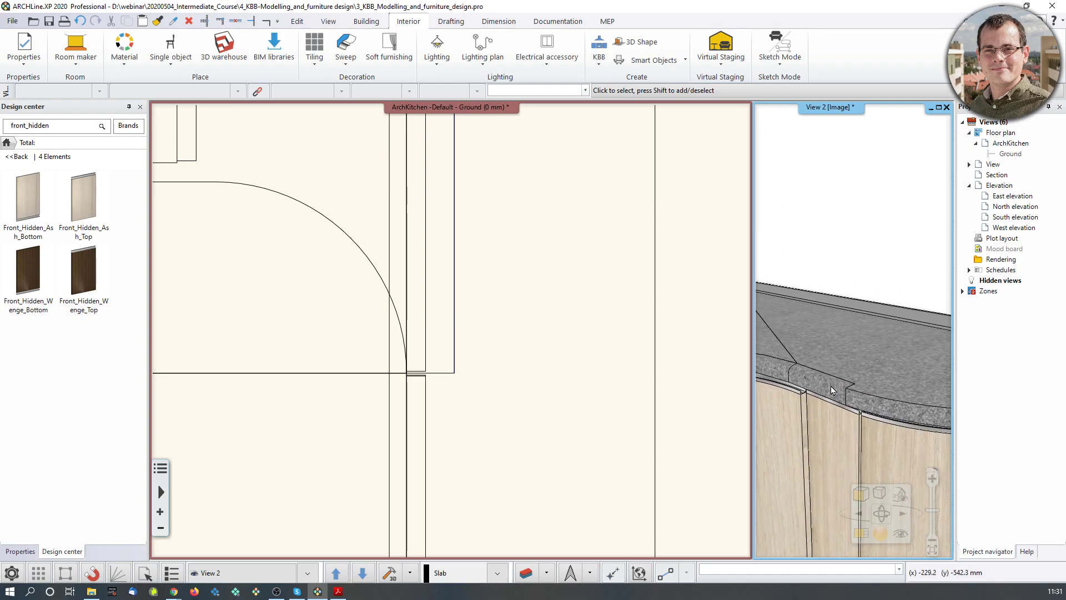
scroll(832, 391, "down", 5)
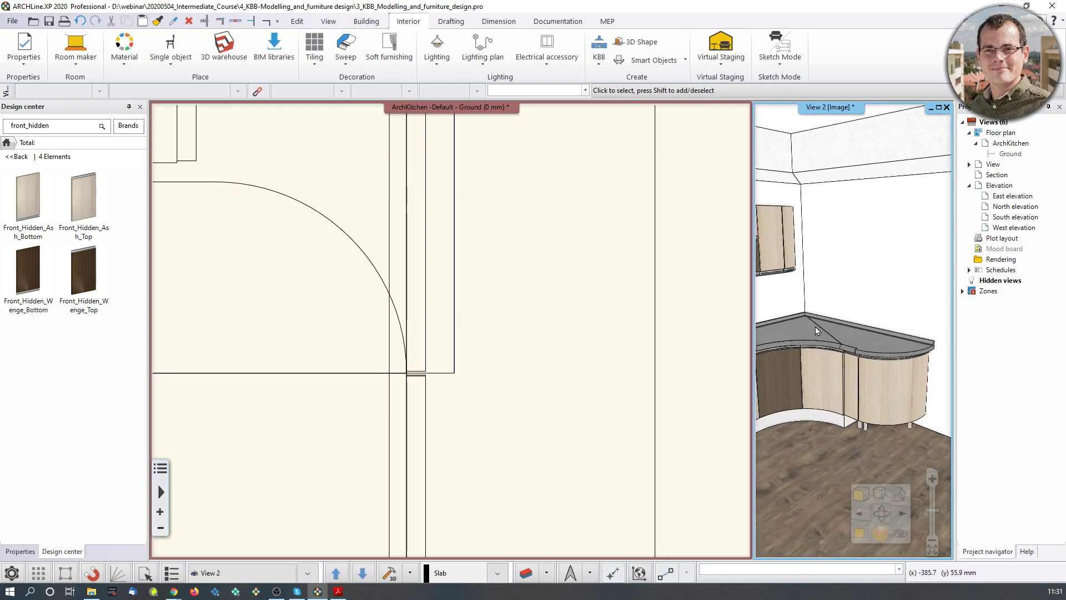
scroll(257, 266, "down", 4)
middle_click_drag(224, 273, 400, 348)
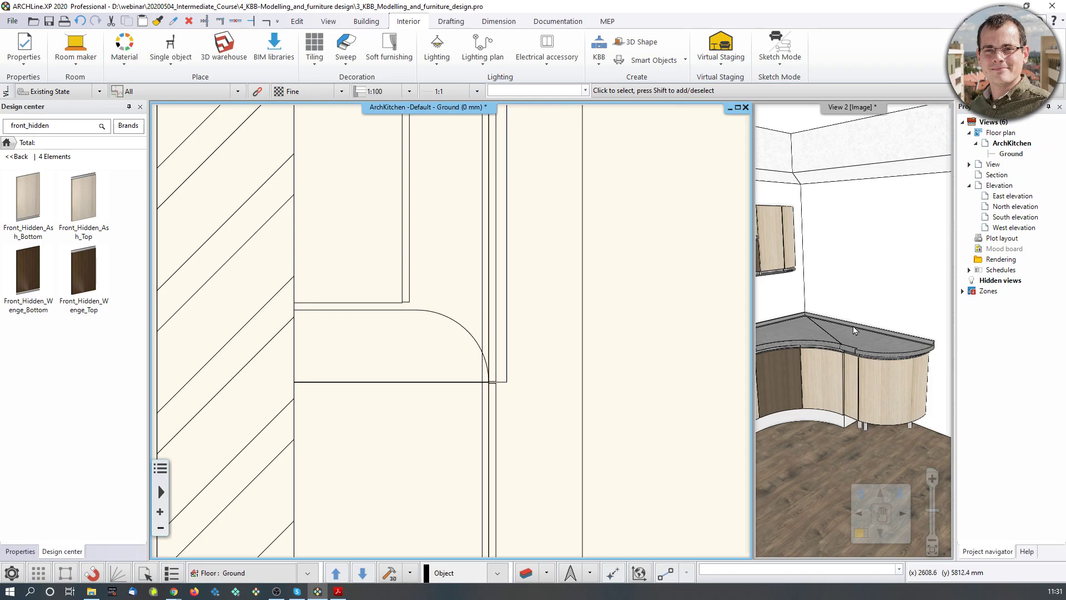
- Open the countertop's settings, try the different corner joint types, and choose No joint
left_click(867, 344)
left_click(869, 347)
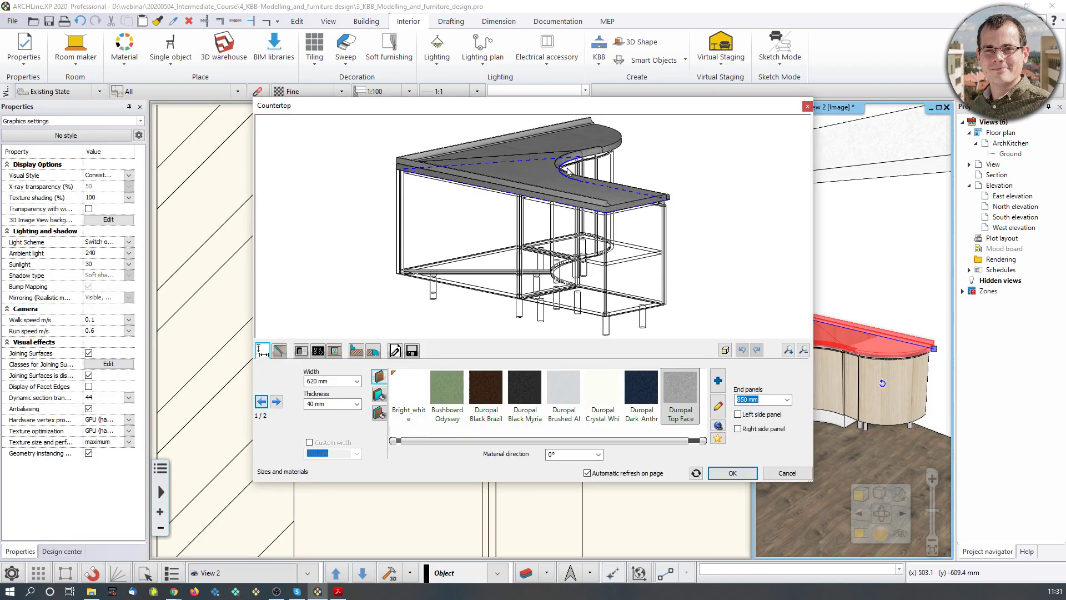
scroll(557, 172, "up", 5)
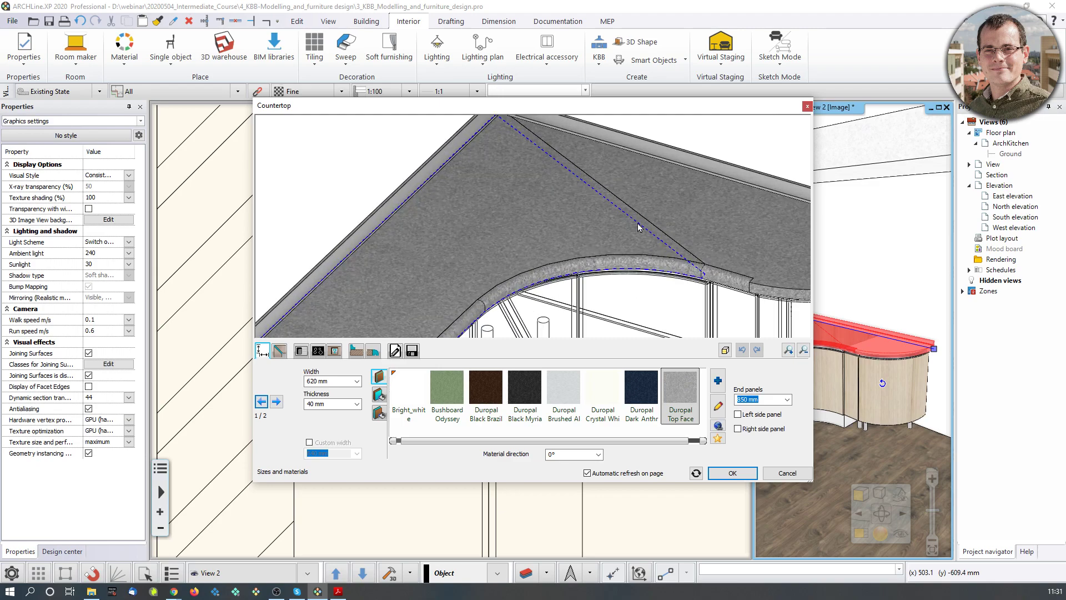
left_click(275, 353)
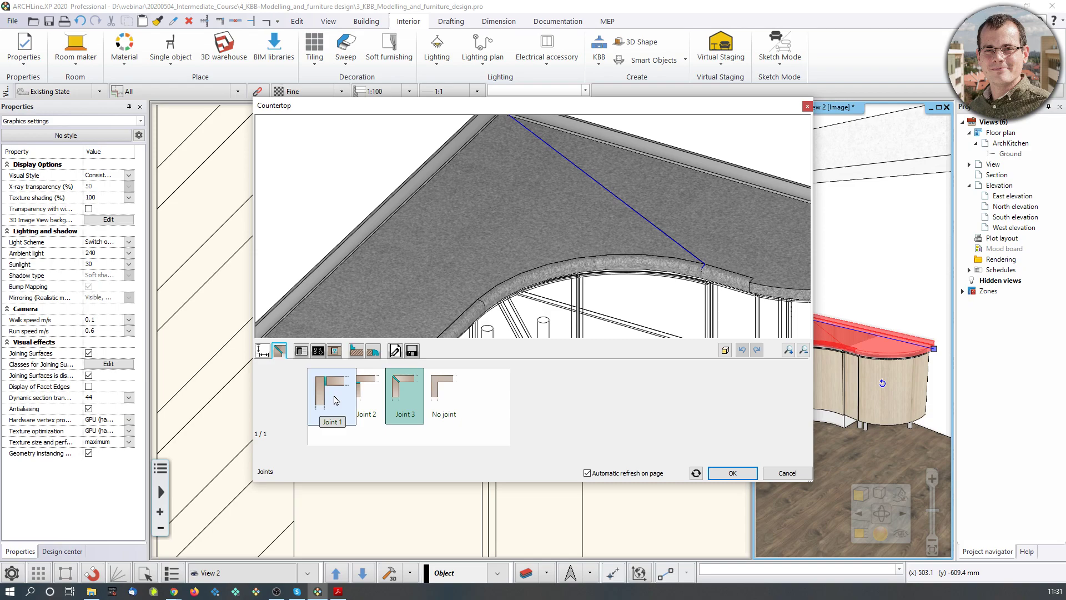
left_click(336, 399)
left_click(365, 400)
left_click(413, 405)
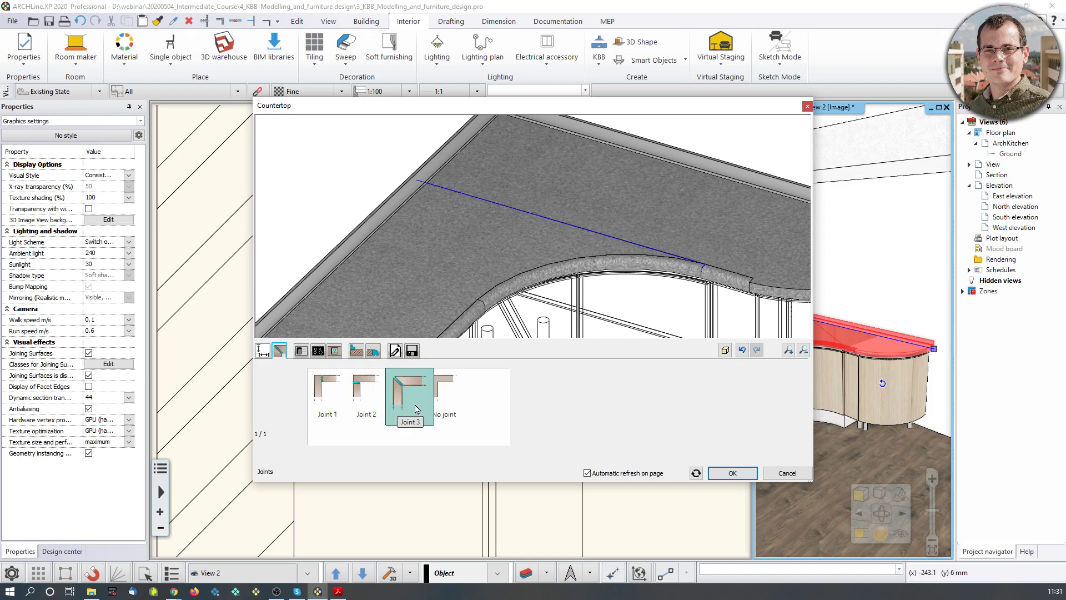
left_click(444, 405)
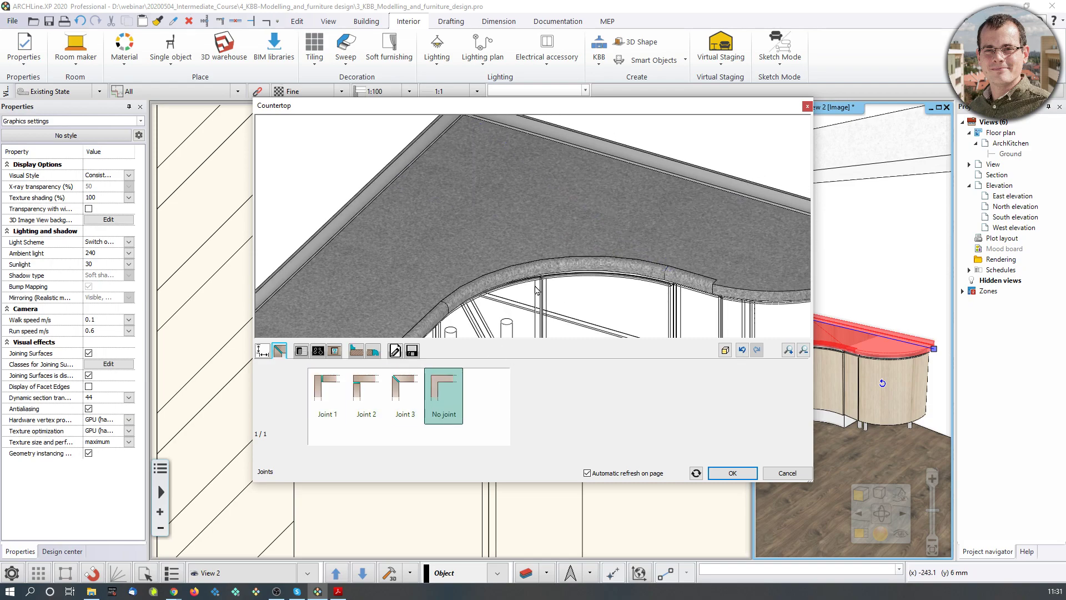
middle_click_drag(482, 301, 526, 271)
scroll(398, 304, "down", 1)
middle_click_drag(600, 214, 612, 180)
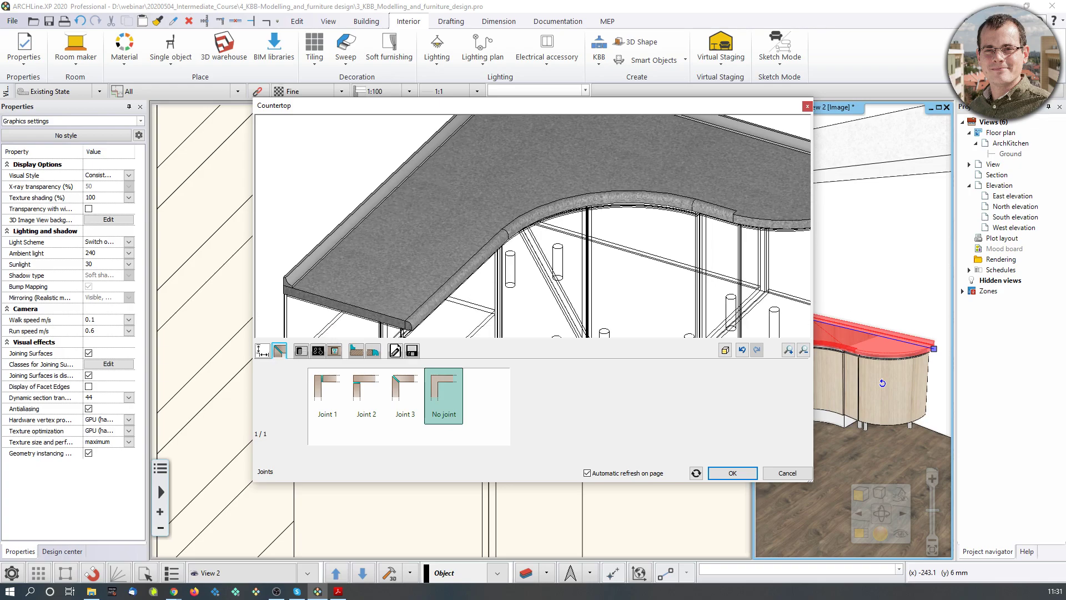
scroll(612, 180, "down", 2)
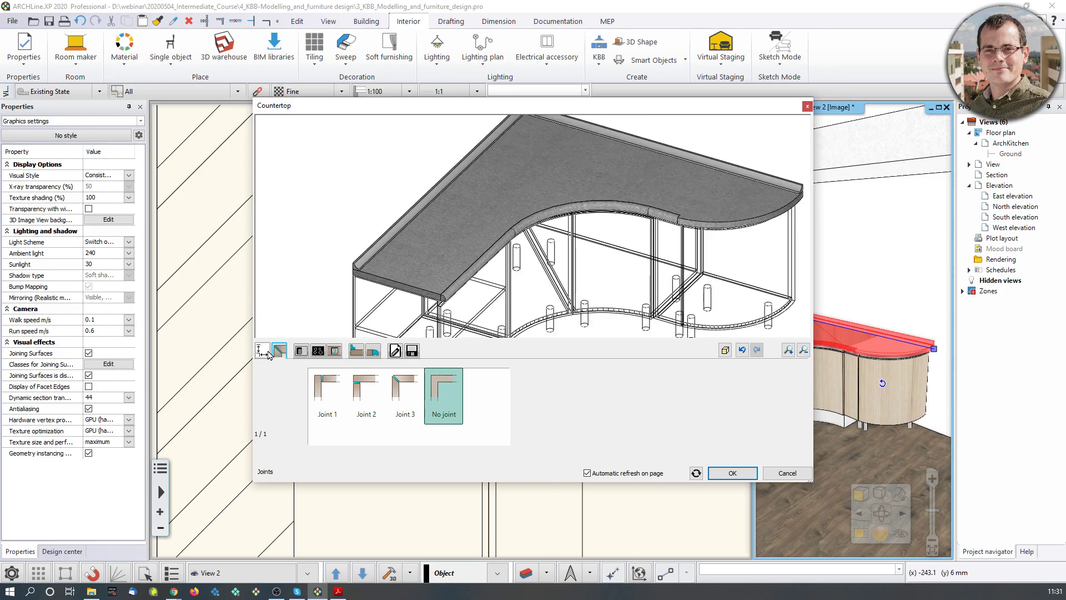
- Search the material library for g110 and assign that material to the countertop
left_click(264, 353)
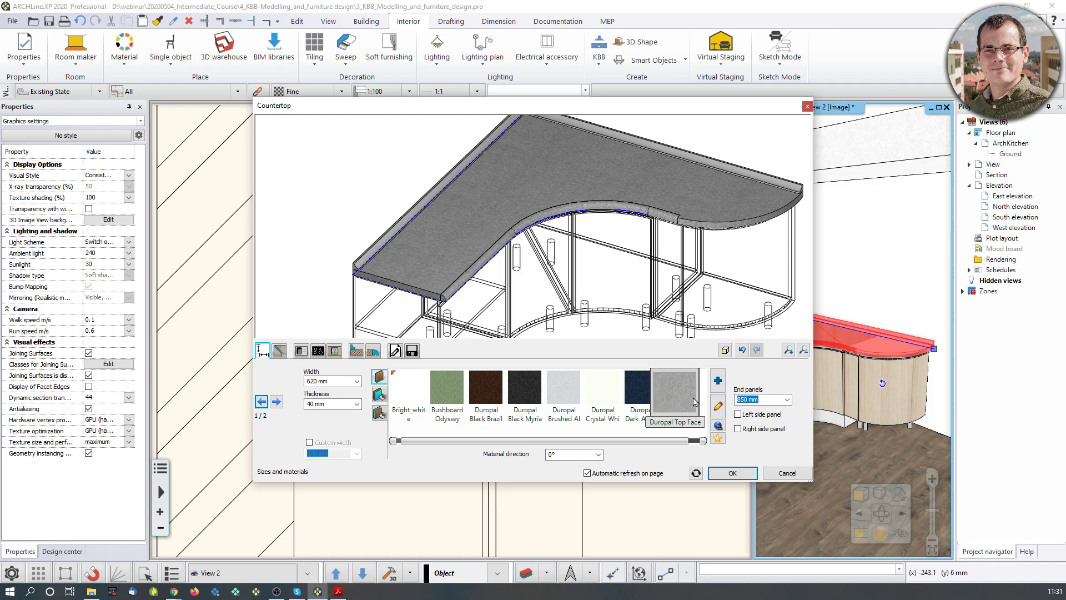
left_click(718, 380)
left_click(759, 151)
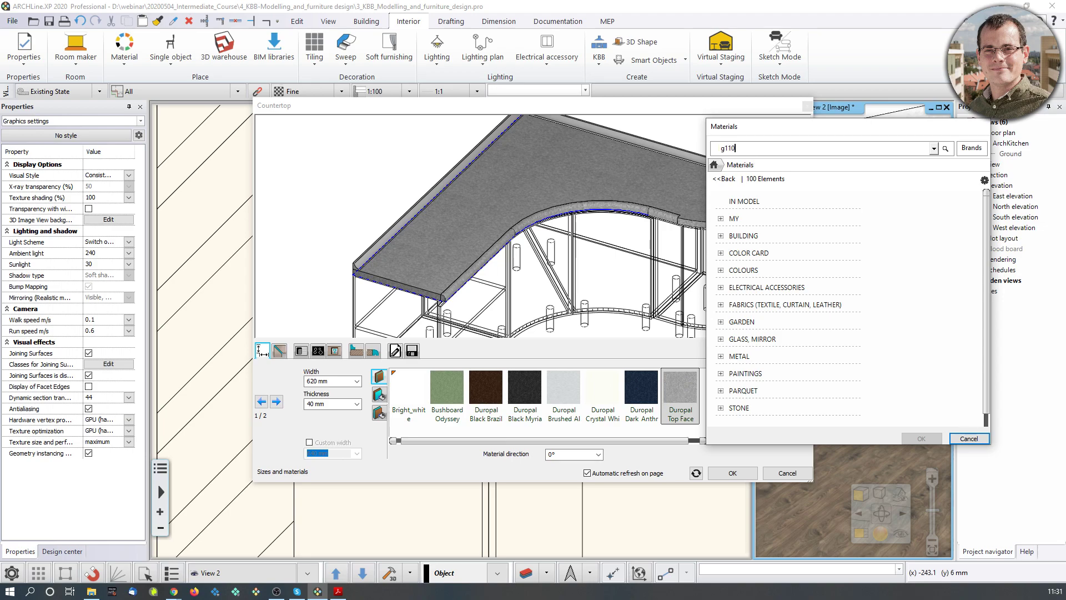
key("Return")
left_click(740, 219)
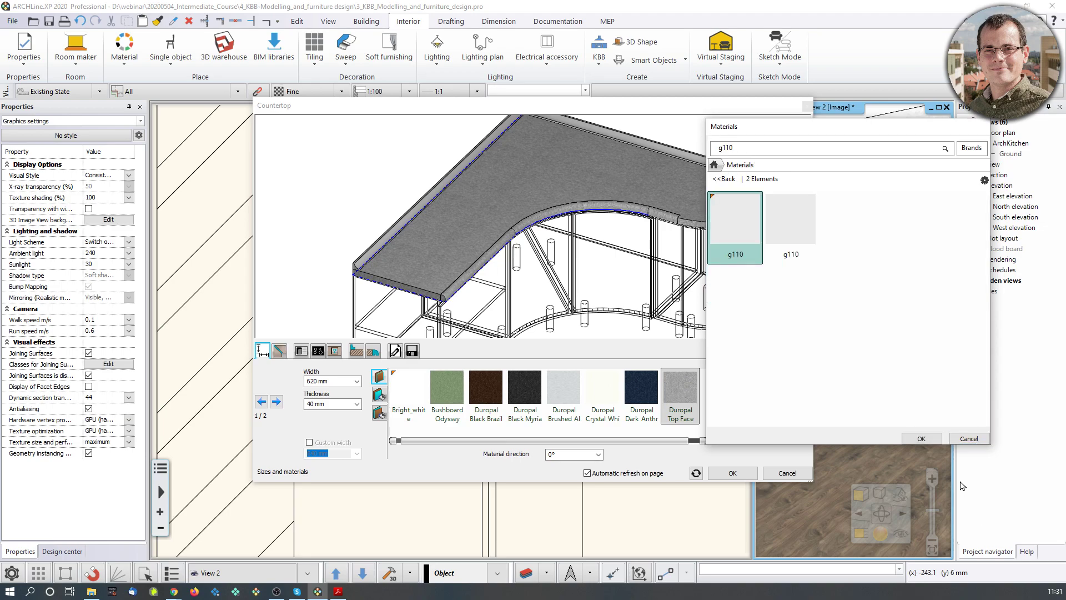
left_click(921, 438)
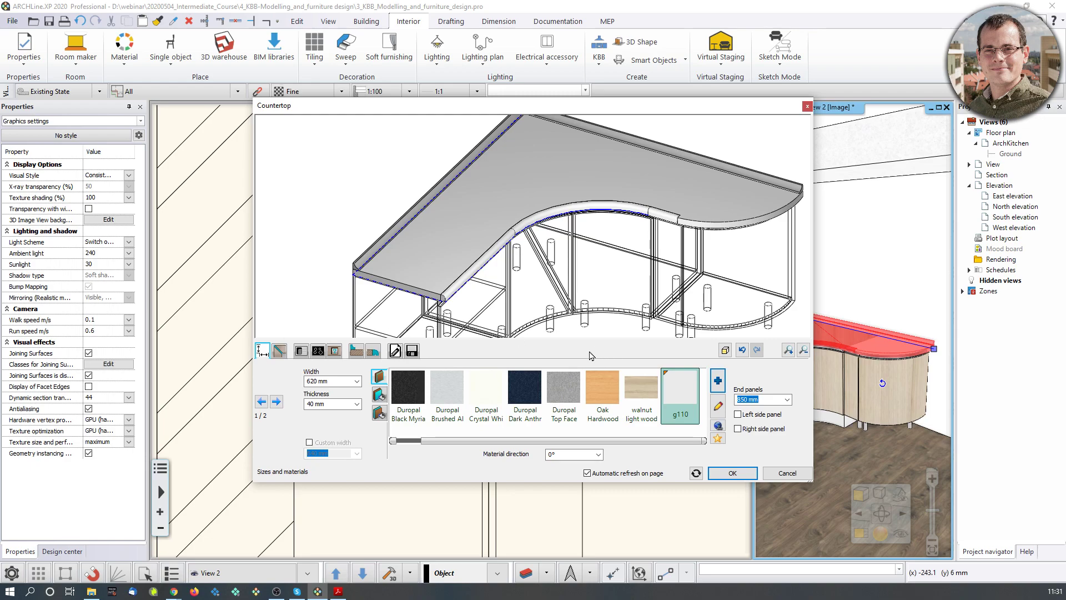
- Change the countertop's front edge profile to Platner and check it along the curved front
left_click(373, 350)
scroll(453, 289, "up", 4)
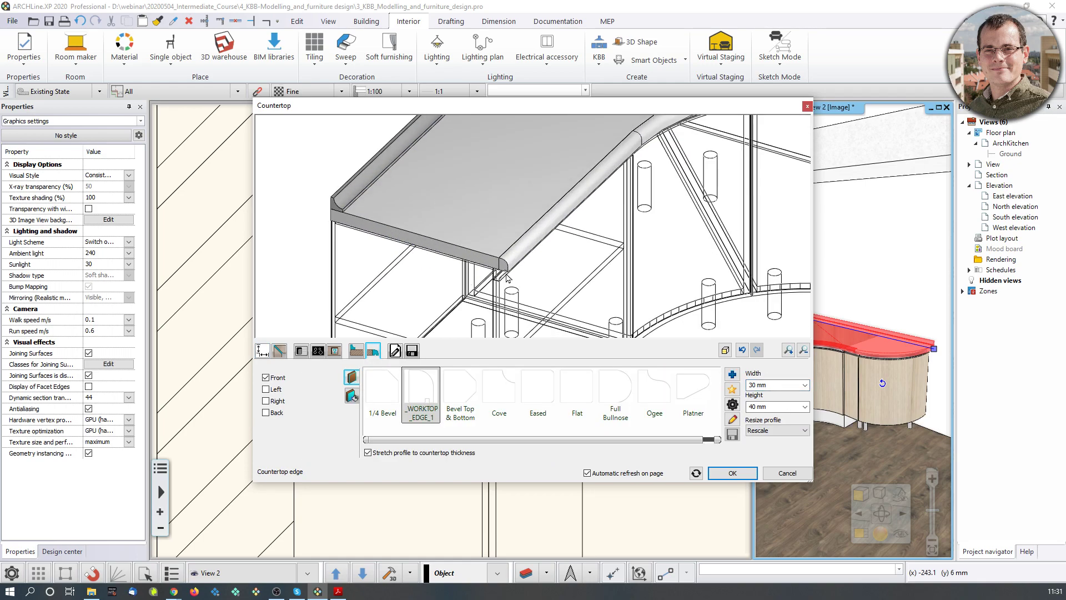
left_click_drag(542, 439, 604, 442)
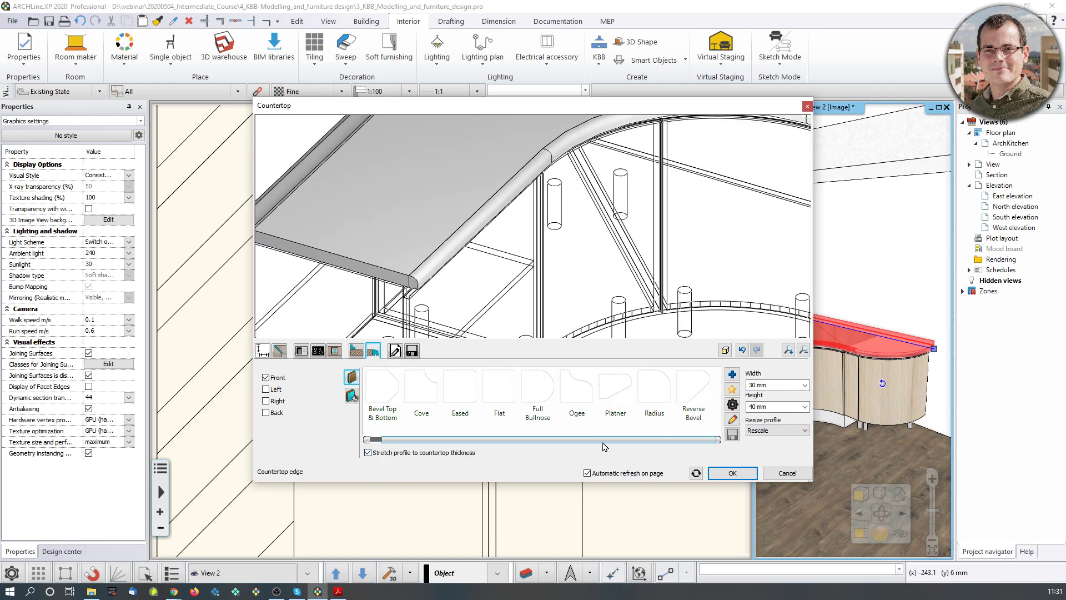
left_click(620, 418)
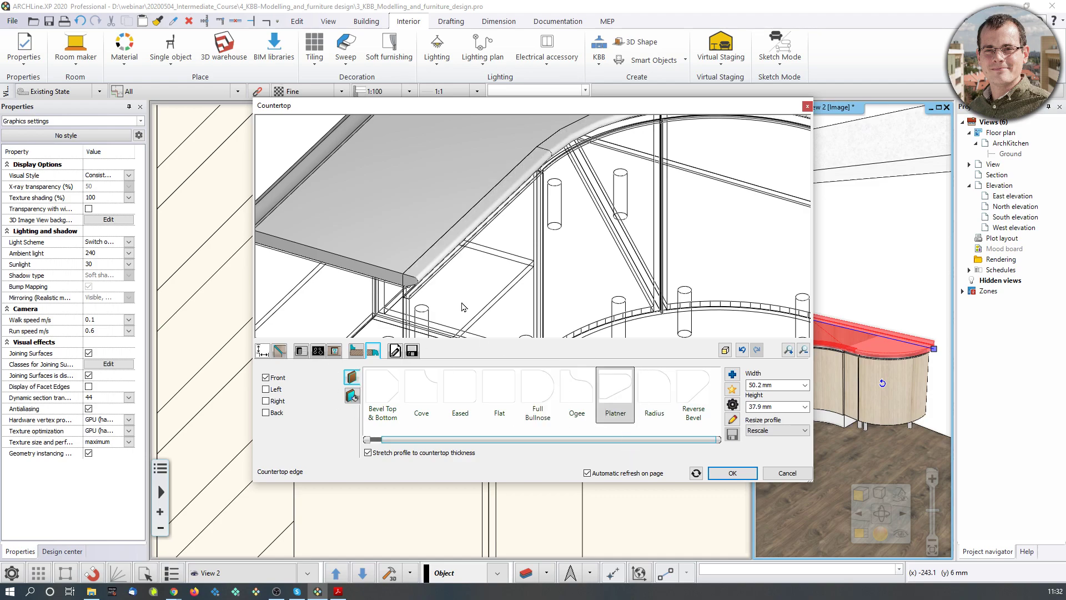
middle_click_drag(704, 194, 492, 293)
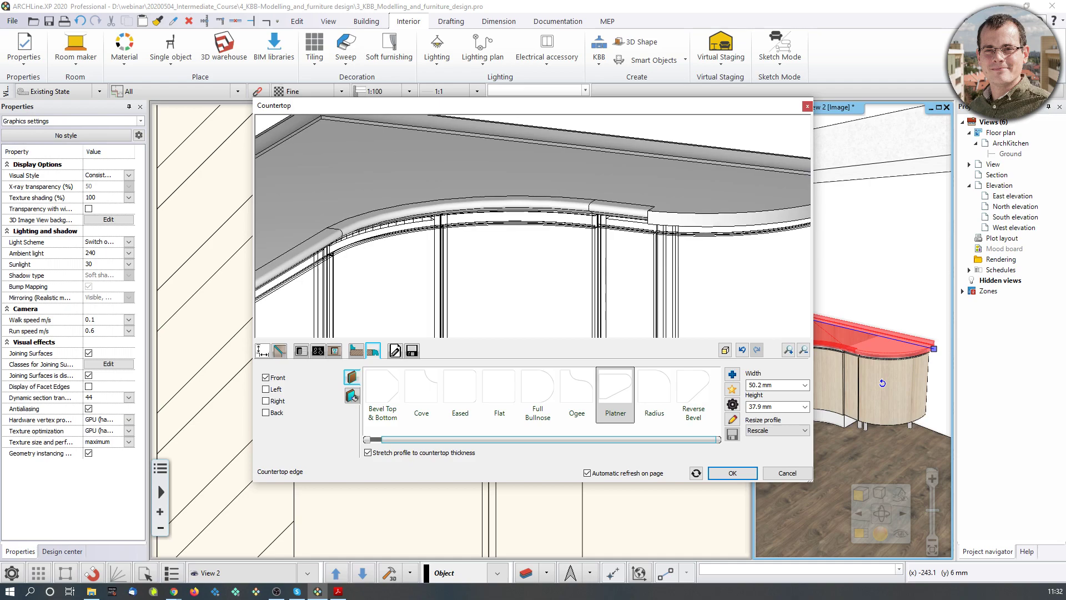
scroll(598, 293, "down", 2)
middle_click_drag(573, 292, 594, 286)
middle_click_drag(452, 239, 465, 262)
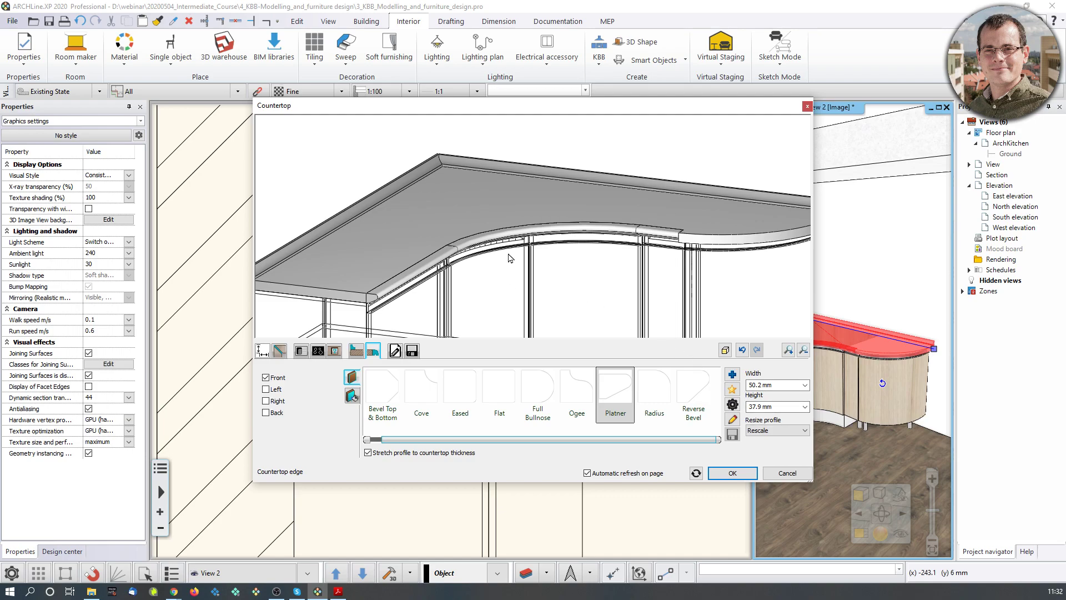
left_click_drag(676, 238, 379, 262)
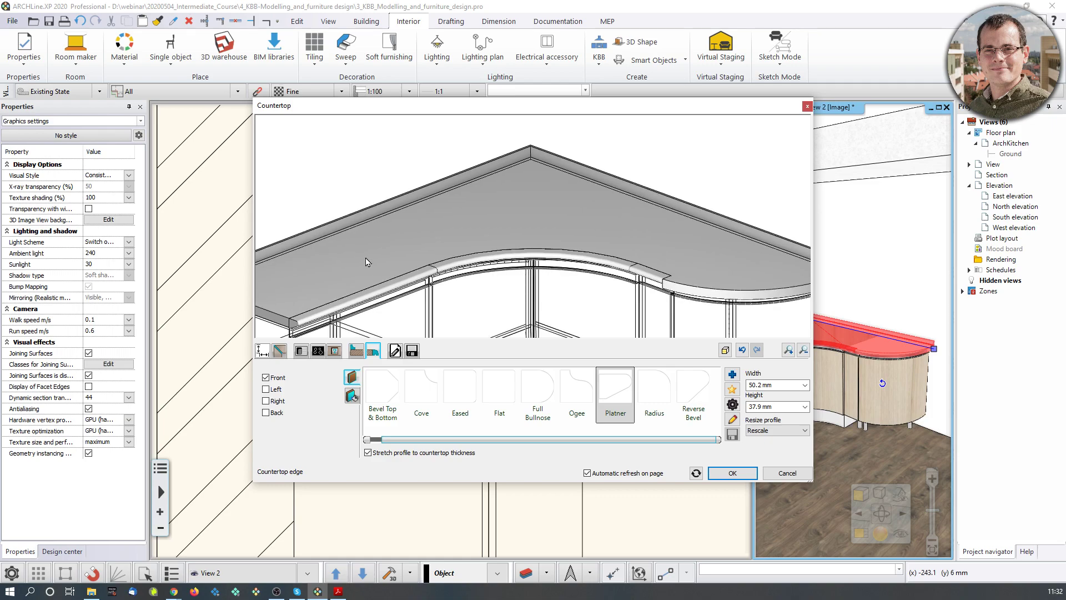
- Give the countertop's back a Rectangular wall strip 10 mm wide and 30 mm high, and apply the countertop settings
left_click(356, 350)
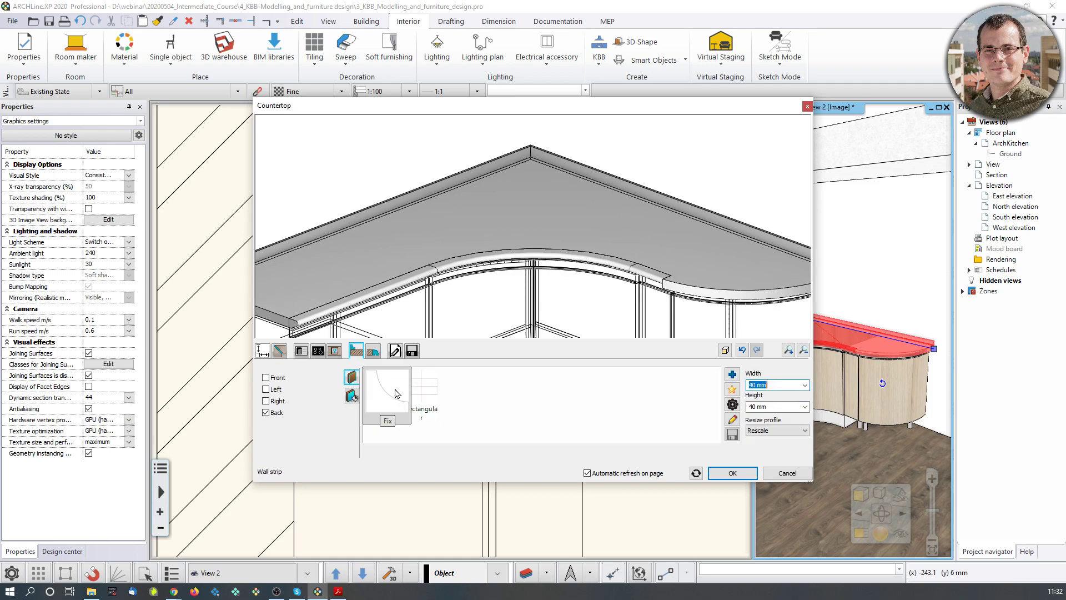
left_click(421, 401)
left_click(774, 385)
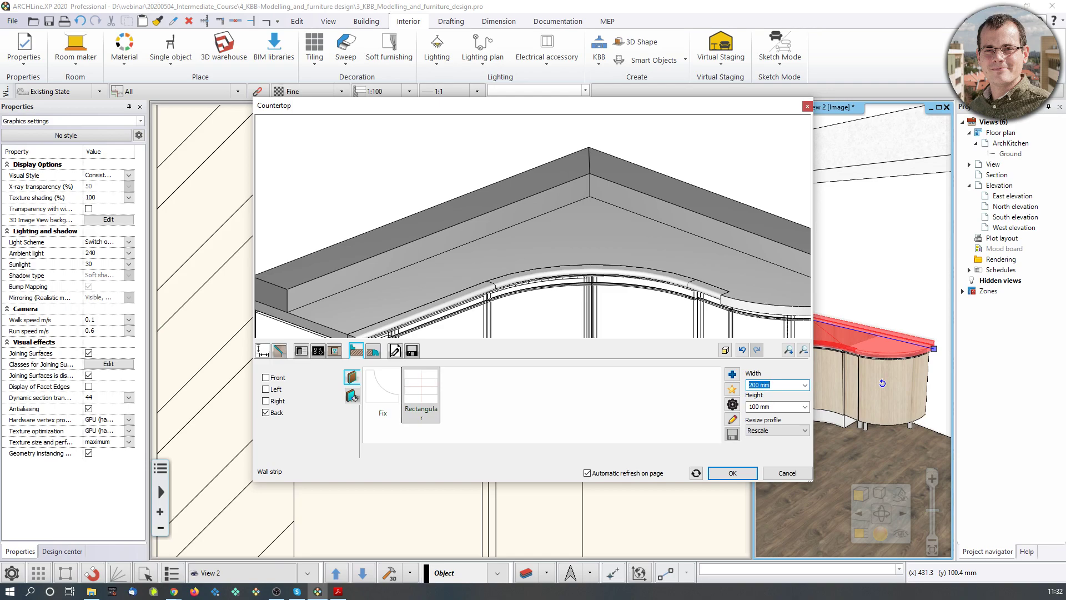
type("10")
key("Return")
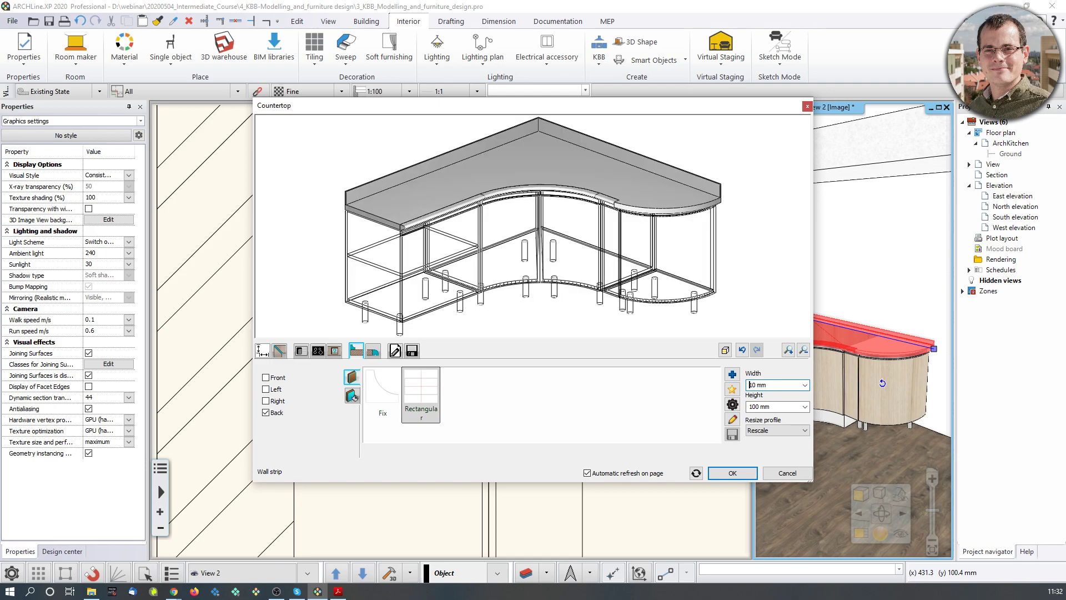
left_click(794, 406)
type("30")
key("Return")
left_click(696, 474)
left_click(732, 473)
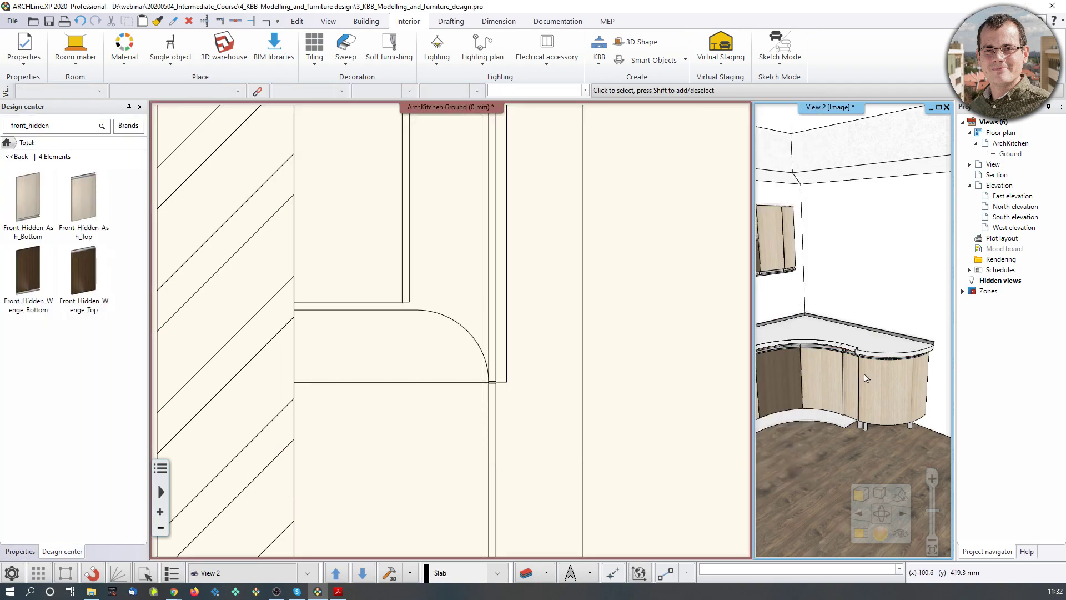
- Reopen the countertop's edge settings, switch the front edge profile off and on again, and apply
scroll(867, 366, "up", 5)
scroll(865, 369, "up", 4)
scroll(864, 381, "down", 4)
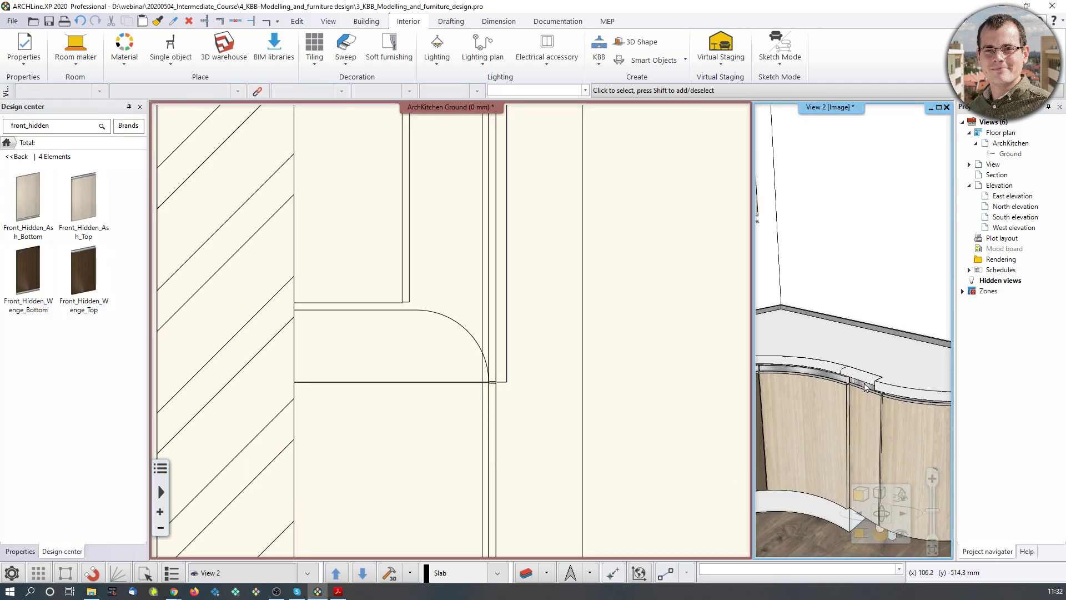
left_click(906, 367)
left_click(933, 401)
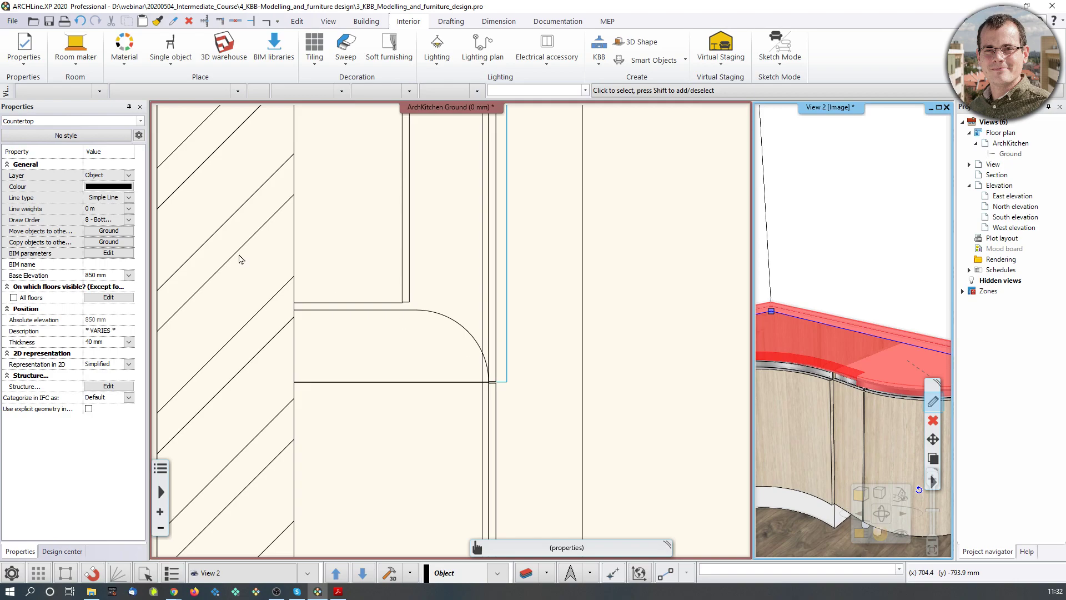
left_click(373, 350)
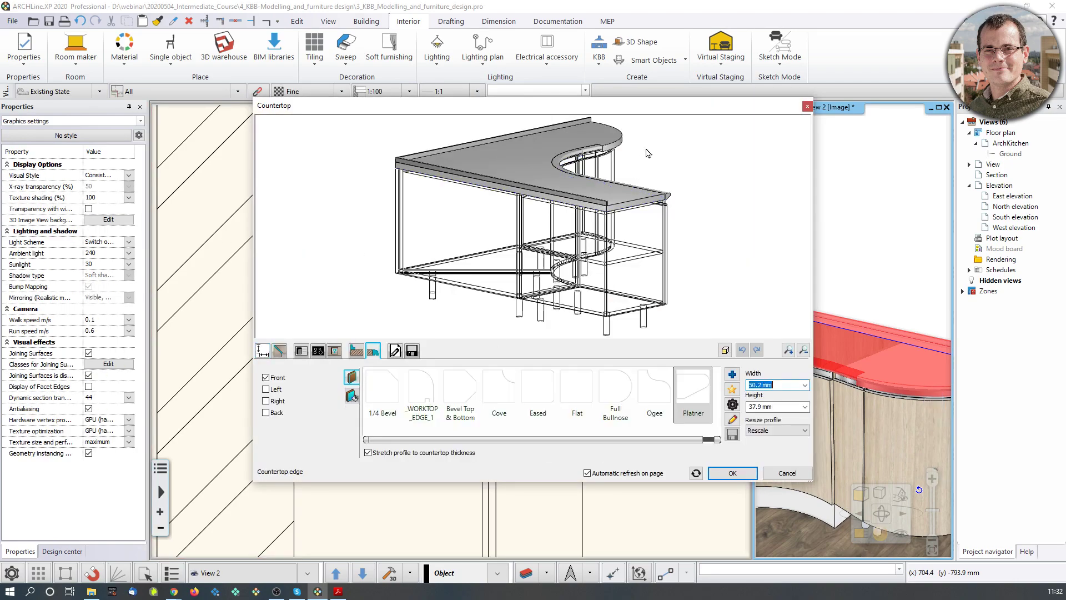
scroll(495, 230, "up", 5)
middle_click_drag(494, 225, 487, 217)
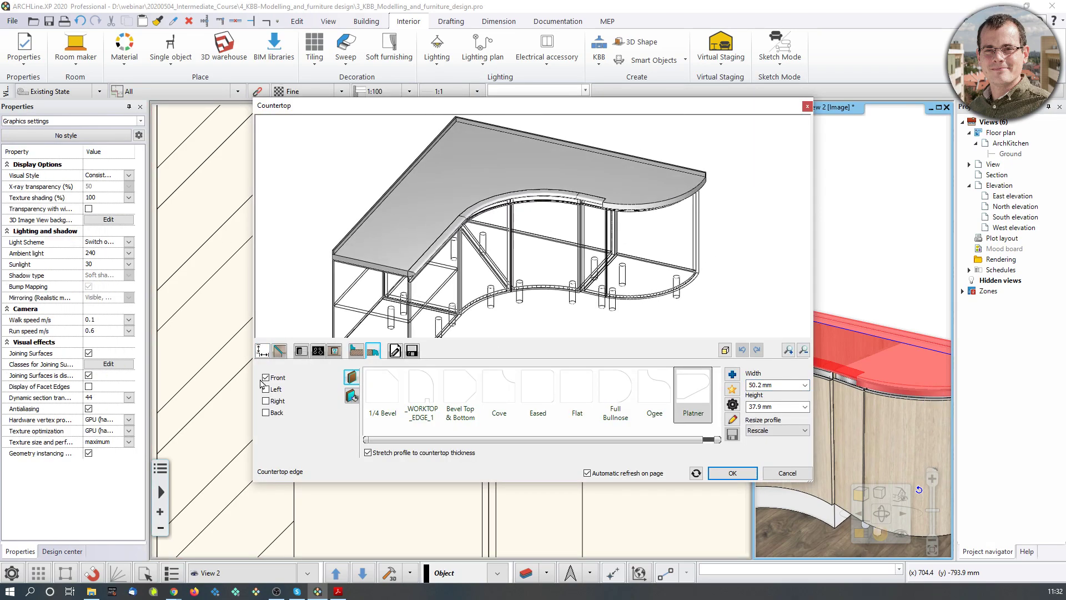
left_click(266, 379)
left_click(266, 378)
left_click(732, 473)
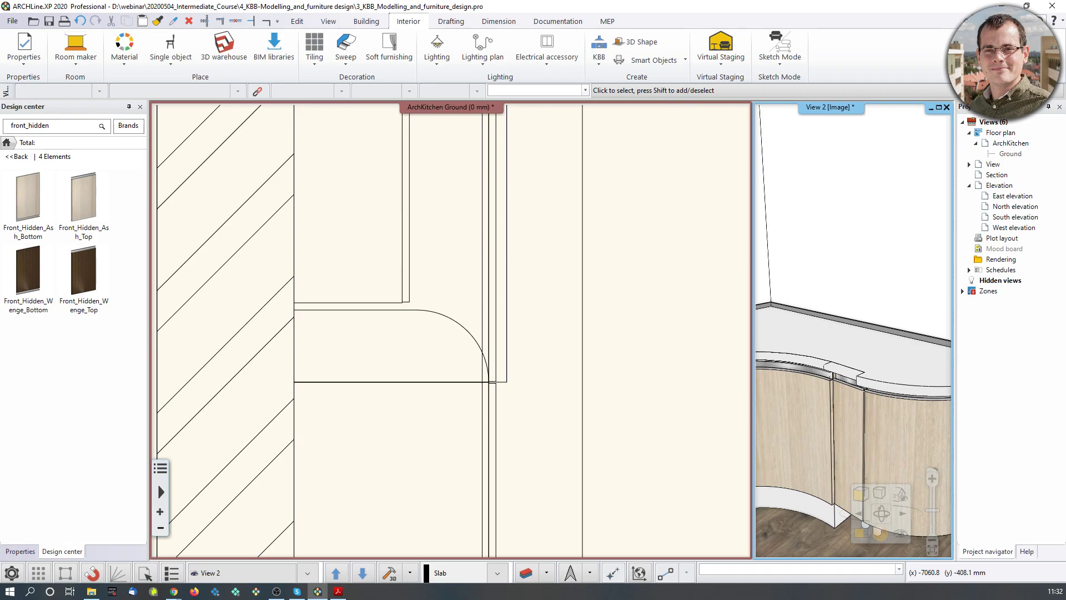
- Show the 3D view in the large viewport and examine the plinth and legs where the curved corner meets the end cabinet
middle_click_drag(648, 359, 570, 382)
scroll(897, 331, "down", 3)
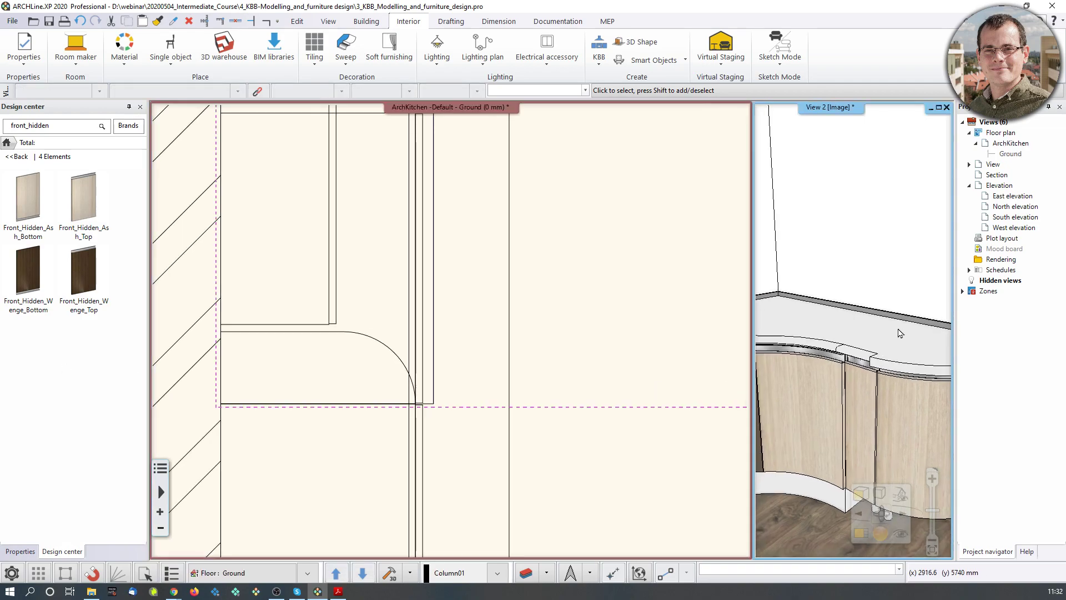
scroll(821, 339, "down", 2)
middle_click_drag(822, 338, 842, 357)
middle_click_drag(552, 269, 383, 430)
scroll(383, 431, "down", 4)
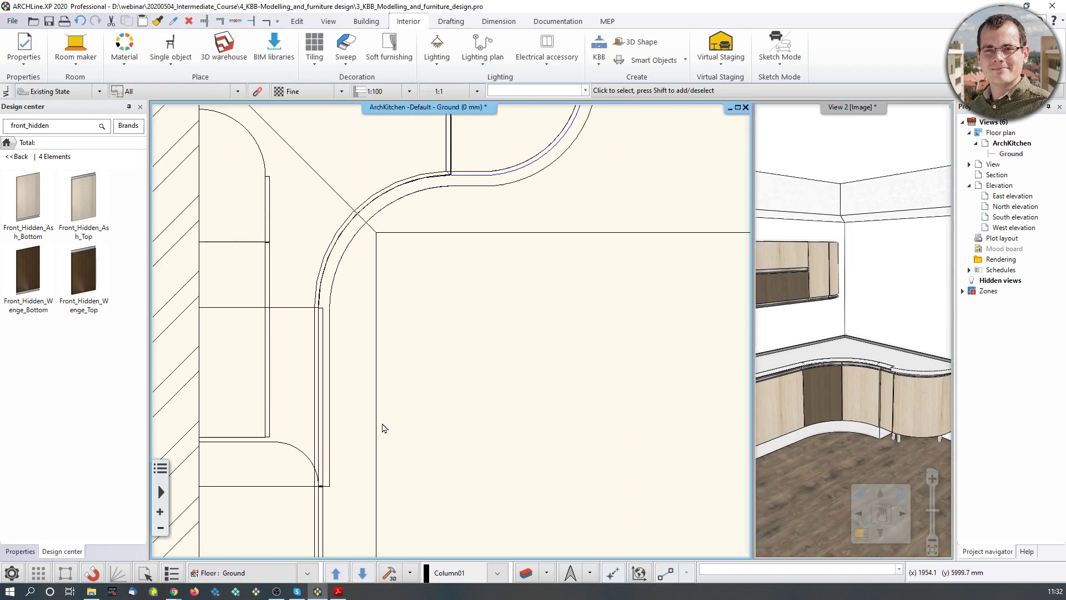
middle_click_drag(884, 301, 885, 256)
left_click(862, 534)
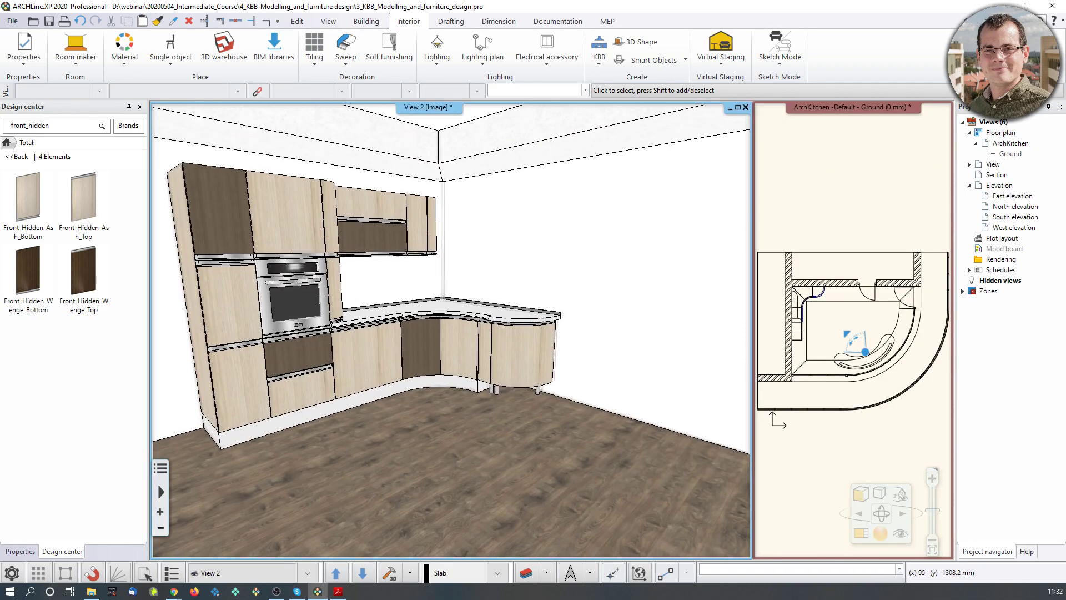
scroll(464, 393, "up", 6)
scroll(530, 415, "up", 4)
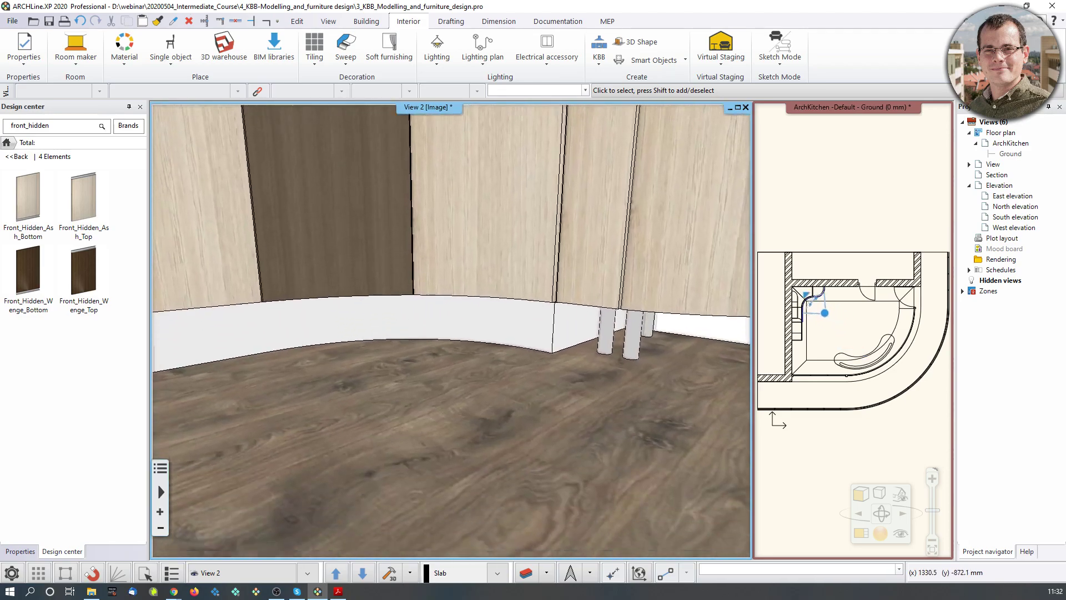
- Move the plinth's end node on the floor plan to where the end cabinet's inner curved outline meets the wall
left_click(494, 333)
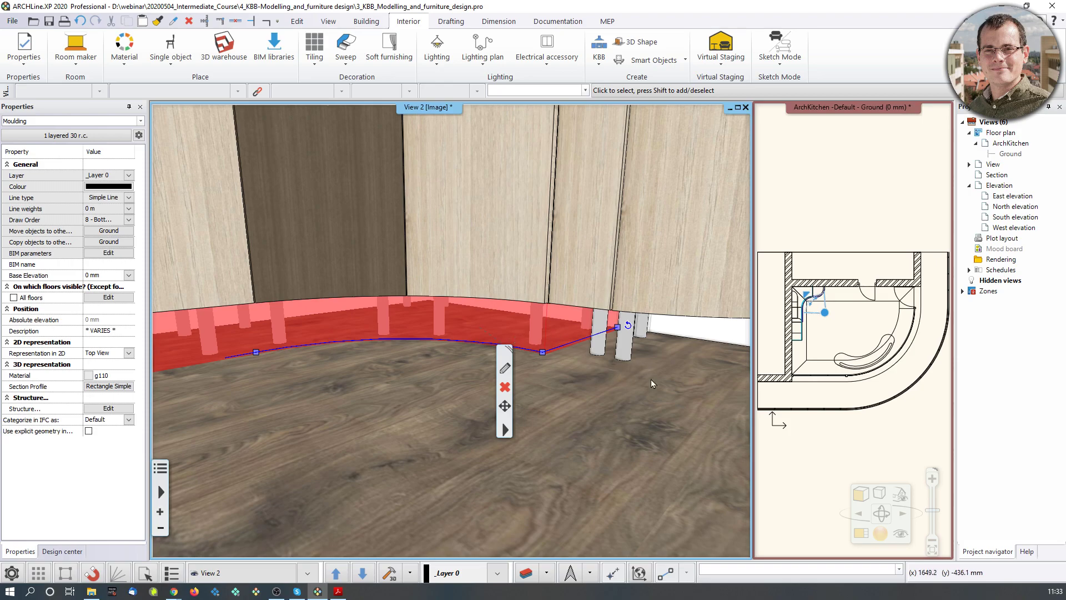
scroll(634, 380, "down", 3)
scroll(829, 333, "up", 5)
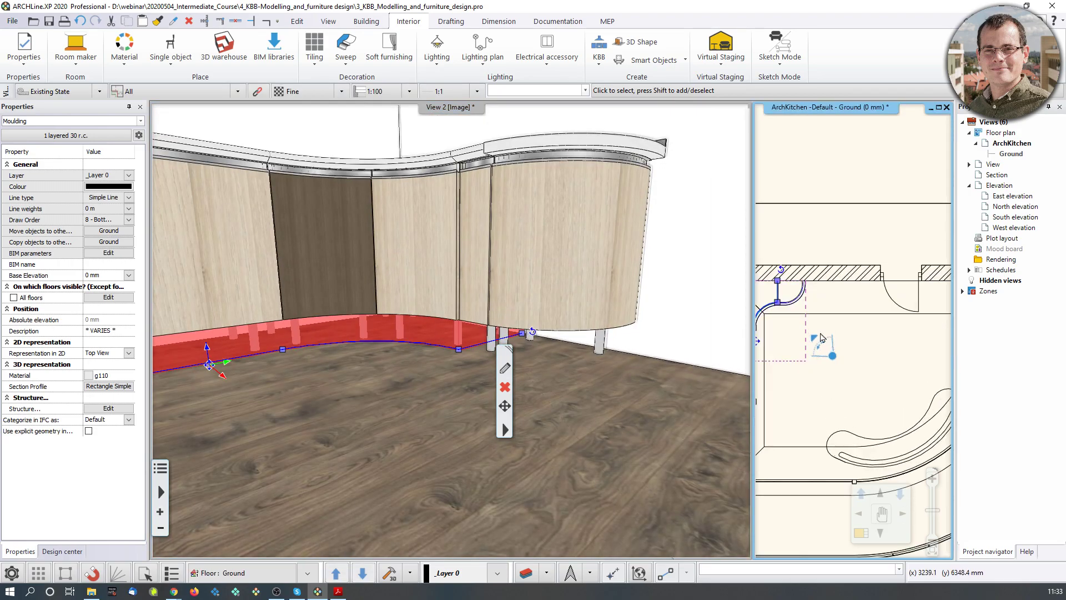
left_click(861, 533)
scroll(291, 214, "up", 7)
middle_click_drag(631, 336, 516, 292)
left_click(534, 263)
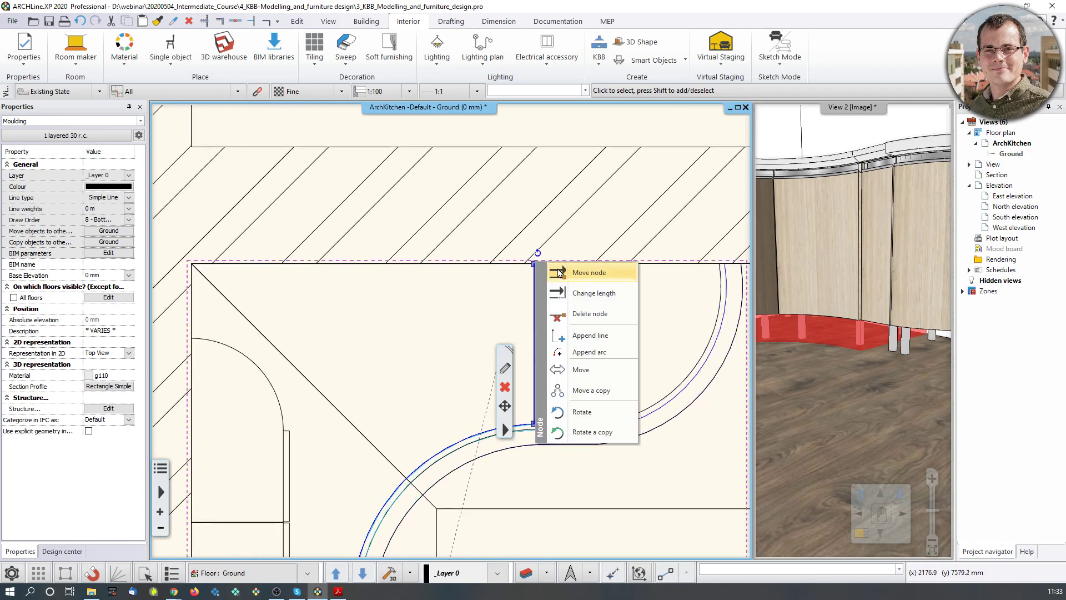
left_click(559, 272)
scroll(674, 297, "up", 3)
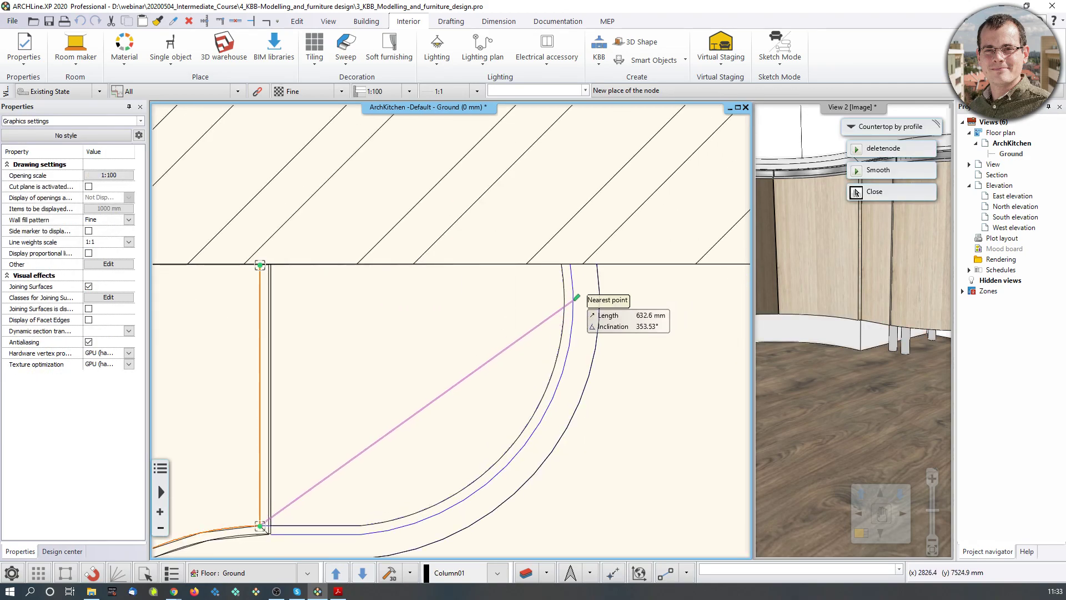
left_click(568, 264)
- Insert a node in the plinth's slanted end segment and place it at the start of the end cabinet's curved outline
middle_click_drag(554, 330, 564, 309)
right_click(398, 374)
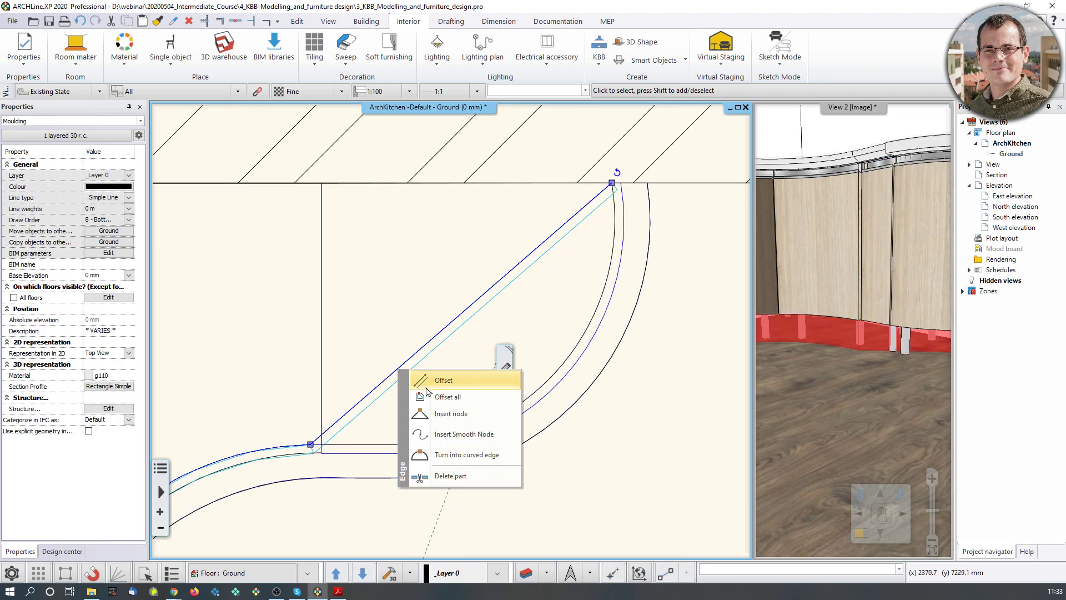
left_click(422, 419)
left_click(412, 444)
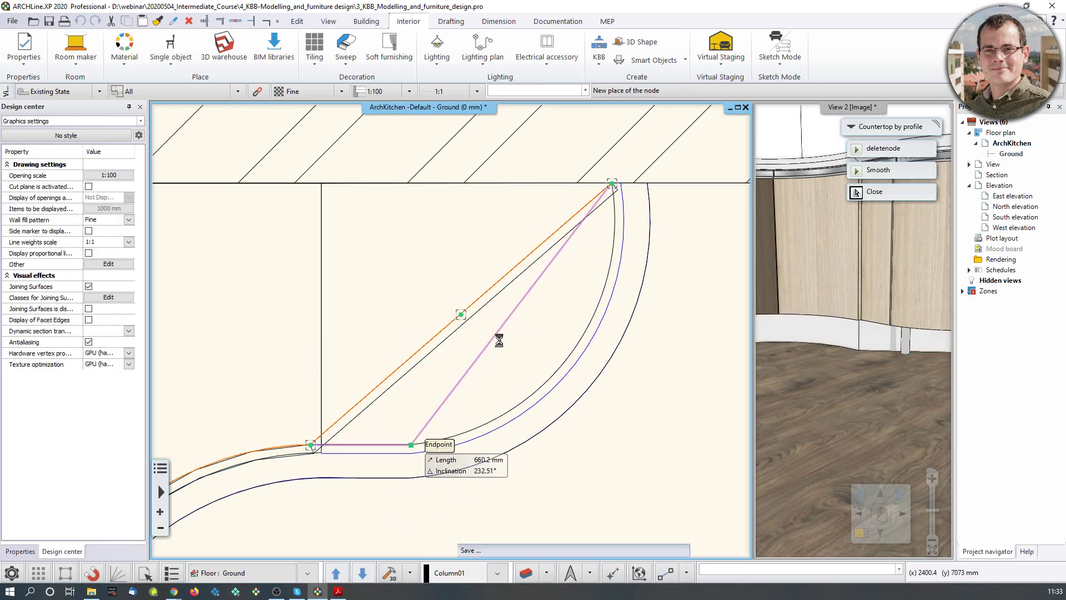
- Turn the plinth's last straight segment into an arc that follows the end cabinet's curved outline
right_click(502, 329)
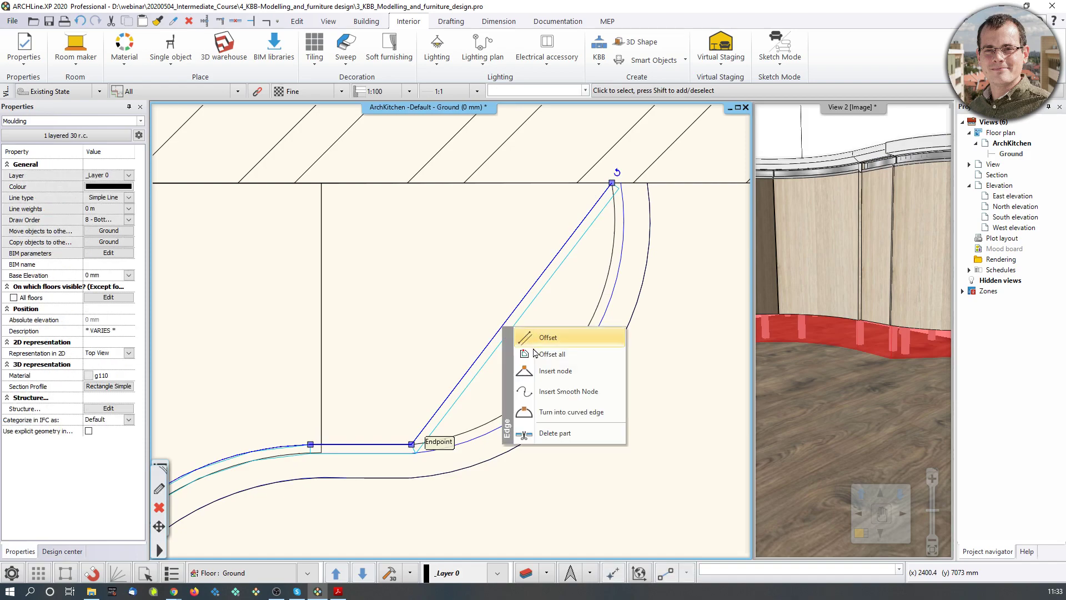
left_click(555, 412)
left_click(567, 358)
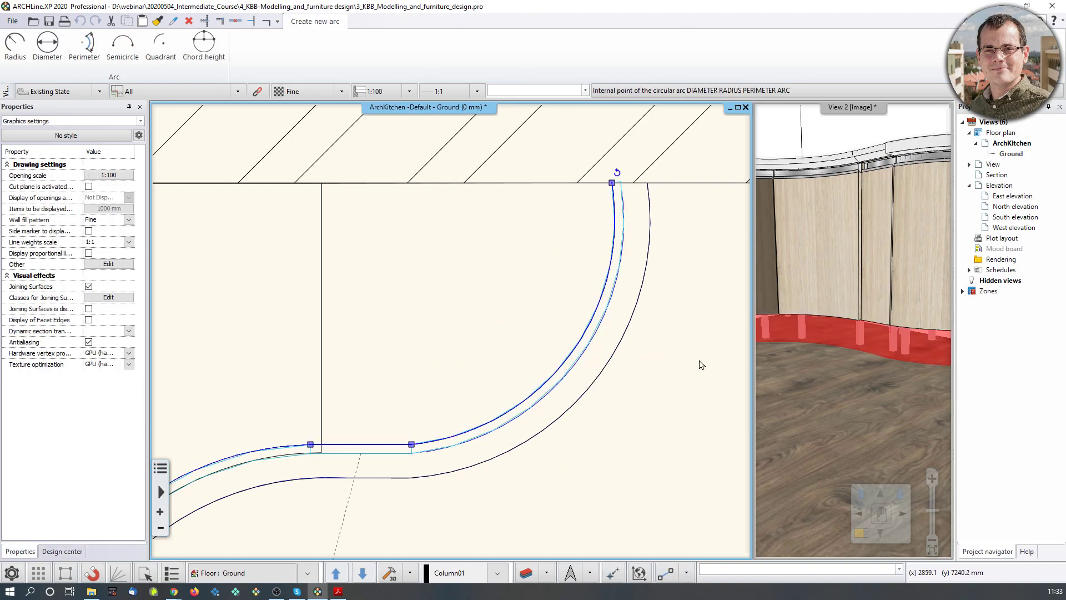
middle_click_drag(866, 382, 870, 395)
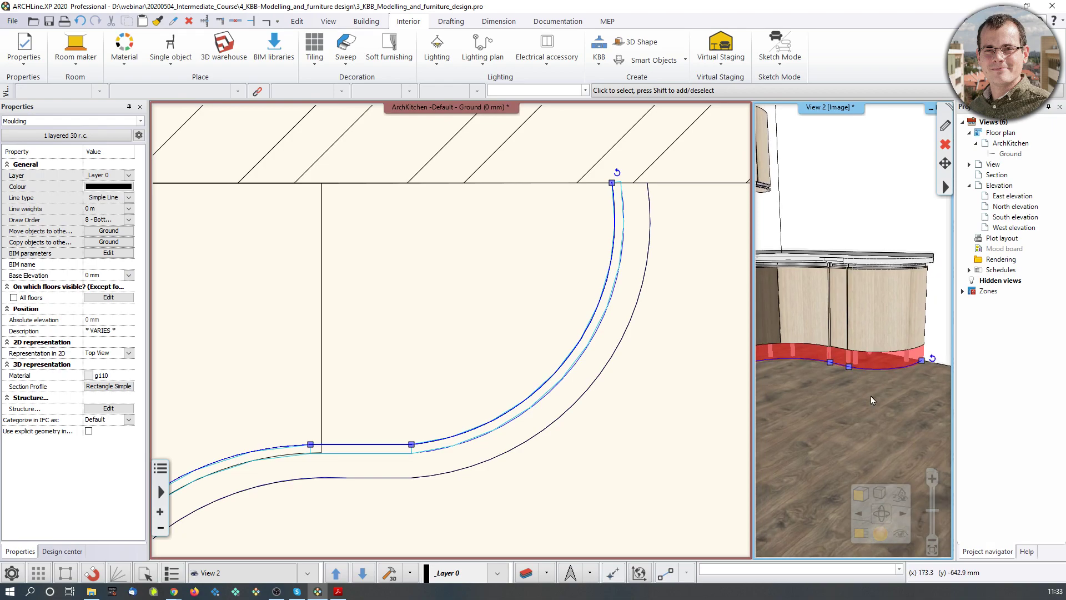
key("Escape")
- Examine the plinth in the large 3D view along the tall units, the curved corner and the rounded end cabinet
middle_click_drag(884, 347, 877, 351)
scroll(877, 352, "down", 3)
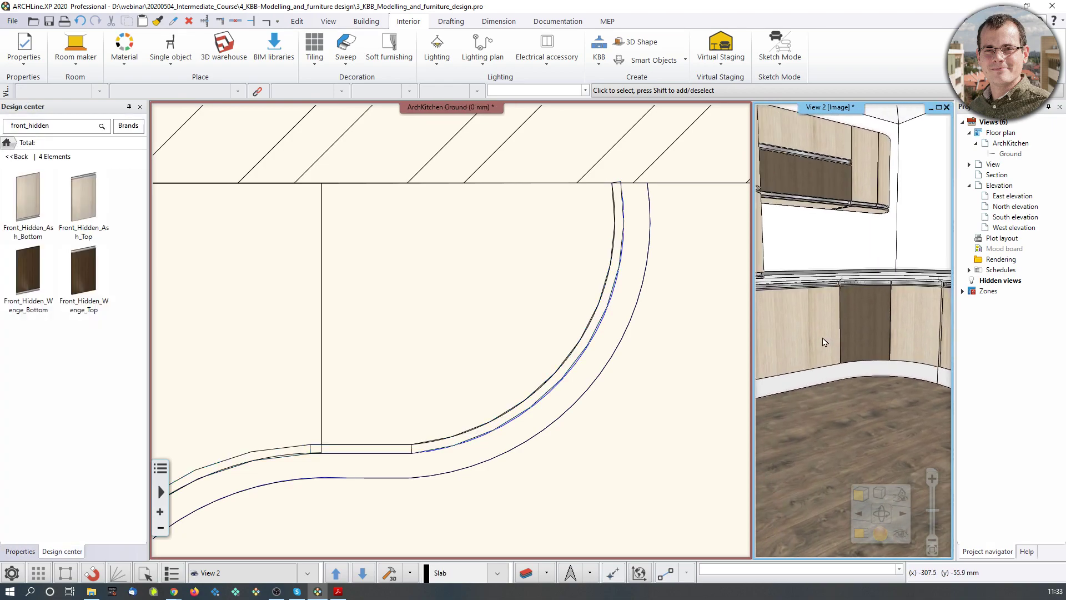
left_click(861, 530)
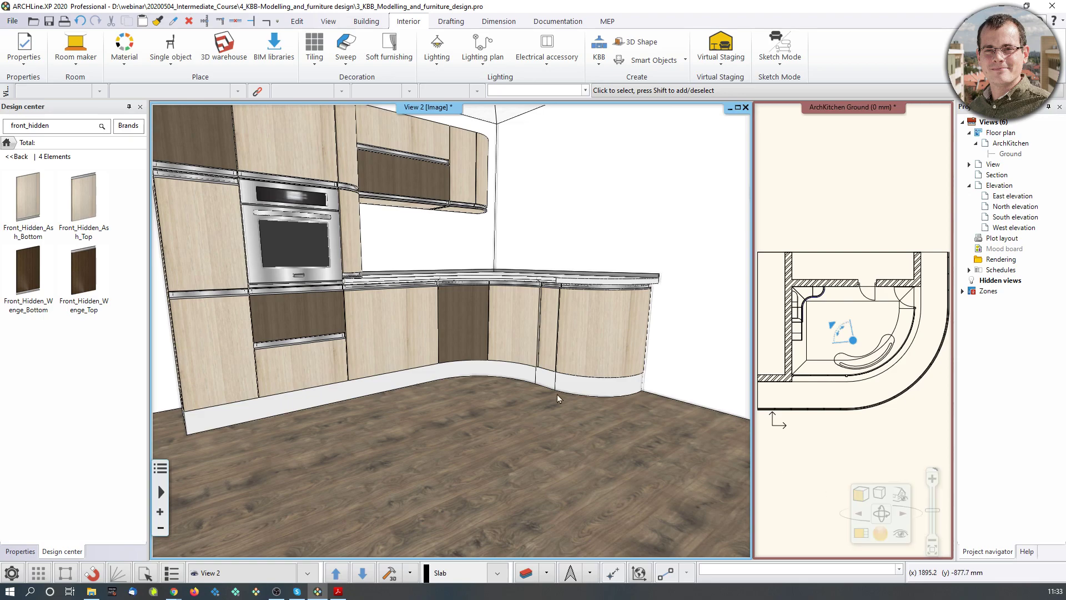
scroll(639, 419, "up", 3)
left_click(391, 423)
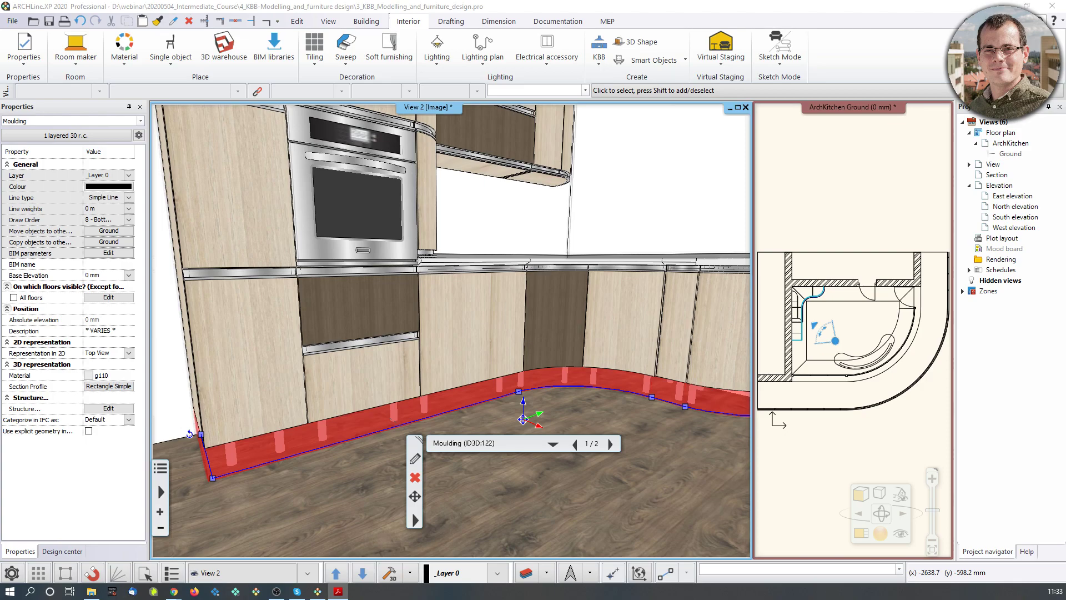
scroll(510, 370, "down", 5)
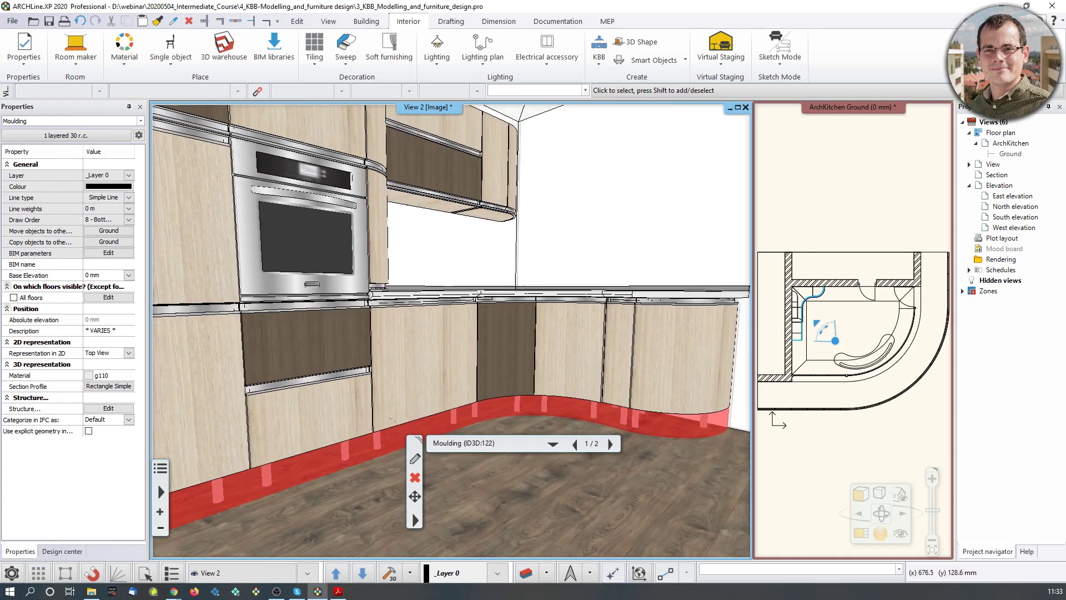
key("Escape")
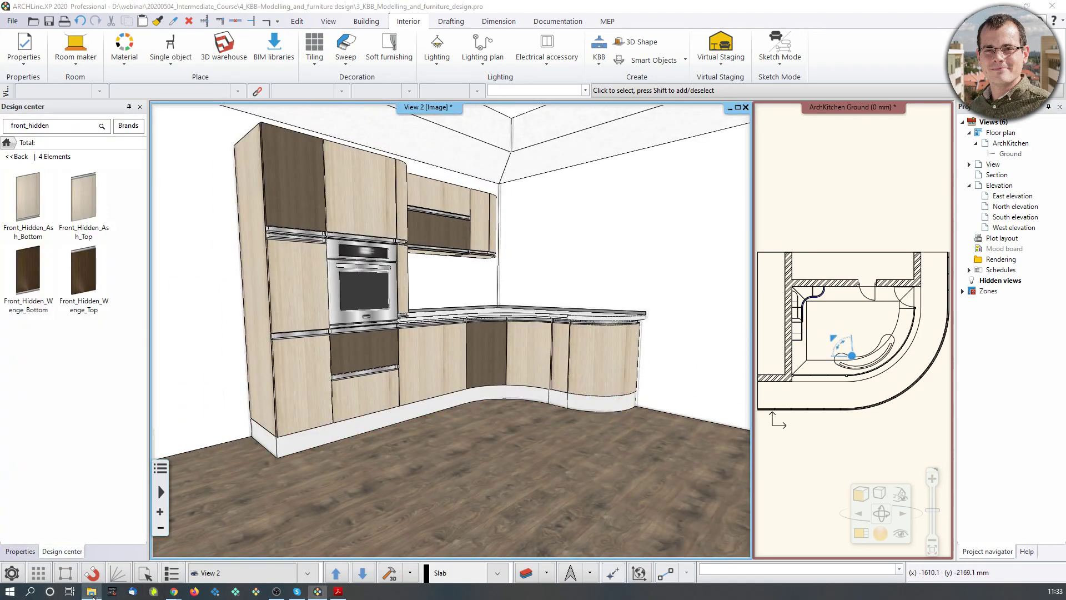
- Open the project 4_KBB_Modelling_and_furniture_design.pro and close the current project without saving it
left_click_drag(0, 309, 294, 308)
left_click(436, 430)
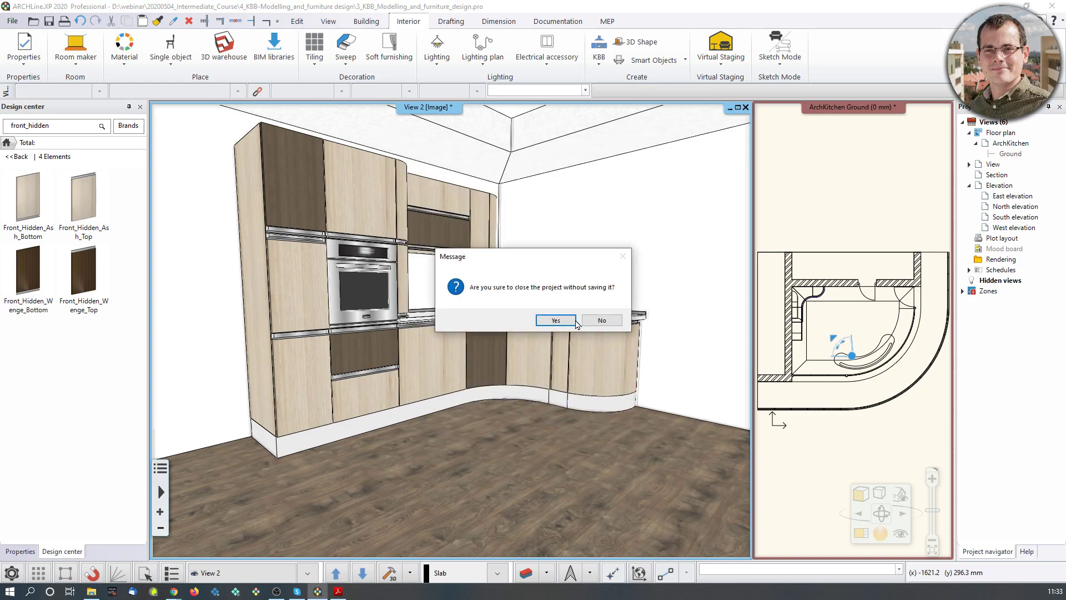
left_click(555, 320)
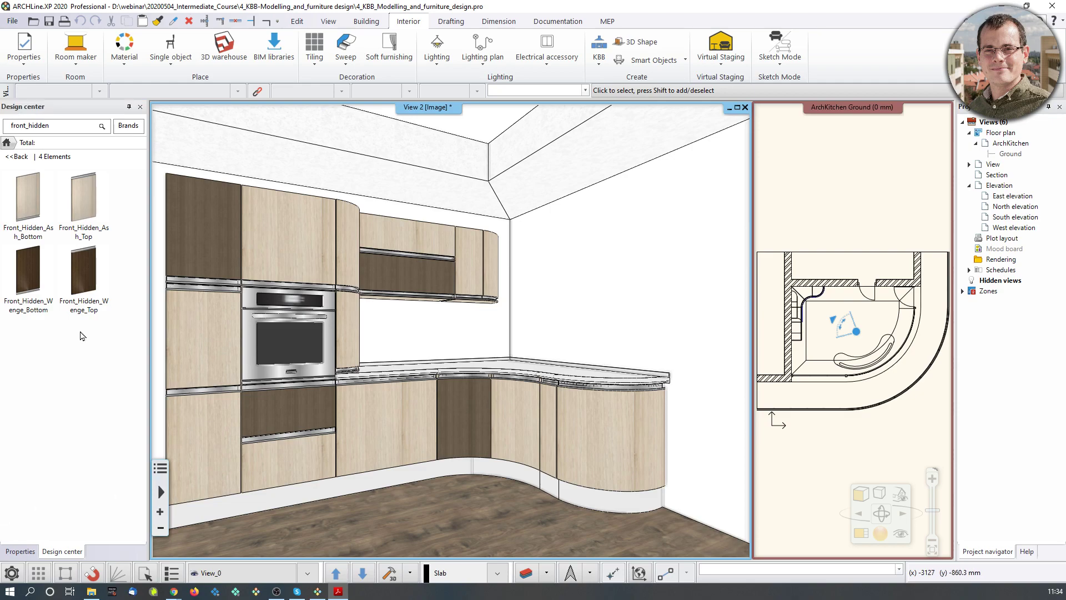
- Create an Excel interior calculation report for the Cabinet class only and save it as Consignation.xlsx
left_click(558, 22)
left_click(437, 64)
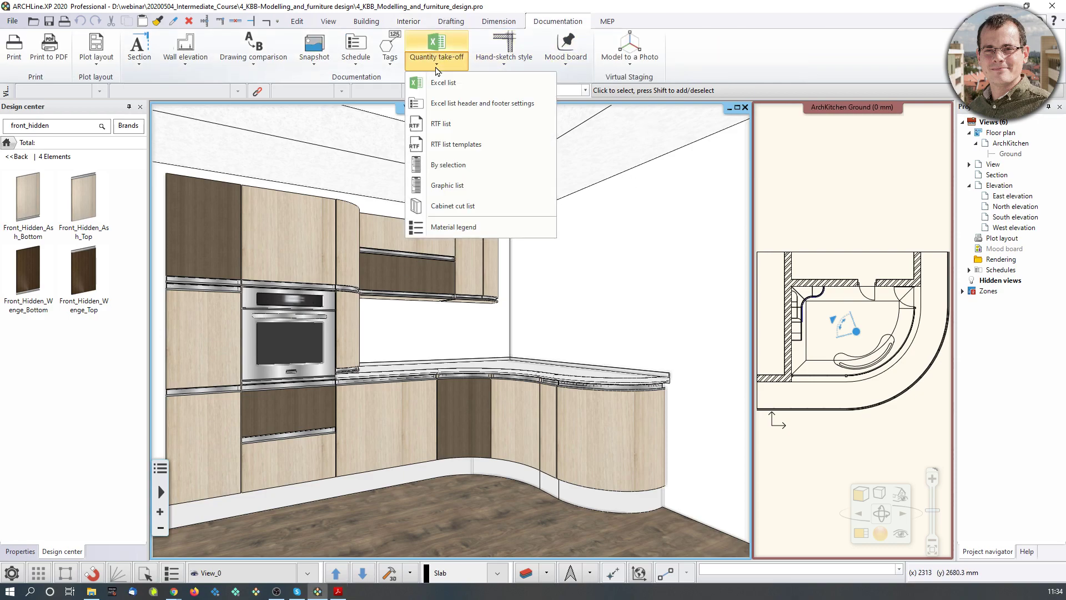
left_click(469, 90)
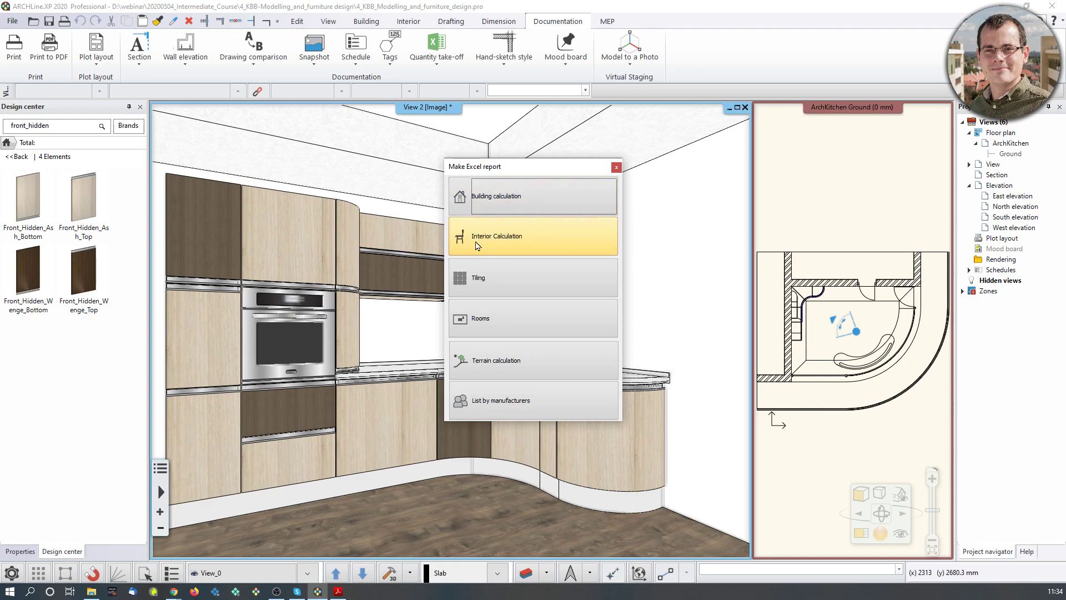
left_click(531, 241)
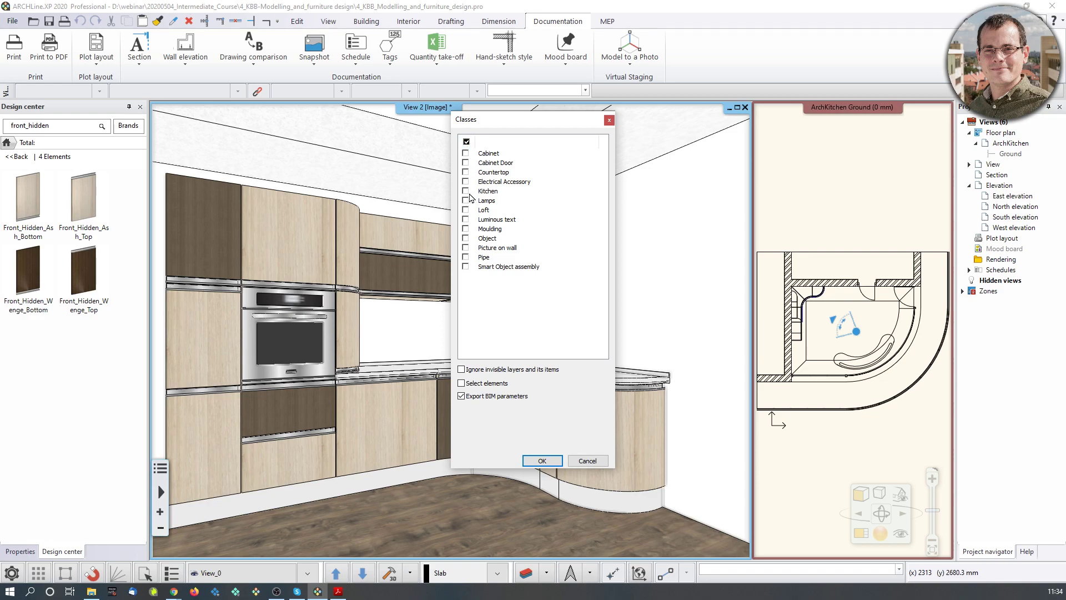
left_click(466, 154)
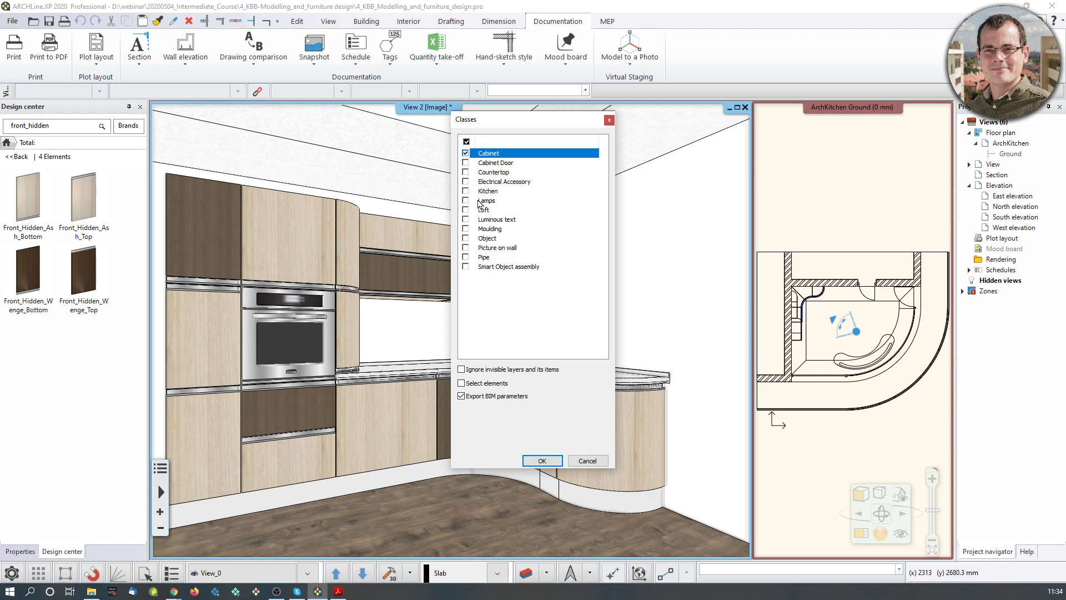
left_click(542, 461)
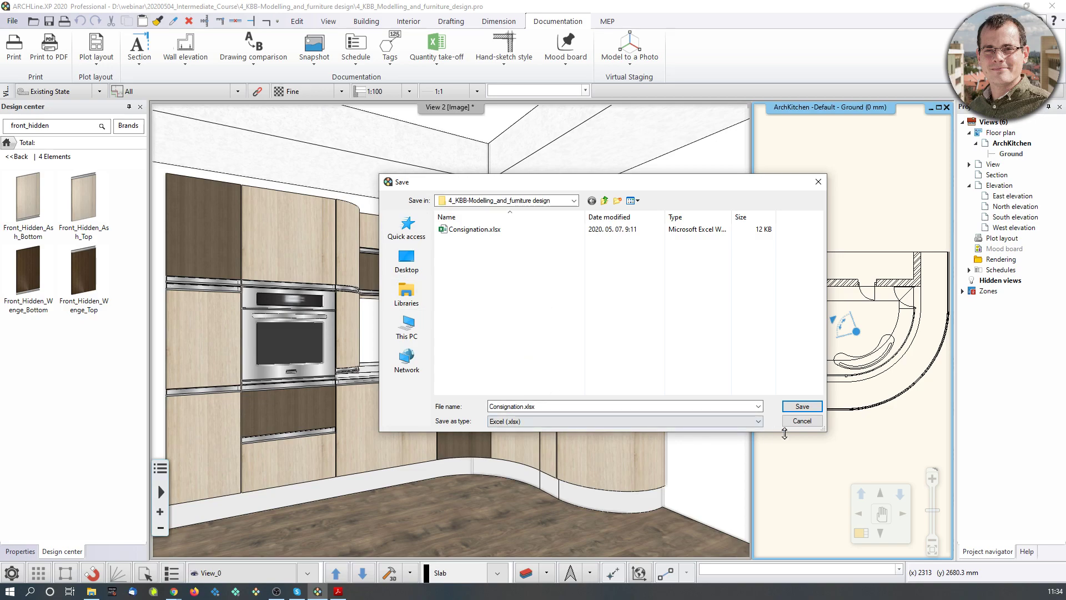
left_click(785, 409)
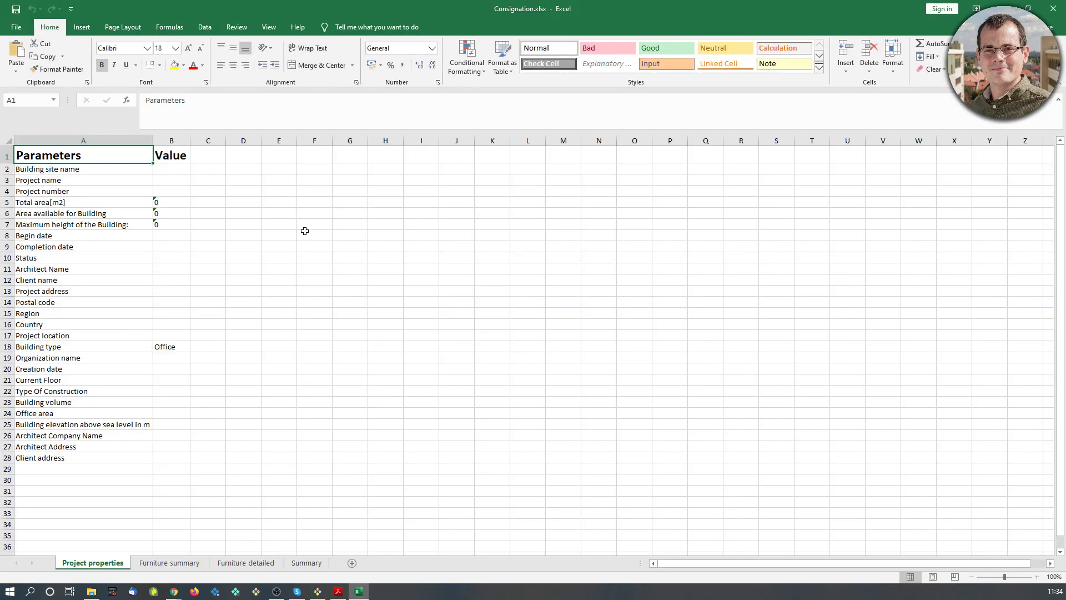
- Review the furniture summary and the detailed cabinet parts list in the Excel report, and return to the kitchen model
left_click(170, 562)
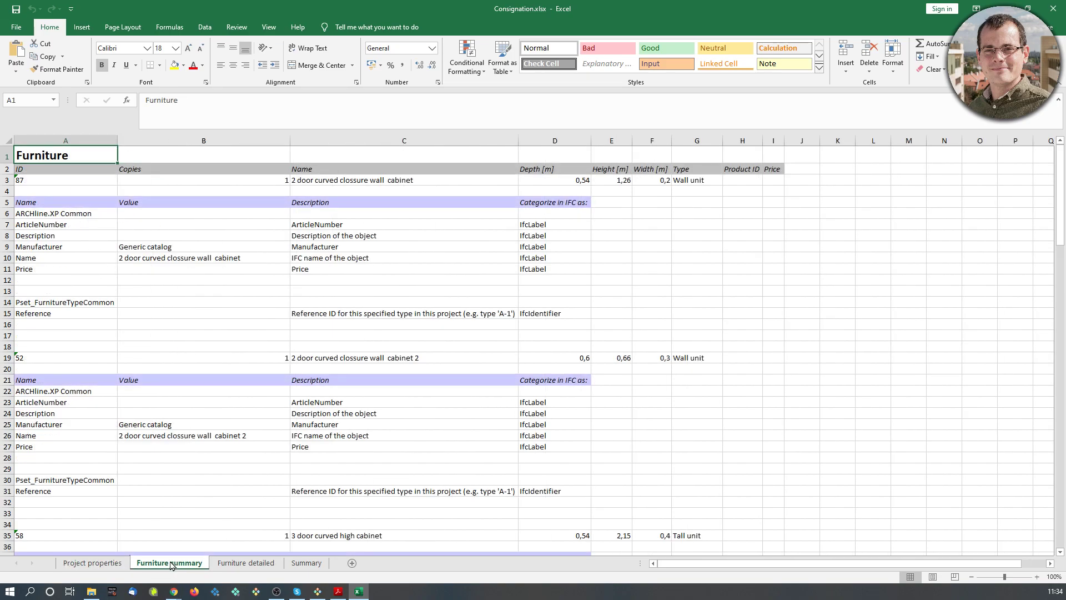
left_click(246, 563)
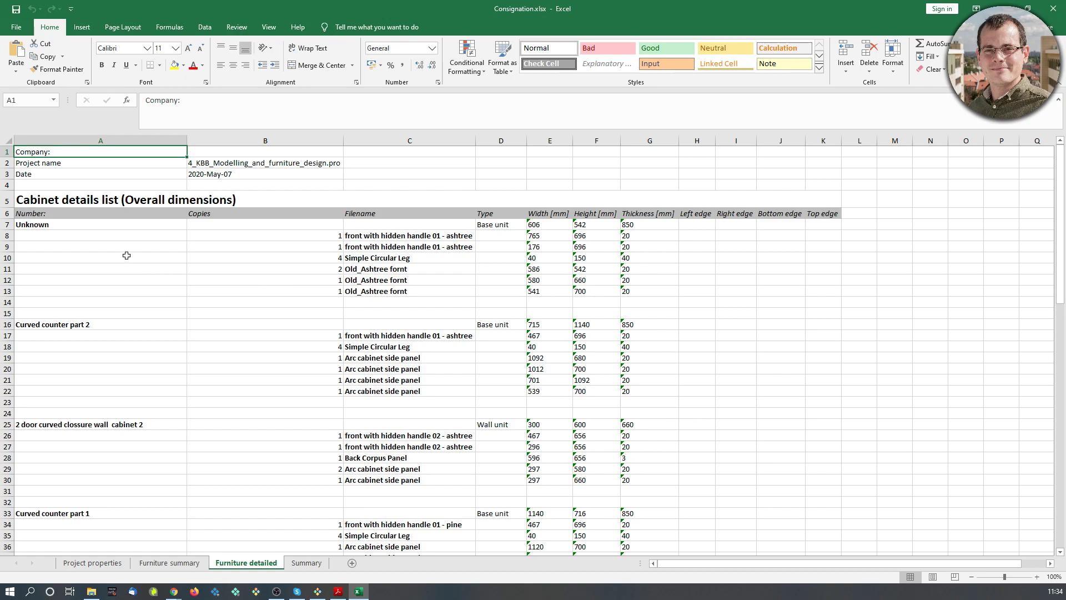
scroll(127, 257, "down", 15)
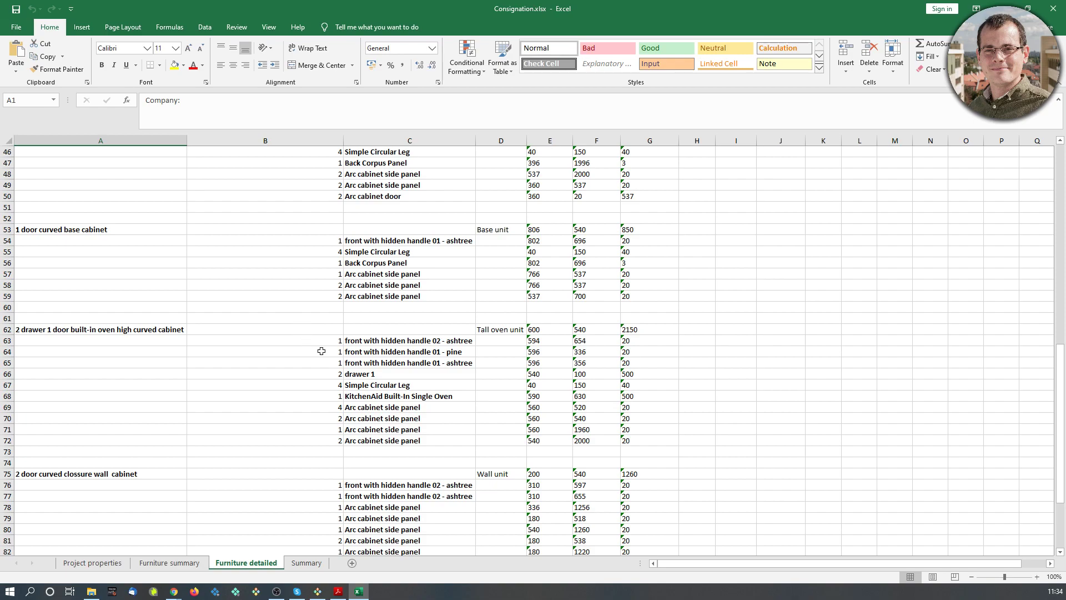
scroll(321, 351, "down", 3)
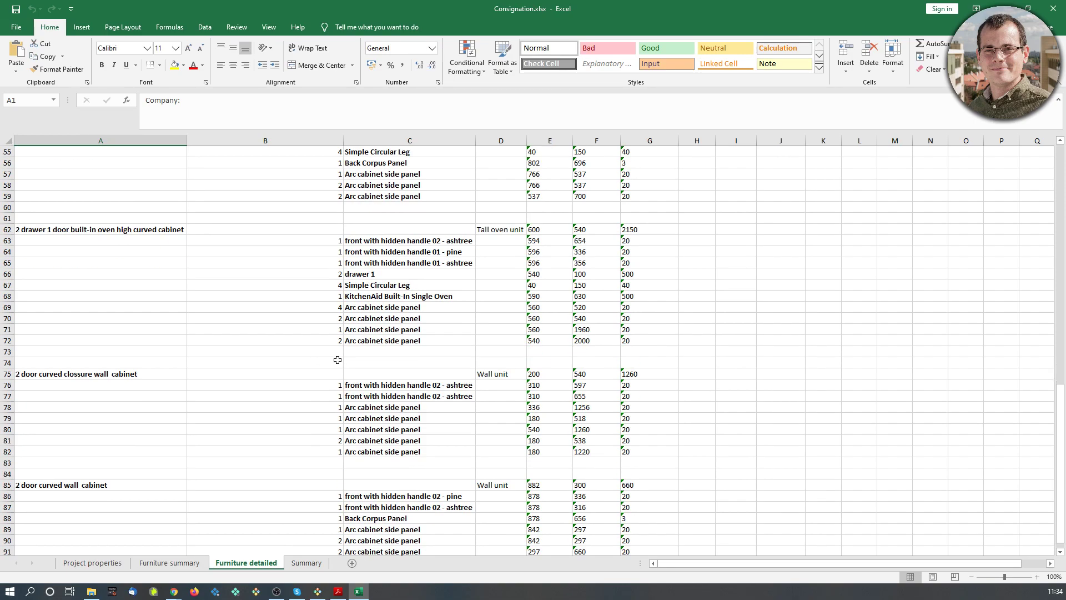
scroll(486, 423, "up", 17)
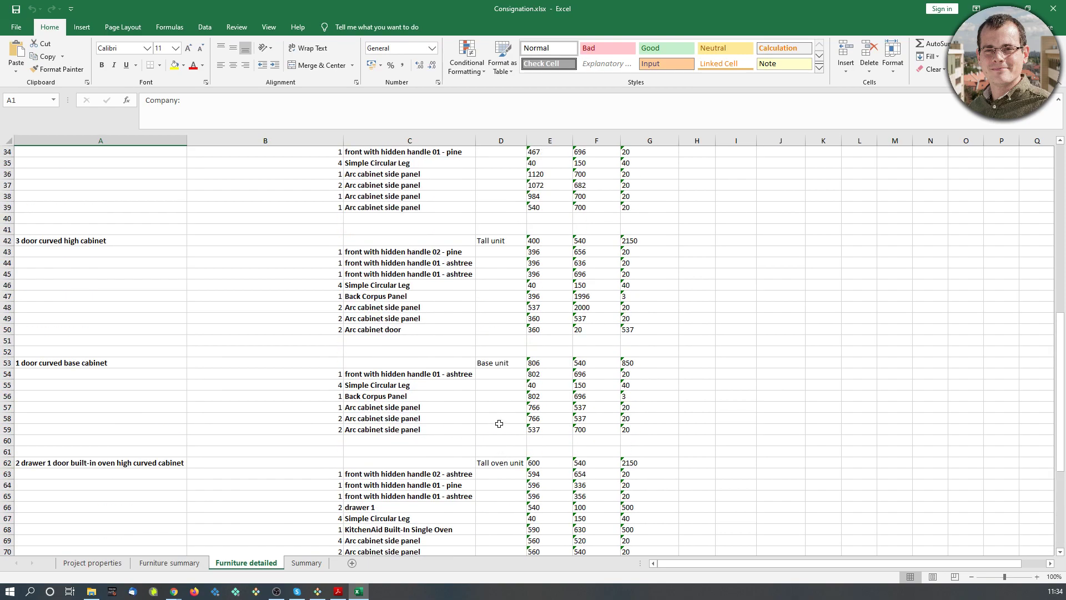
scroll(383, 314, "up", 1)
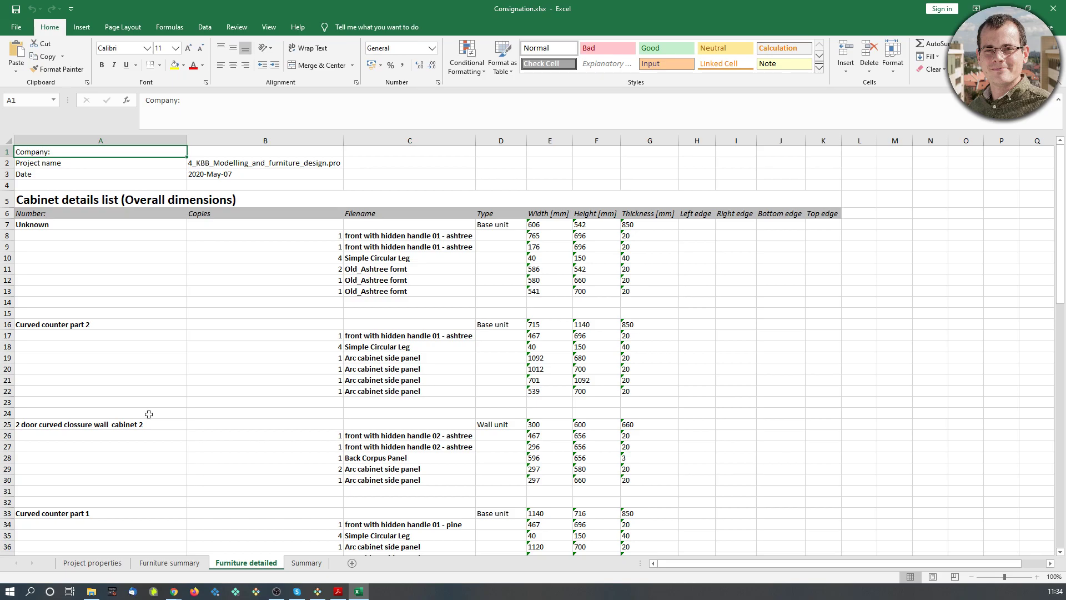
left_click(1002, 8)
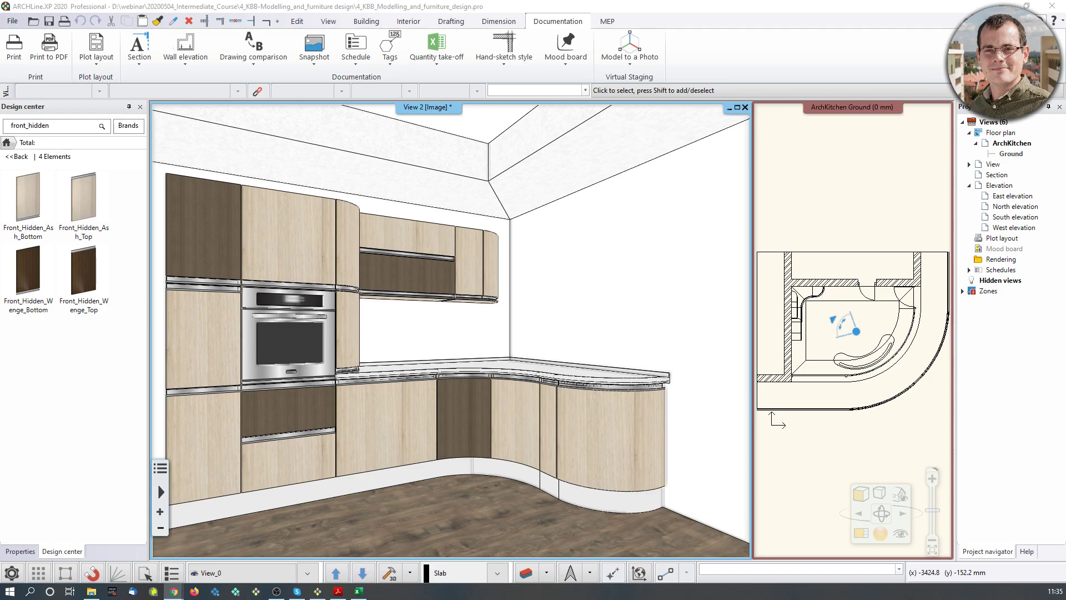
right_click_drag(531, 425, 372, 391)
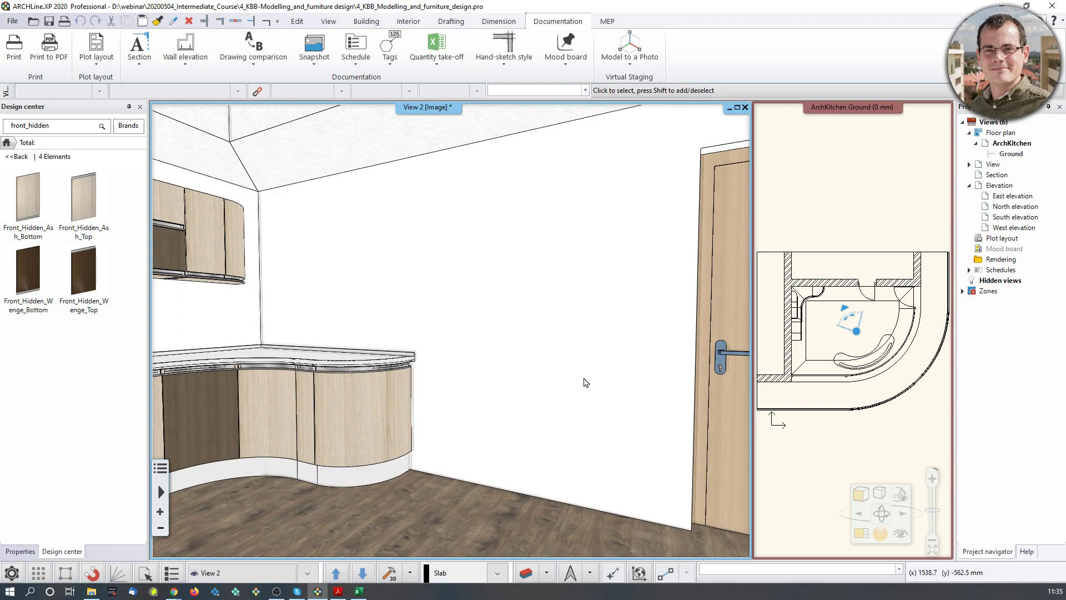
right_click_drag(648, 421, 566, 441)
right_click_drag(613, 378, 733, 389)
right_click_drag(399, 395, 492, 395)
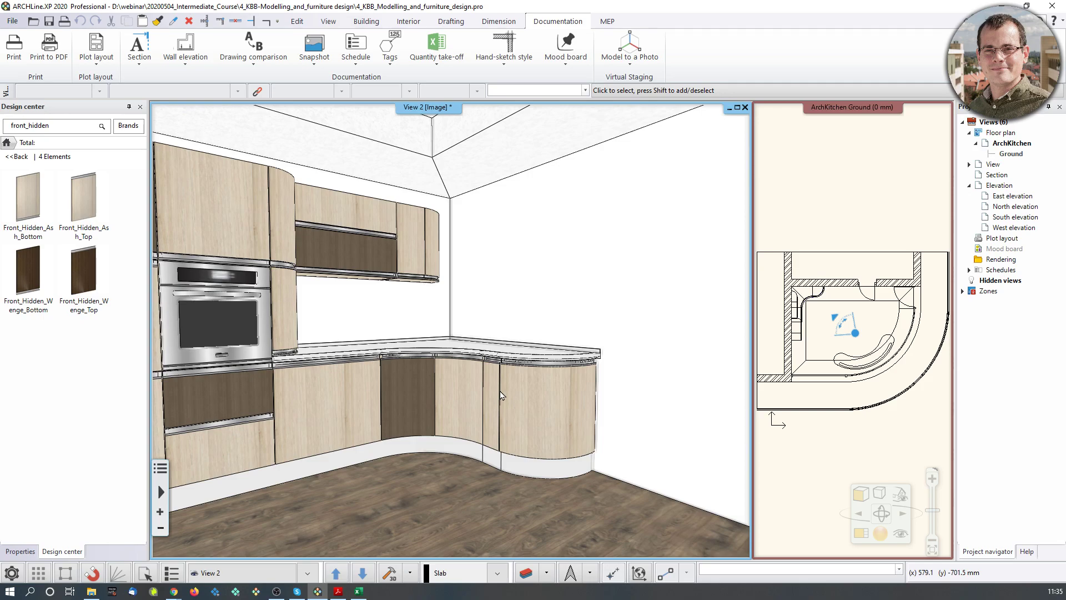
- Look at the tall units' upper fronts and open the Front_Hidden_Ash_Bottom front in the cabinet door editor
middle_click_drag(464, 295, 717, 416)
scroll(519, 315, "up", 3)
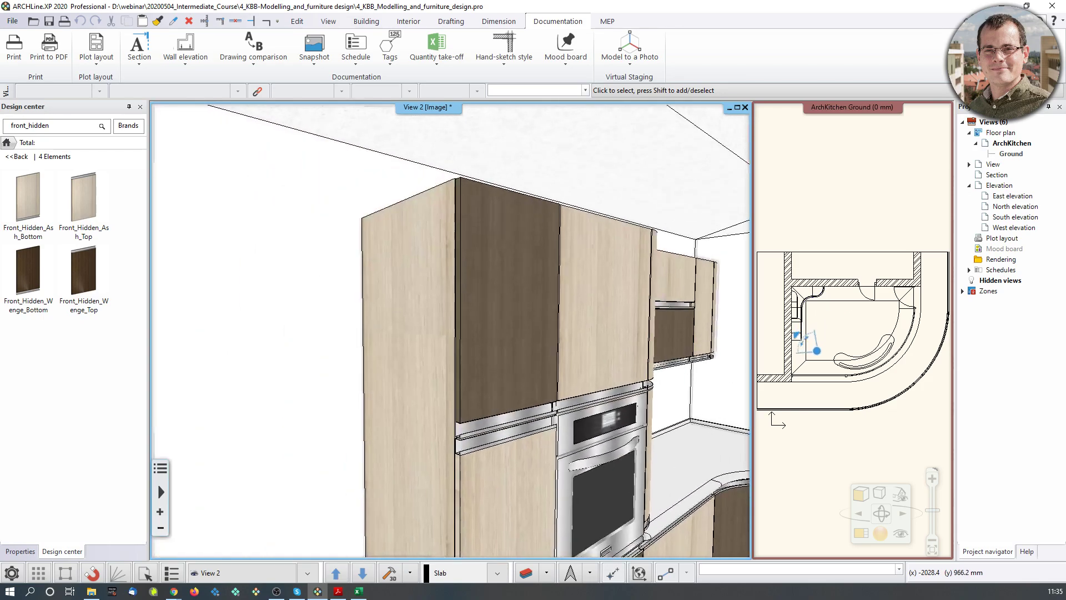
middle_click_drag(600, 456, 522, 429)
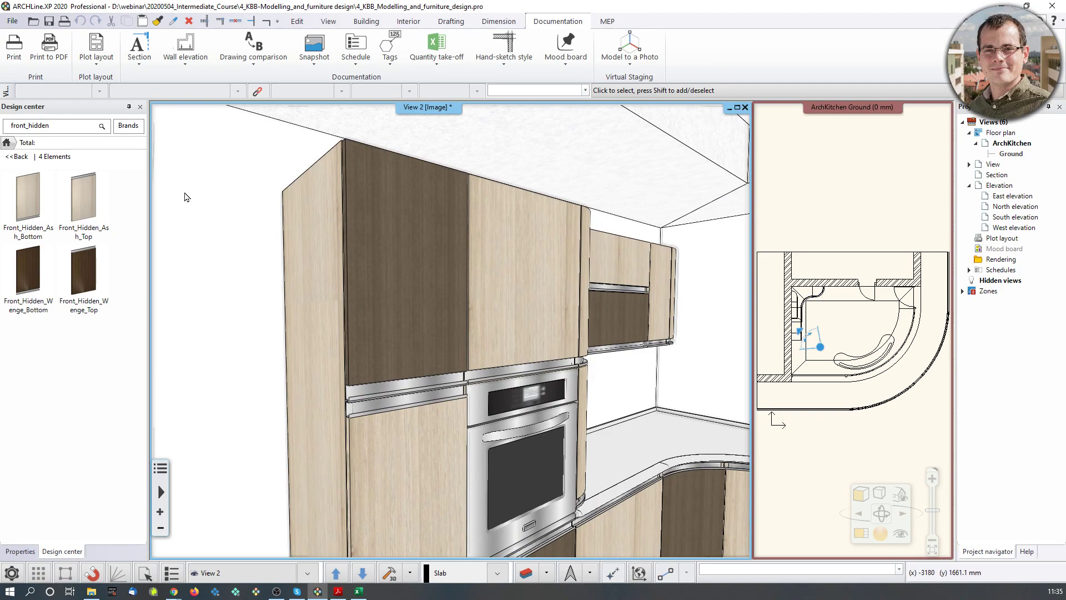
left_click(82, 199)
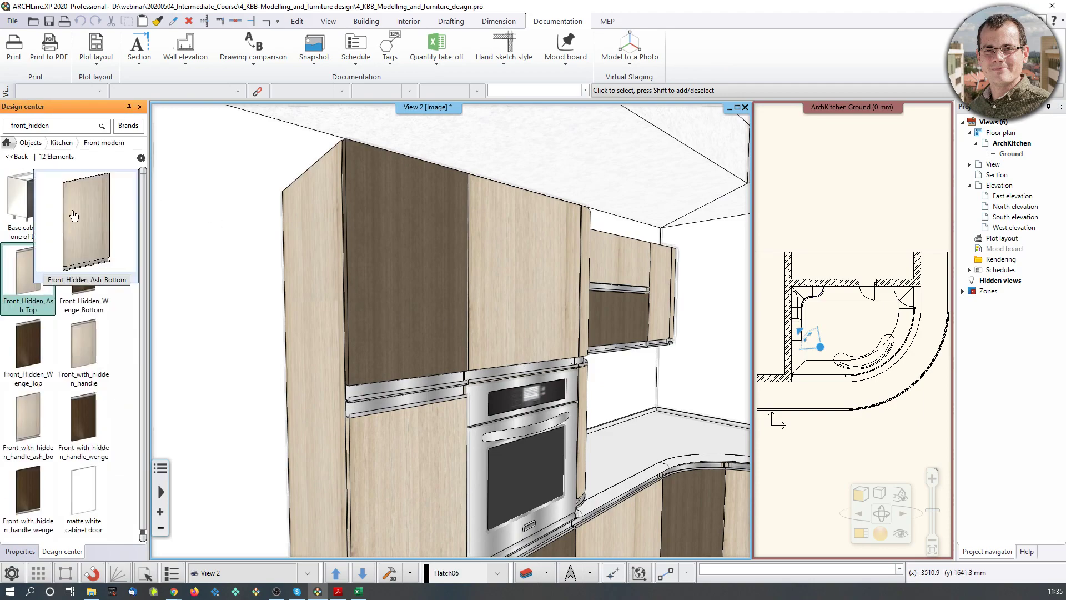
double_click(74, 215)
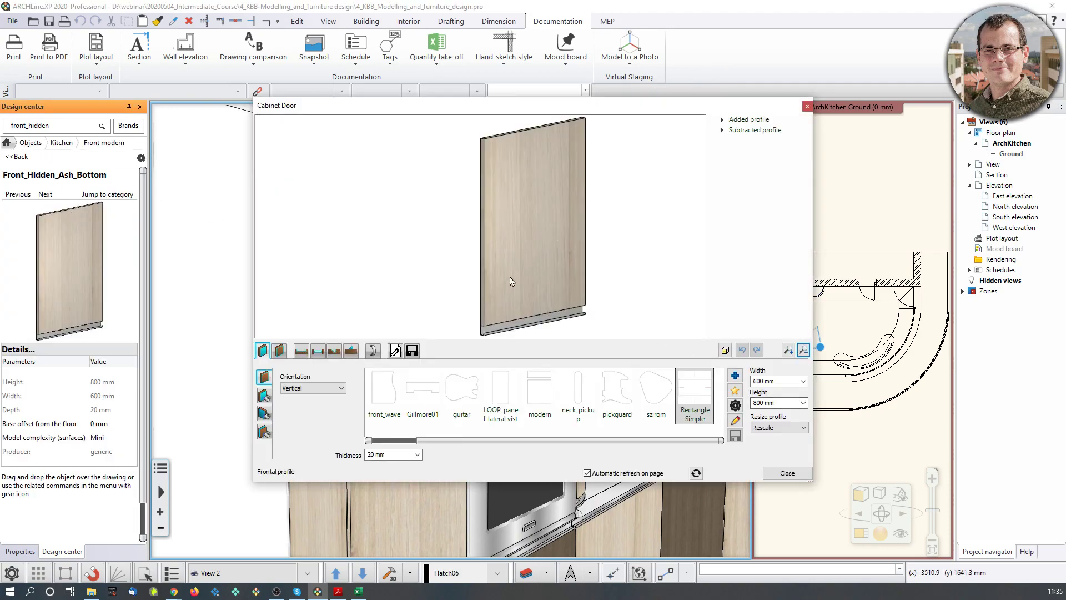
- Examine the subtracted and added profiles along the front's lower edge, including the horizontal1 path's edit settings
left_click(335, 350)
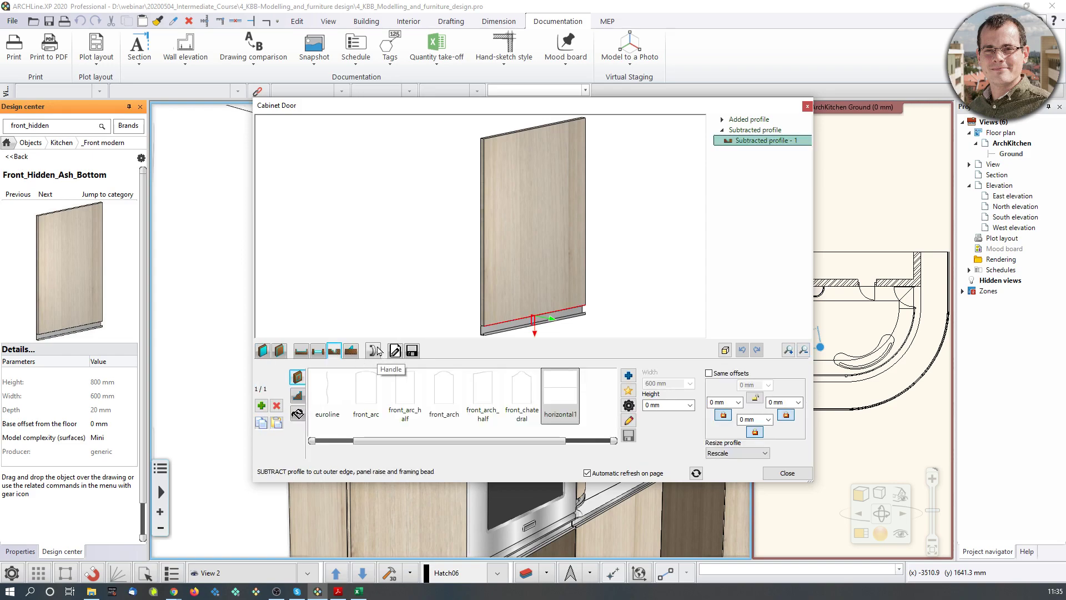
middle_click_drag(574, 224, 583, 200)
scroll(586, 223, "up", 3)
left_click(355, 350)
middle_click_drag(478, 312, 499, 250)
middle_click_drag(496, 334, 519, 289)
scroll(528, 250, "up", 3)
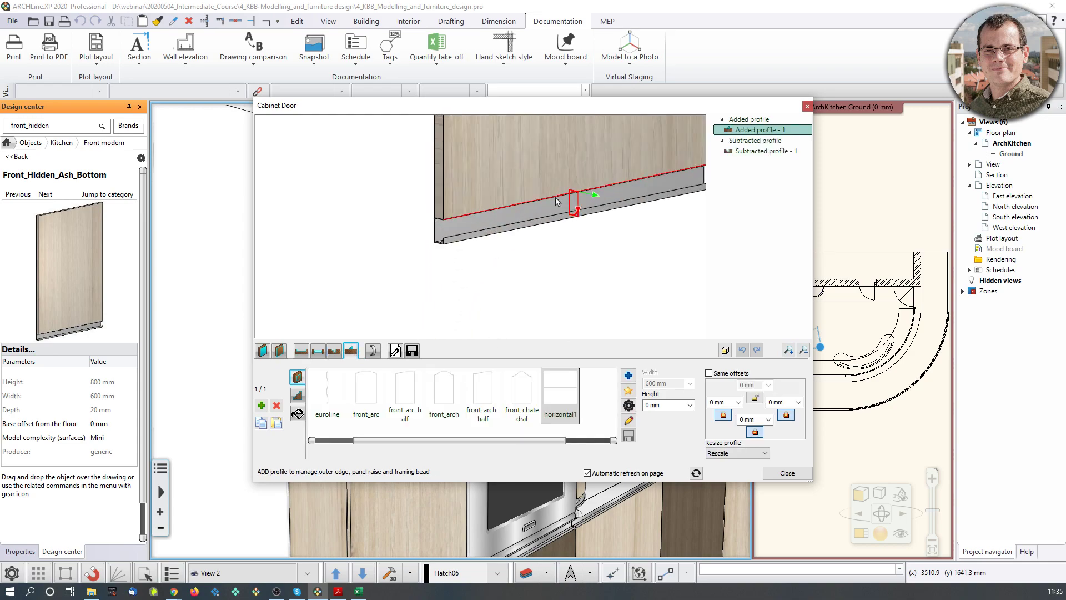
scroll(537, 218, "up", 5)
mouse_move(525, 238)
left_mouse_down()
mouse_move(500, 185)
mouse_move(531, 234)
left_mouse_up()
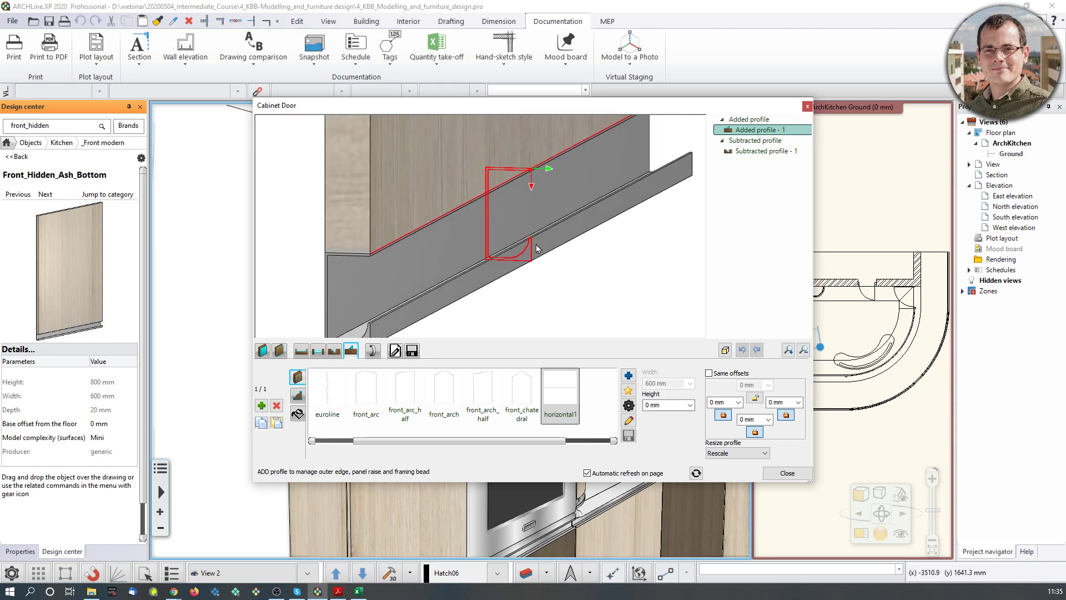
left_click(628, 405)
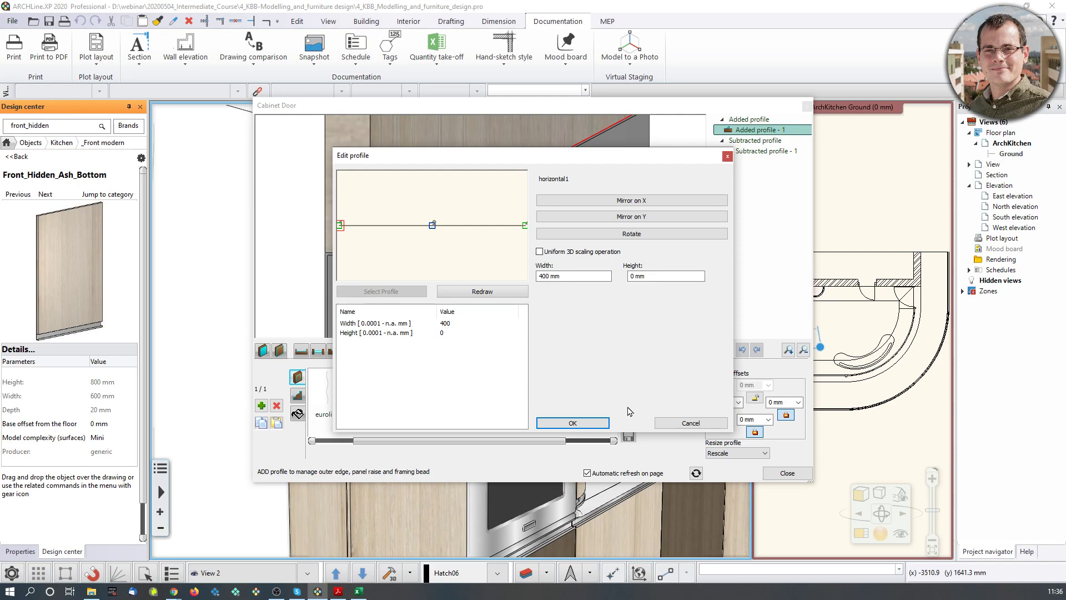
left_click(726, 156)
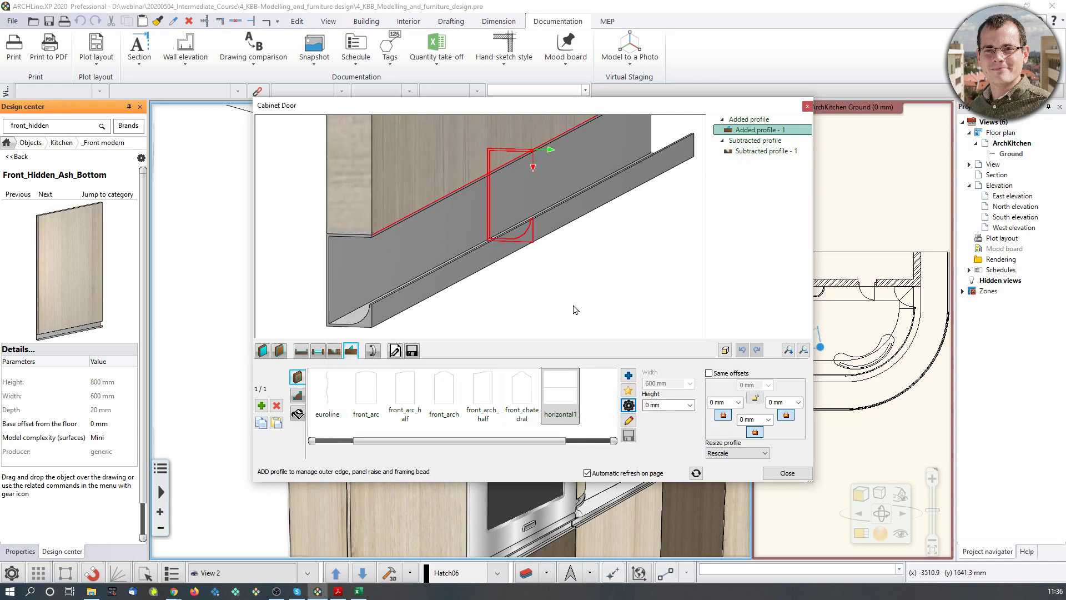
- Try rotating the added profile's aluminium2 section a quarter turn and inspect the handle strip
left_click(297, 395)
left_click(629, 406)
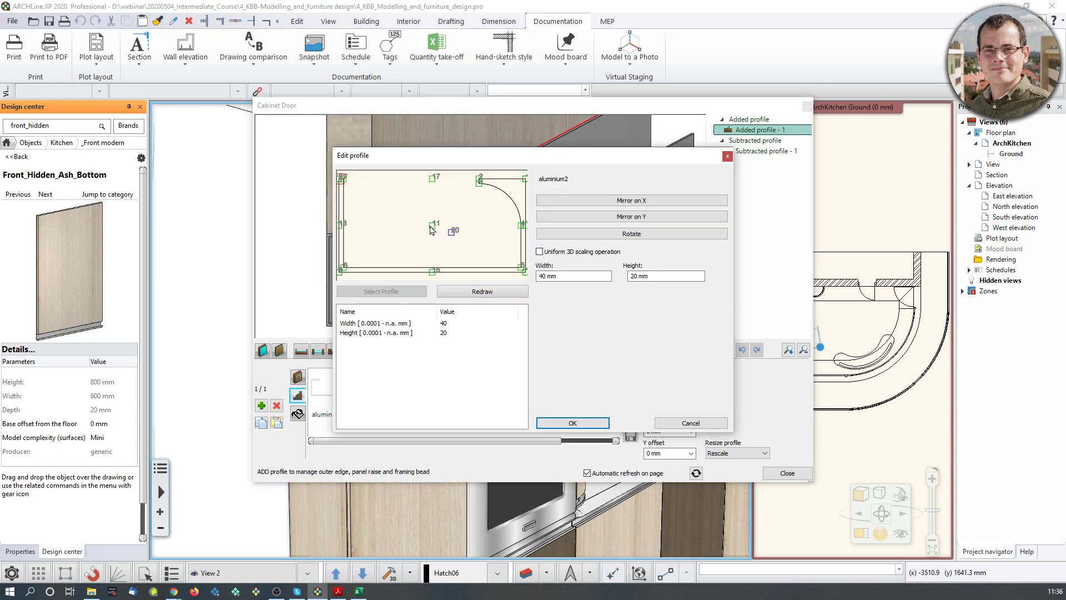
left_click(624, 235)
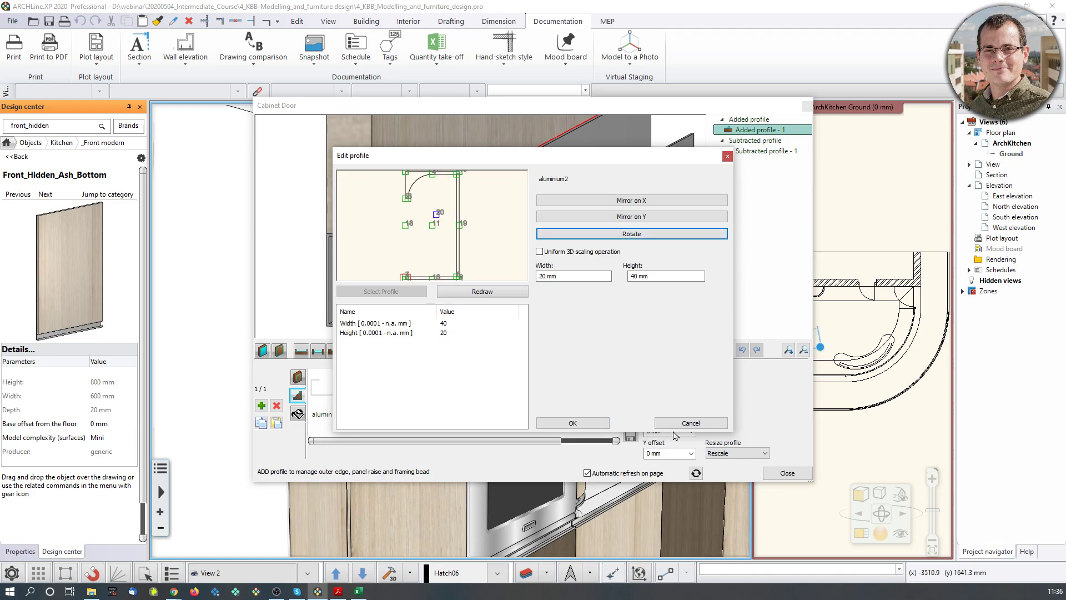
left_click(572, 423)
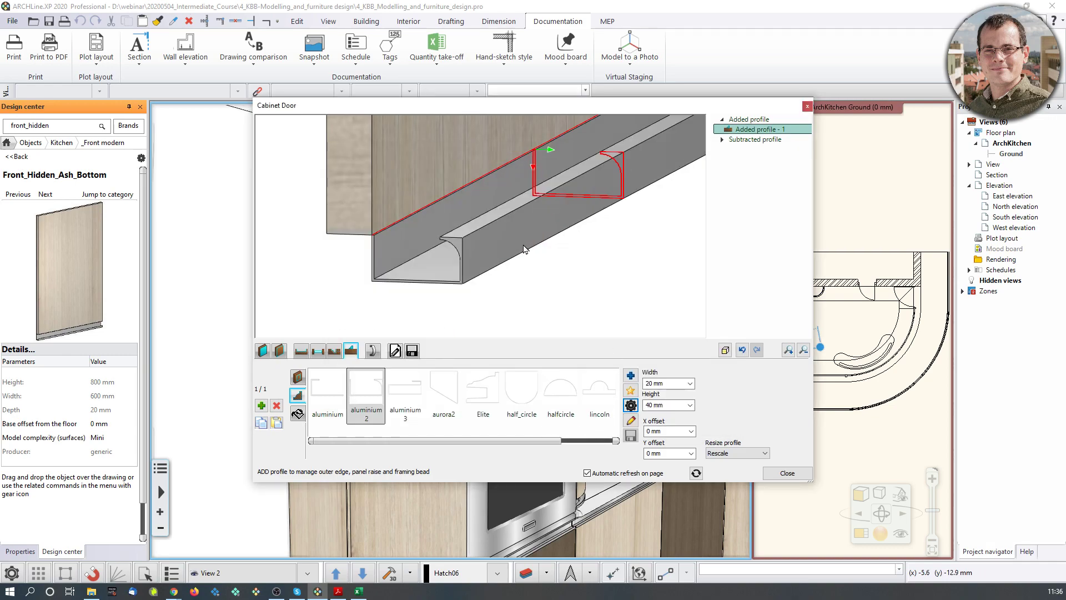
middle_click_drag(532, 241, 498, 262)
left_click_drag(499, 262, 488, 266)
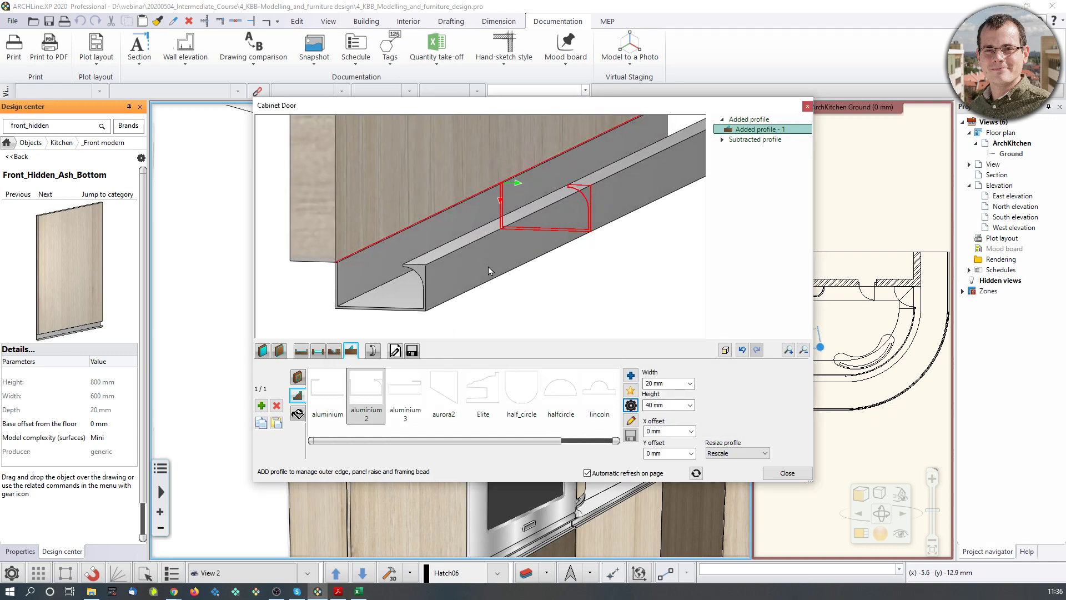
- Try mirroring the aluminium2 section on X and rotating it again, inspect the strip, and close the door editor without saving
left_click(631, 406)
left_click(625, 201)
left_click(626, 233)
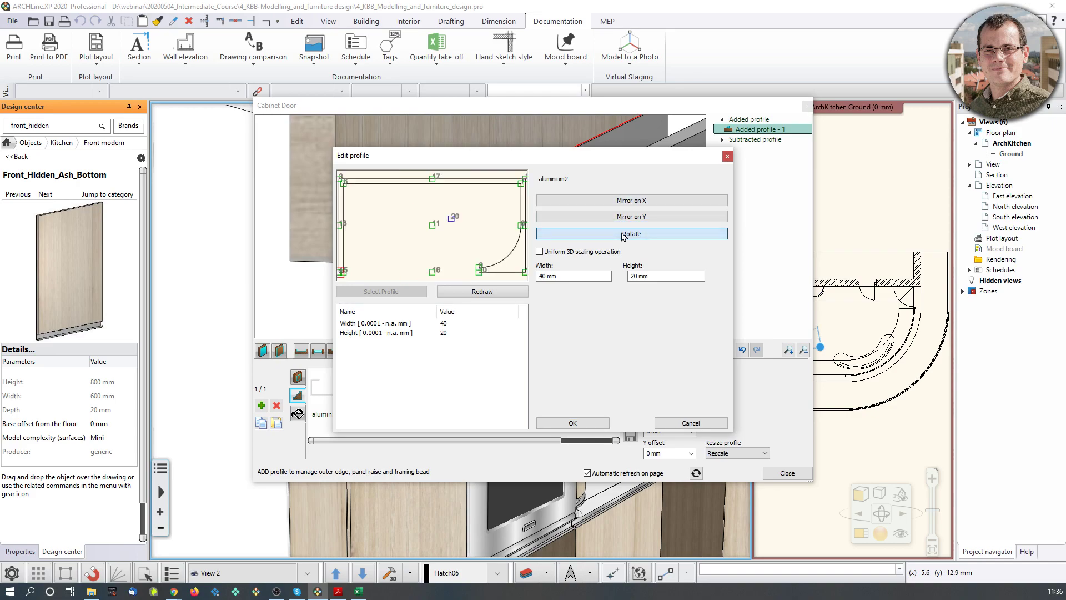
left_click(597, 427)
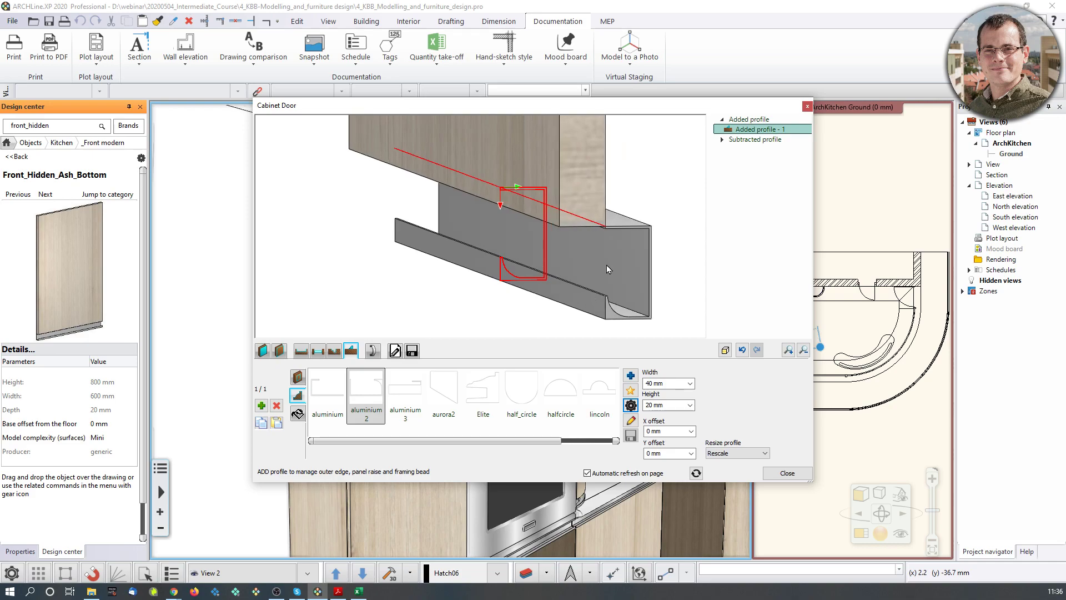
left_click_drag(585, 251, 571, 254)
scroll(570, 254, "down", 3)
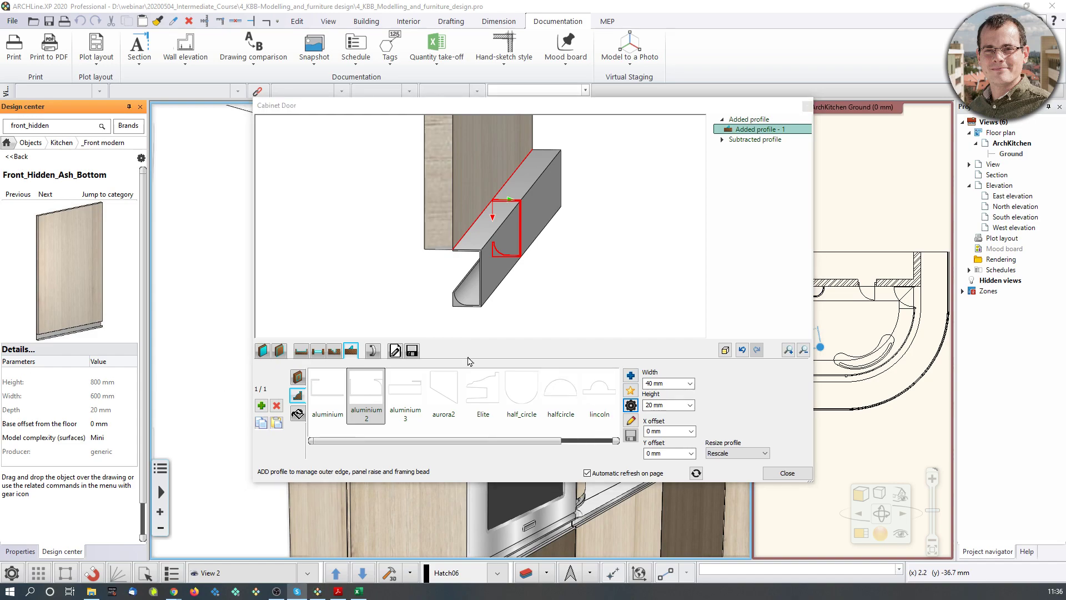
left_click_drag(522, 260, 533, 249)
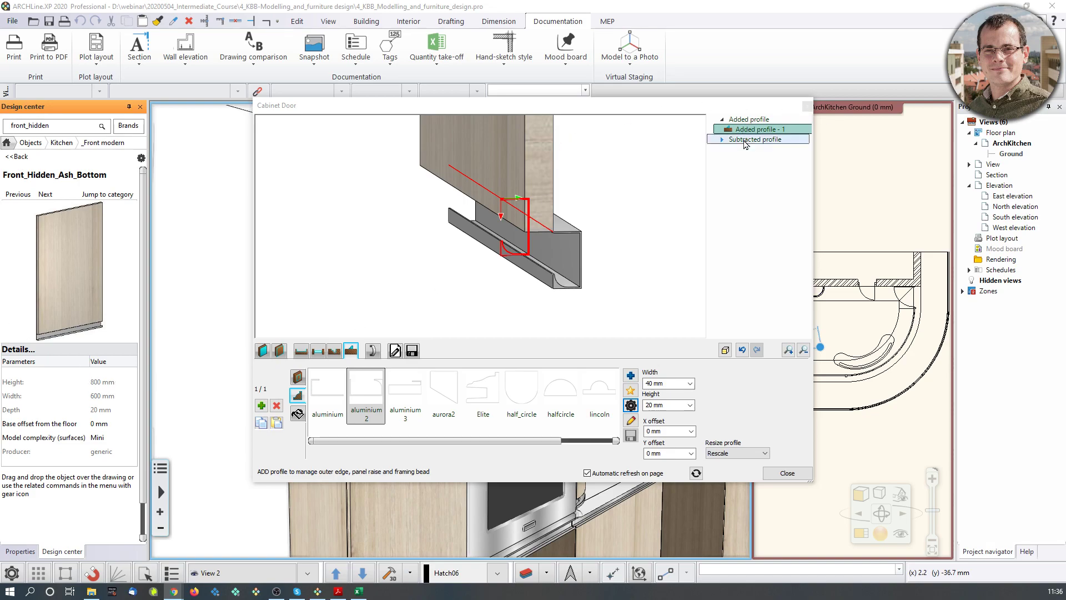
left_click(797, 476)
left_click(572, 321)
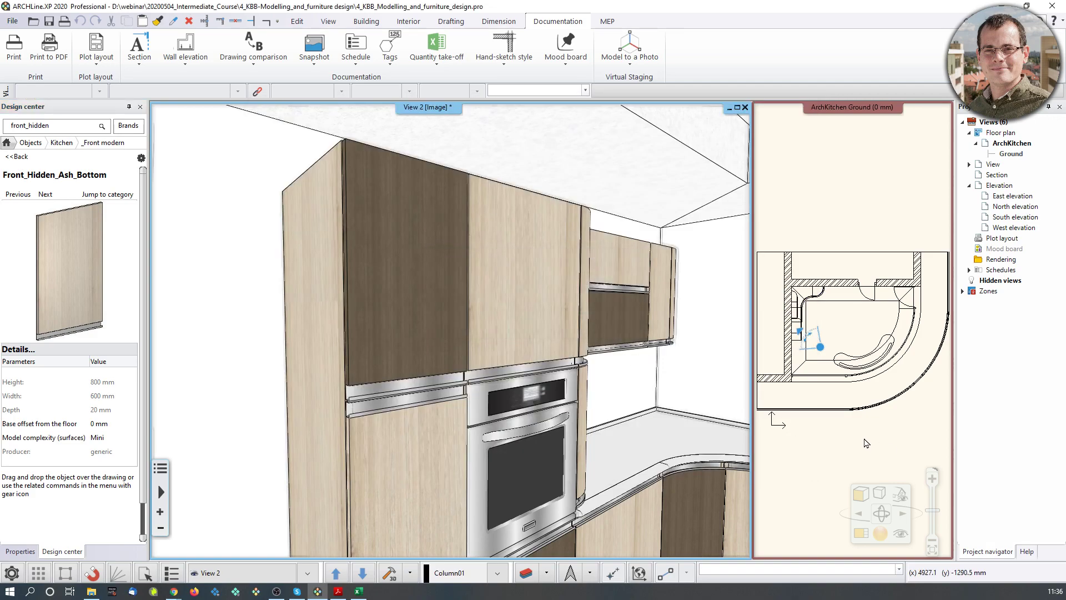
- Bring the ground floor plan into the main view, showing the empty area outside the building
left_click(867, 444)
scroll(816, 394, "down", 2)
scroll(814, 403, "up", 1)
left_click(861, 533)
middle_click_drag(377, 410, 680, 189)
middle_click_drag(523, 412, 587, 352)
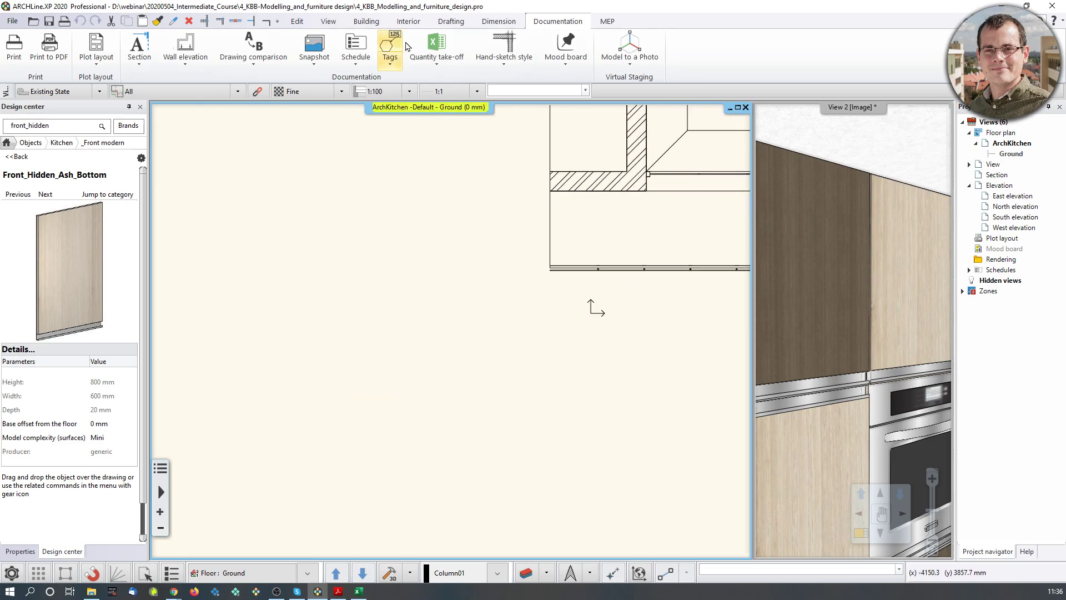
- Draw two concentric circles in the empty area of the floor plan, the outer one about 410 mm in radius
left_click(450, 22)
left_click(203, 44)
left_click(350, 340)
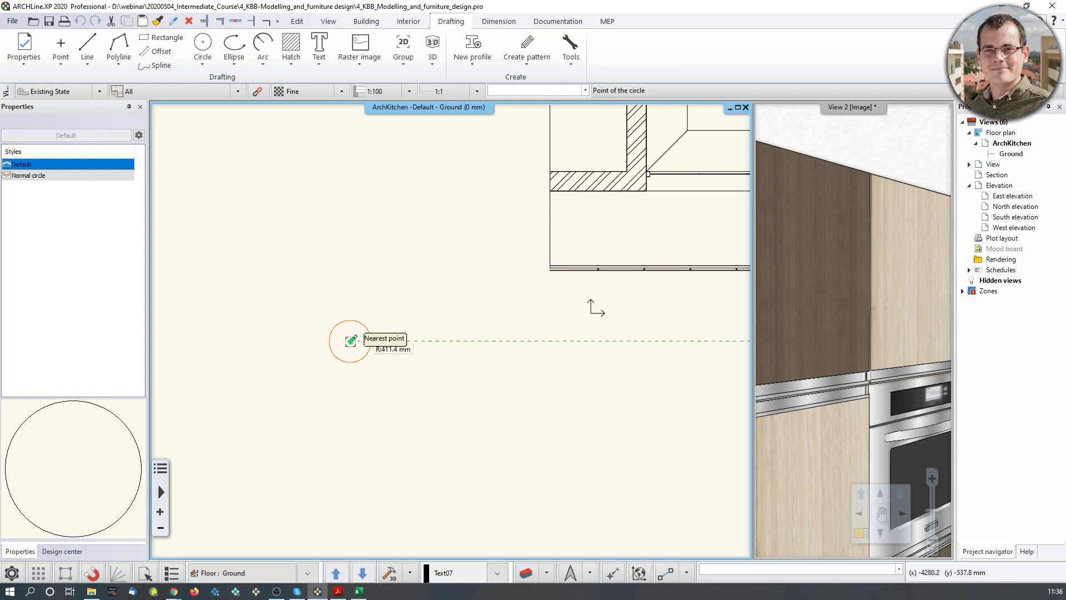
left_click(370, 341)
scroll(360, 343, "up", 3)
left_click(445, 318)
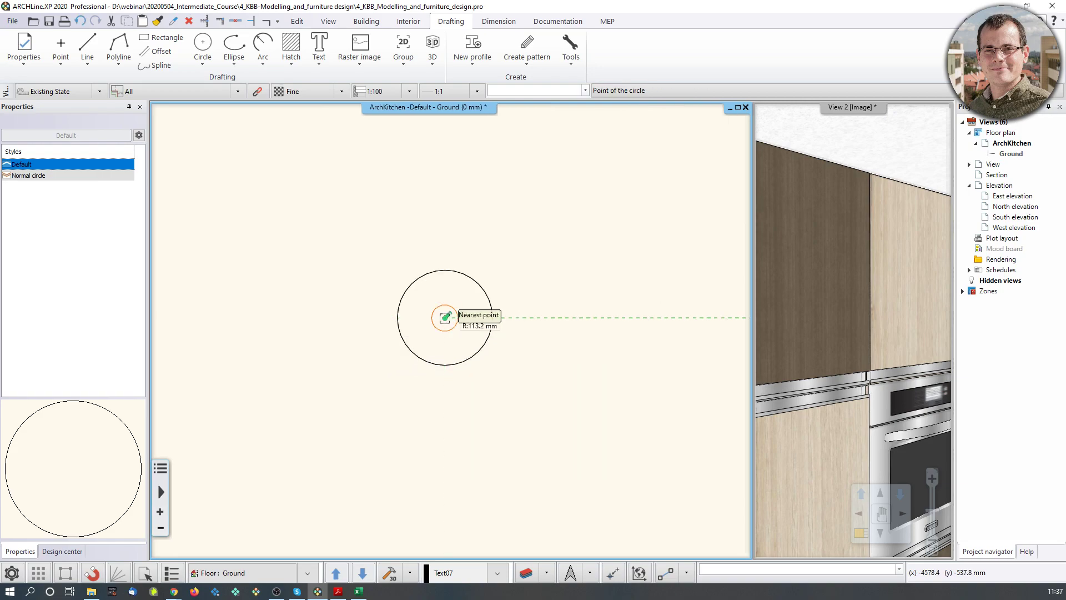
left_click(475, 314)
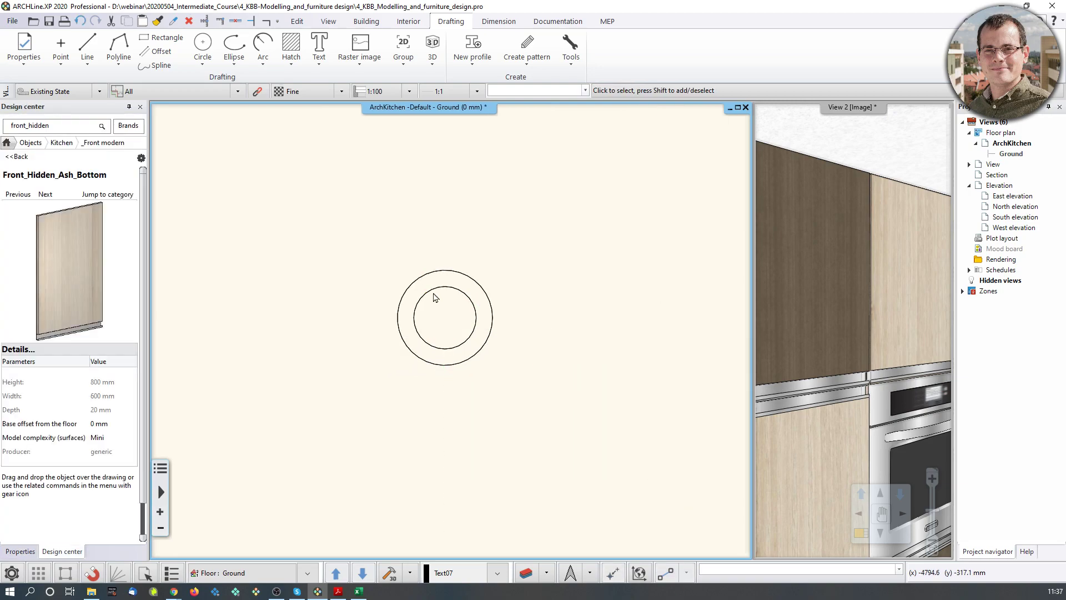
- Draw two radial lines joining the inner and outer circles, one at the top and one at the lower right
scroll(376, 189, "up", 2)
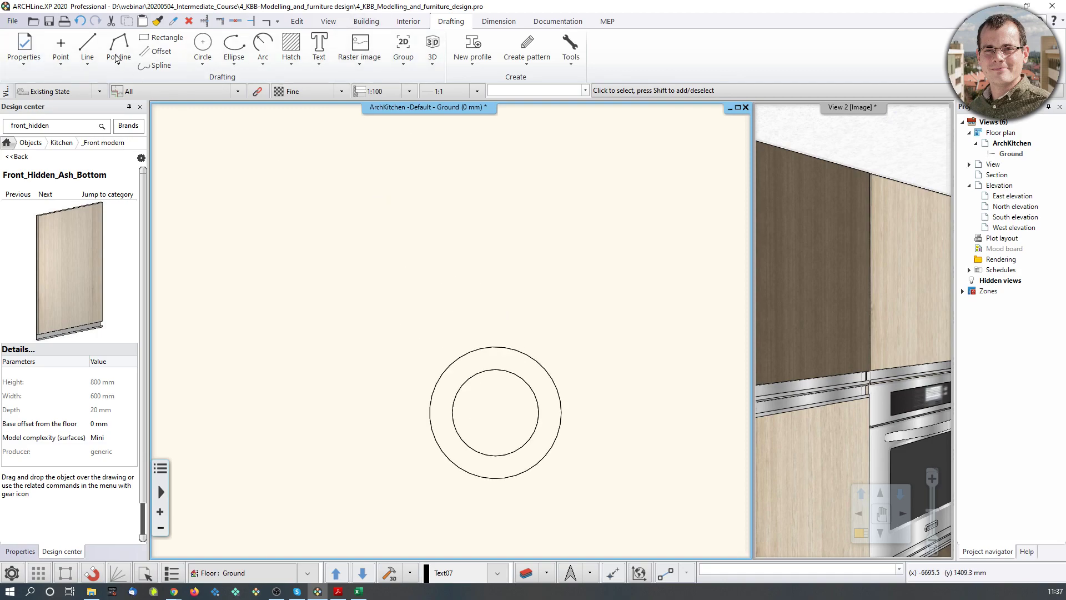
left_click(87, 46)
left_click(495, 347)
left_click(495, 369)
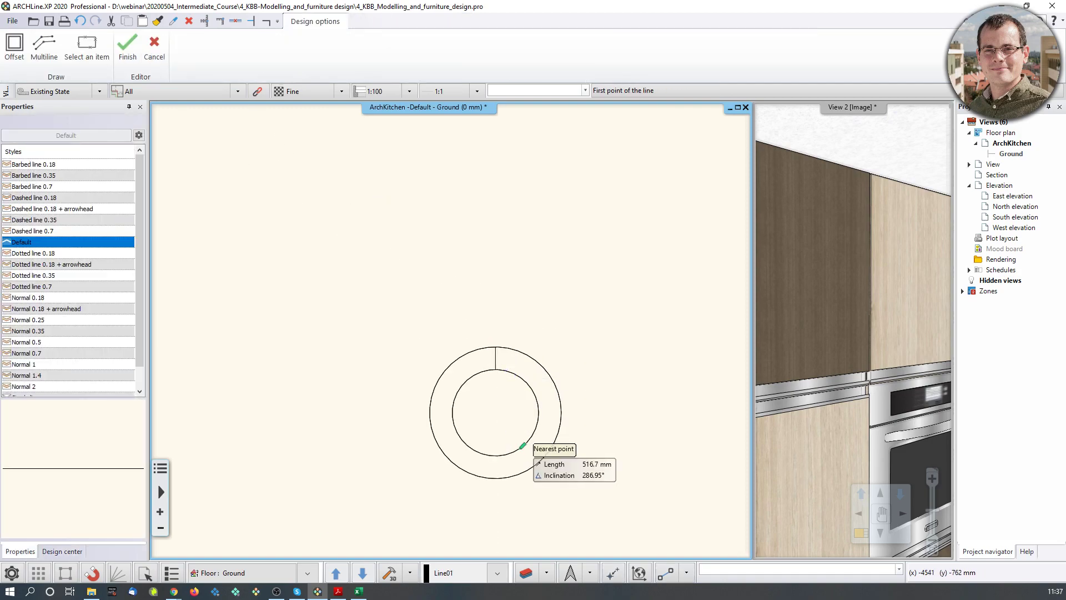
left_click(525, 444)
left_click(545, 456)
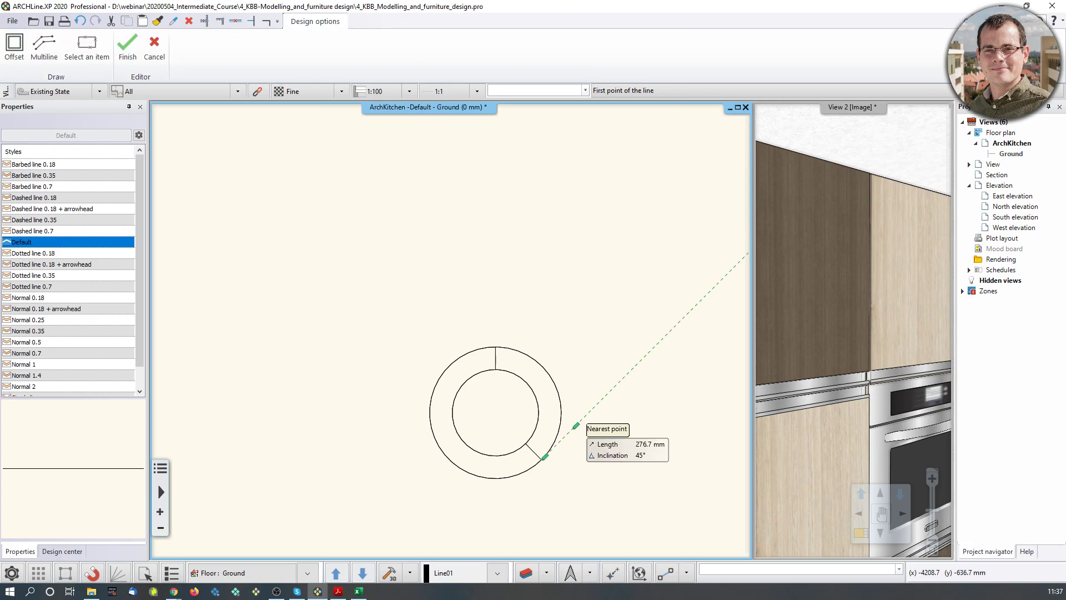
key("Escape")
- Trim the right-hand arcs of both circles between the two radial lines to leave a C shape
left_click(235, 21)
left_click(554, 395)
left_click(537, 400)
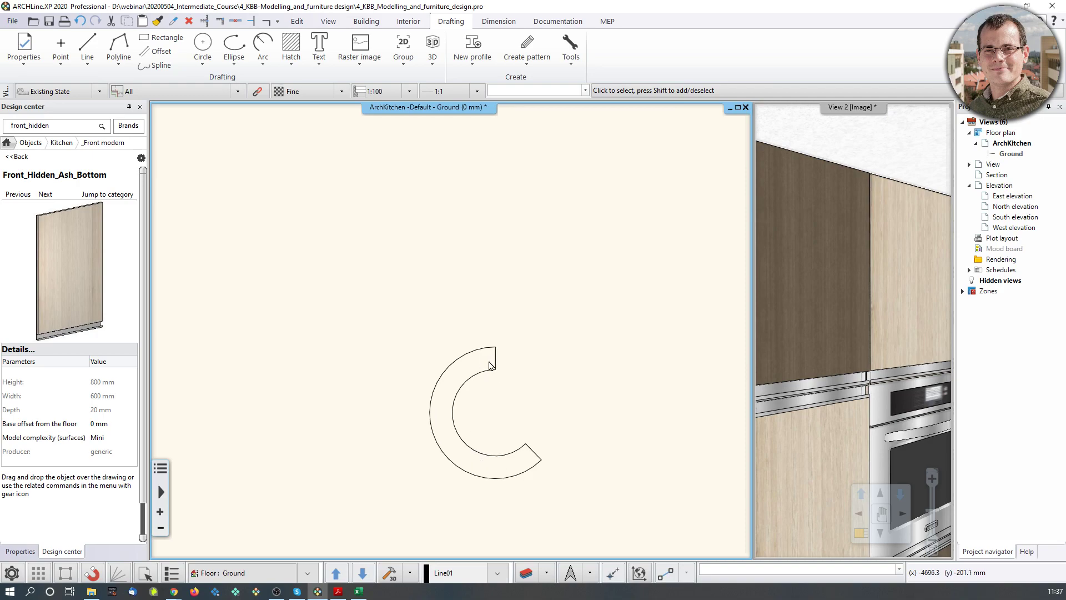
- Define a closed profile from the interior of the C shape and save it in the library as Webinar_C_p
middle_click_drag(501, 491, 499, 432)
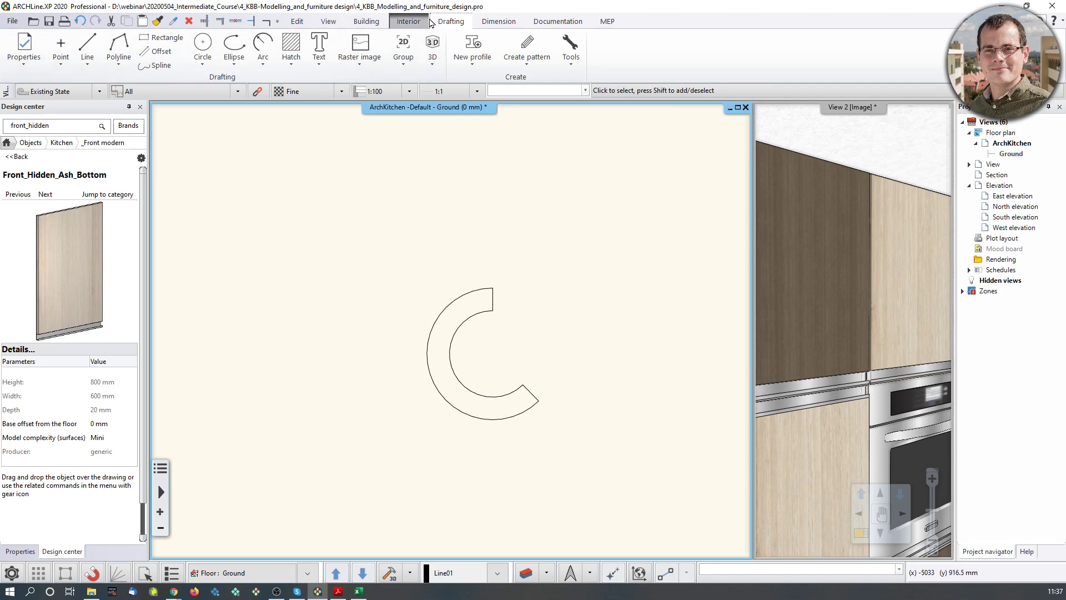
left_click(475, 70)
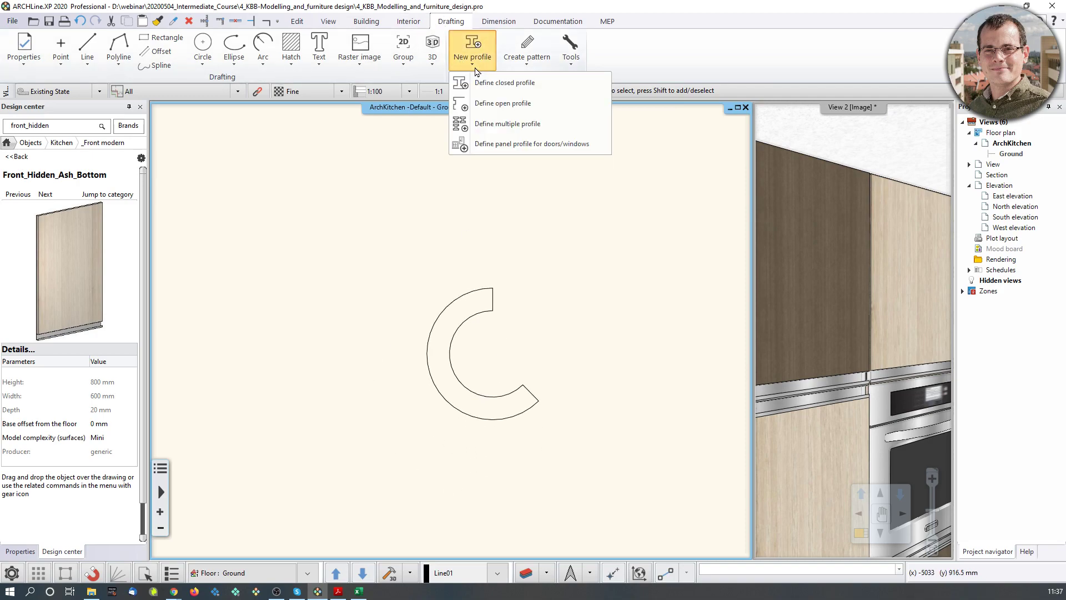
left_click(505, 88)
left_click(134, 53)
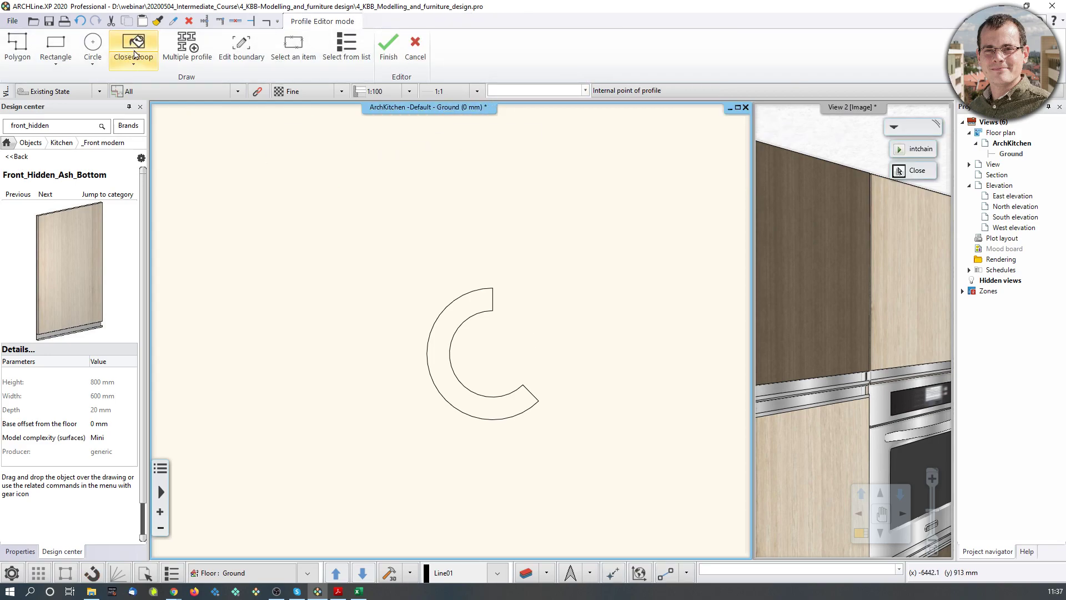
left_click(449, 319)
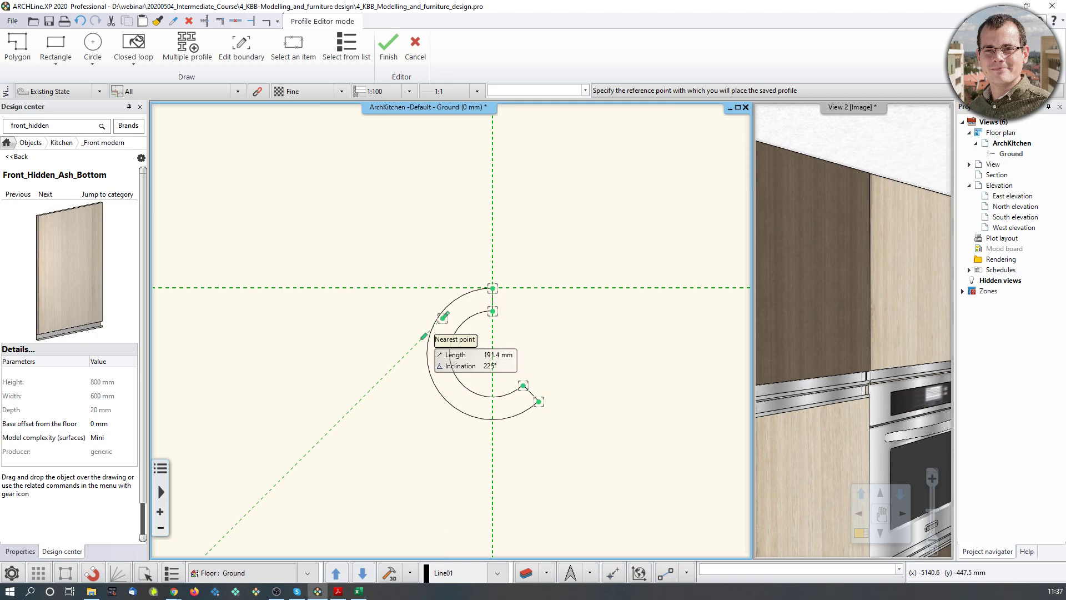
scroll(432, 337, "up", 3)
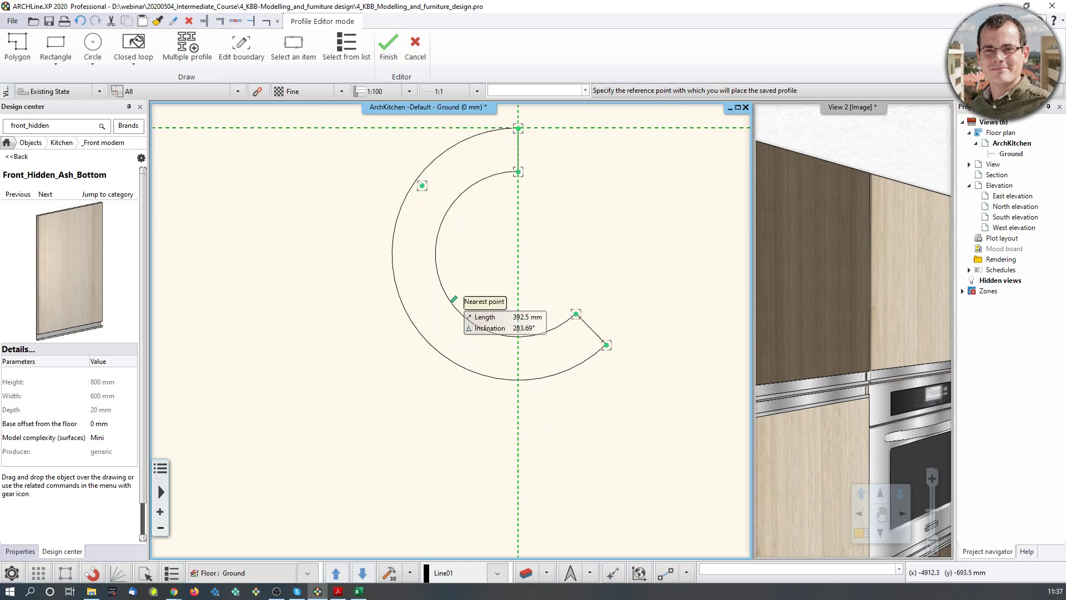
scroll(452, 329, "down", 1)
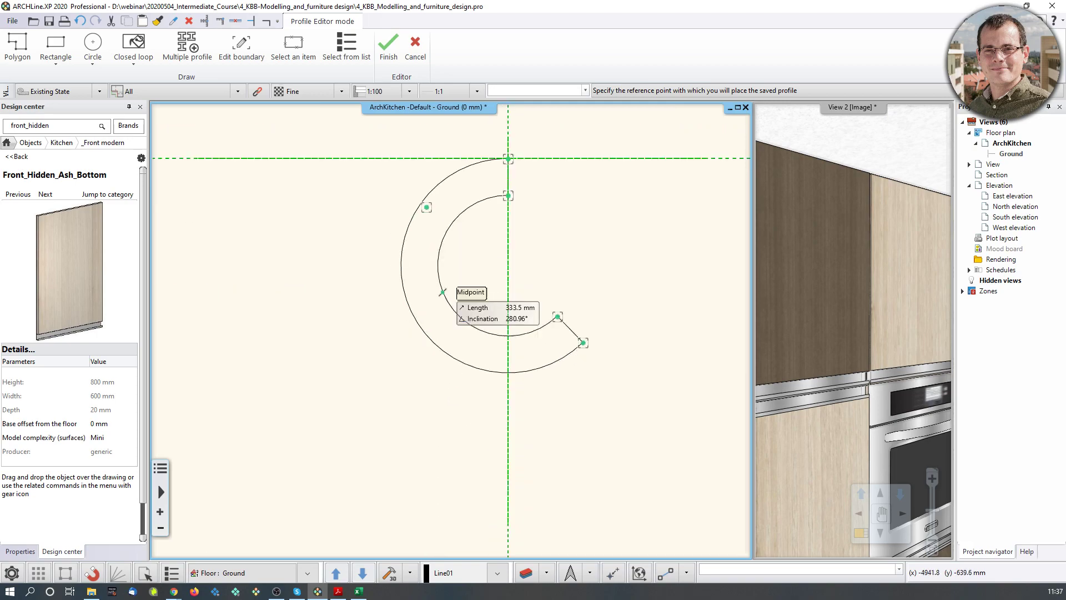
left_click(383, 55)
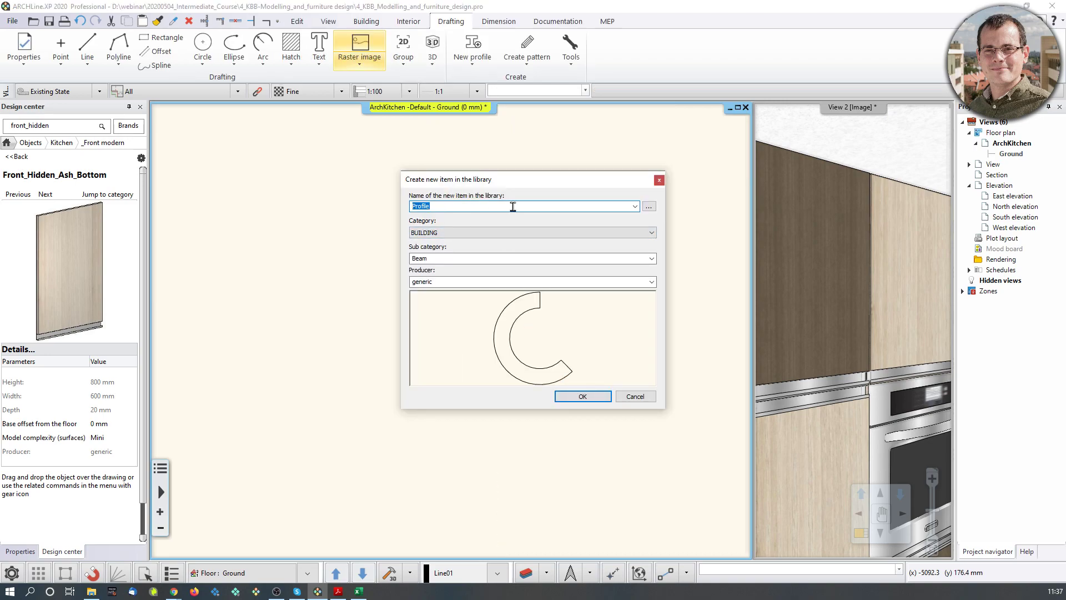
type("Webinar_C_p")
left_click(583, 396)
- Open the Front_Hidden_Ash_Bottom cabinet front from the library for editing
middle_click_drag(521, 306, 520, 332)
scroll(520, 334, "down", 2)
left_click(514, 347)
left_click(550, 283)
double_click(83, 249)
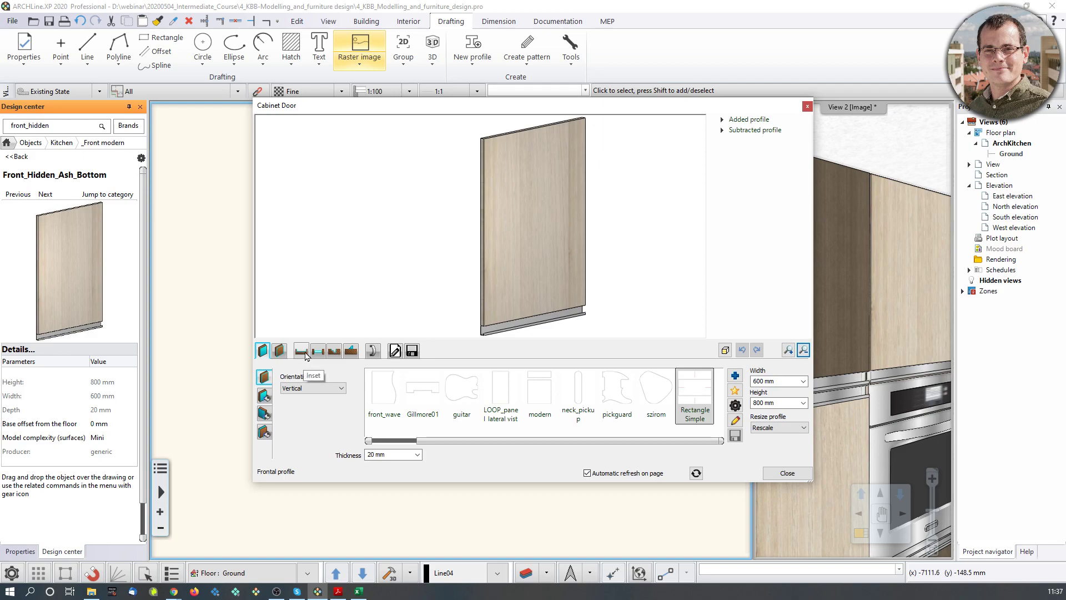
- Cut a C-shaped hole in the cabinet front, searching the profile library for "webinar_C" and using Webinar_C_profile as its outline
left_click(318, 352)
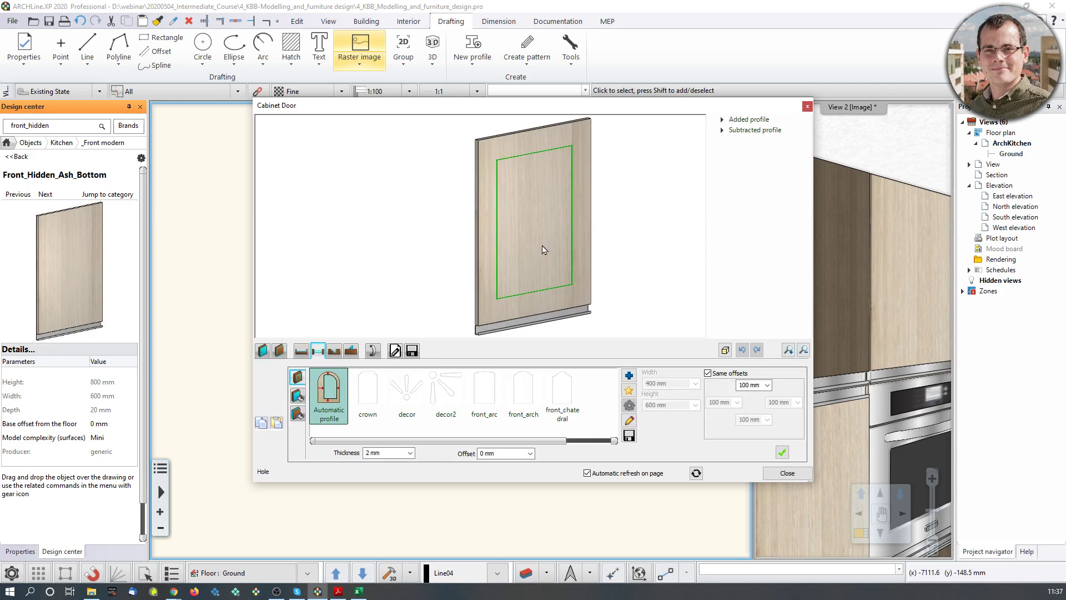
left_click(629, 375)
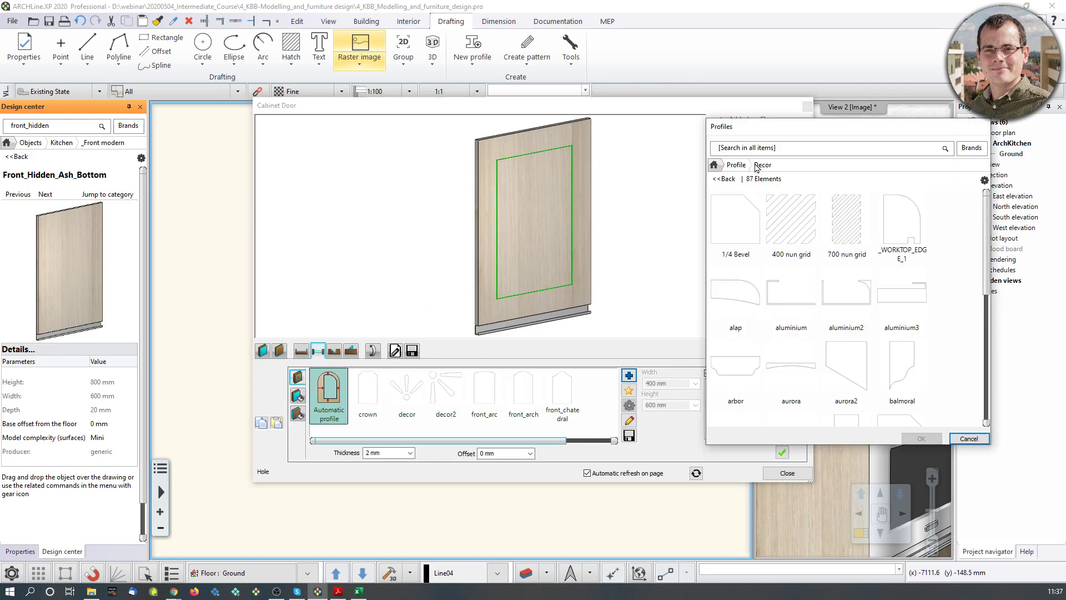
left_click(734, 164)
left_click(745, 151)
type("web")
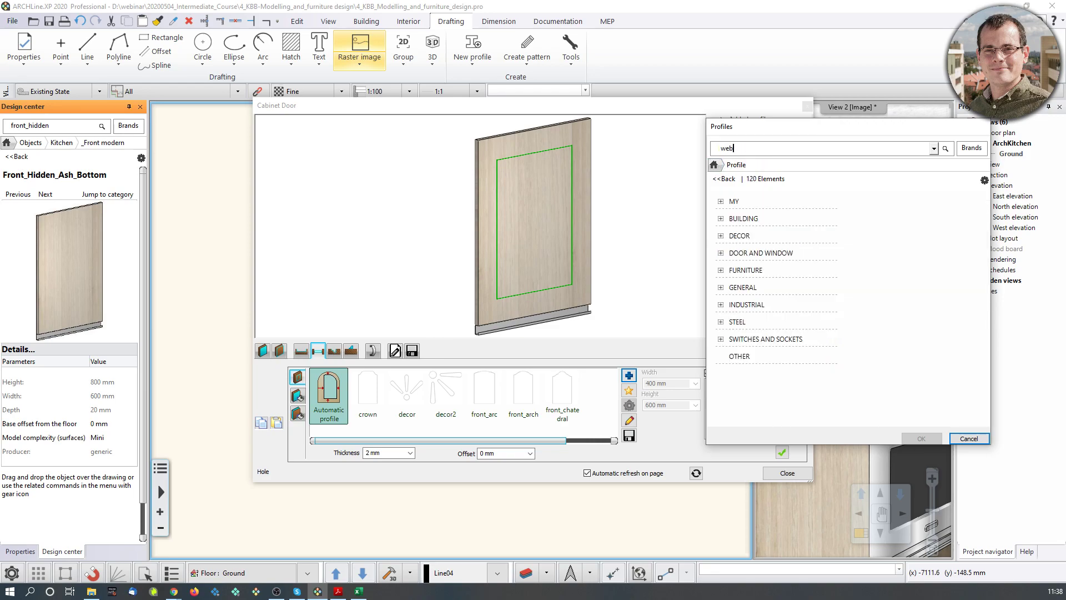
type("inar_C")
key("Return")
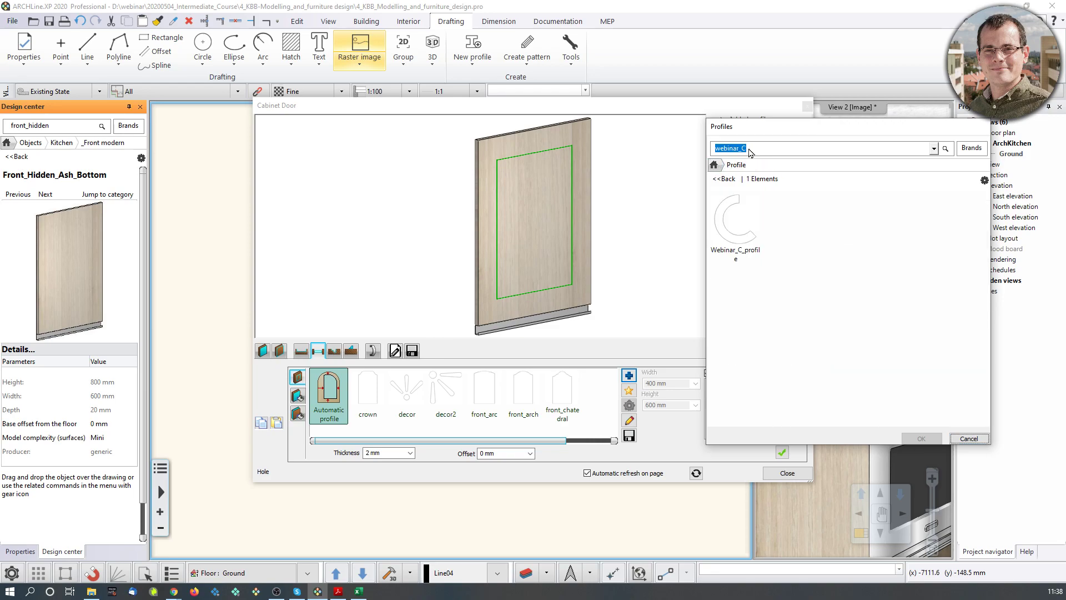
left_click(735, 222)
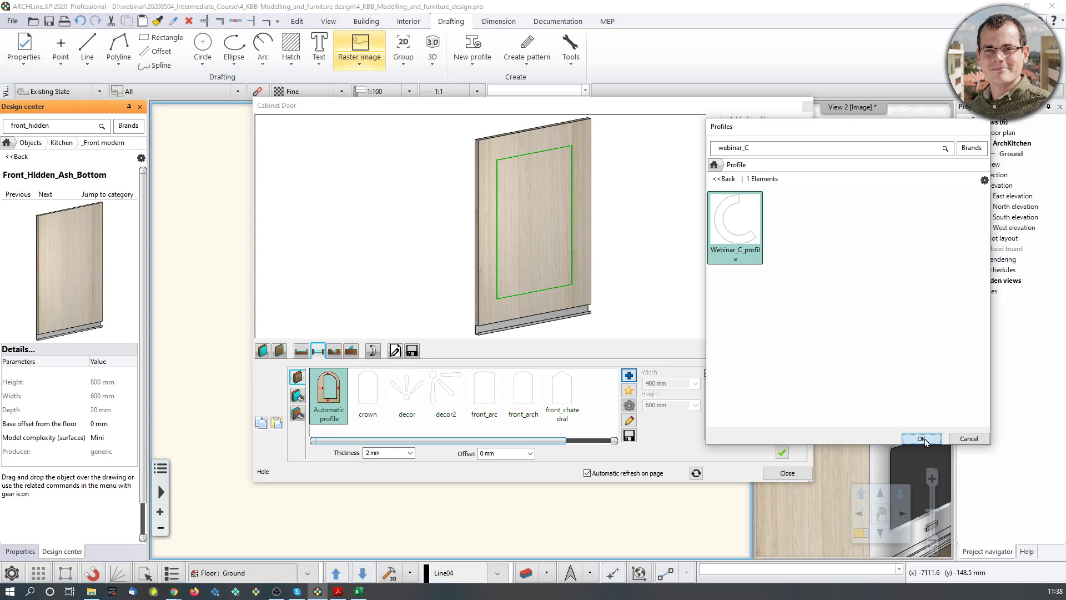
left_click(922, 439)
mouse_move(613, 315)
left_mouse_down()
mouse_move(560, 306)
mouse_move(612, 296)
left_mouse_up()
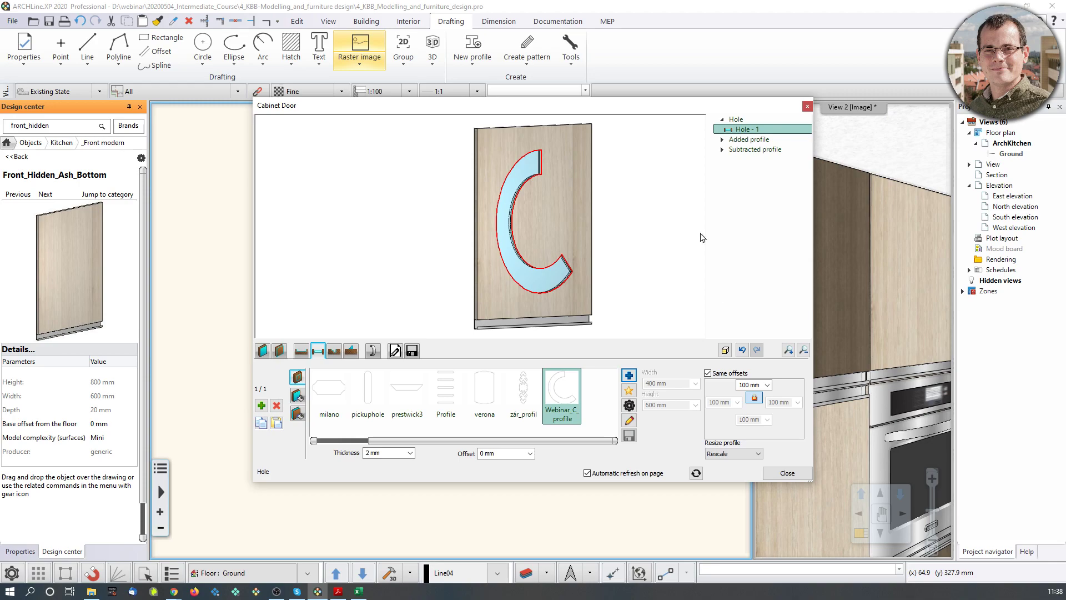
- Close the cabinet door editor and show the whole kitchen in an enlarged 3D view
left_click(808, 106)
scroll(874, 352, "down", 5)
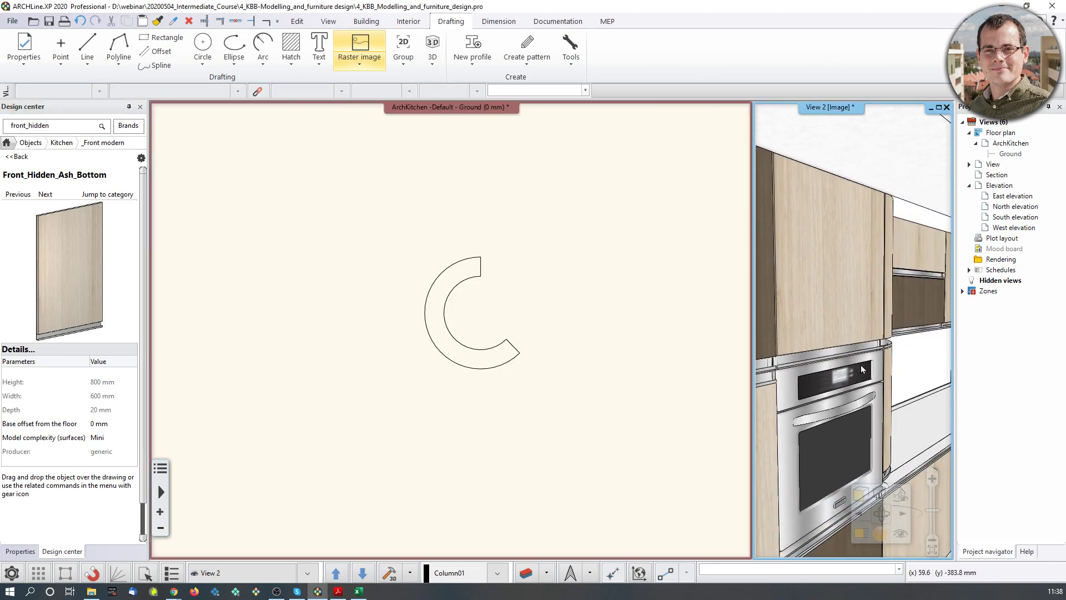
left_click(860, 533)
middle_click_drag(455, 417, 420, 288)
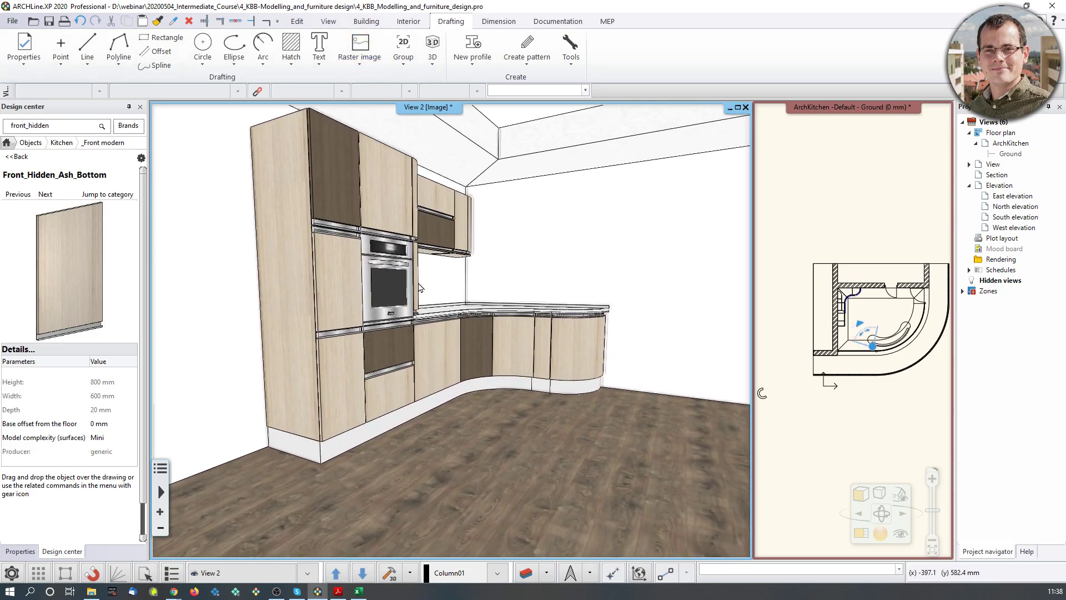